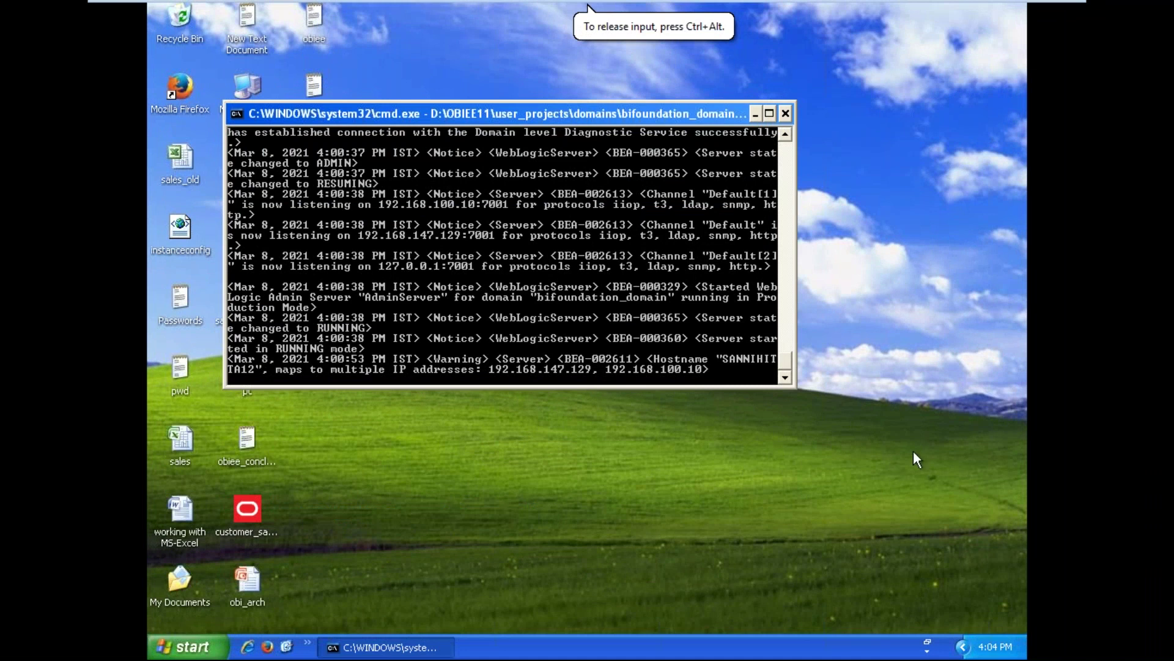
Minimize the WebLogic server console so the Windows XP desktop shows
left_click(756, 114)
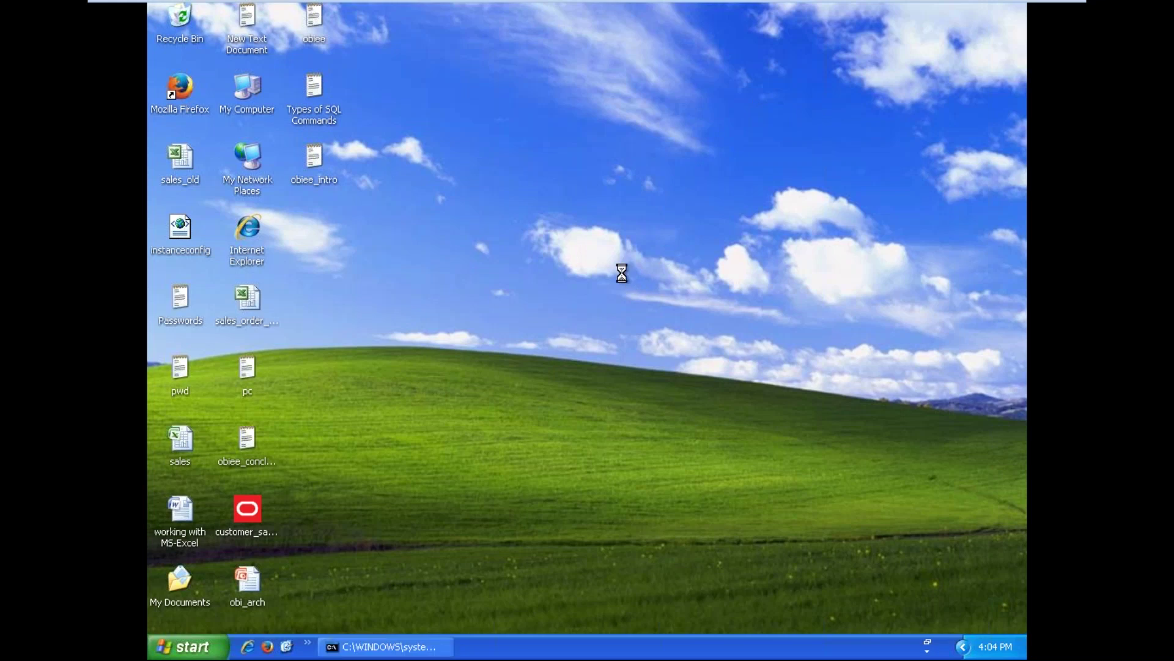
right_click(621, 273)
left_click(631, 291)
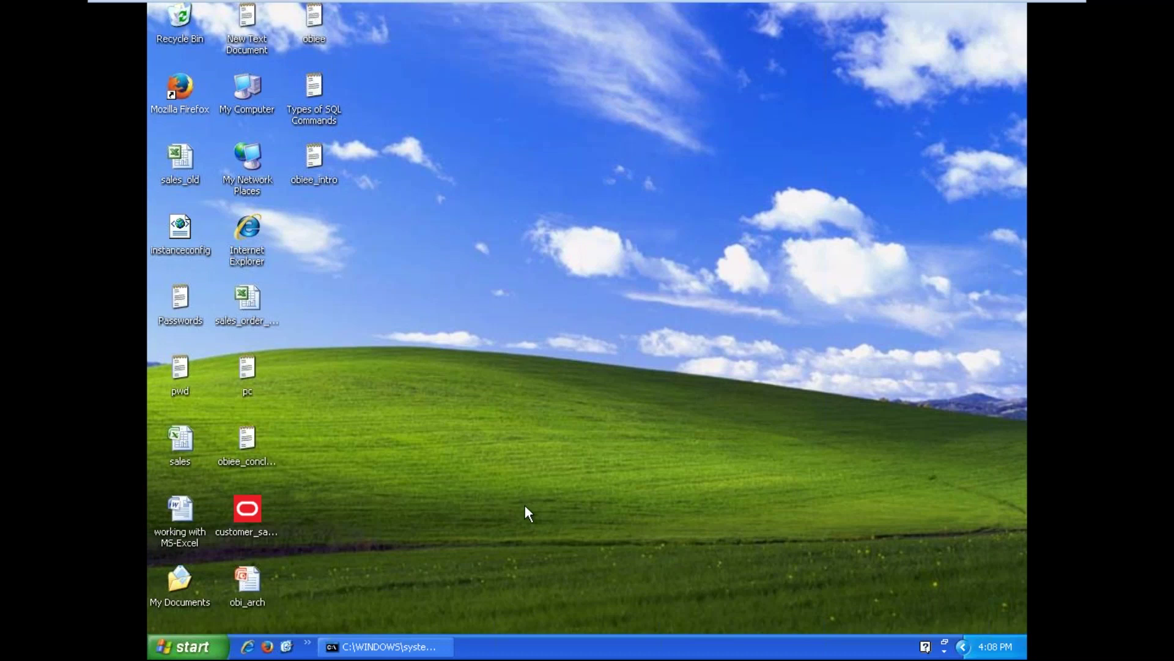
Launch BI Administration from Start > Programs > Oracle Business Intelligence
left_click(184, 646)
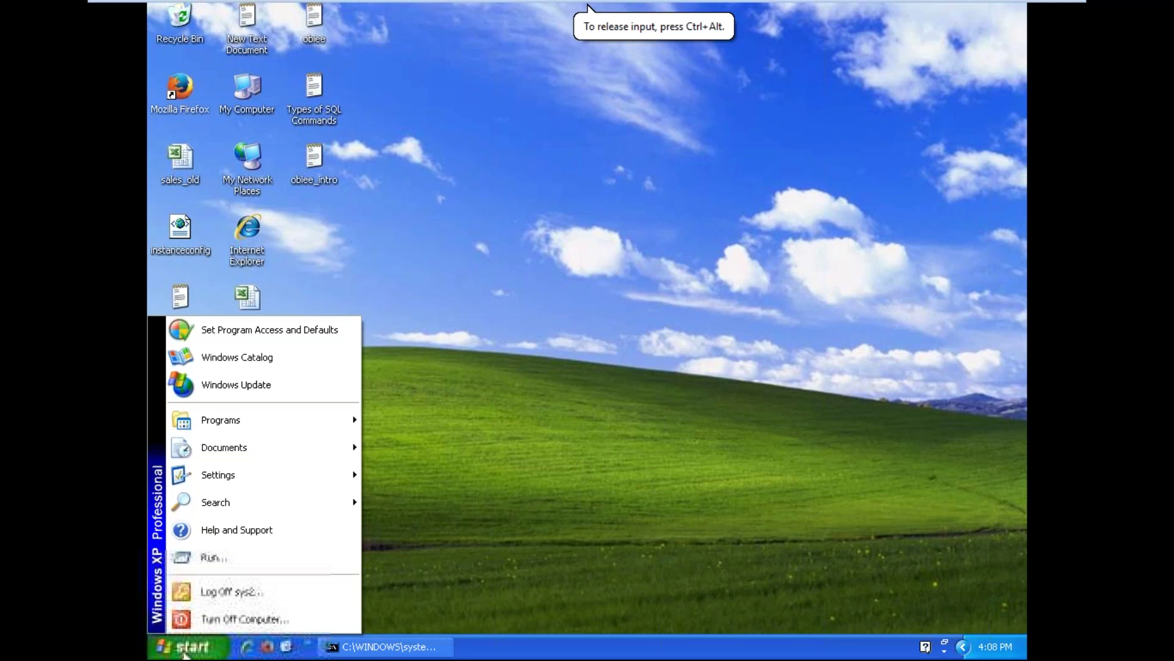
mouse_move(293, 431)
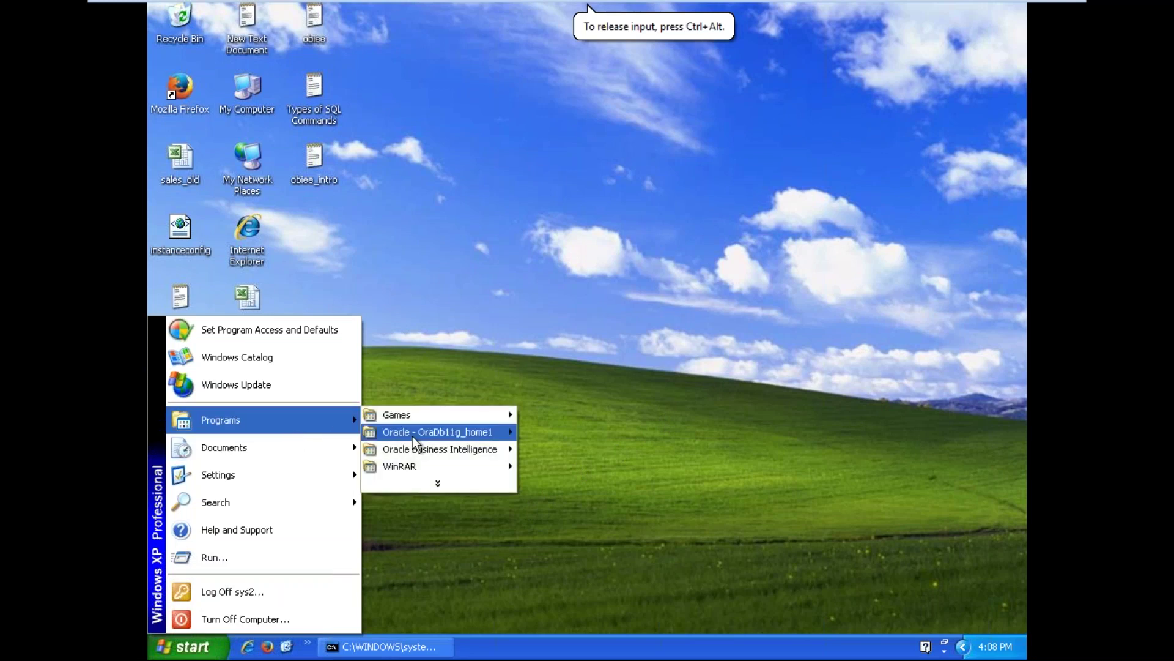
mouse_move(426, 455)
left_click(542, 454)
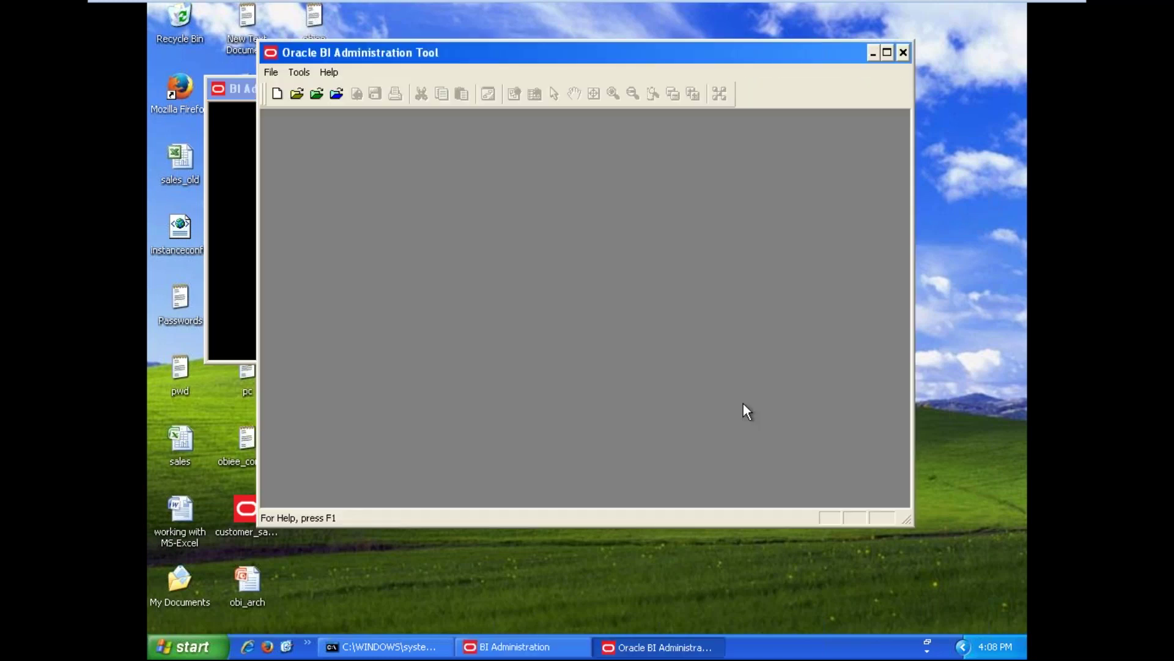
Open hr_project.rpd offline and enter the repository password
left_click(296, 95)
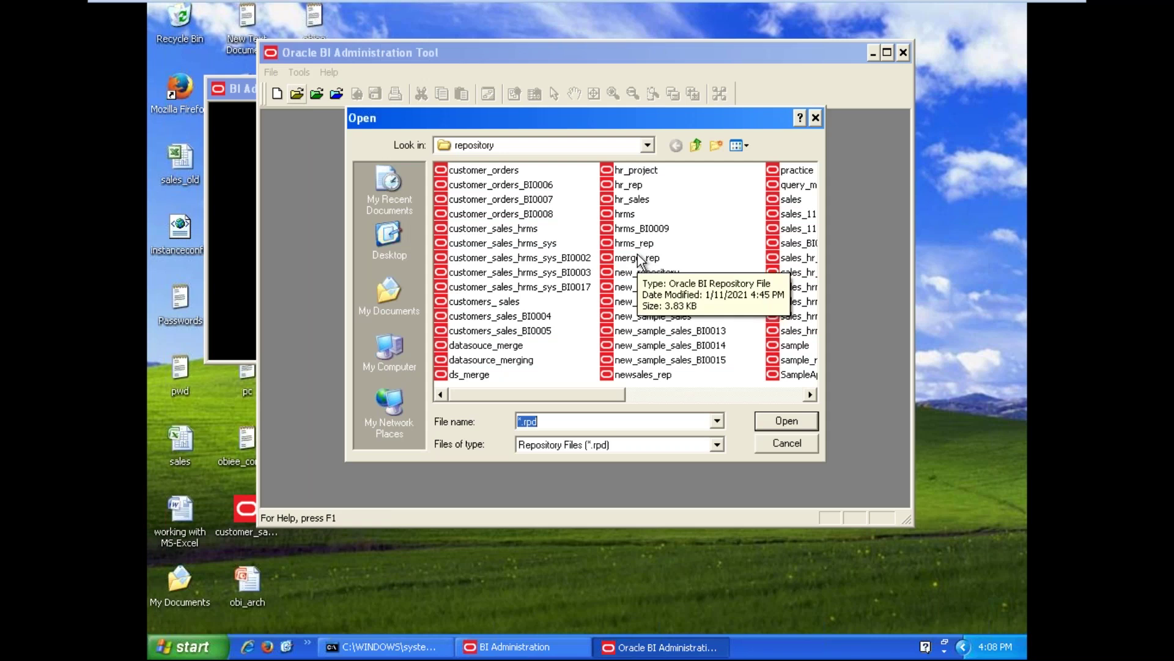
left_click(640, 172)
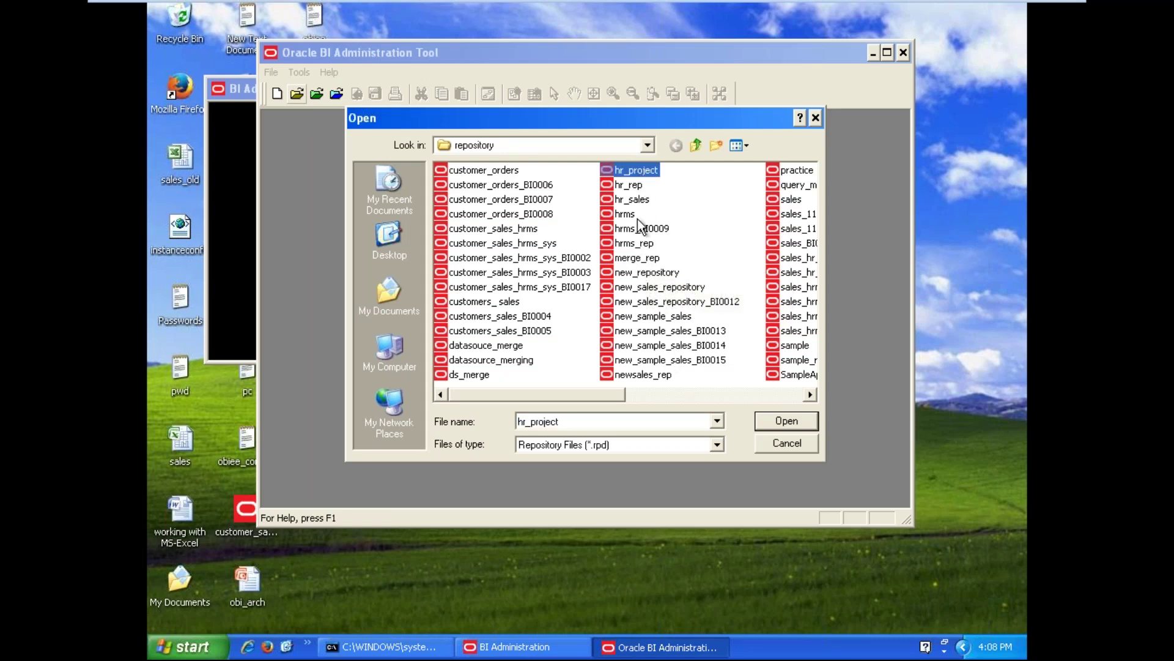
left_click(783, 422)
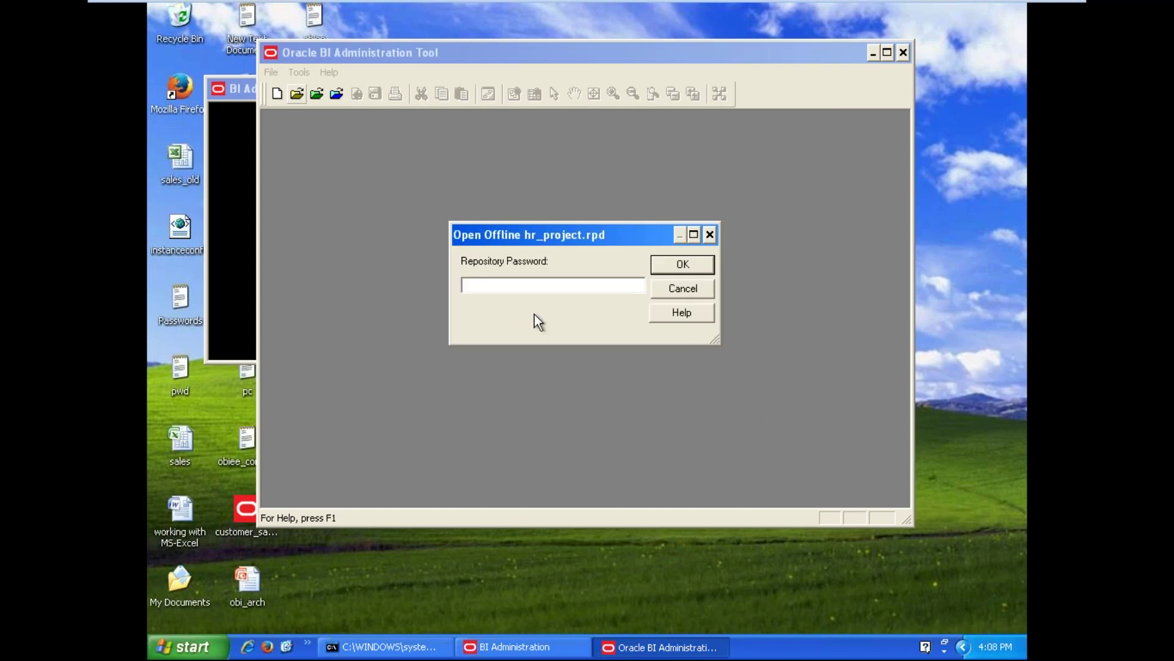
type("Admin123")
key("Return")
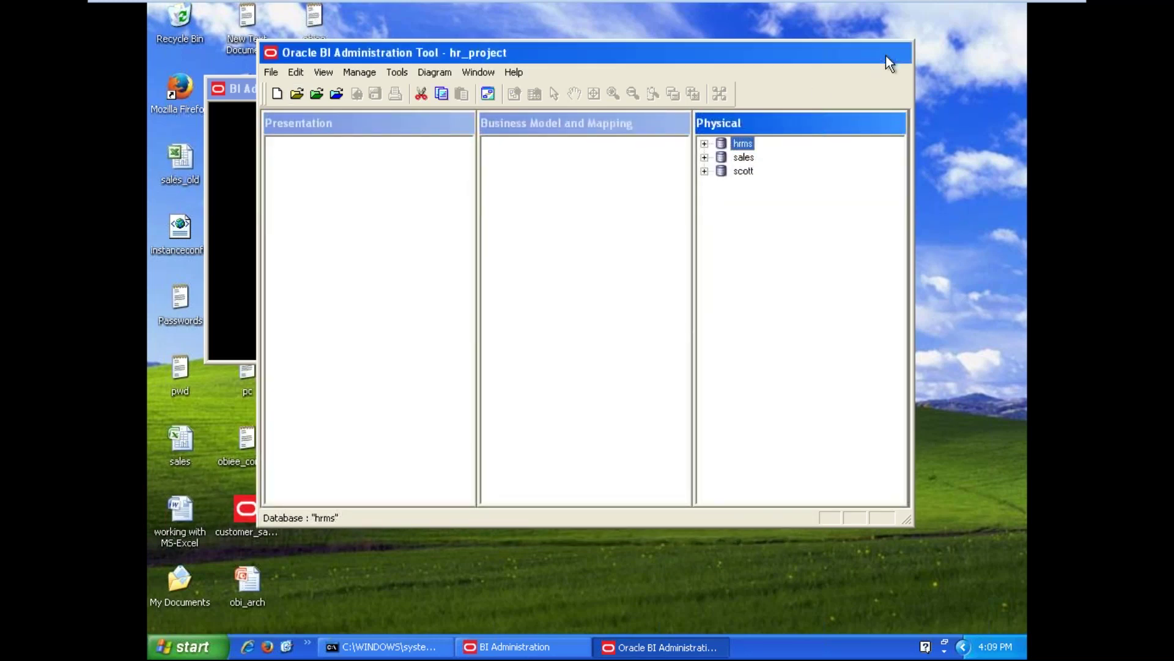
Maximize the tool, expand scott > SCOTT to list DEPT, EMP, REGION, then minimize the VM
left_click(887, 52)
left_click(775, 192)
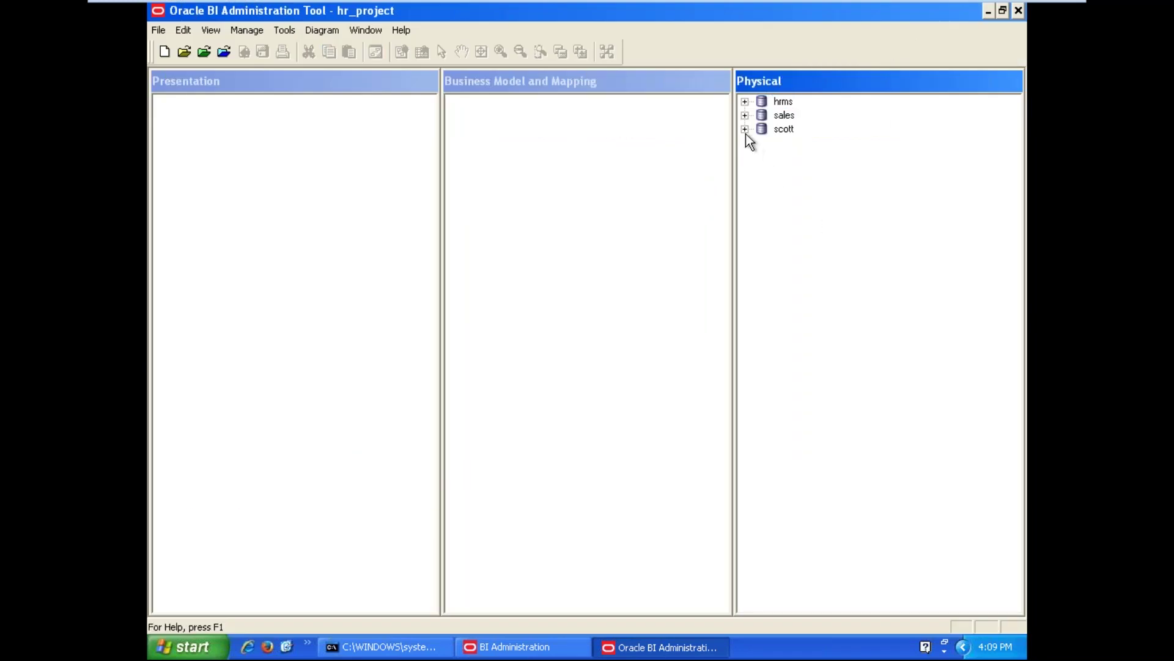
left_click(745, 129)
left_click(762, 156)
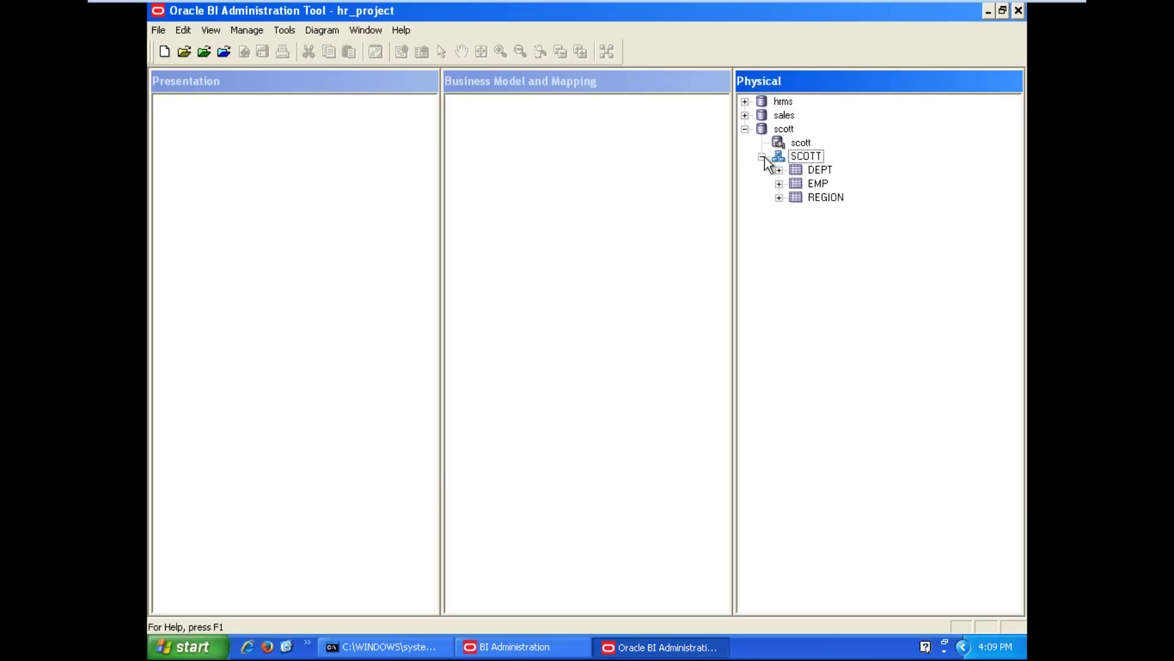
left_click(800, 324)
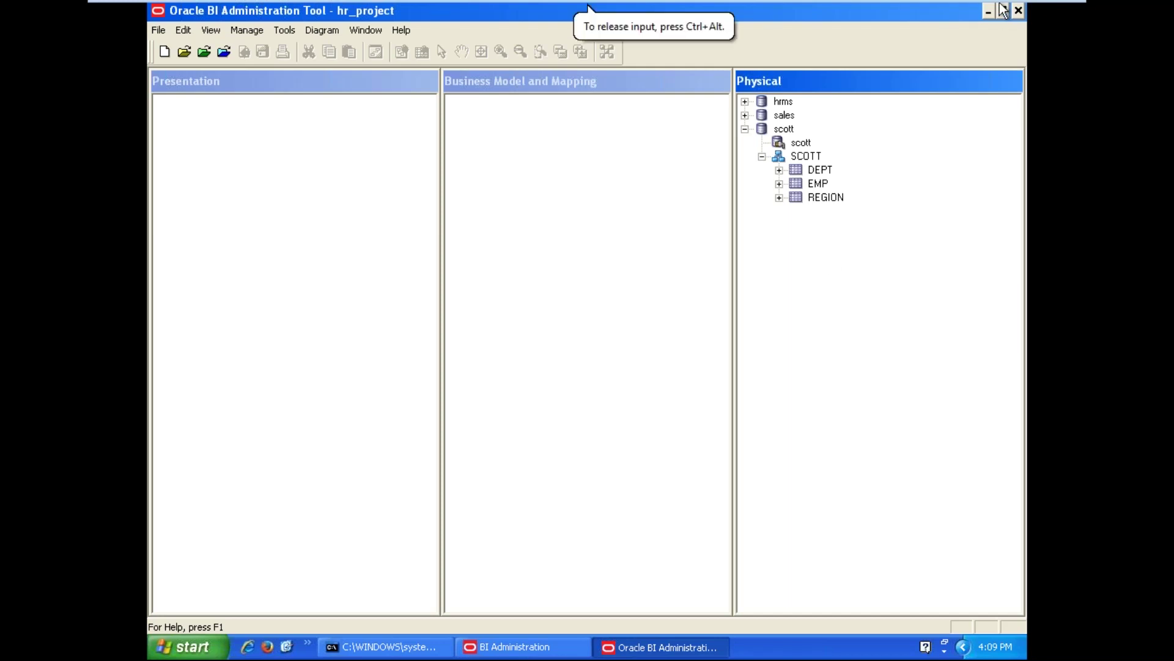
left_click(1018, 15)
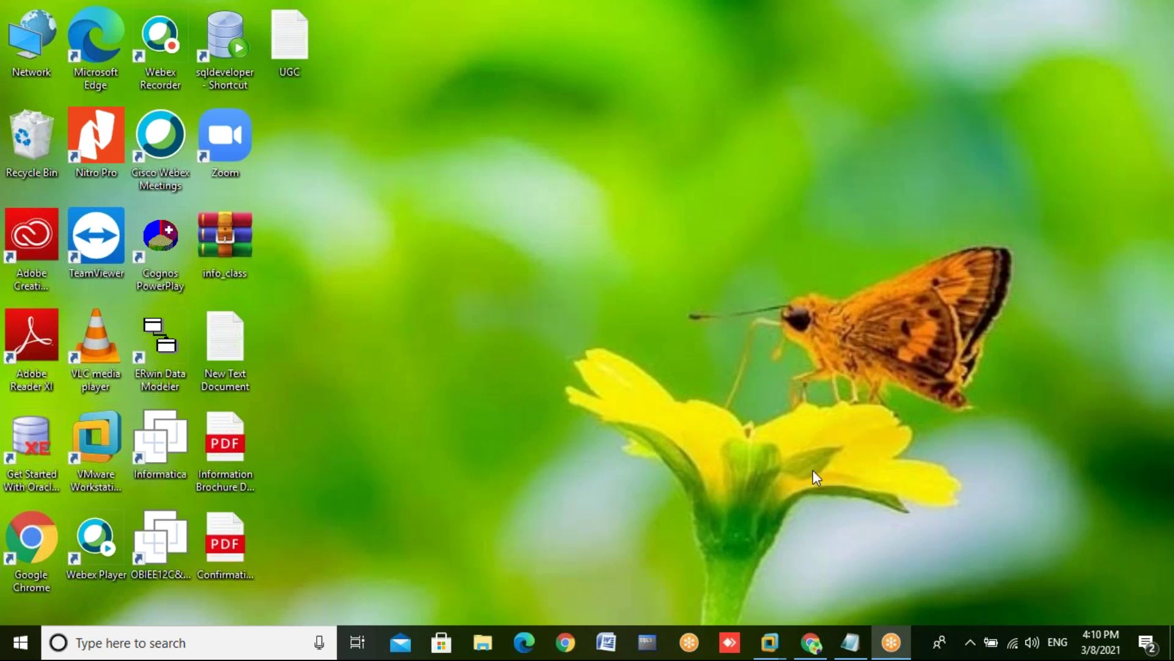
Restore the VMware virtual machine window from its taskbar preview
mouse_move(769, 643)
left_click(806, 559)
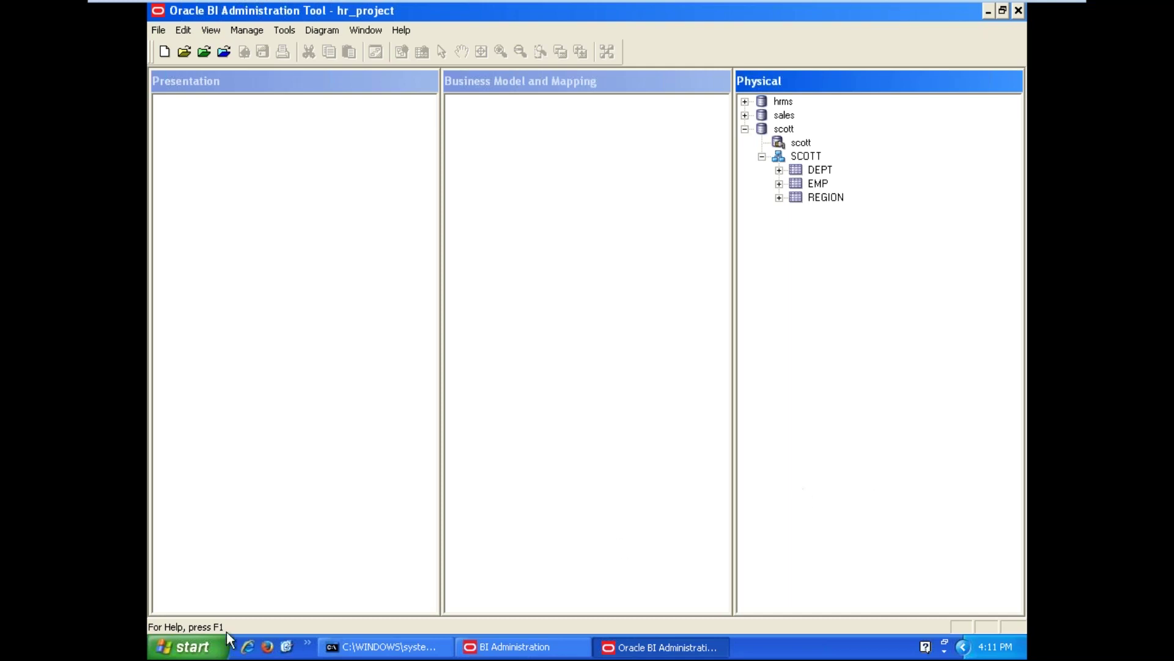
Launch SQL Plus from Oracle - OraDb11g_home1 > Application Development and move it clear of the SCOTT tables
left_click(186, 651)
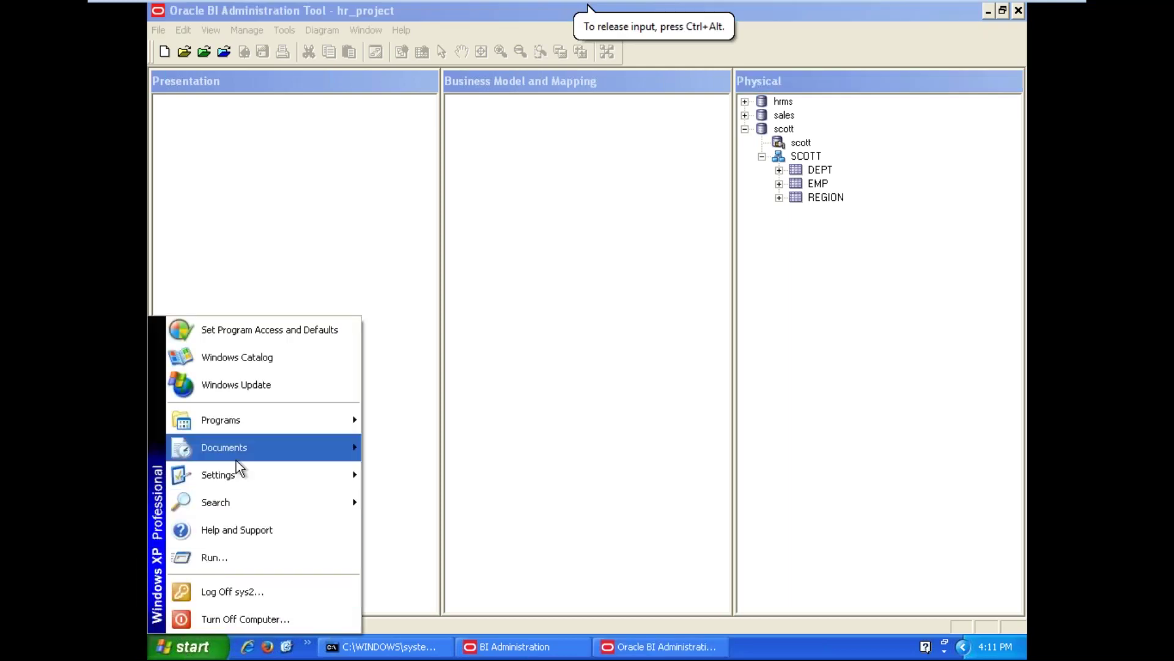
mouse_move(246, 418)
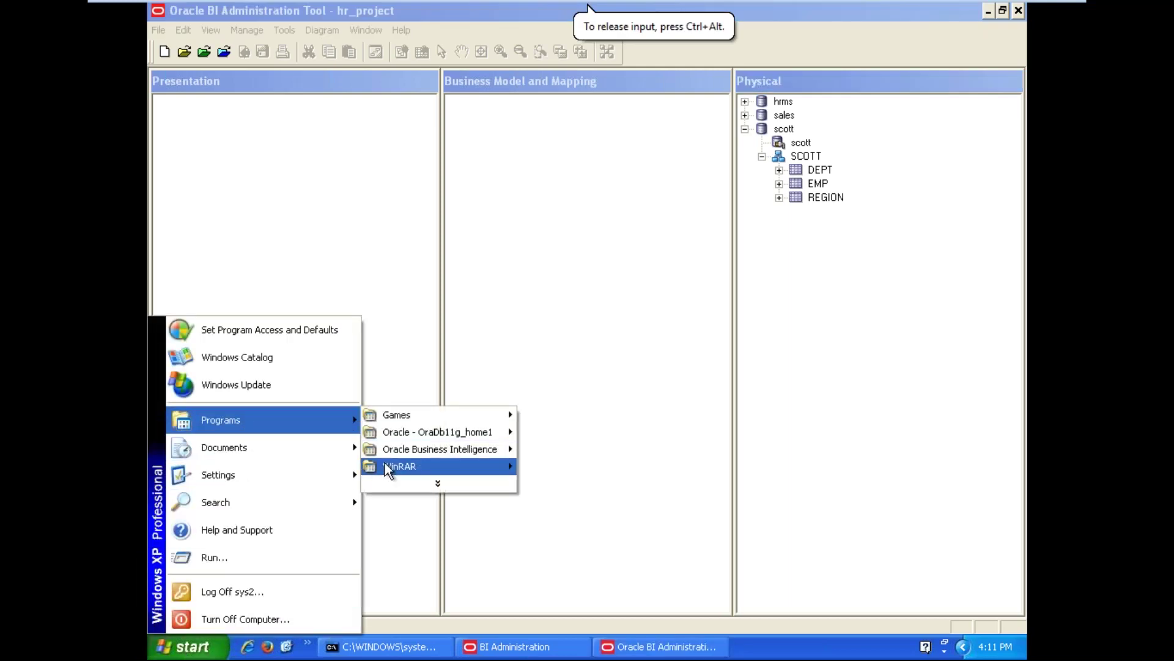
mouse_move(484, 433)
mouse_move(585, 435)
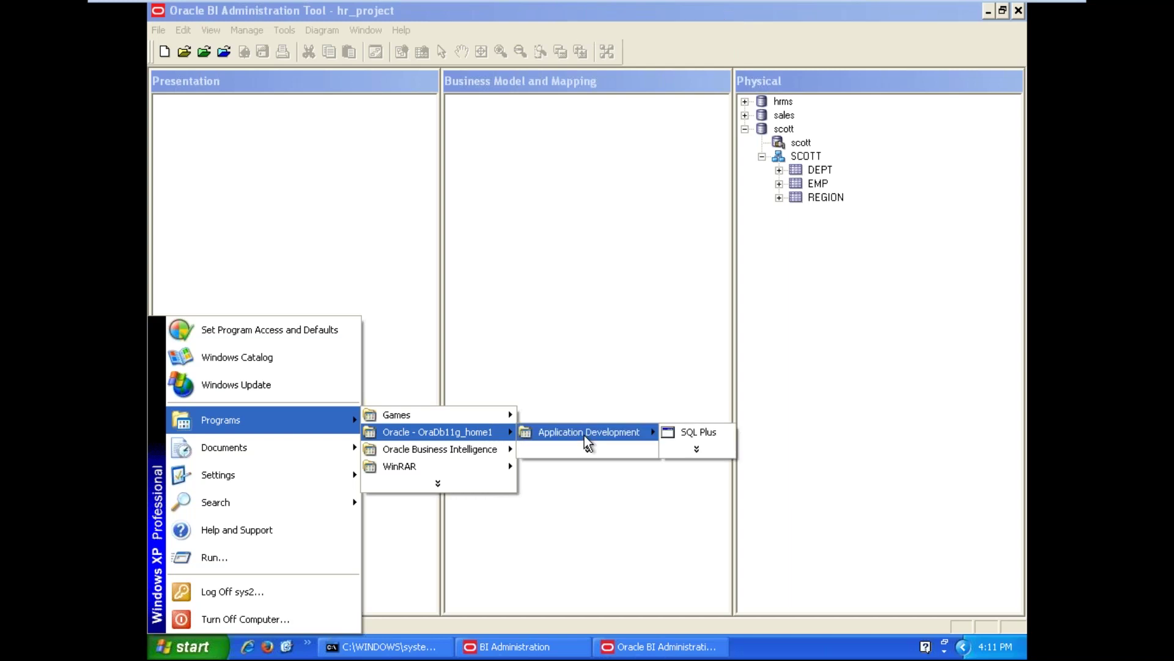
left_click(668, 436)
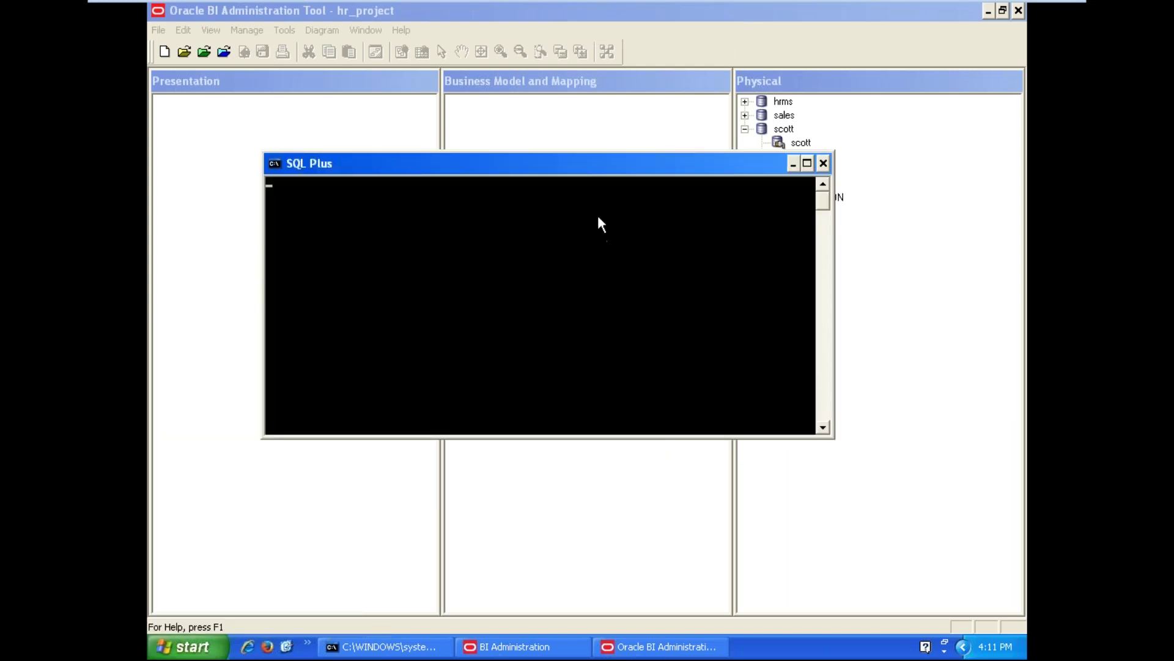
left_click_drag(611, 164, 661, 218)
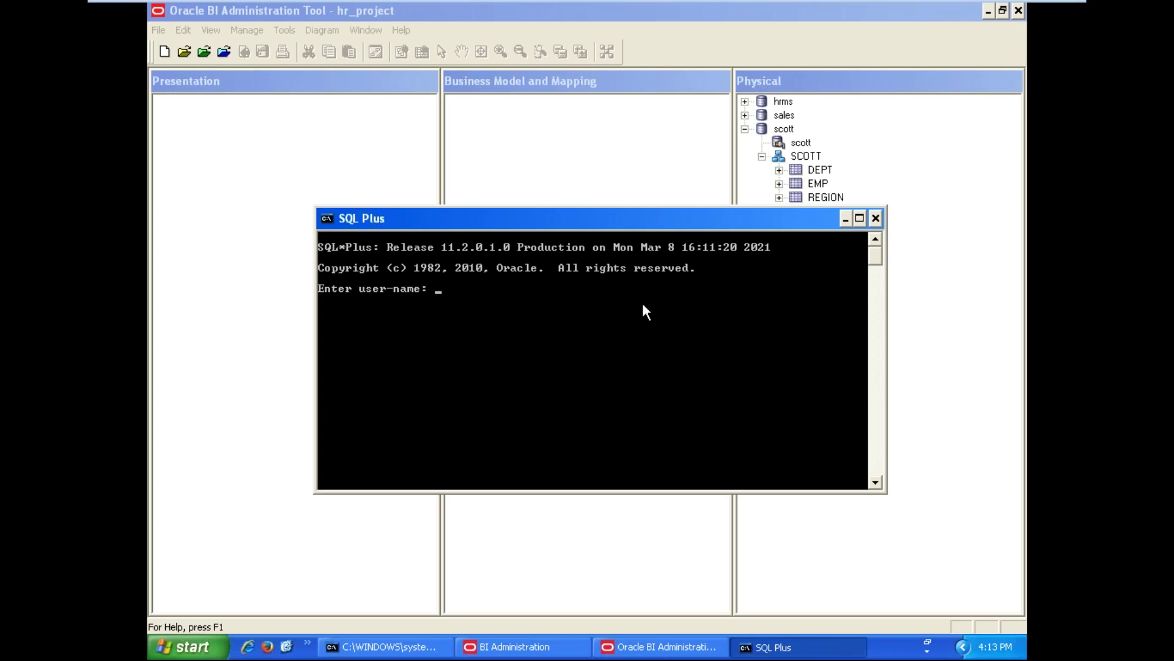
Try logging into SQL*Plus as scott, then minimize the console after the ORA-01034 error
type("scott")
key("Return")
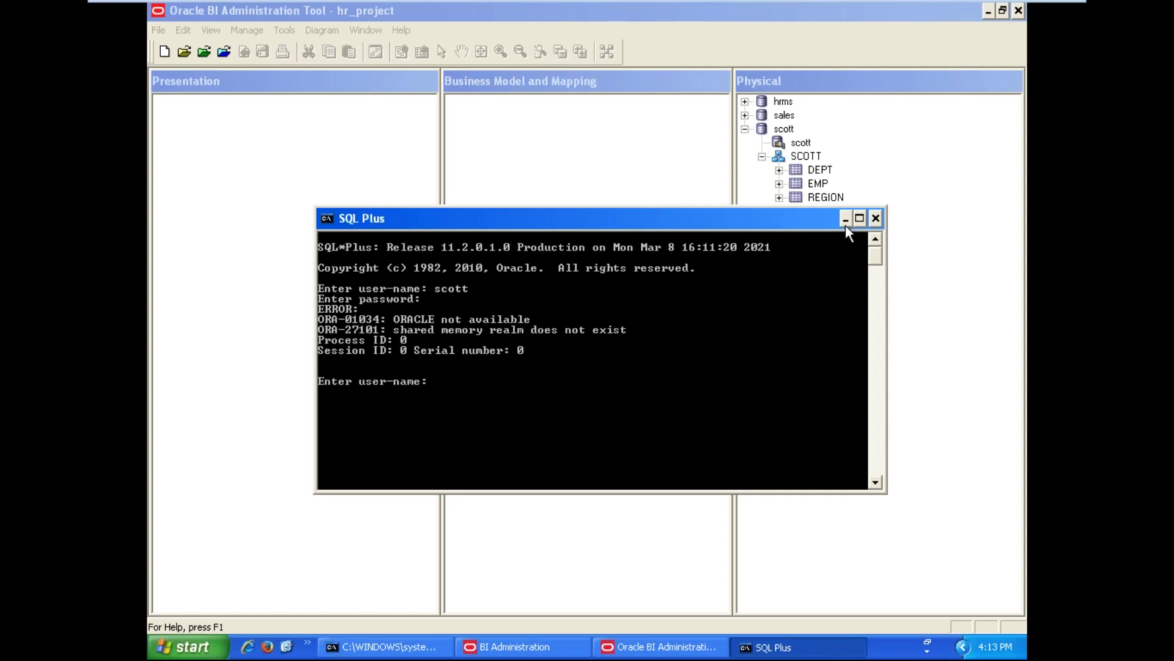
left_click(761, 381)
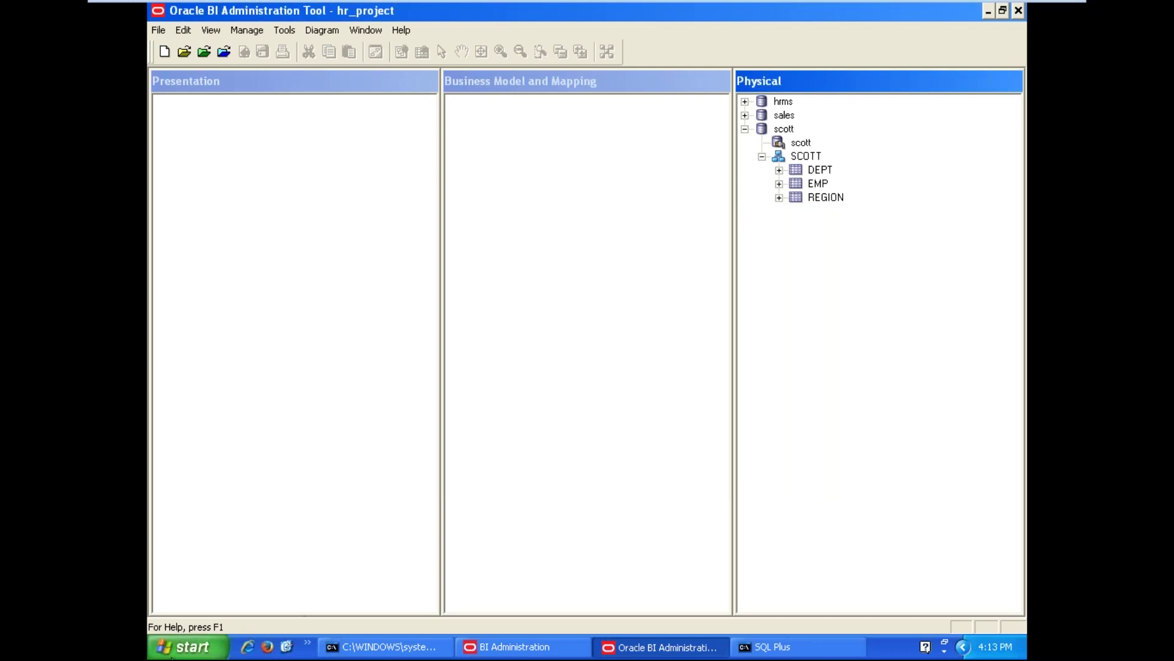
Open the Windows XP Services console from the Start menu
left_click(163, 653)
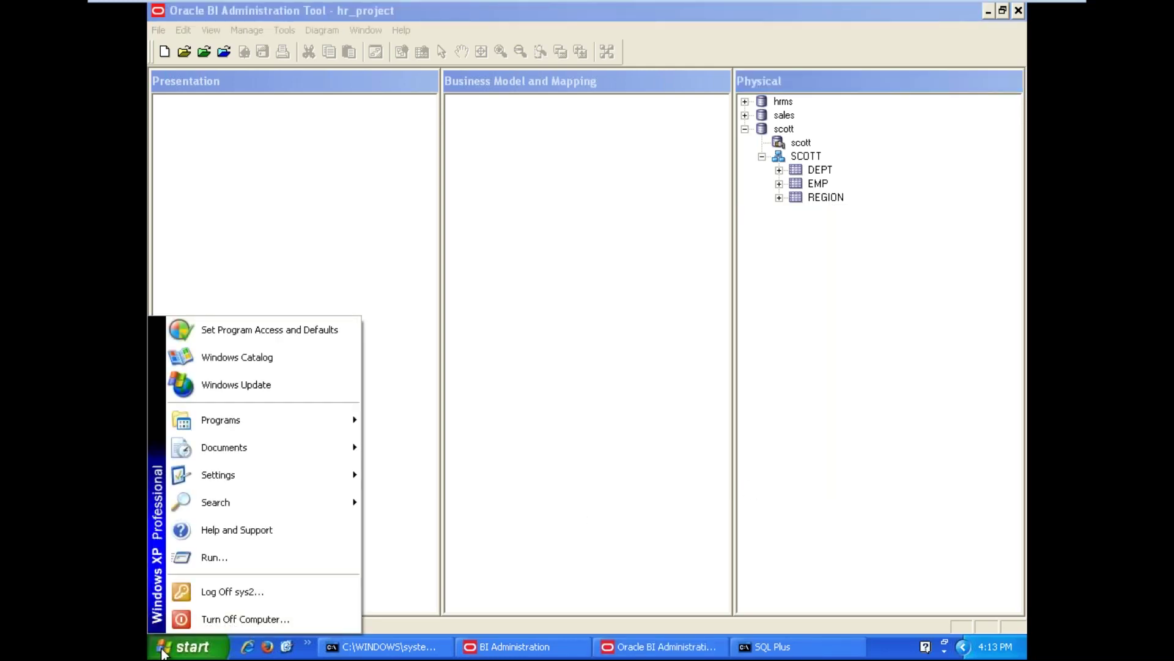
left_click(239, 558)
left_click(282, 613)
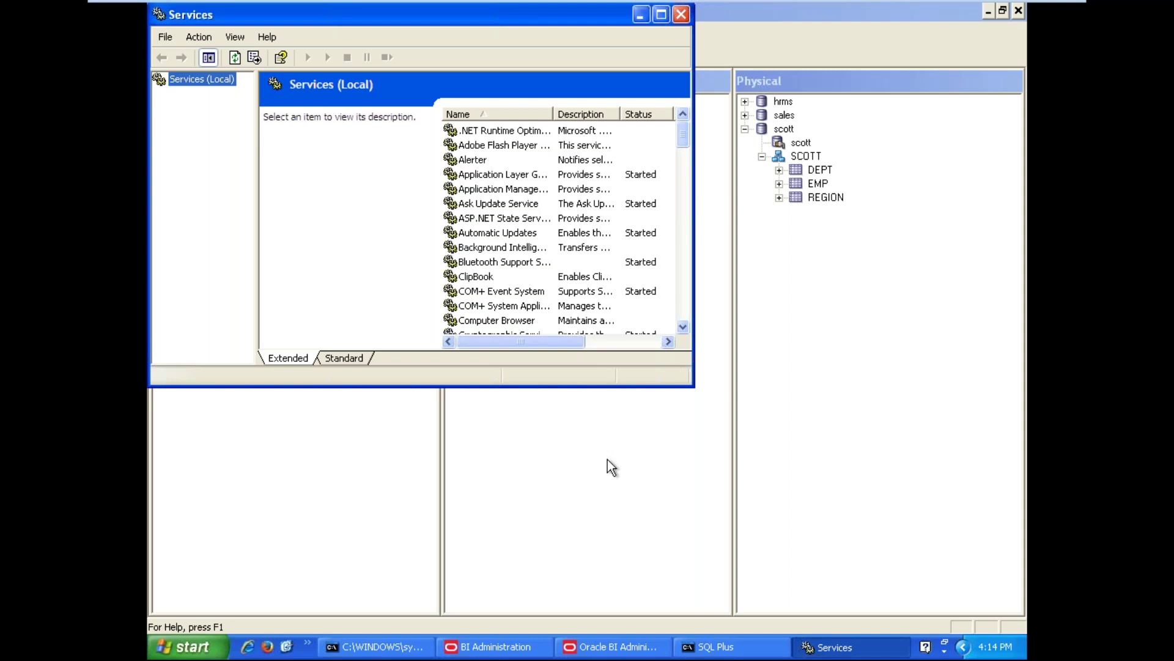
Restart the OracleServiceORCL service, then return to the Administration Tool and select EMP
left_click(504, 321)
scroll(504, 324, "down", 12)
scroll(506, 331, "down", 1)
left_click(509, 290)
right_click(509, 290)
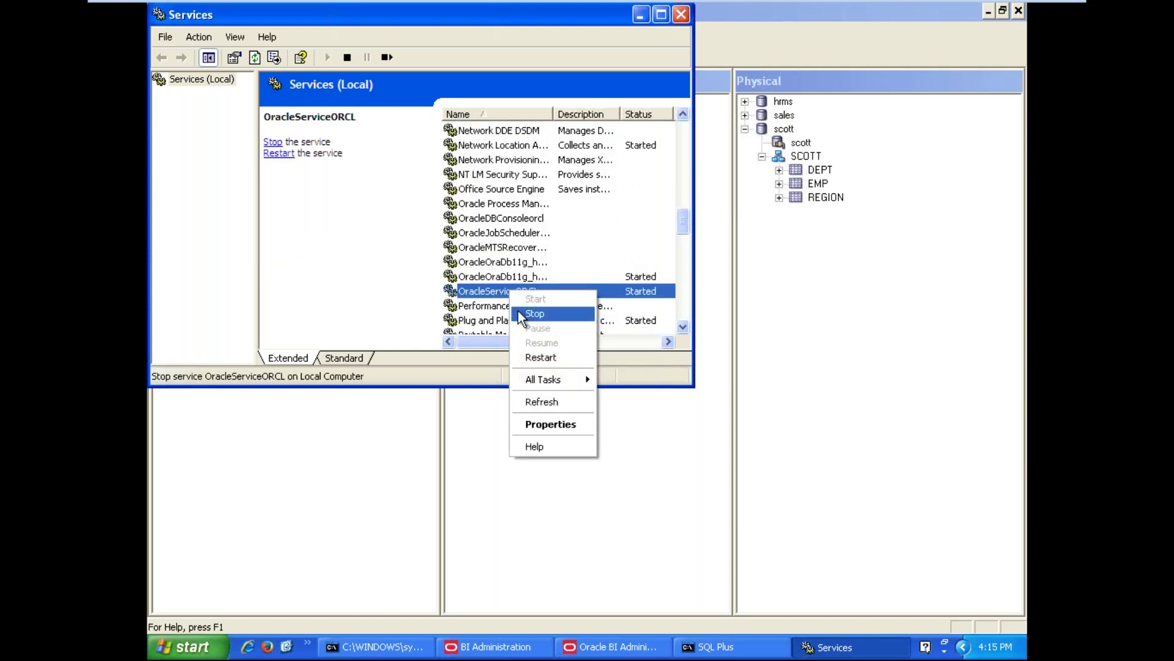
left_click(544, 357)
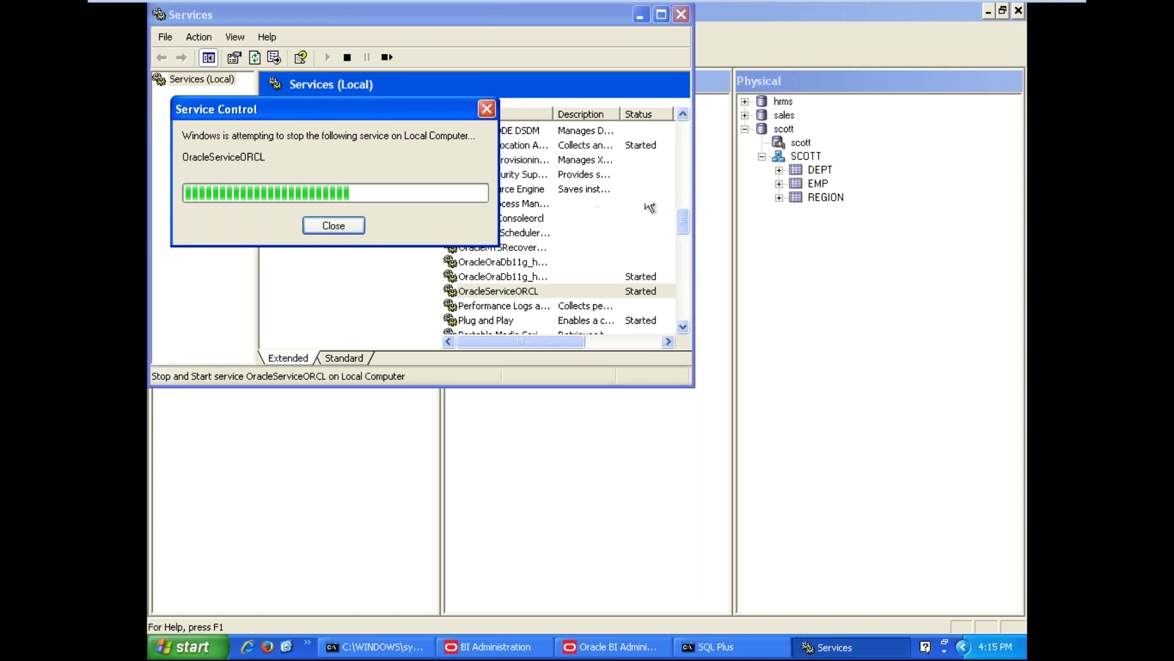
left_click(842, 262)
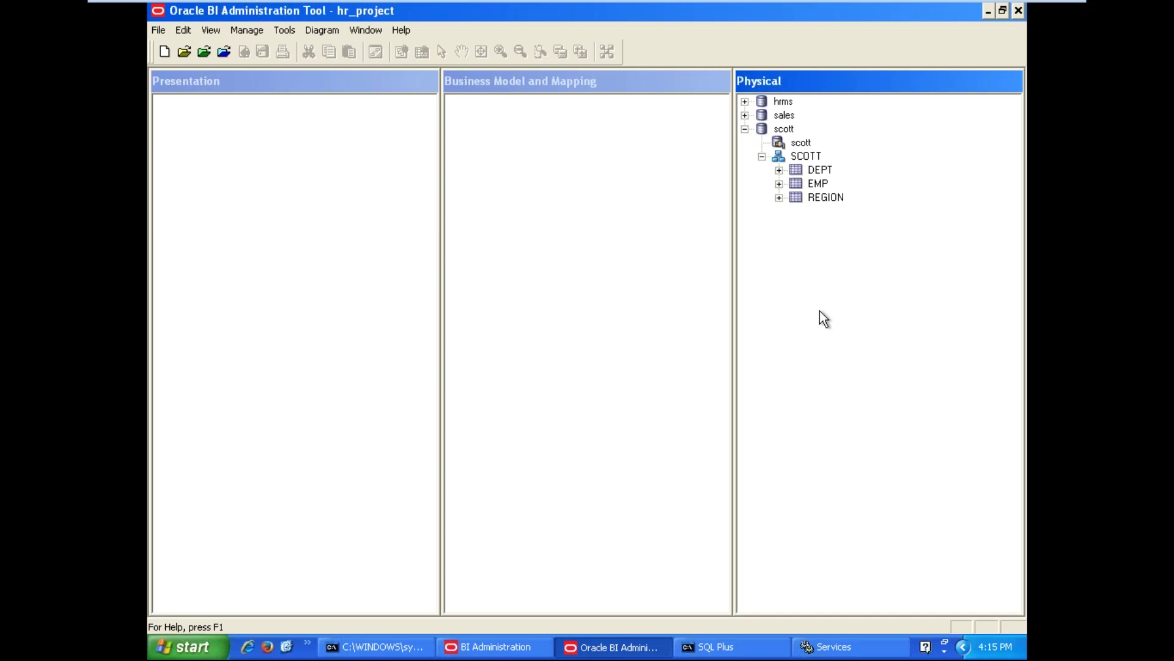
left_click(811, 185)
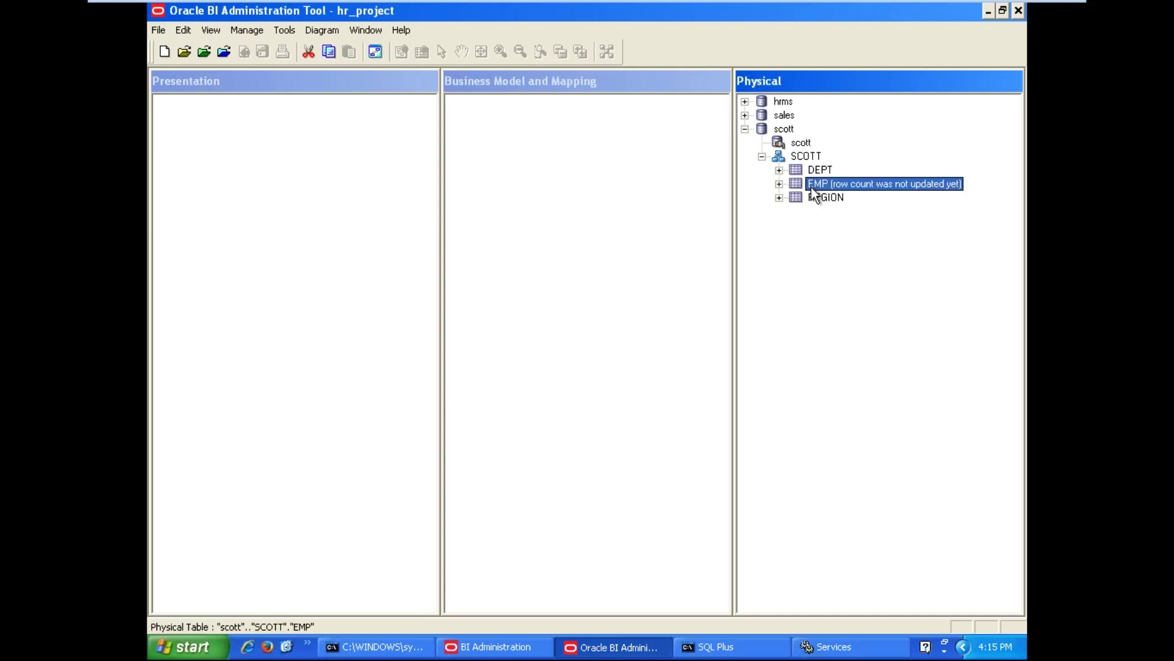
Duplicate the EMP physical table to create EMP#1 under SCOTT
right_click(811, 187)
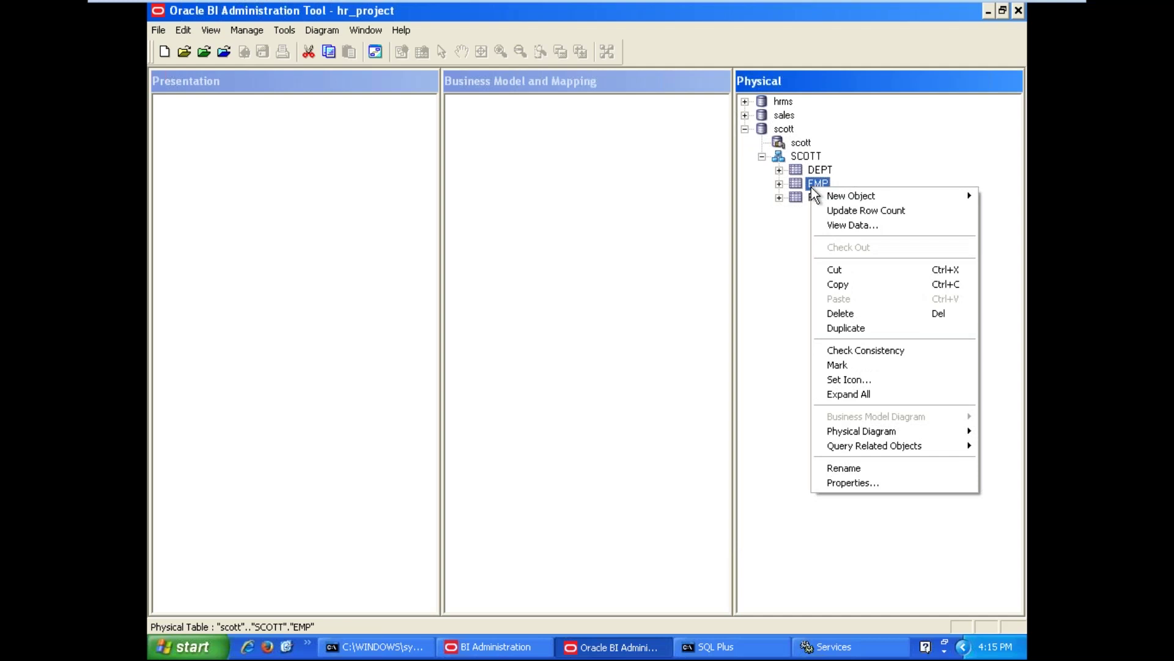
left_click(841, 328)
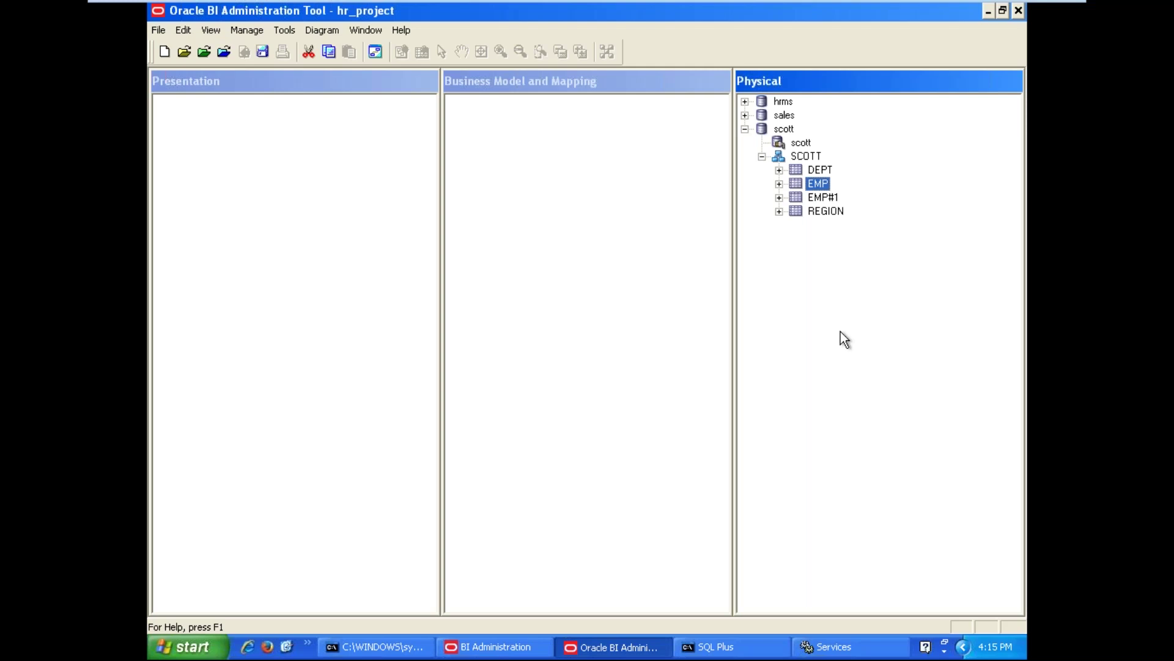
Rename the EMP#1 copy to EMP_DEPT_VIEW and set its table type to Select
left_click(817, 198)
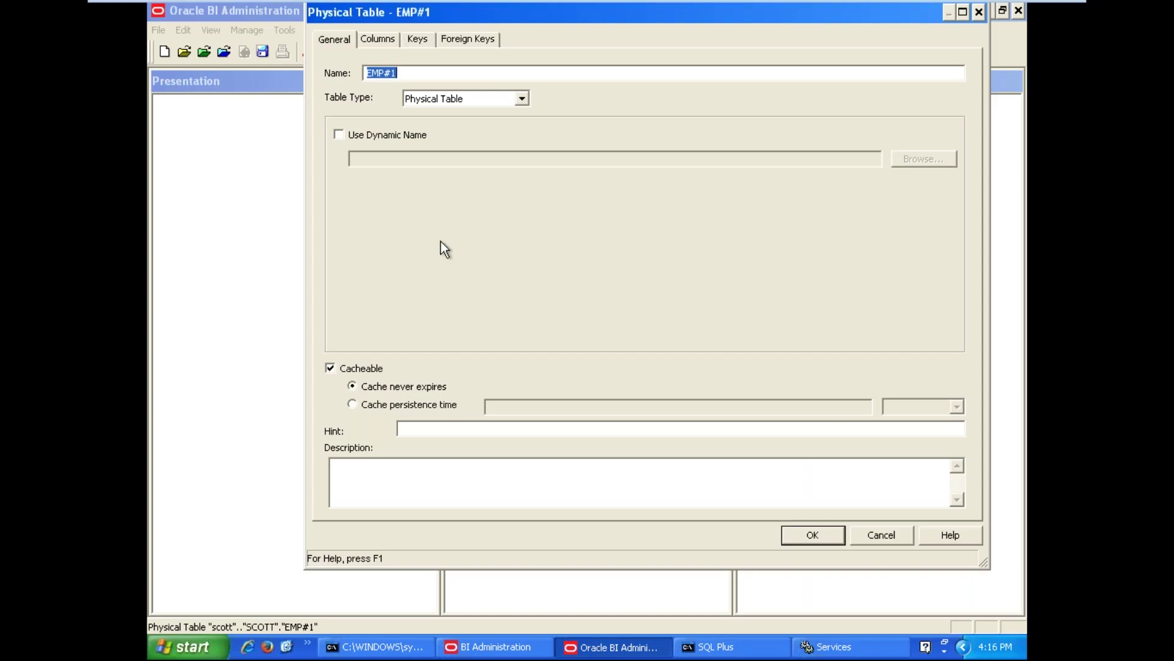
left_click(405, 74)
key("BackSpace")
key("BackSpace")
type("_")
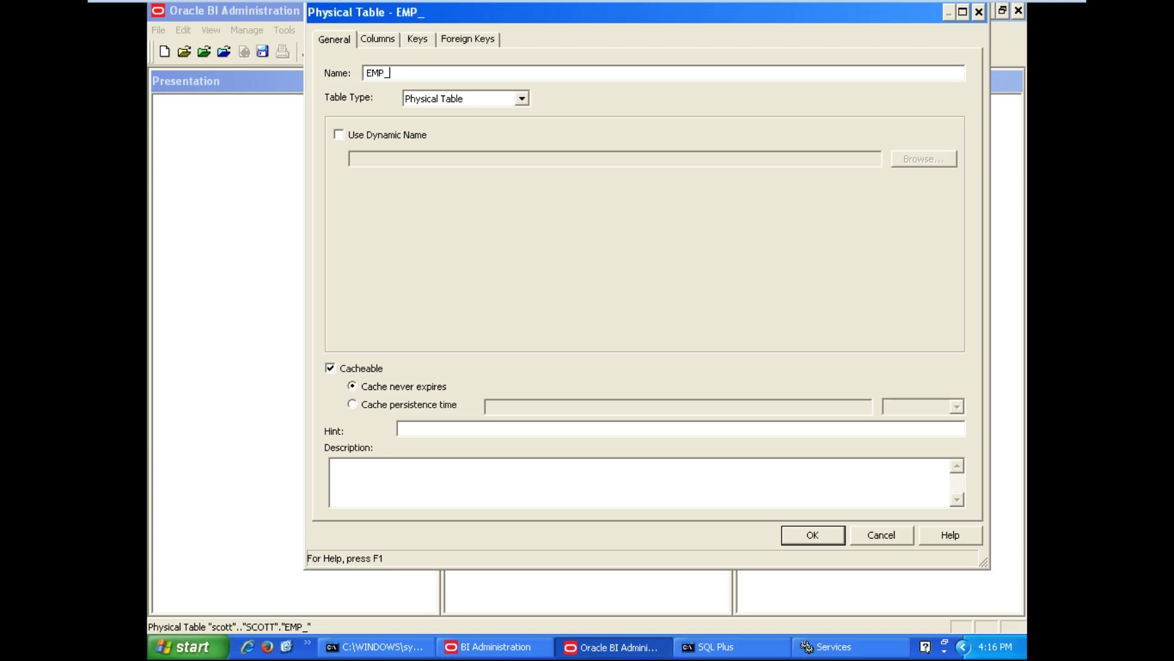
type("DEPT_VIEW")
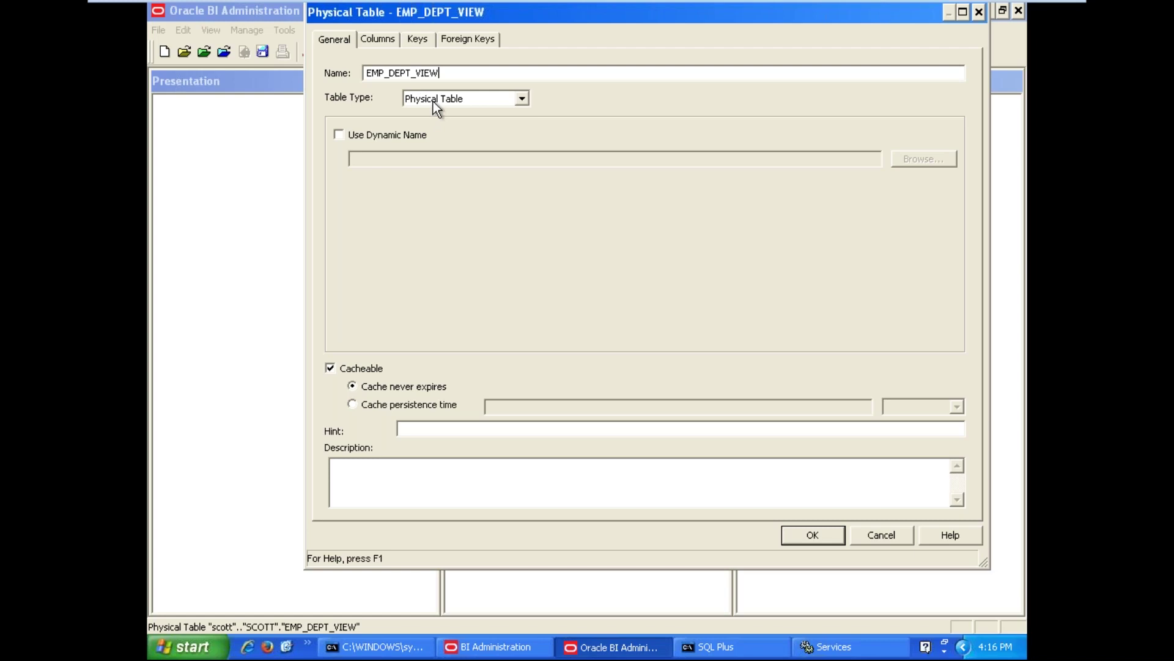
left_click(433, 101)
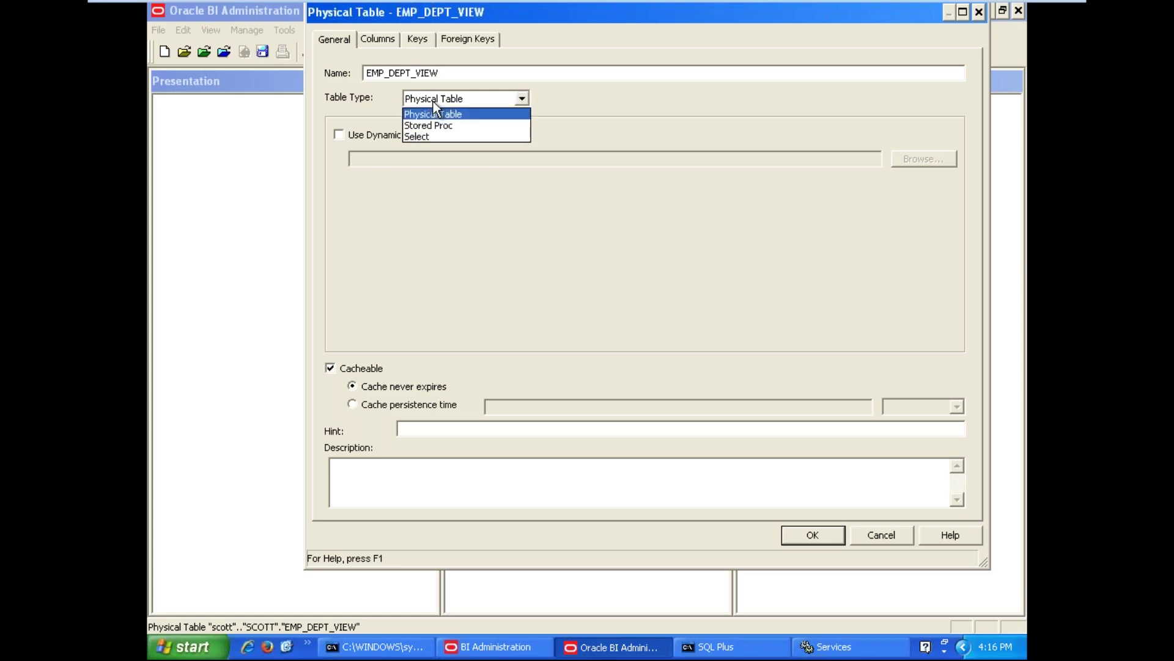
left_click(438, 137)
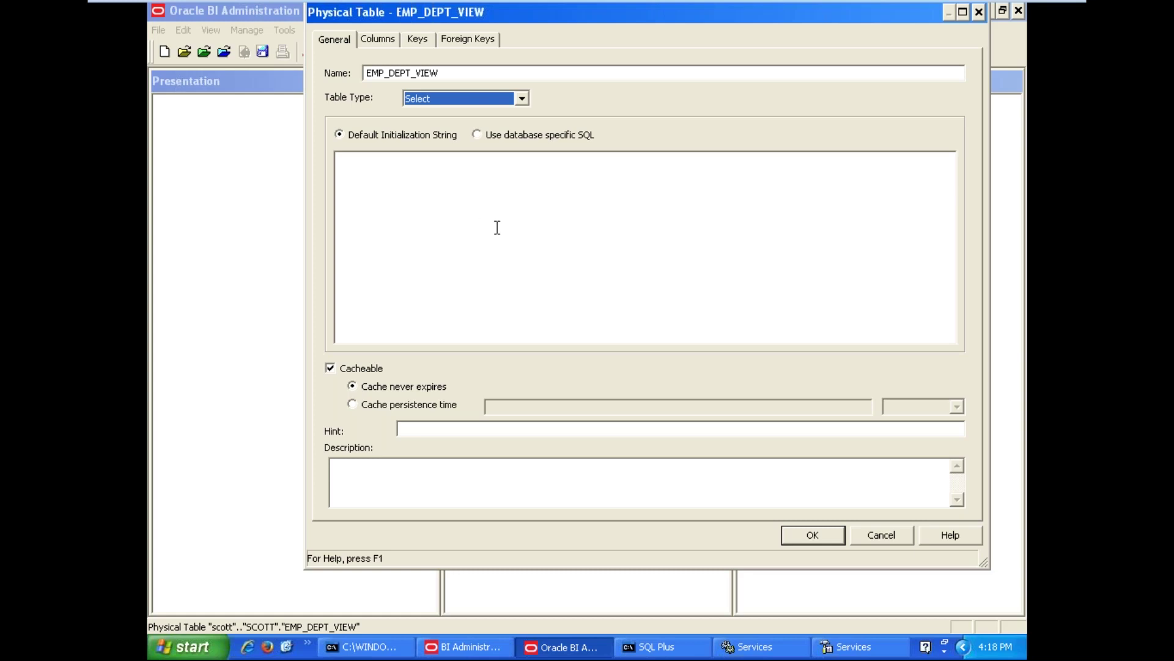
Switch to database-specific SQL and choose Oracle 11g under Default > Oracle
left_click(477, 136)
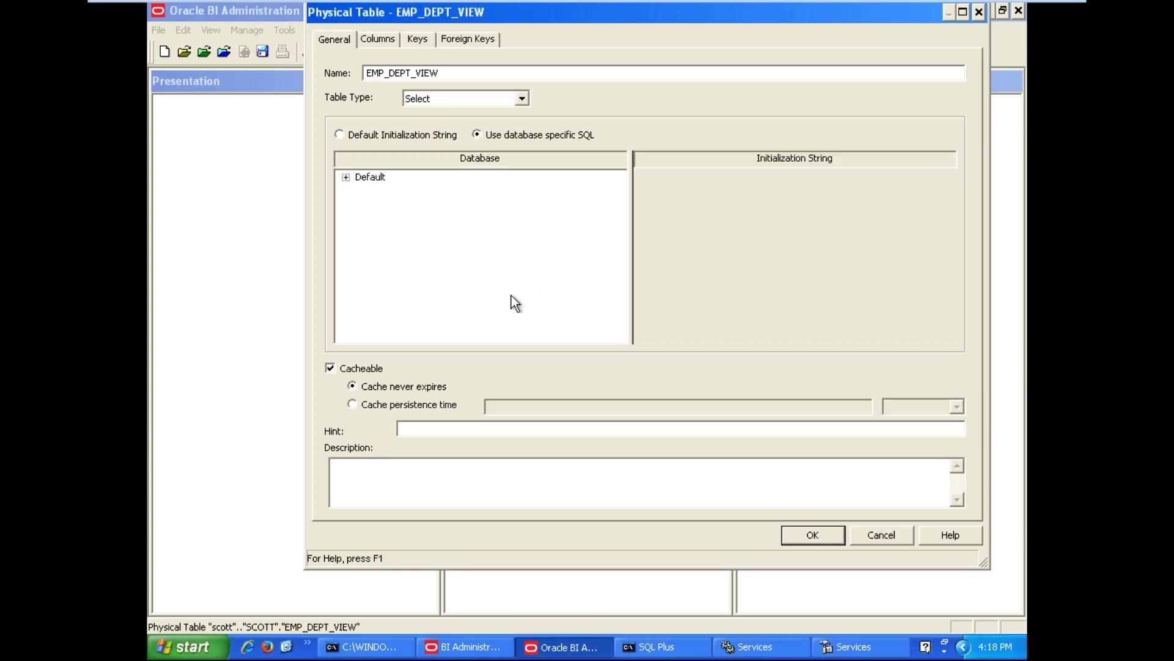
left_click(346, 177)
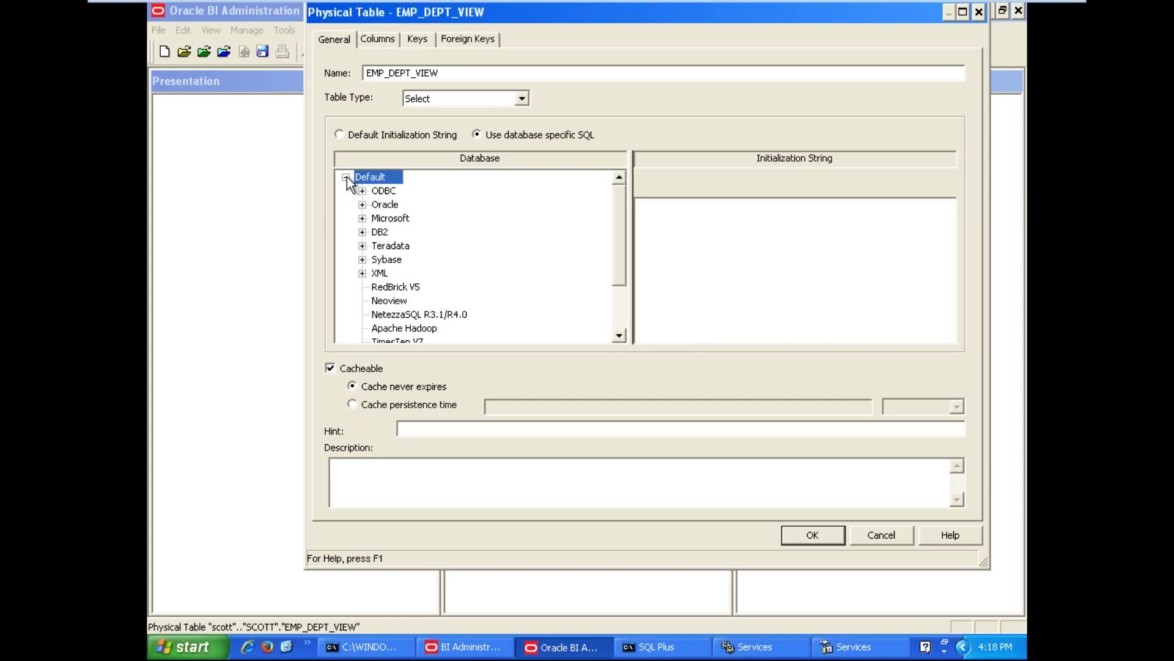
left_click(386, 205)
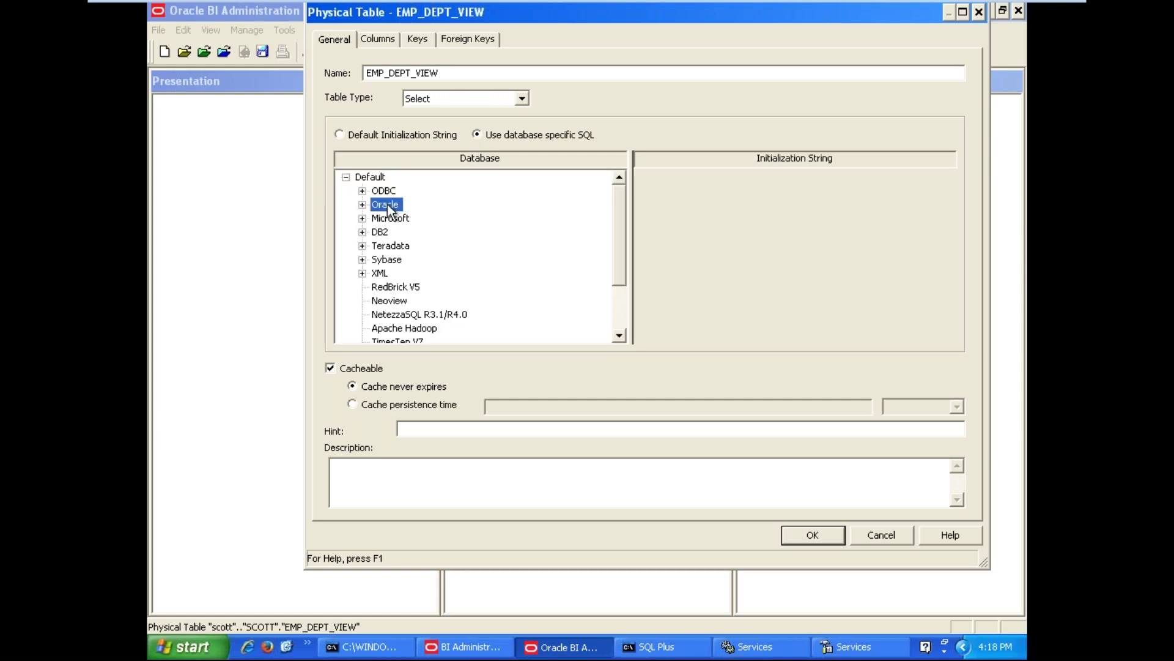
left_click(363, 204)
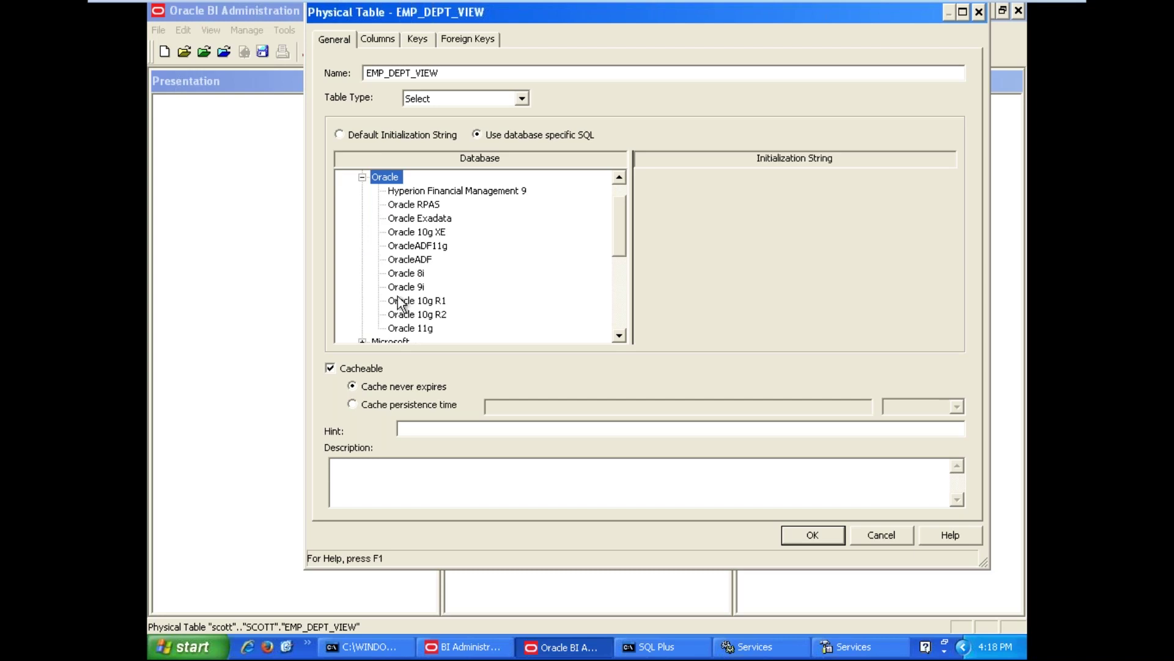
left_click(410, 330)
Enter SELECT EMPNO,ENAME,JOB,SAL,COMM,SAL+NVL(COMM,0) as the Oracle 11g initialization string
left_click(841, 312)
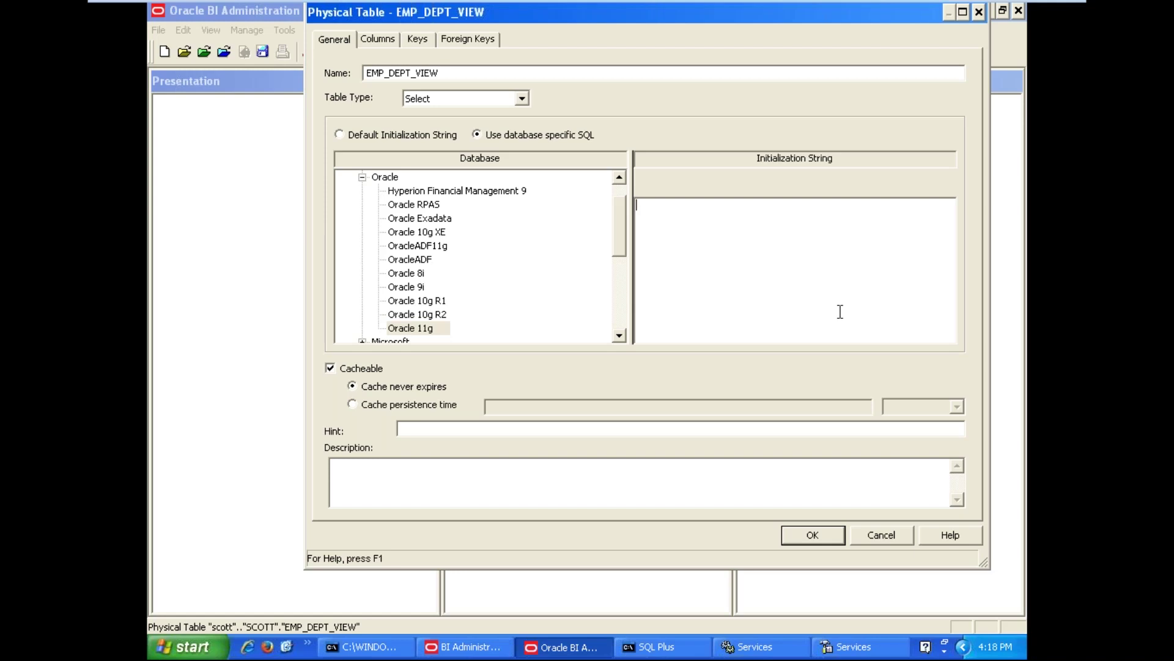
type("SELECT")
type("EMPNO,ENAME,JOB,SAL,COMM,")
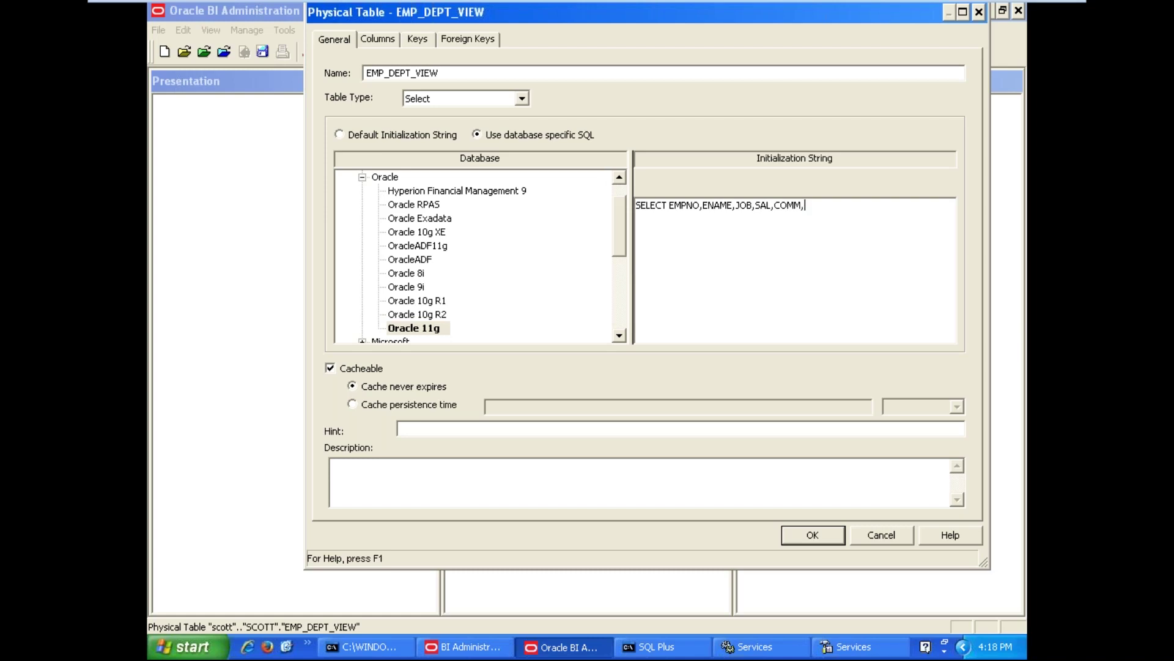
type("SAL+")
type("NVL(COMM,0)")
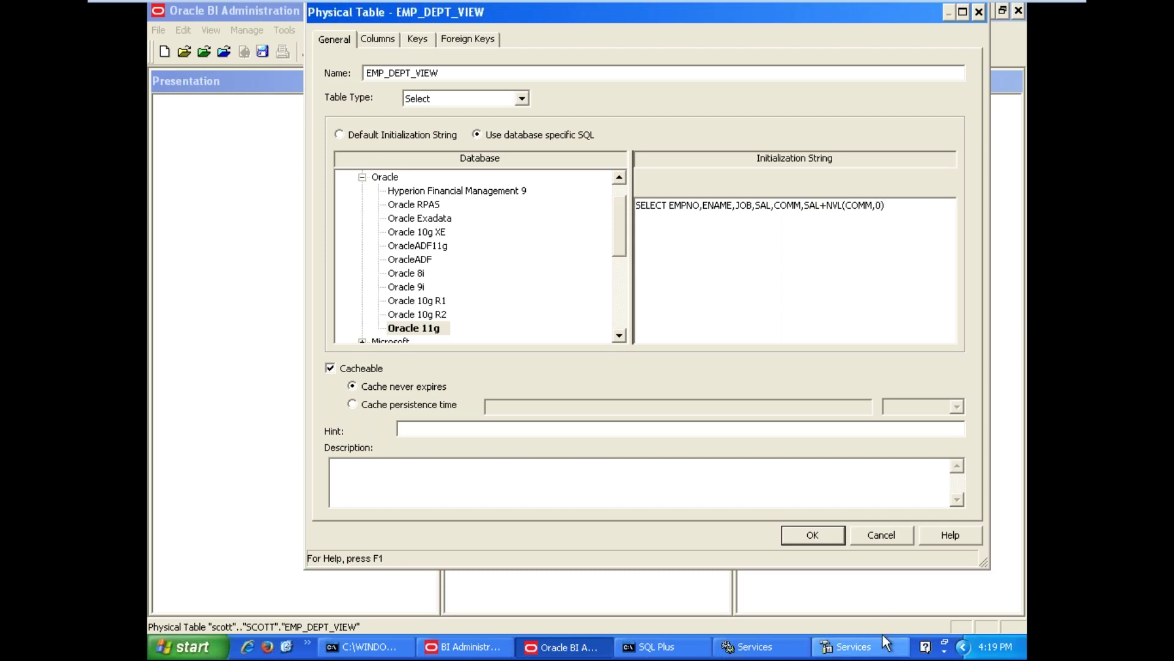
Dismiss the service error, start OracleServiceORCL in Services, and return to EMP_DEPT_VIEW's properties
left_click(862, 647)
left_click(597, 377)
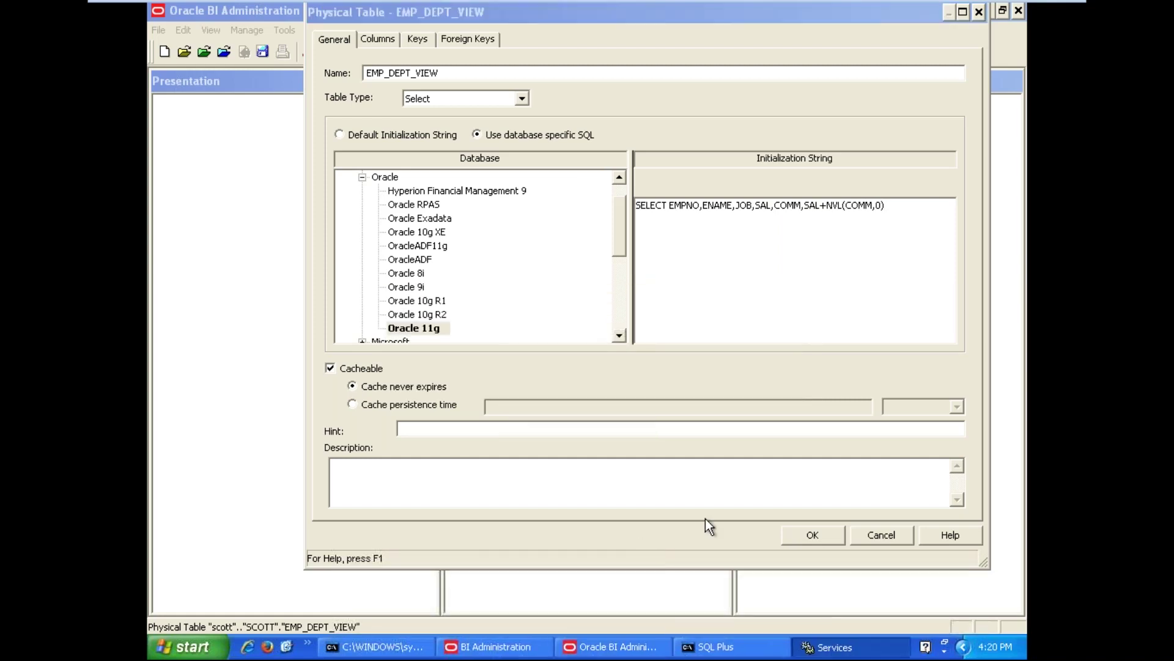
left_click(841, 653)
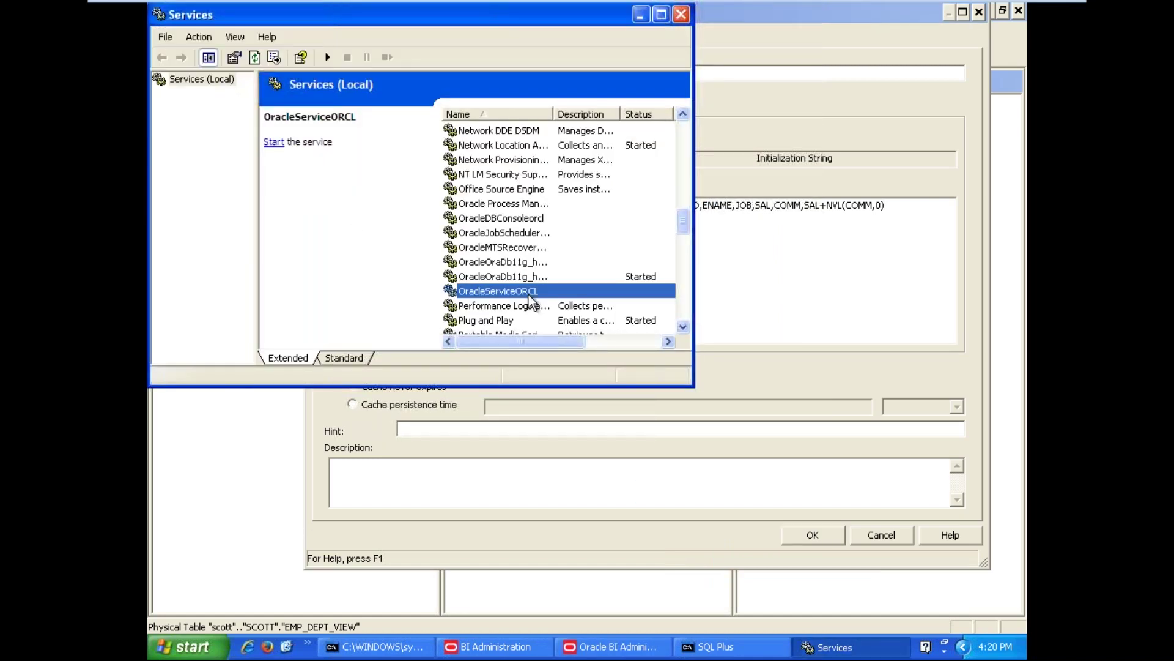
right_click(526, 292)
left_click(551, 300)
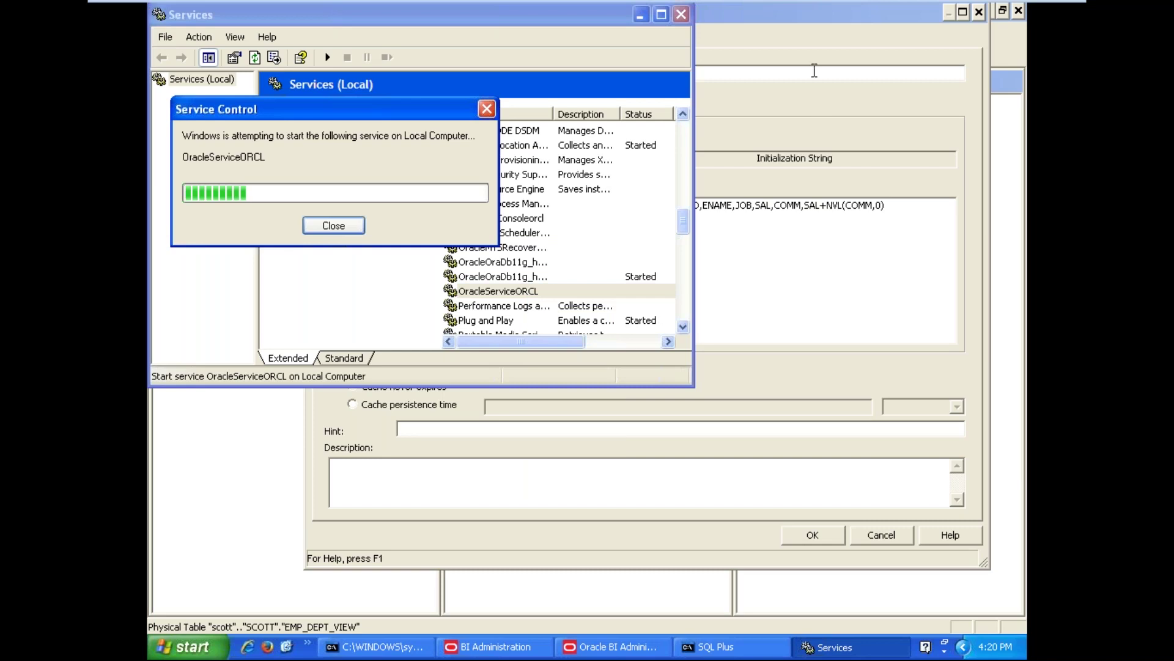
left_click(812, 21)
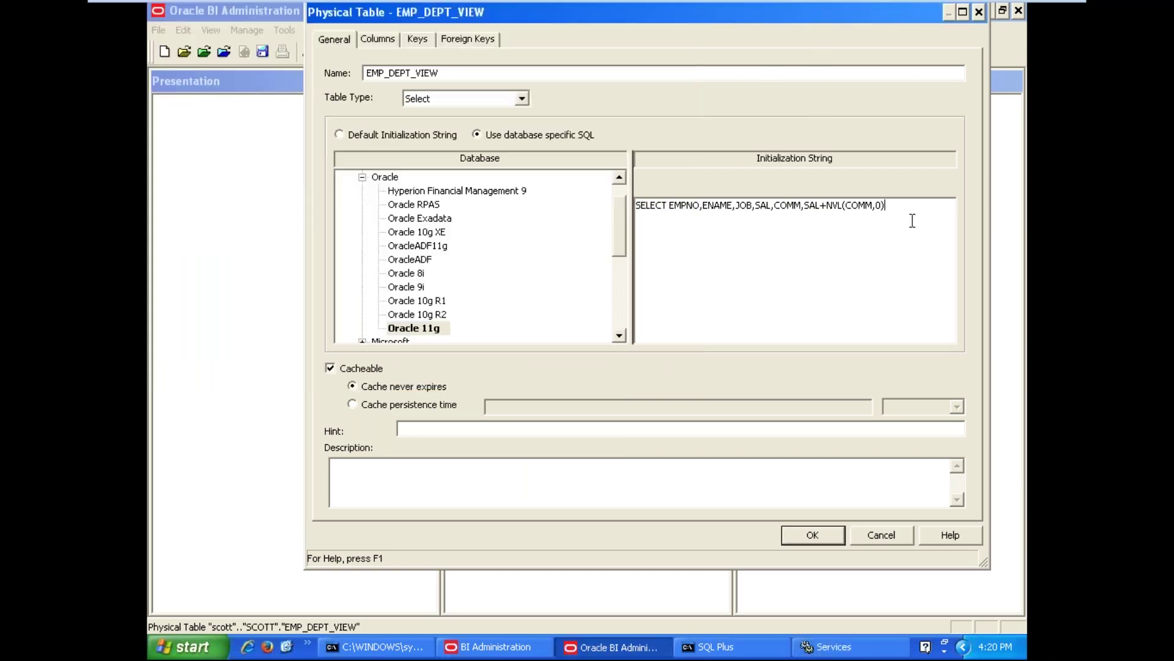
Extend the query with the ETSAL alias, DEPTNO, DNAME, LOC columns and FROM EMP E,DEPT D
type("ETSAL")
type(",DEPTNO,DNAME")
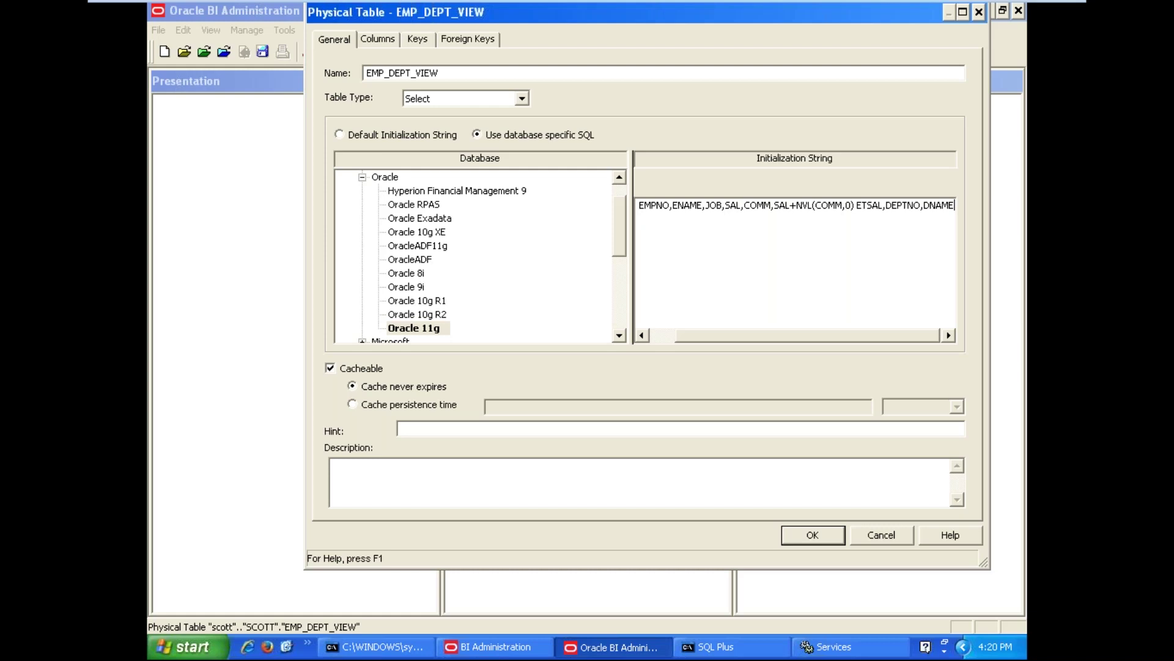
type(",LOC")
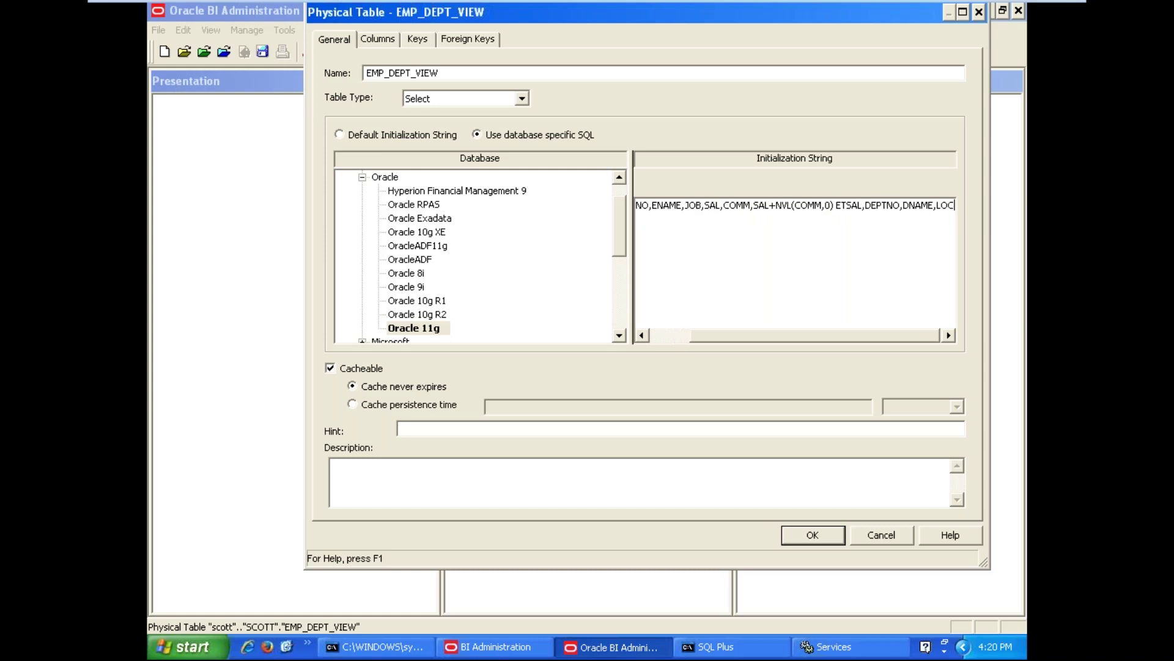
key("Return")
key("Return")
type("F")
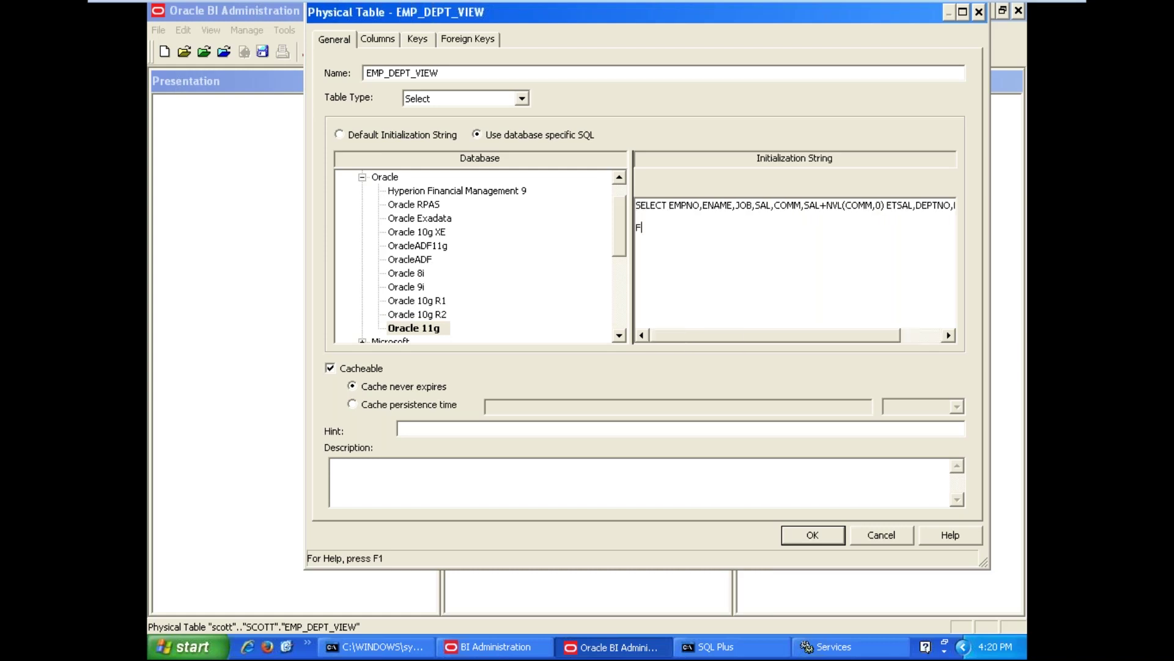
type("ROM EMP,DEPT")
left_click(682, 227)
type("E")
key("End")
type("D")
Qualify EMPNO, ENAME, JOB, SAL and COMM in the SELECT list with the E. prefix
left_click(669, 205)
type(".")
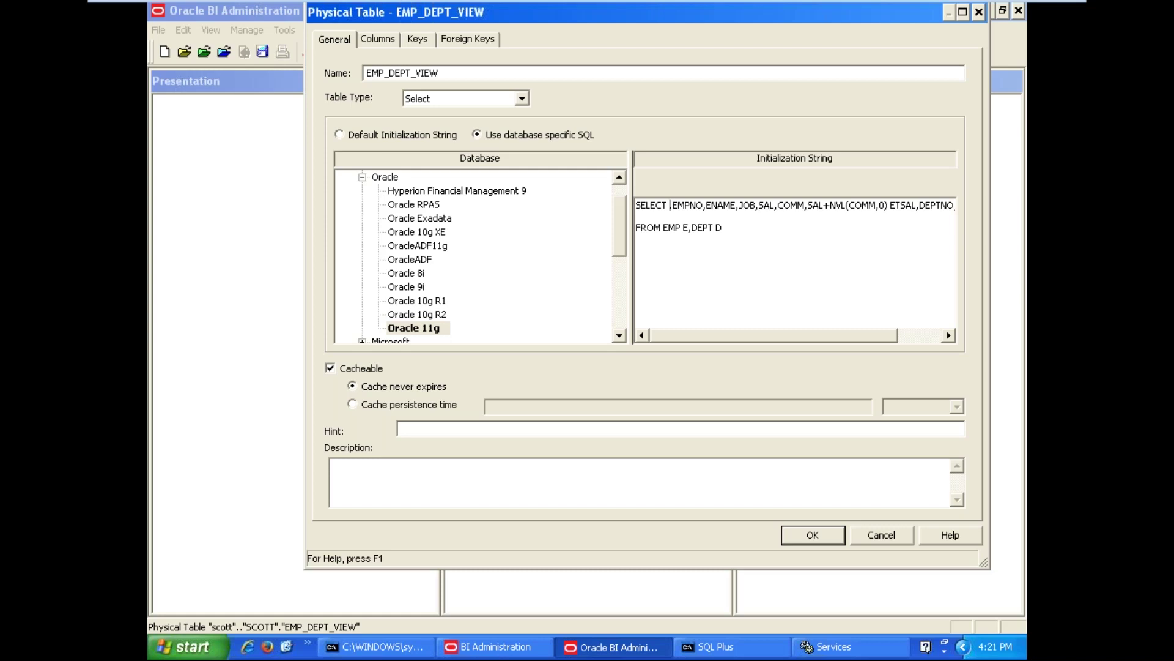
type("E")
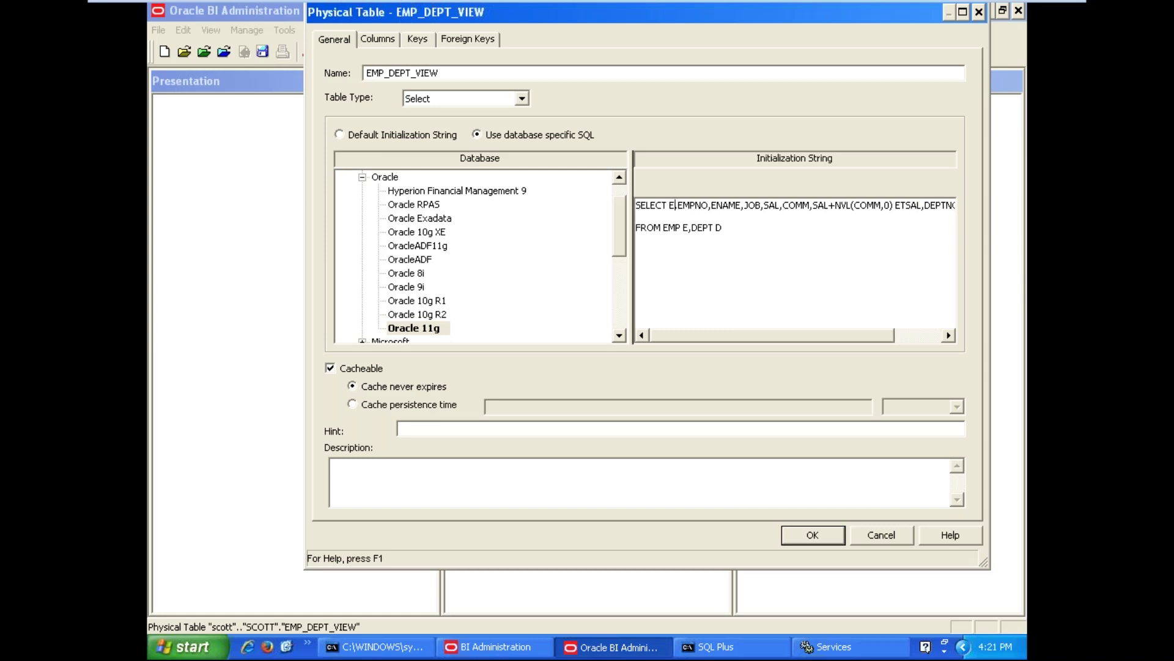
type("E.")
key("Down")
key("Down")
key("Up")
key("Up")
key("Right")
key("Right")
key("Right")
key("Right")
key("Right")
key("Right")
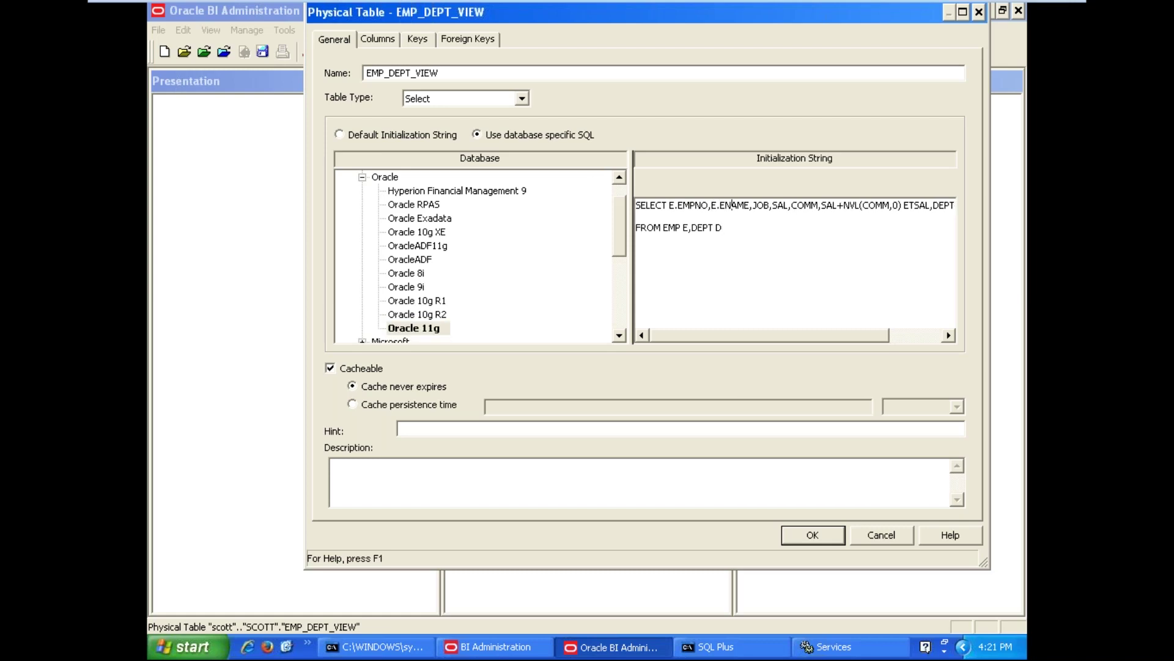
type("E.")
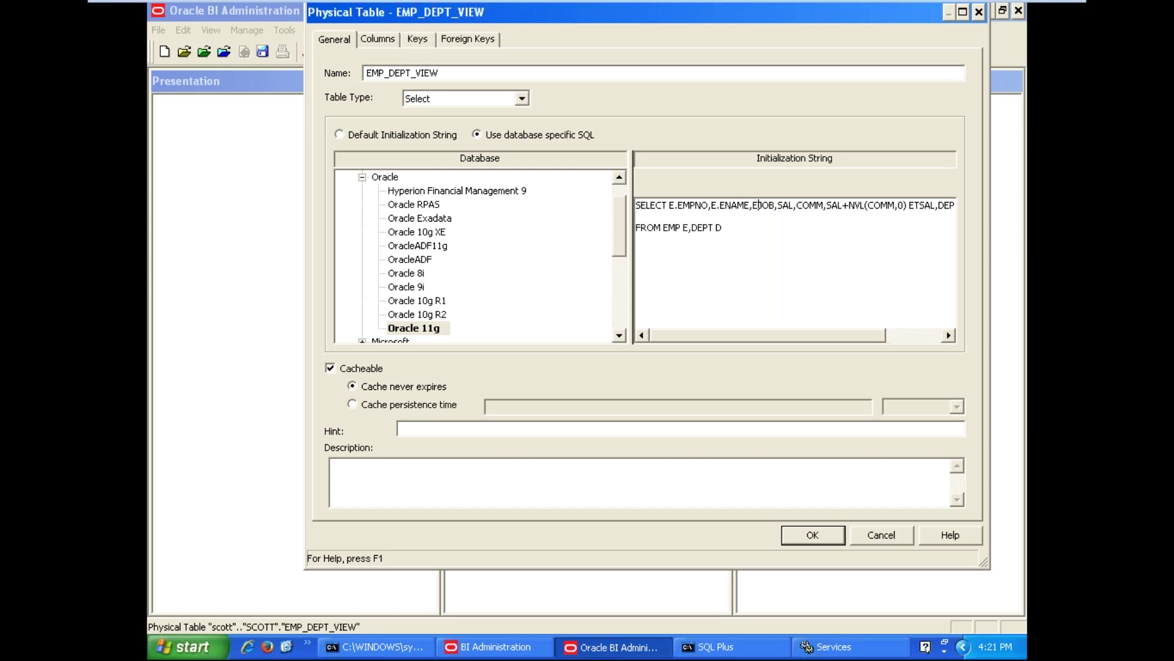
key("Right")
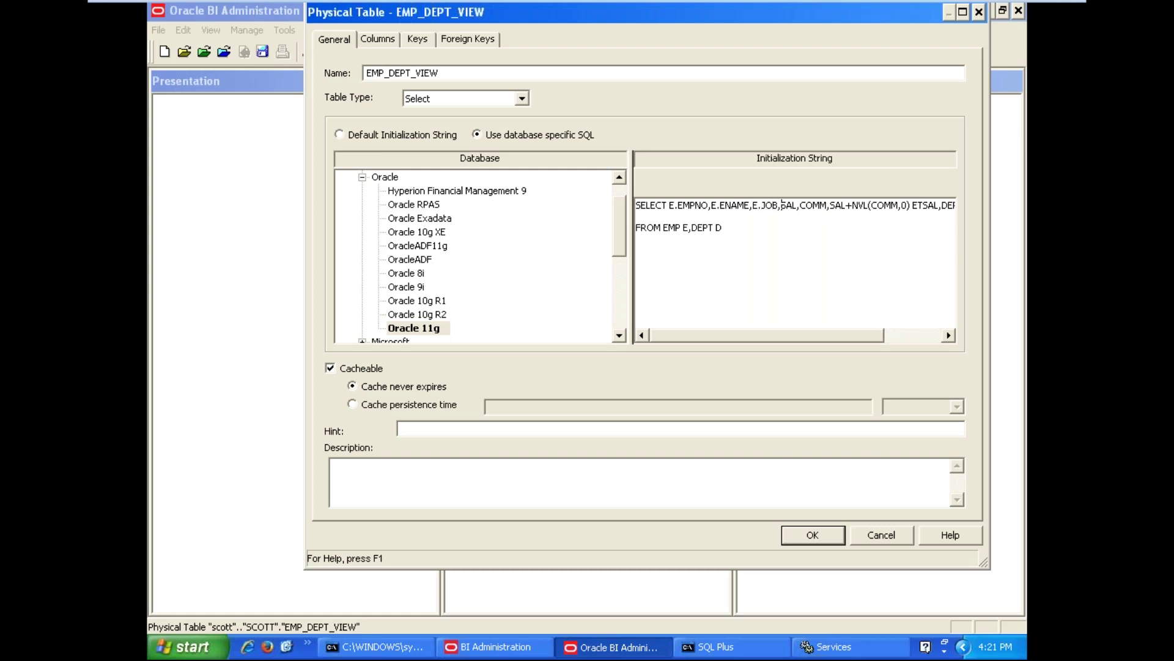
type("E.")
key("Right")
key("Right")
key("Right")
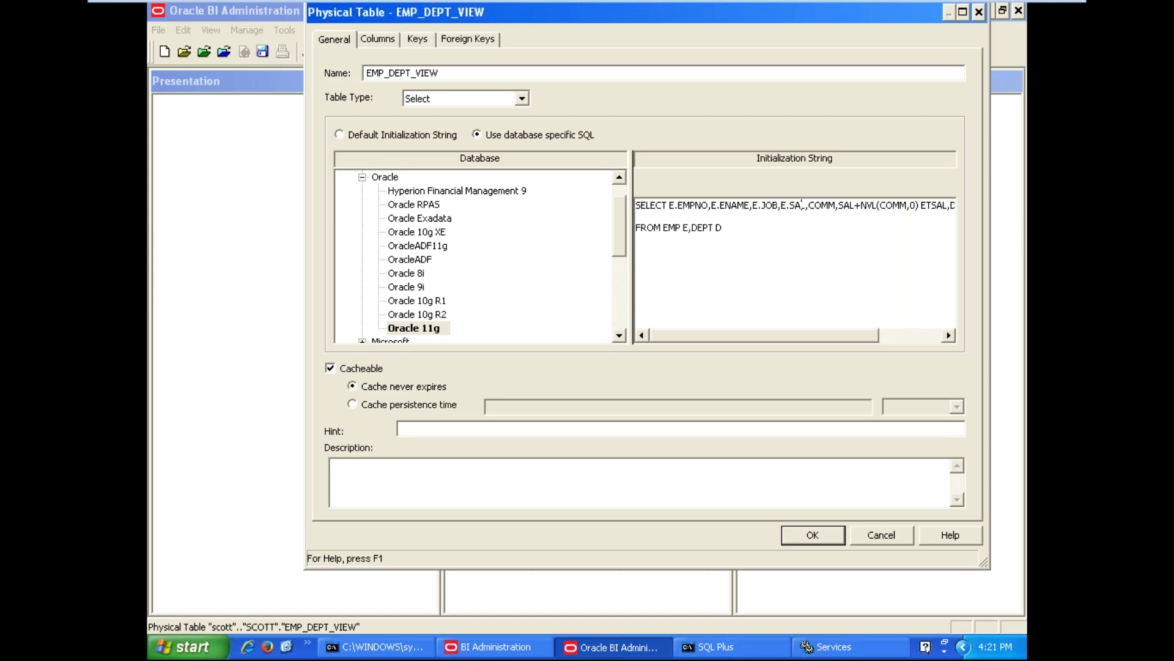
key("Right")
type("E.")
key("Right")
key("Right")
key("Right")
key("Right")
key("Right")
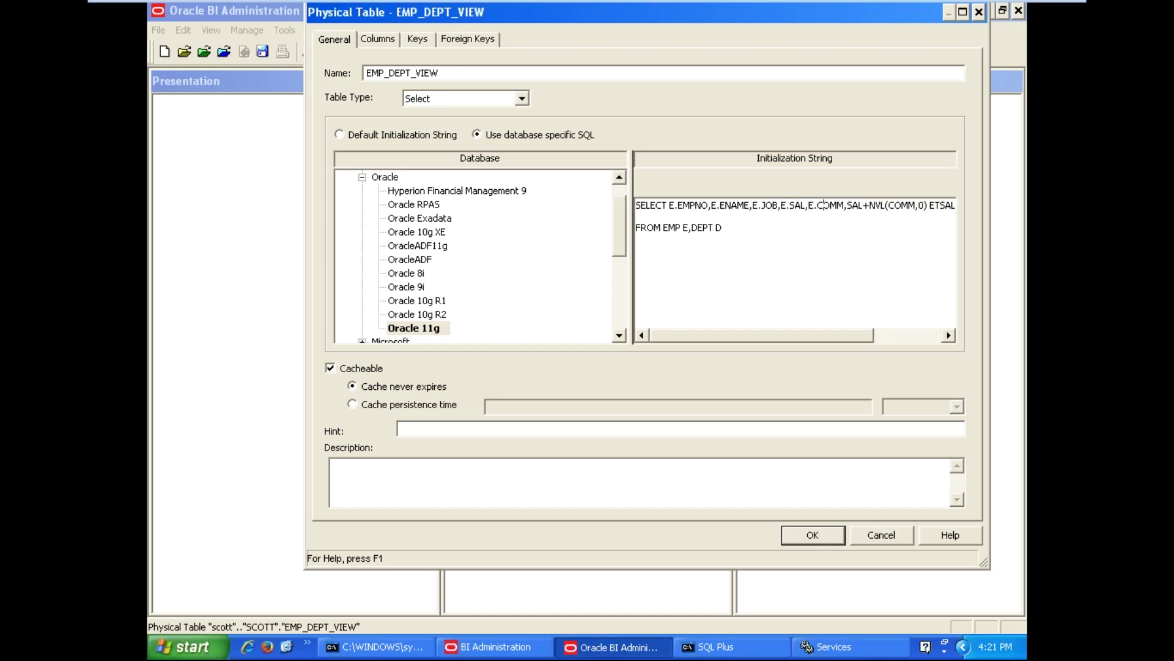
type("E.")
Prefix the remaining columns with E. and add WHERE E.DEPTNO=D.DEPTNO
left_click(893, 205)
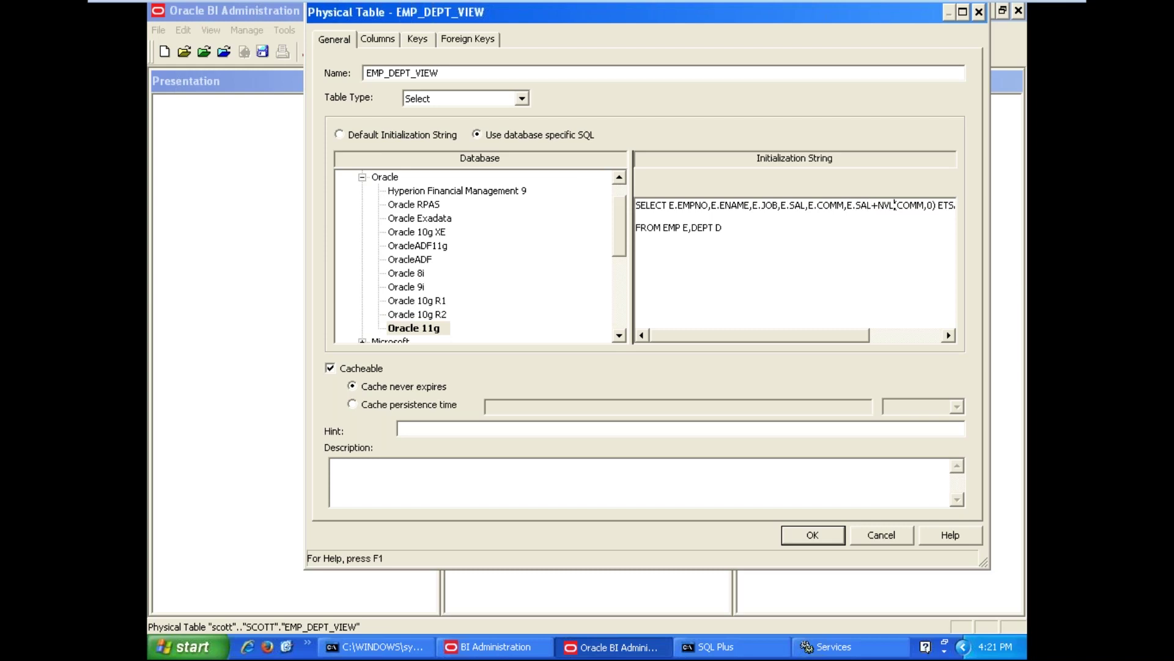
type("E.")
key("Right")
key("Right")
key("Right")
key("Right")
key("Right")
key("Right")
key("Right")
key("Right")
key("Right")
key("Right")
key("Right")
type(",DEPTNO,DN")
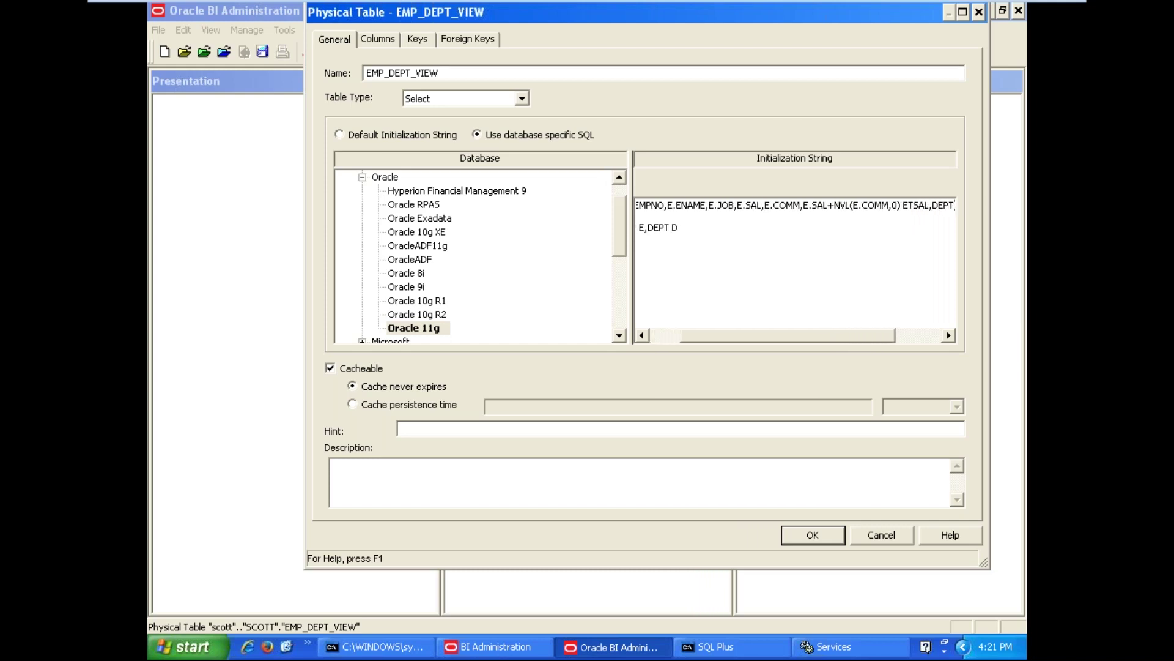
key("Left")
key("Left")
key("Left")
key("Left")
key("Left")
key("Left")
key("Left")
key("Left")
key("Left")
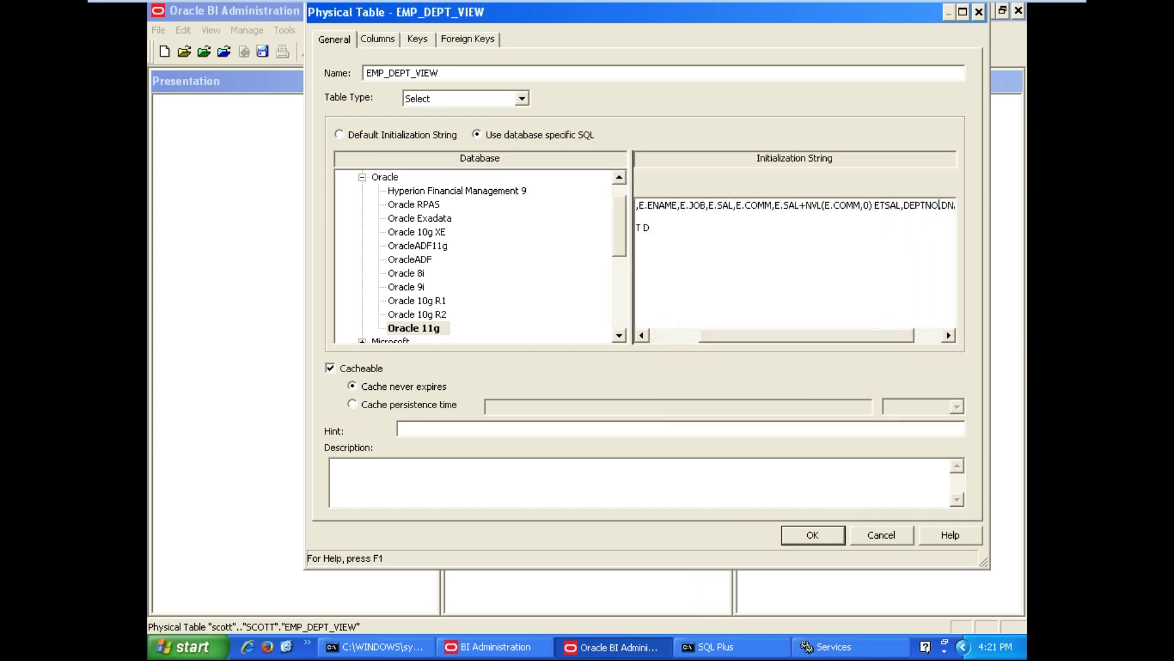
type("E.")
key("Right")
key("Right")
key("Right")
key("Right")
key("Right")
key("Right")
key("Right")
type("E.")
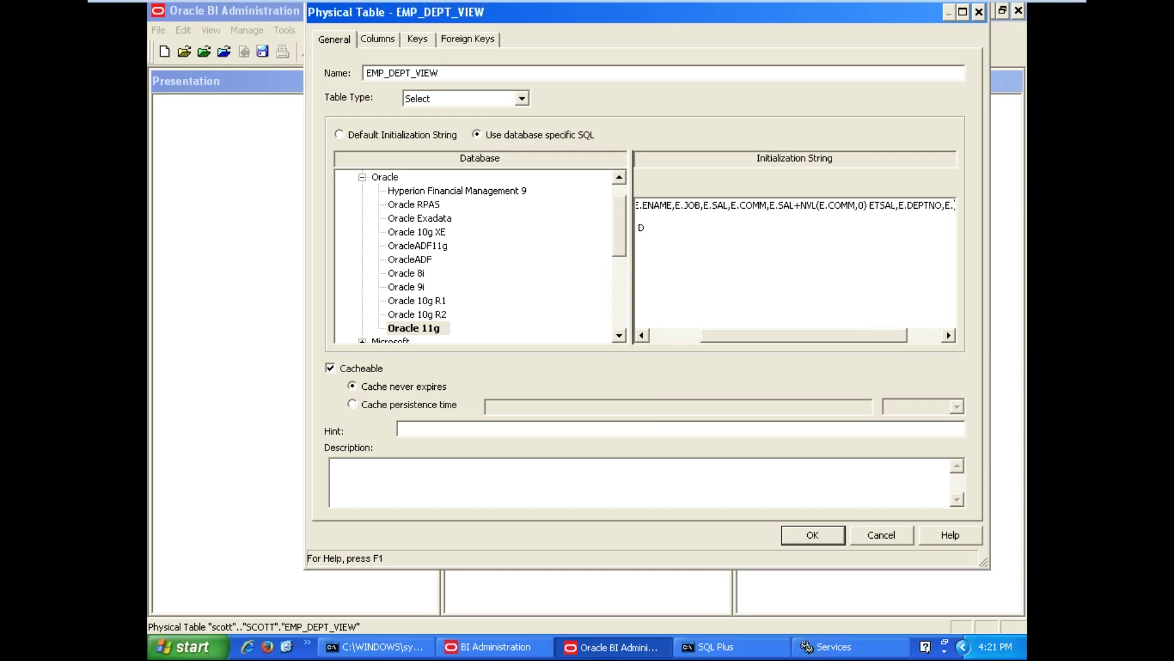
key("Right")
key("Right")
key("Right")
key("Right")
key("Right")
key("Right")
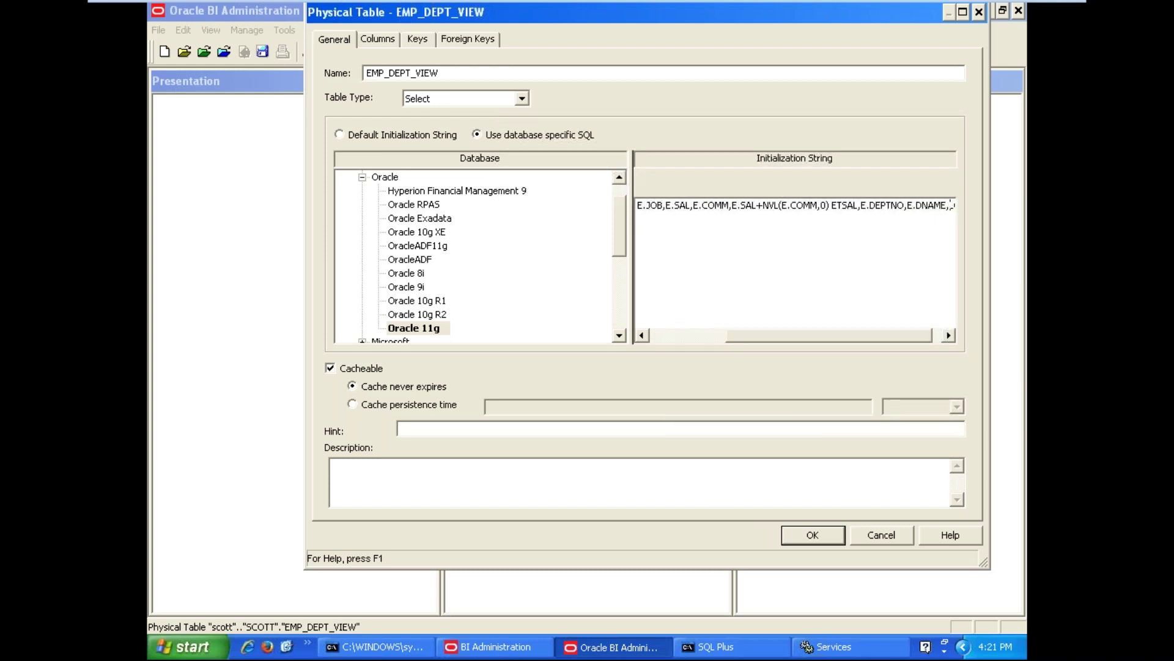
type("E.L")
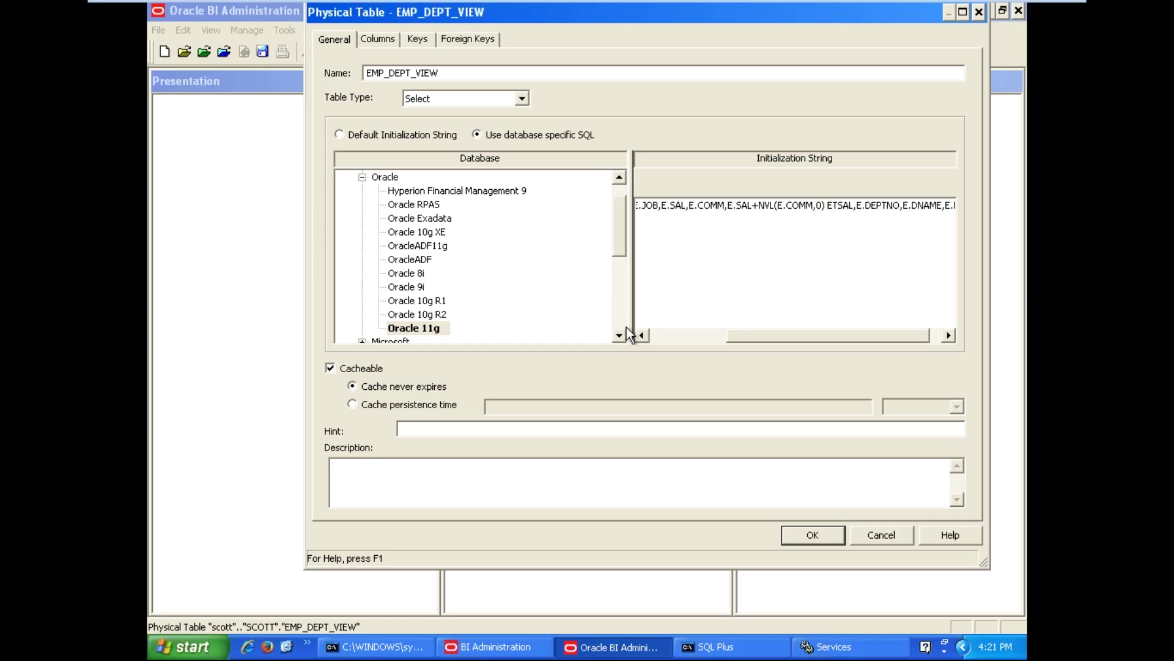
left_click(709, 257)
type("WHERE")
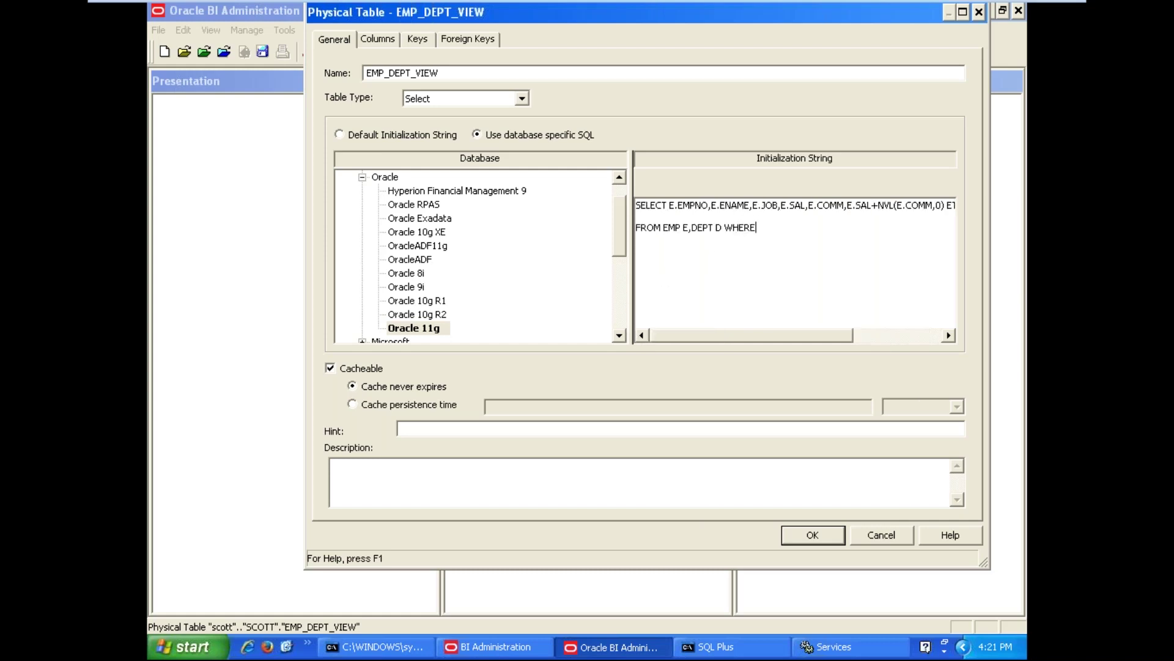
type(" E.DEPTNO=D.DEPTNO")
Restart the Oracle TNS listener service in Services
left_click(816, 651)
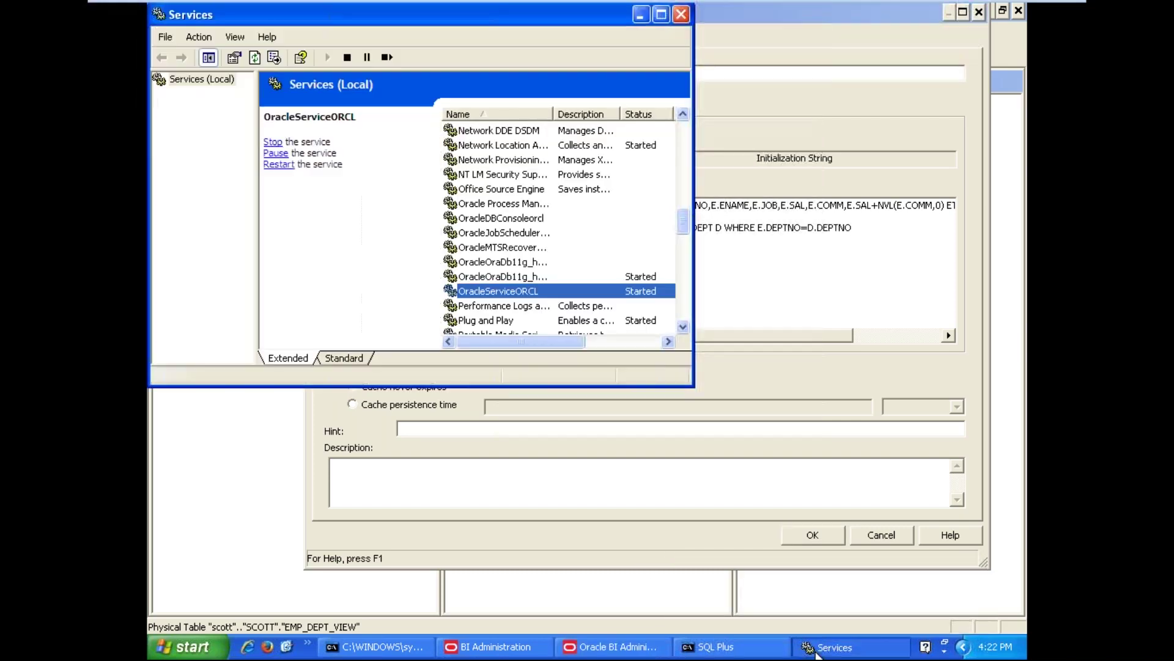
right_click(506, 280)
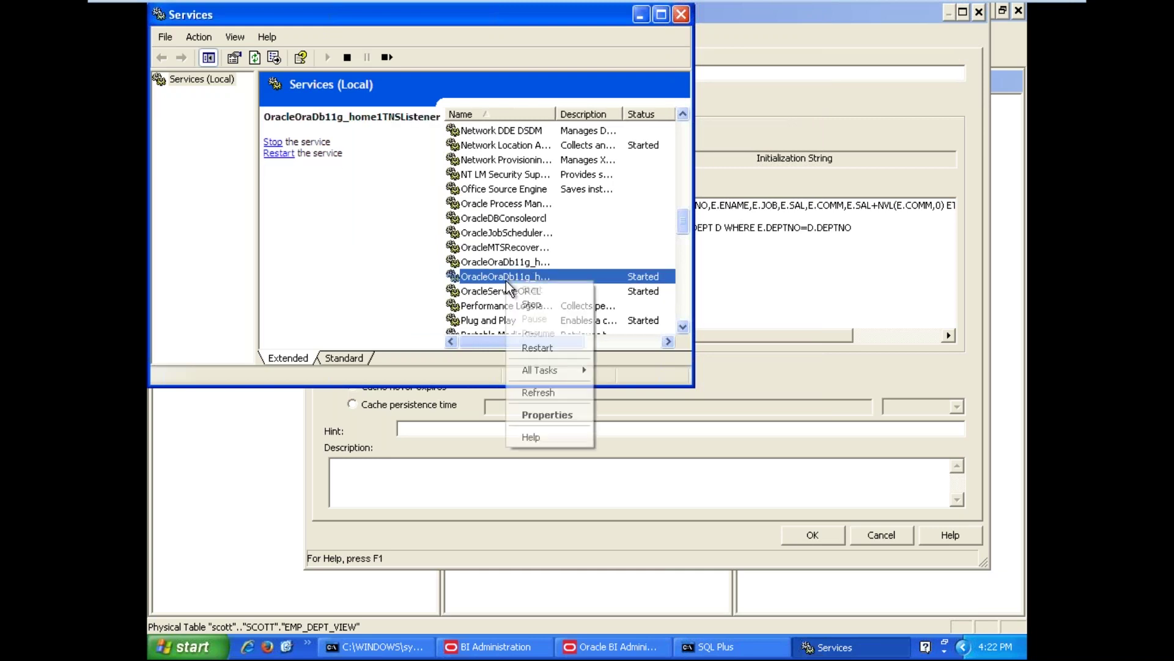
left_click(529, 349)
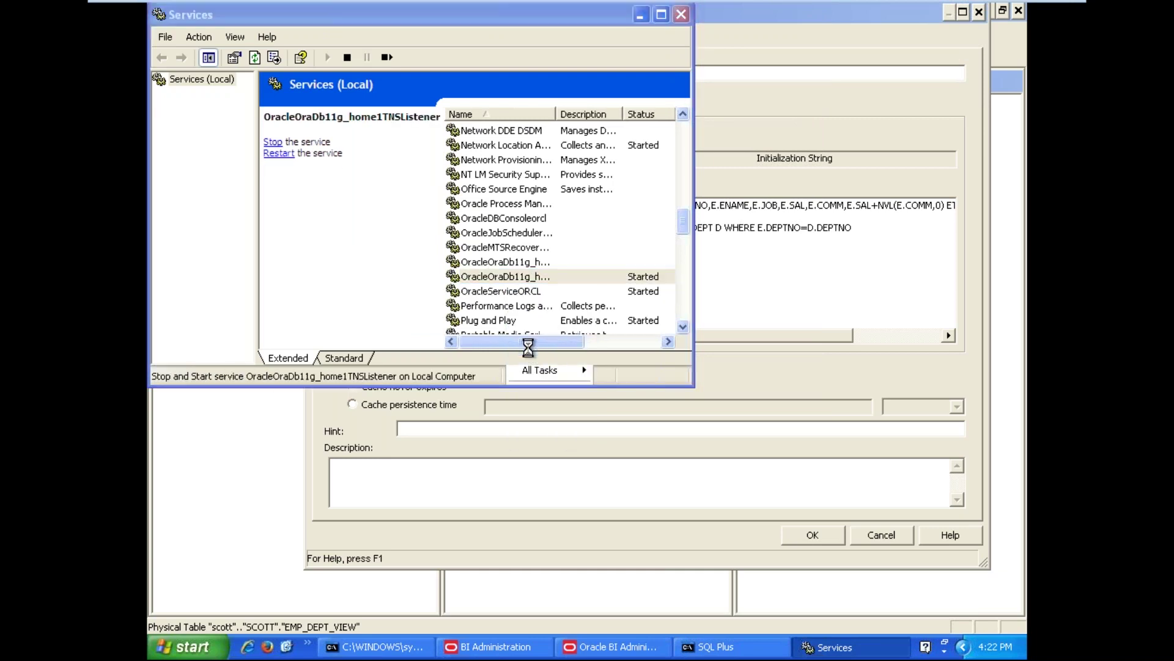
Select the whole EMP_DEPT_VIEW query and display its column list, COMM through SAL
left_click(816, 23)
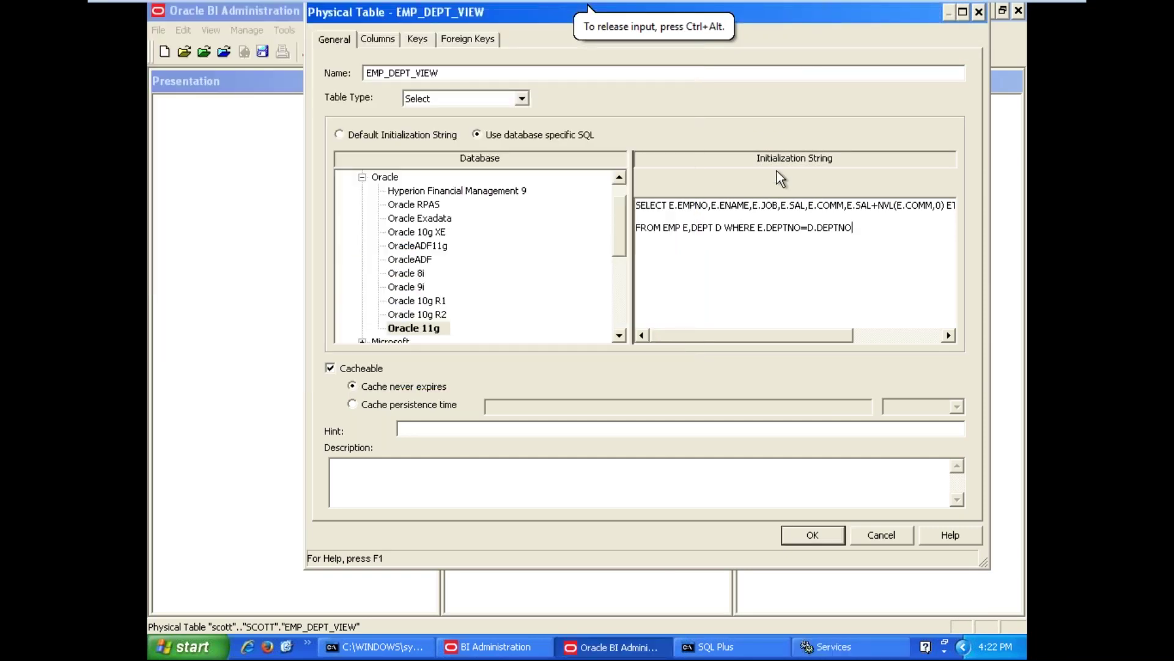
left_click_drag(853, 227, 623, 197)
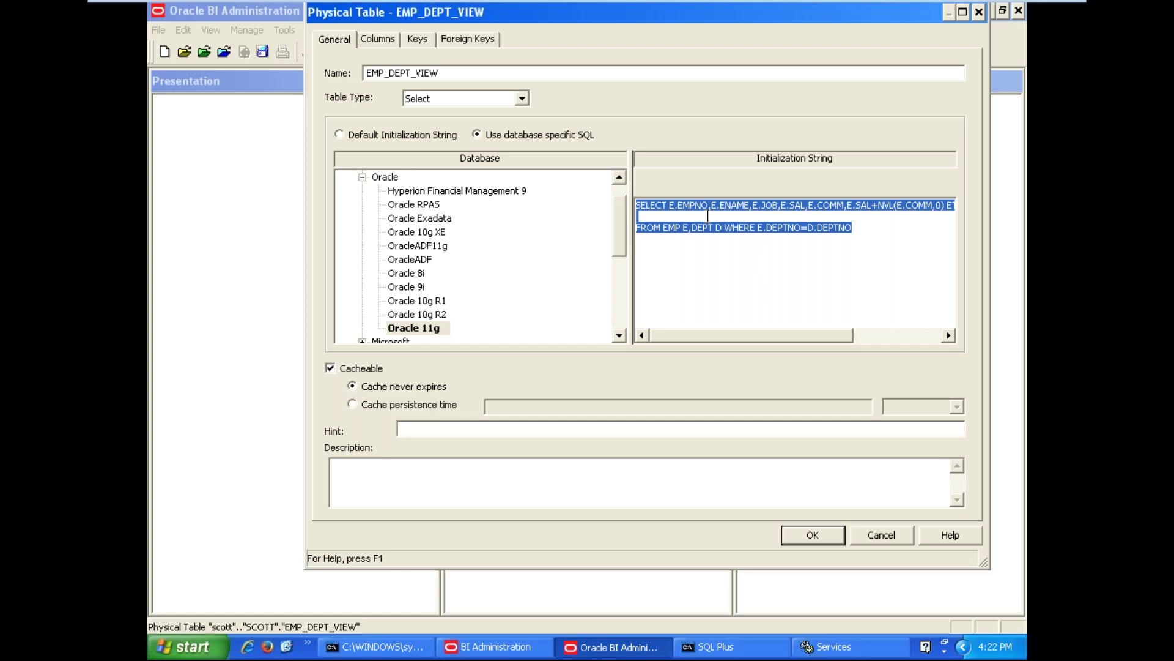
left_click(378, 39)
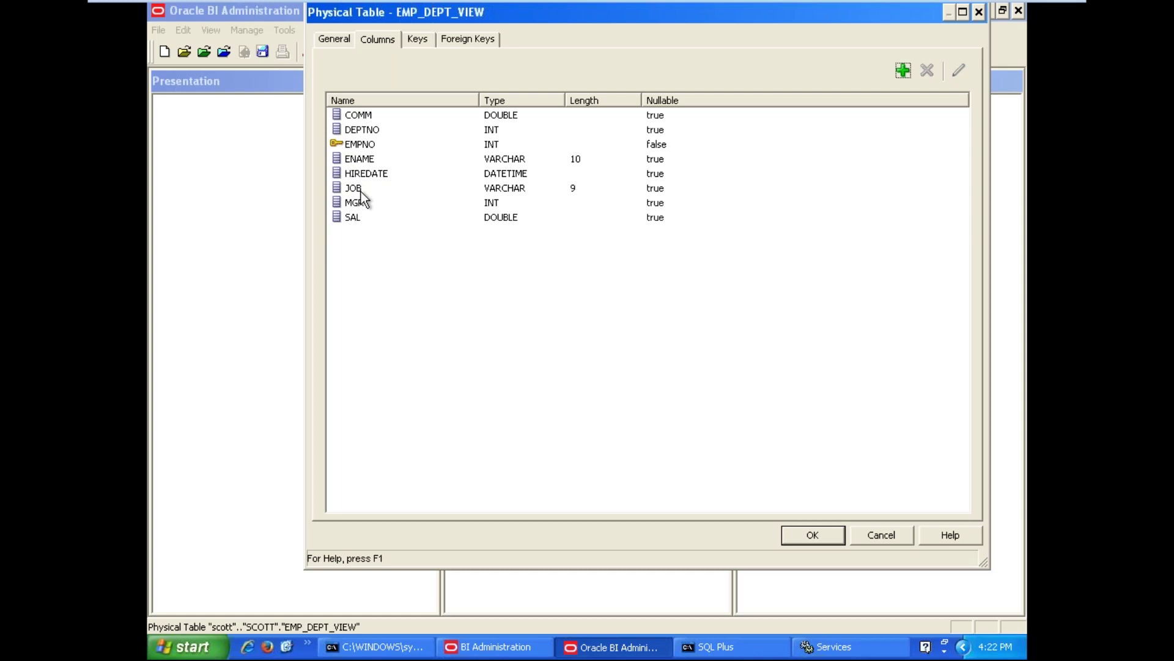
Delete the HIREDATE and MGR columns from EMP_DEPT_VIEW, confirming each removal
left_click(379, 169)
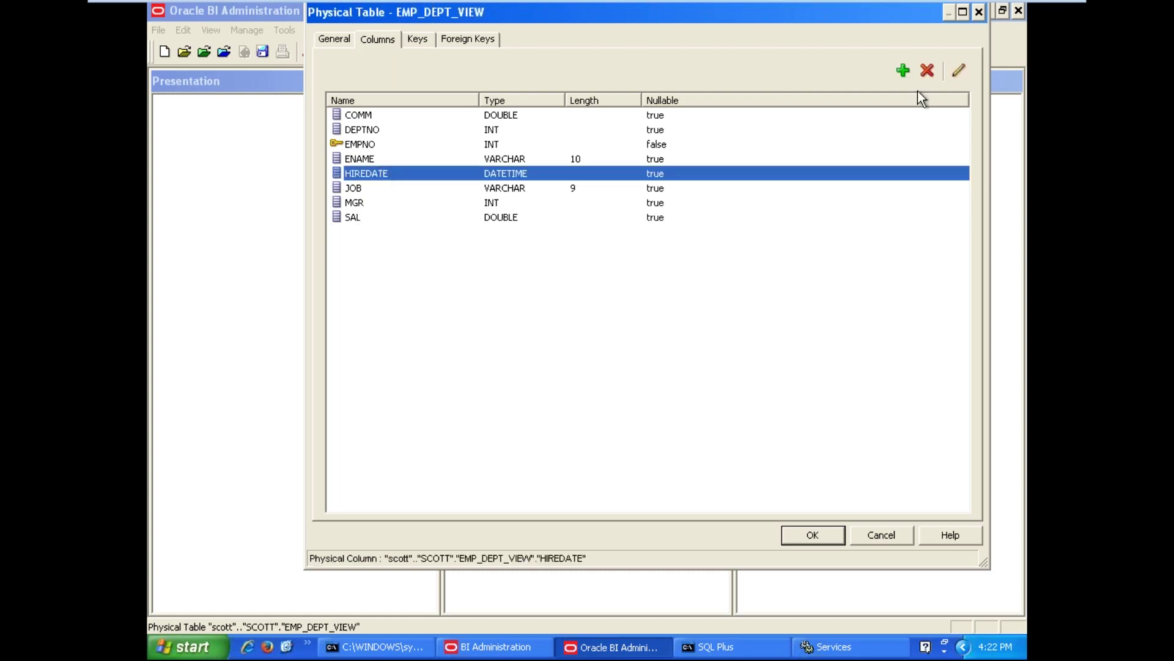
left_click(926, 69)
left_click(619, 312)
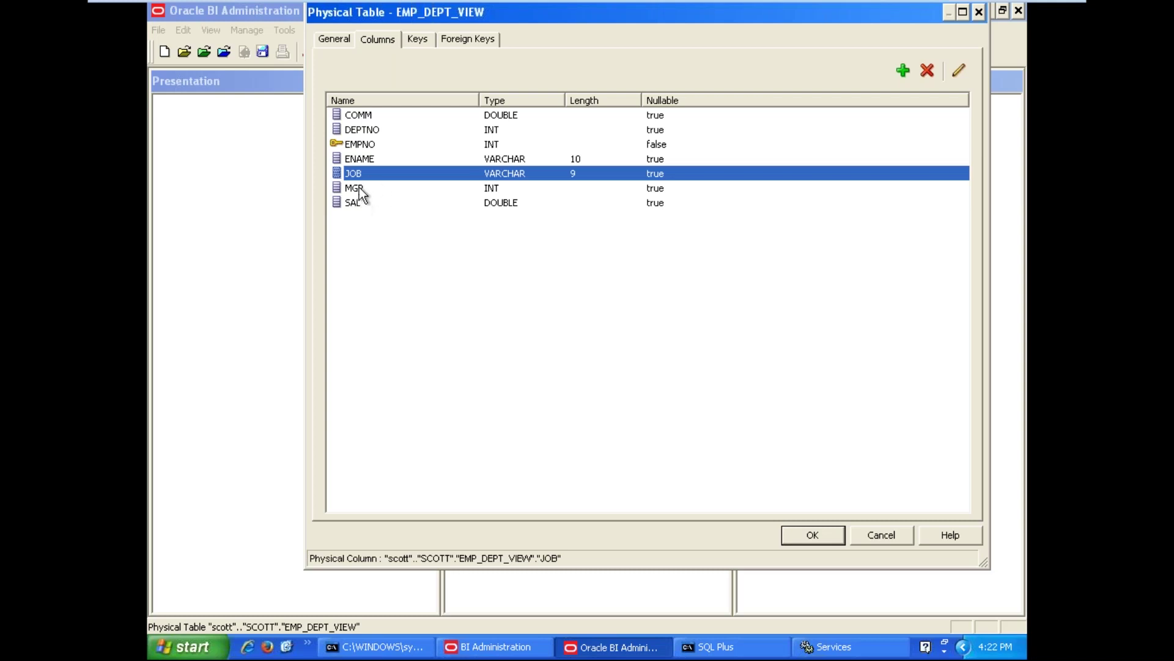
left_click(360, 189)
left_click(924, 72)
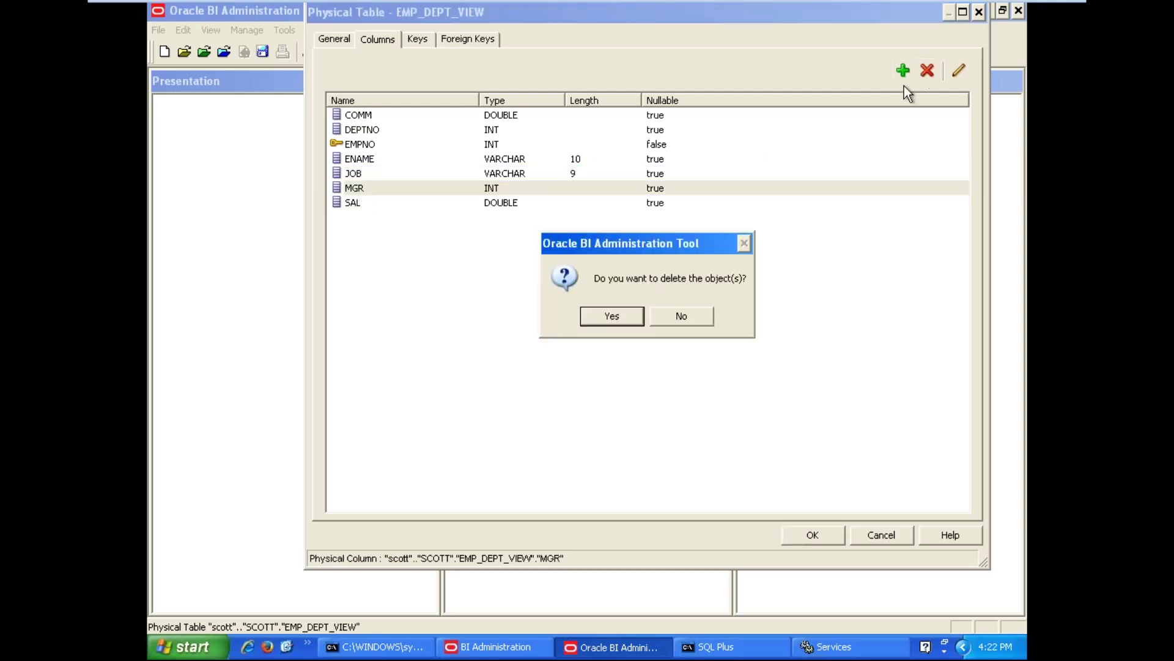
left_click(637, 313)
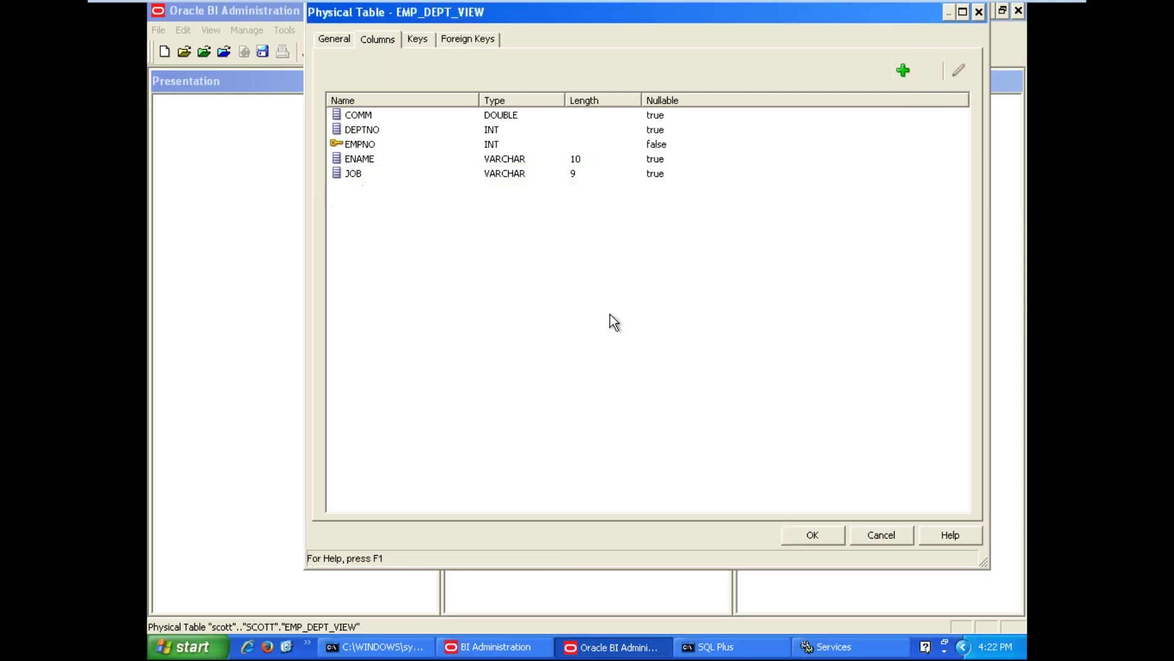
left_click(902, 73)
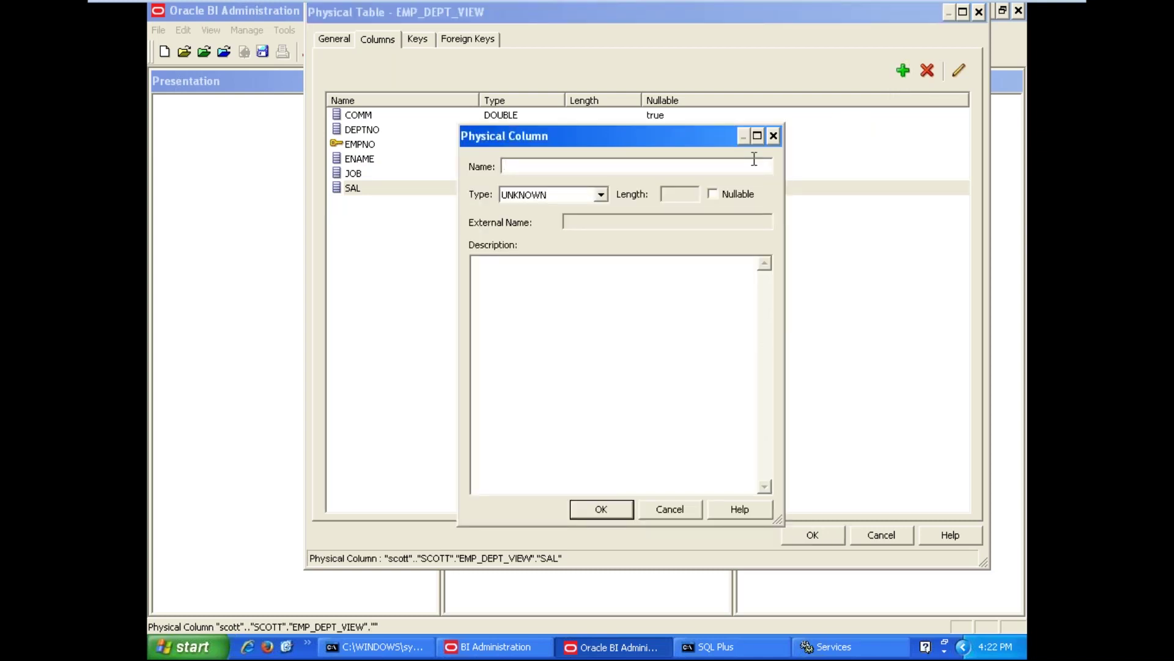
Add an ETSAL column of type DOUBLE and a DNAME column of type VARCHAR, length 30
type("ETSAL")
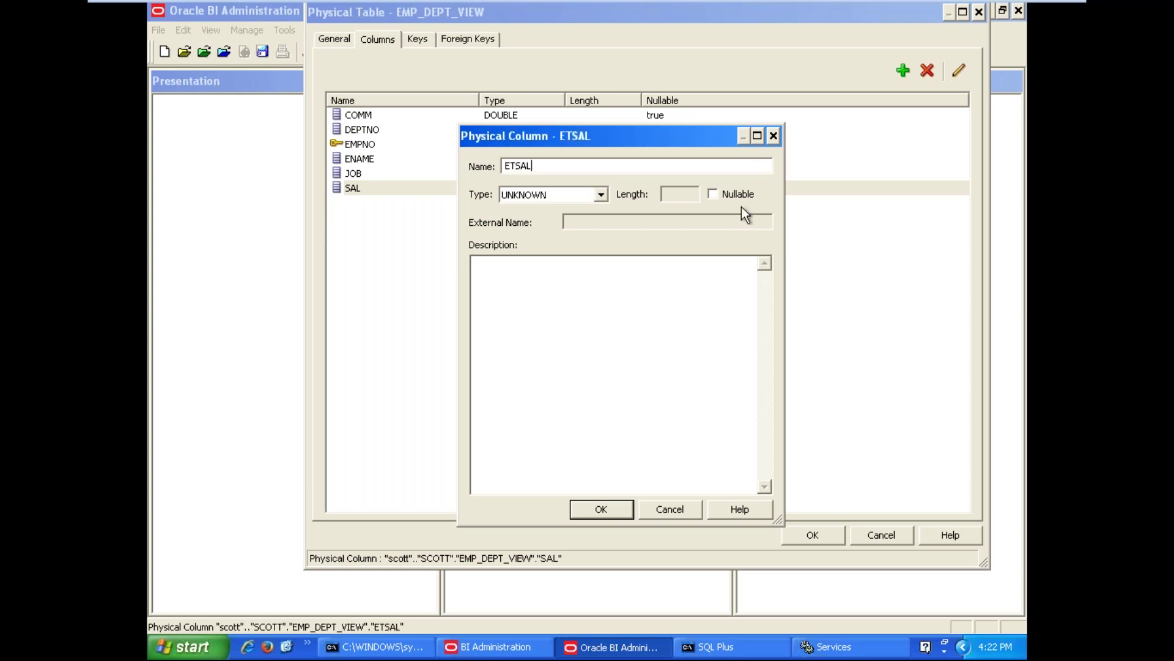
left_click(568, 196)
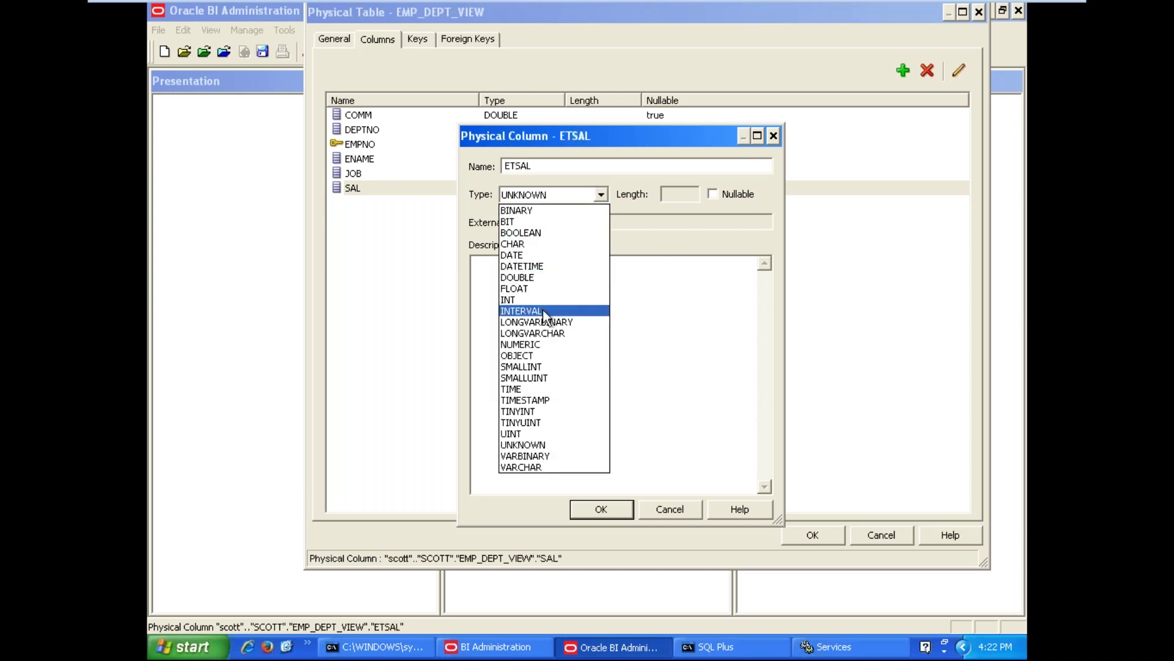
left_click(534, 278)
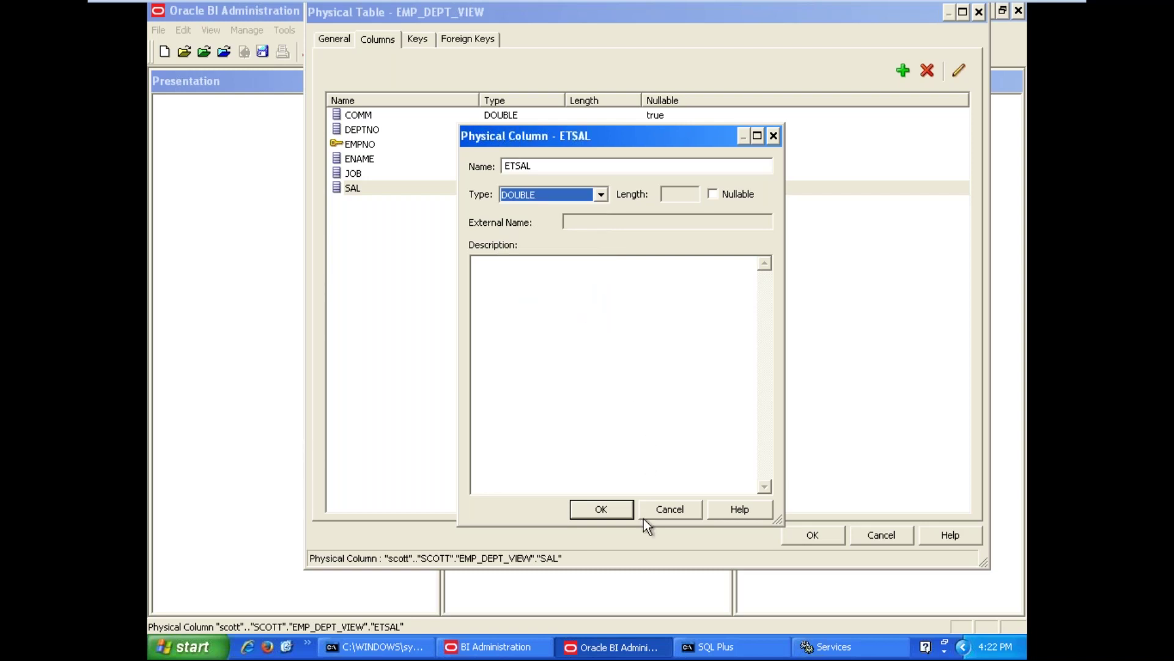
left_click(602, 510)
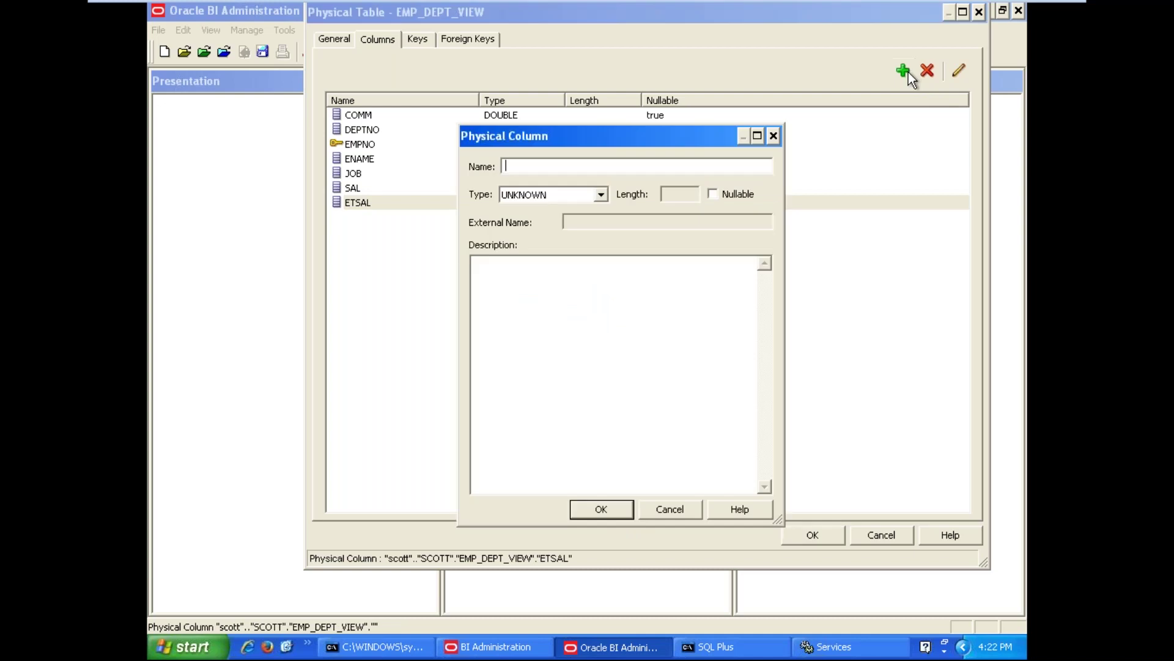
type("DNAME")
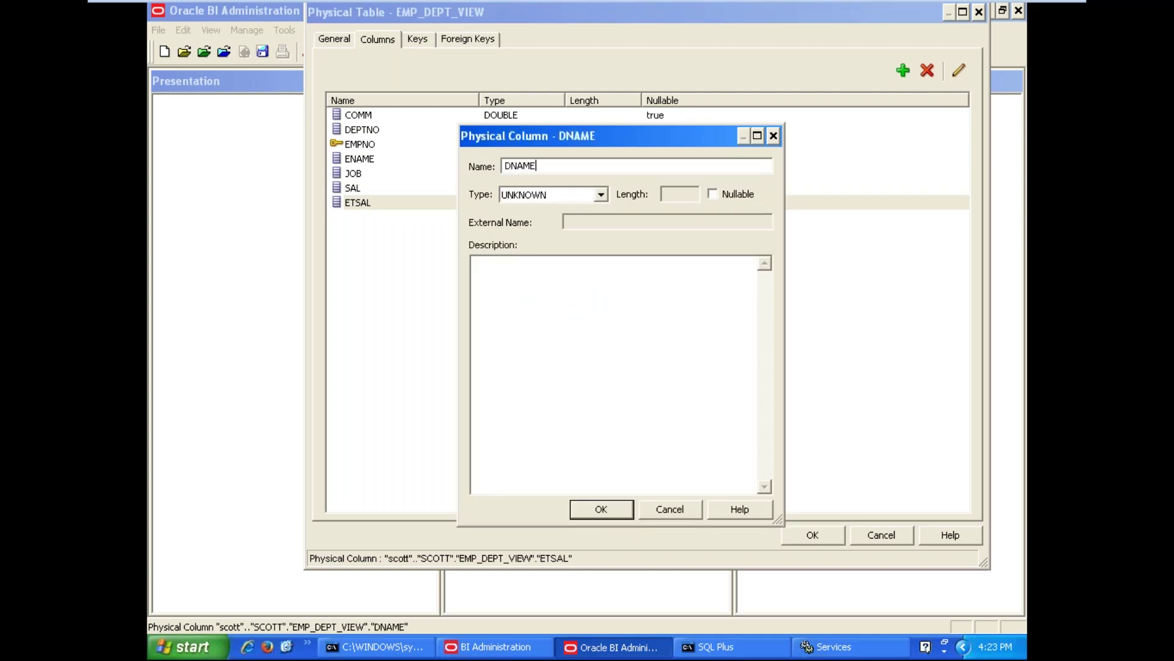
left_click(574, 196)
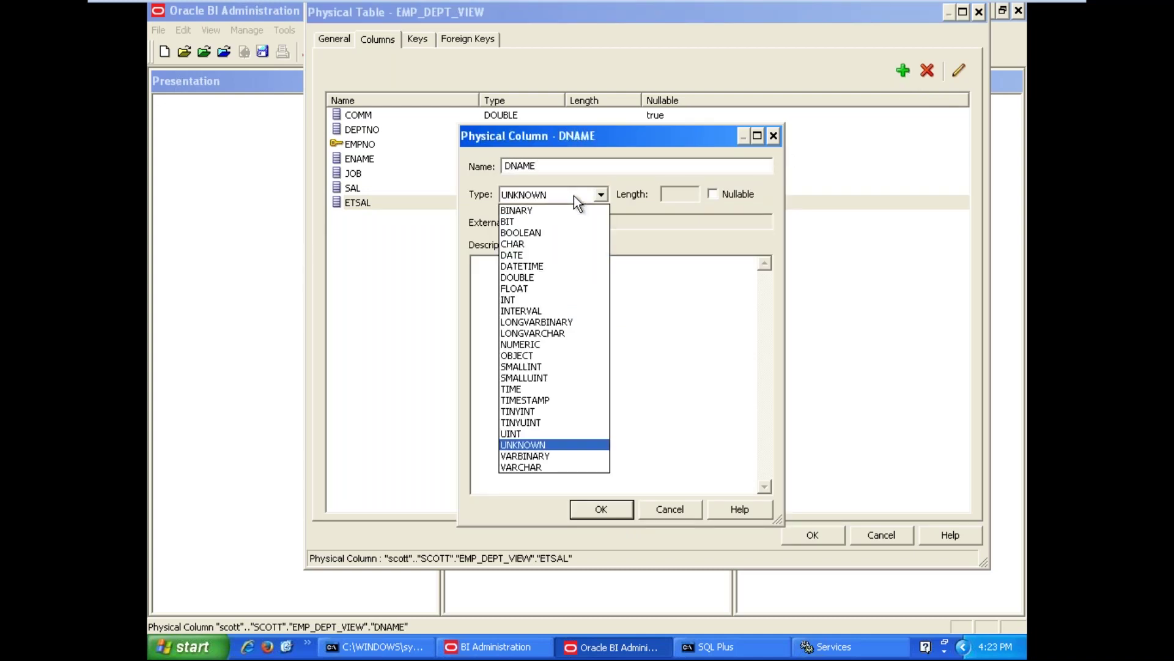
left_click(521, 467)
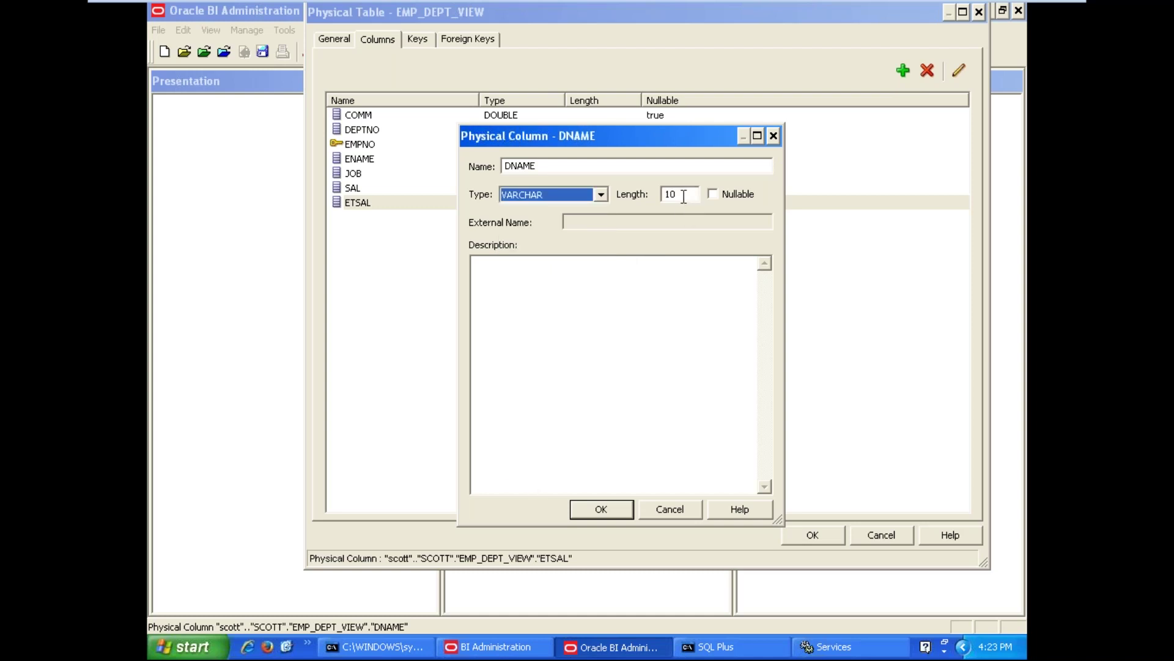
key("Tab")
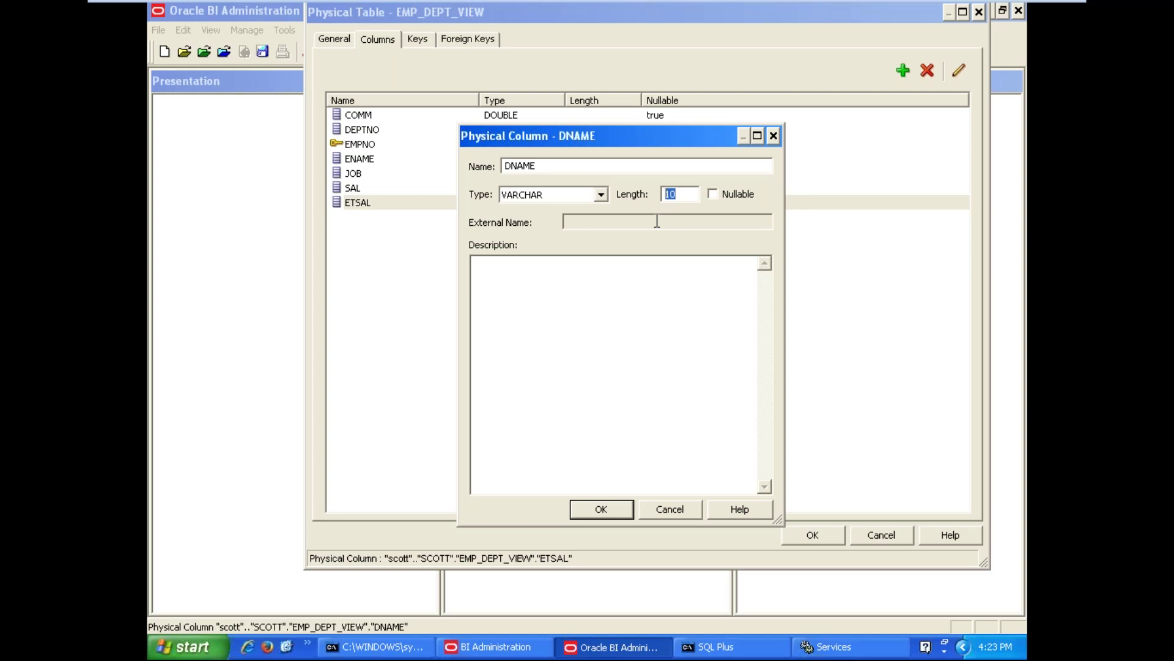
type("30")
left_click(614, 510)
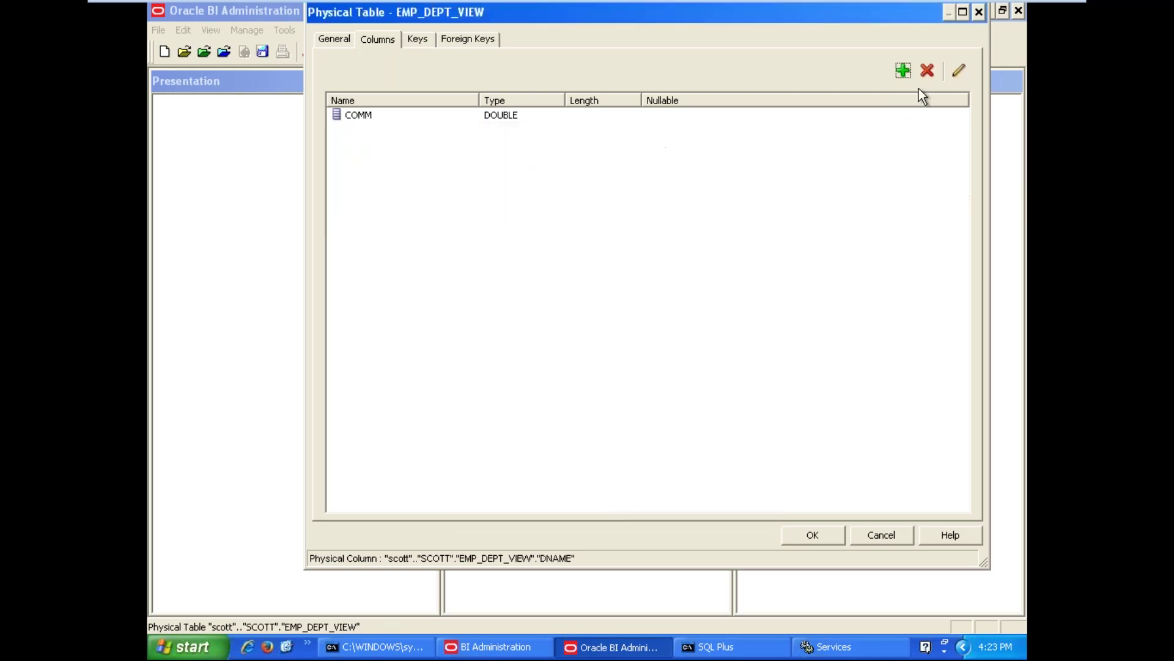
Add a LOC column of type VARCHAR with length 30
left_click(903, 71)
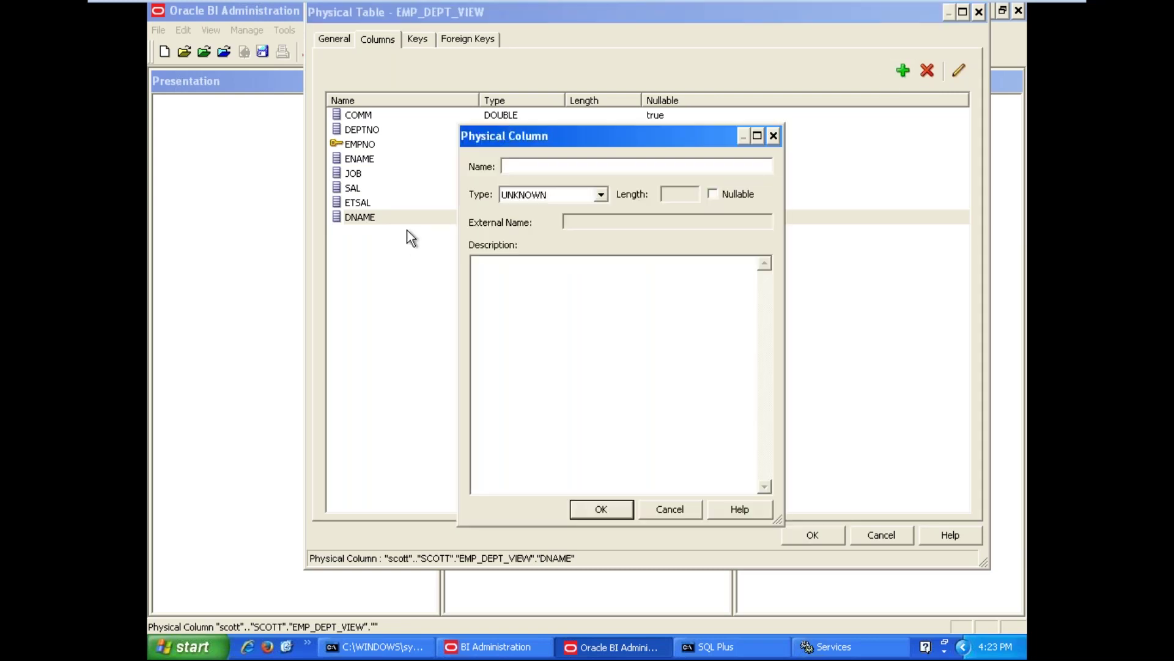
type("LOC")
left_click(519, 198)
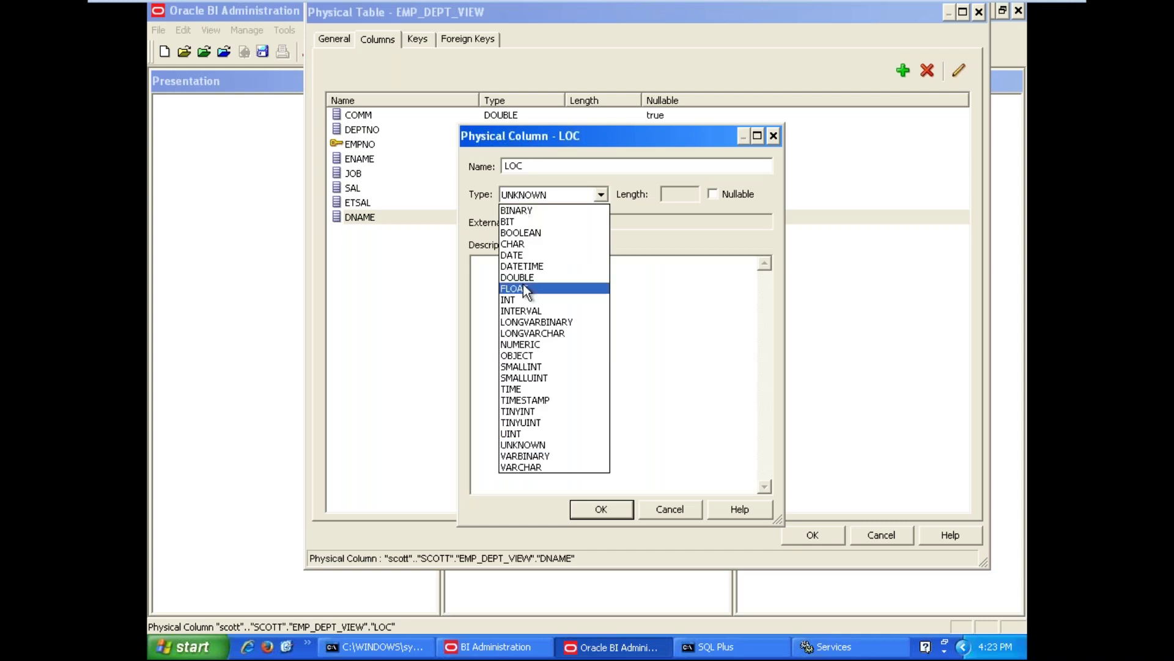
left_click(532, 467)
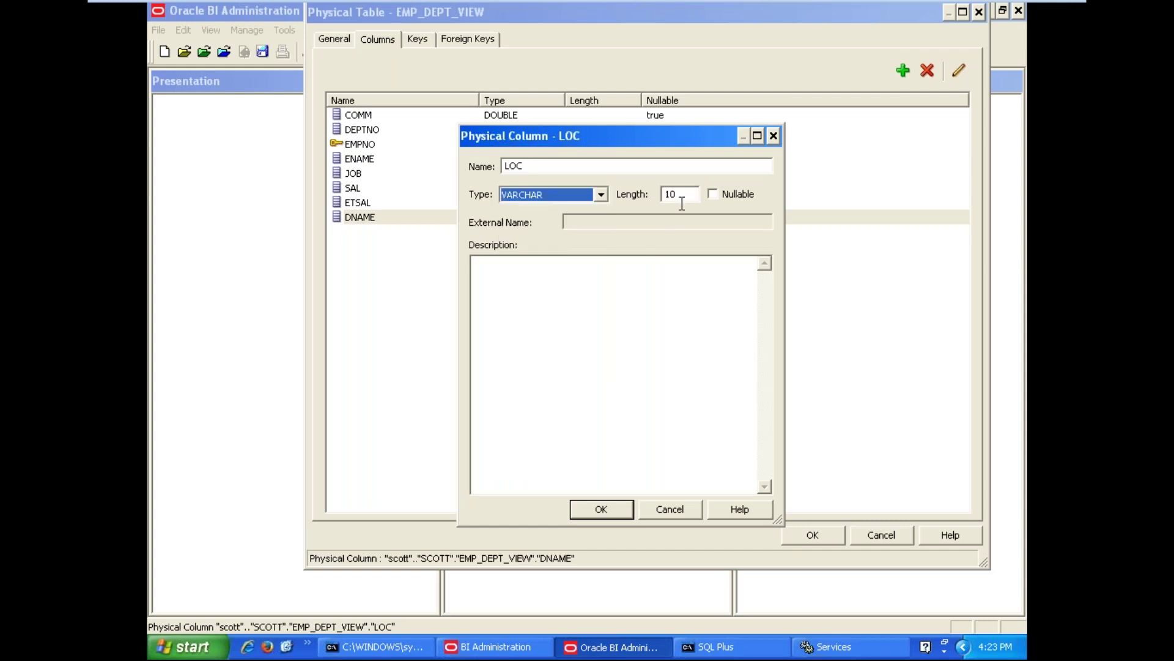
left_click_drag(697, 195, 627, 184)
type("30")
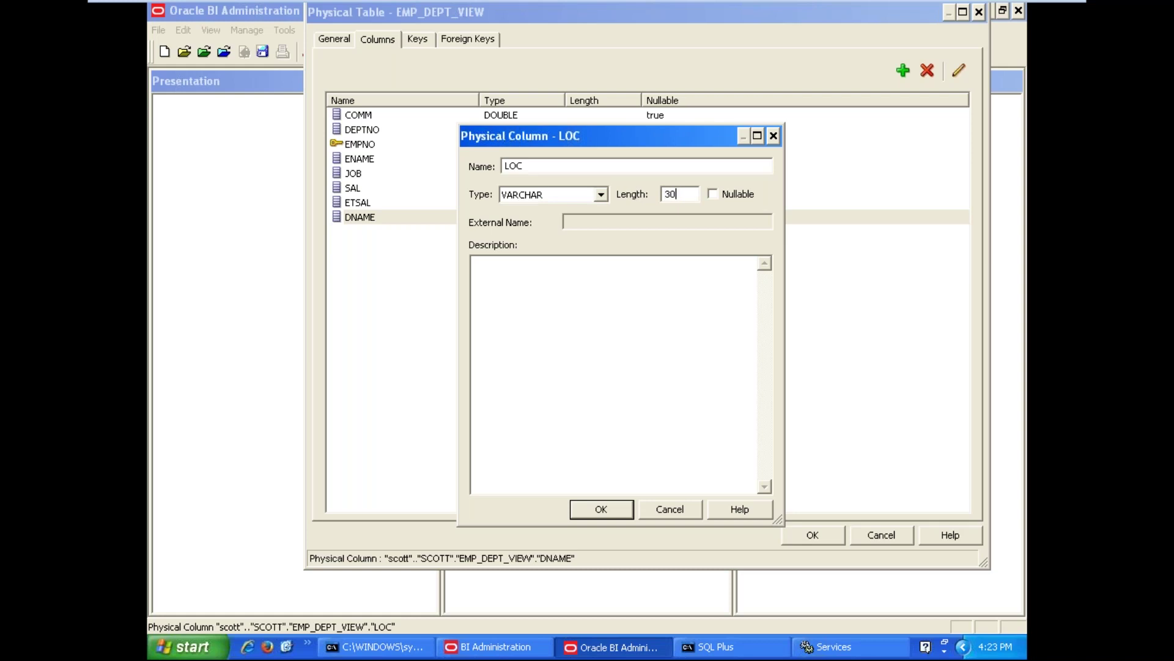
left_click(601, 509)
Log in to SQL*Plus as the scott user, then return to EMP_DEPT_VIEW's column list
left_click(843, 647)
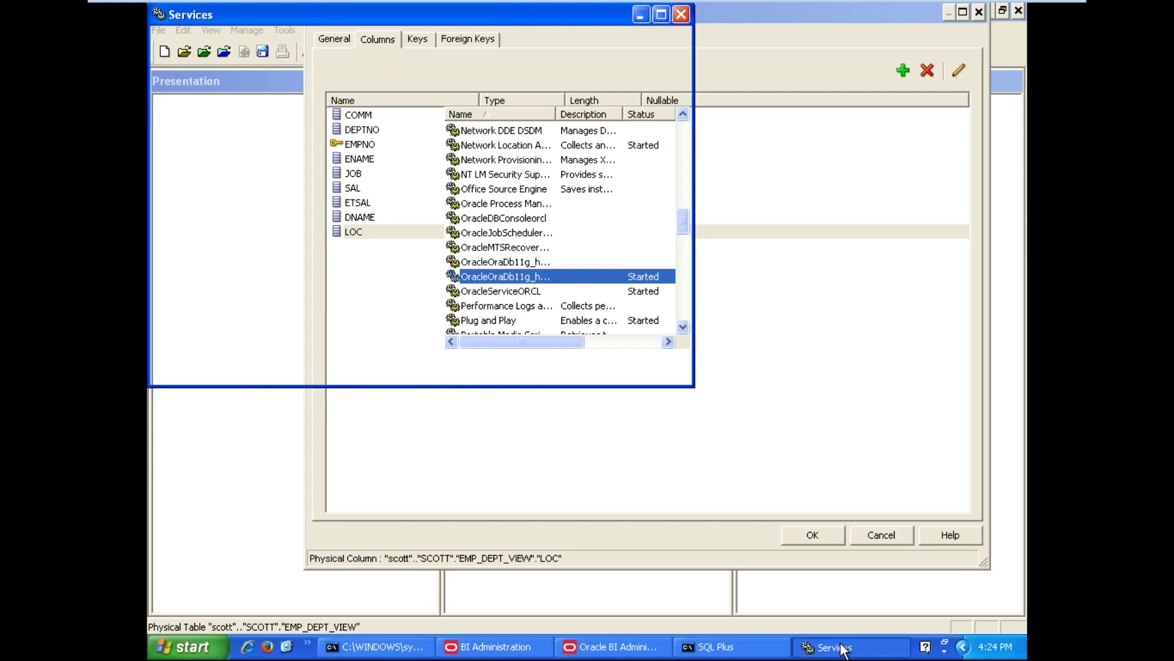
left_click(722, 641)
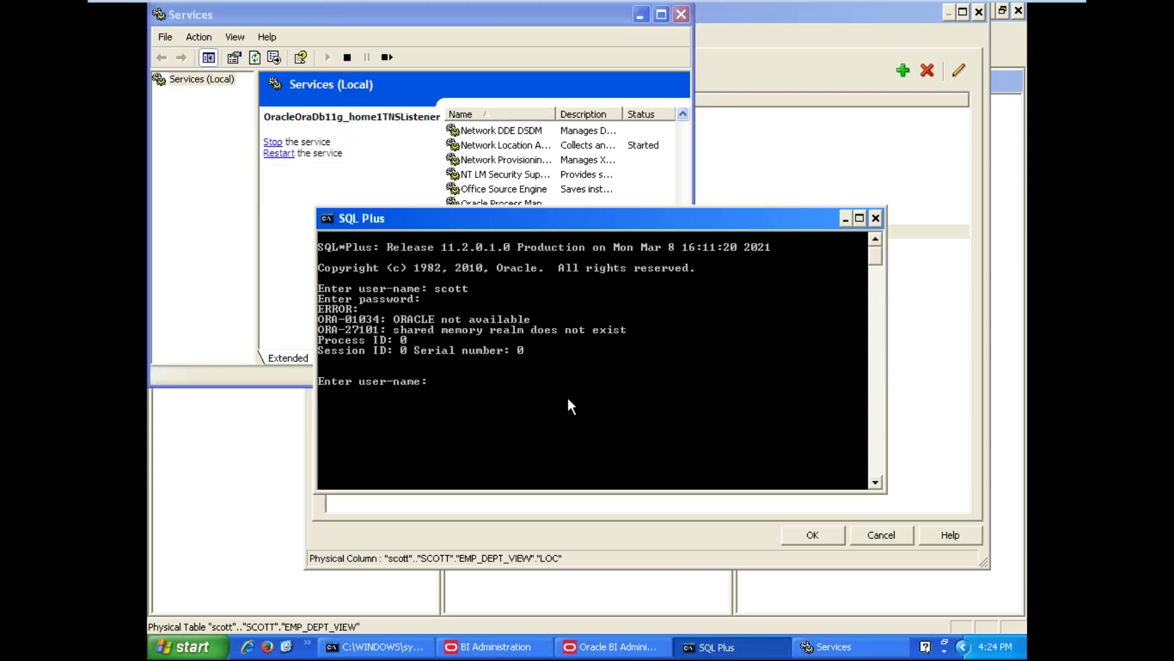
type("SC")
type("TT")
key("BackSpace")
key("BackSpace")
key("BackSpace")
key("BackSpace")
key("BackSpace")
type("scoyy")
key("Return")
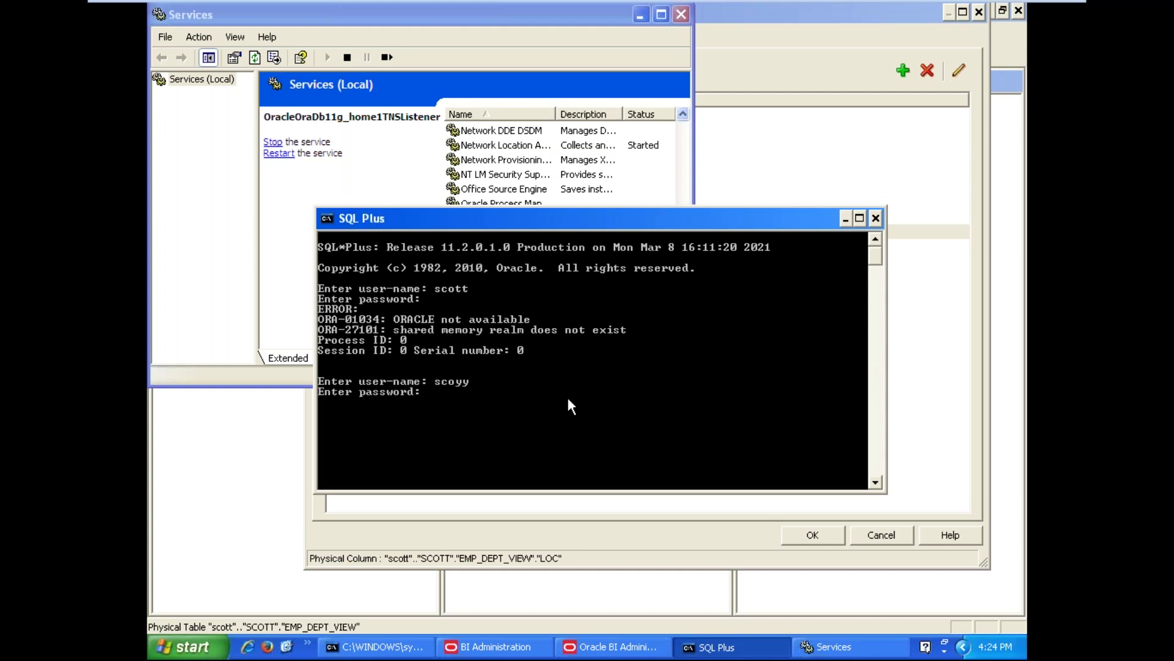
key("Return")
type("scott")
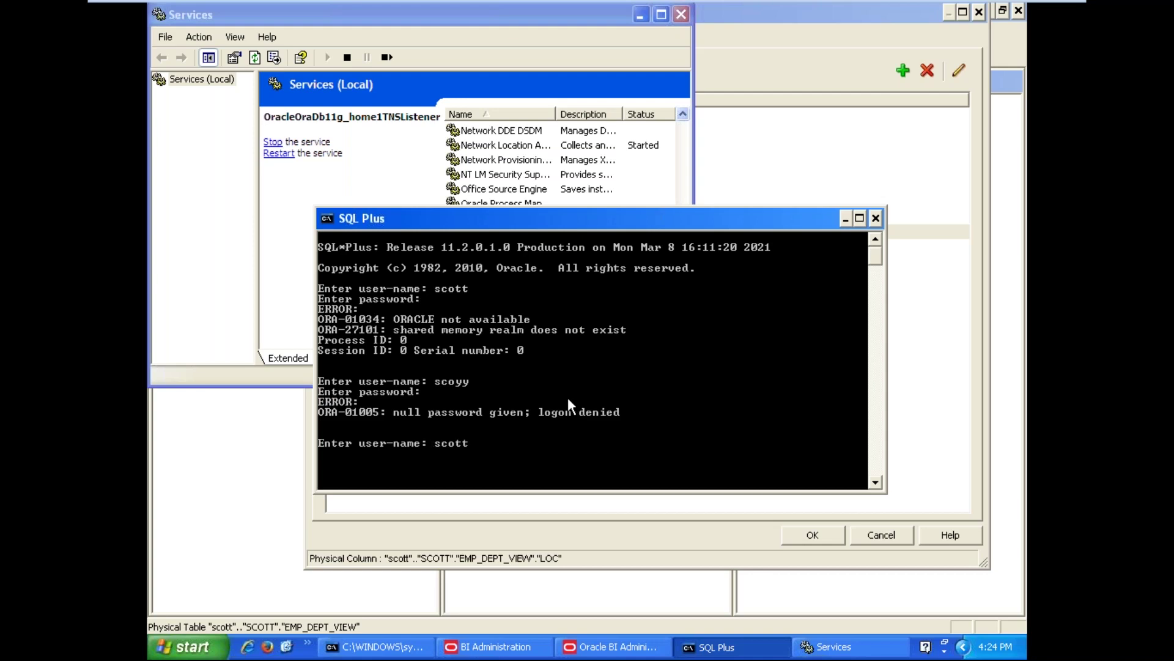
key("Return")
key("Return")
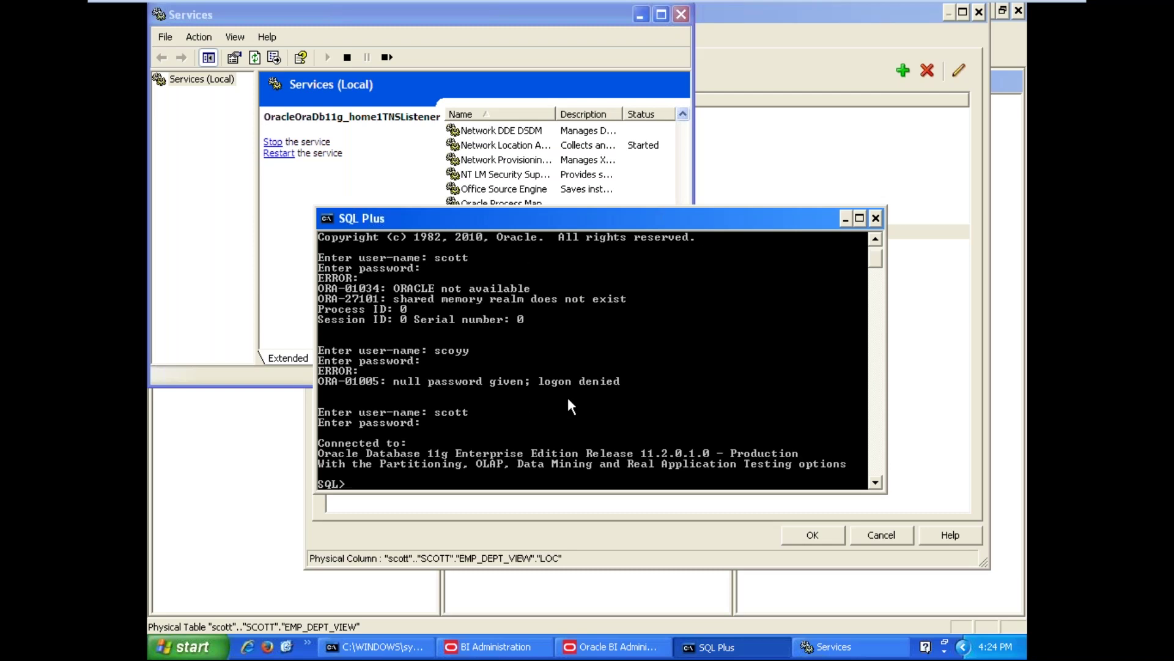
type("cl scr")
key("Return")
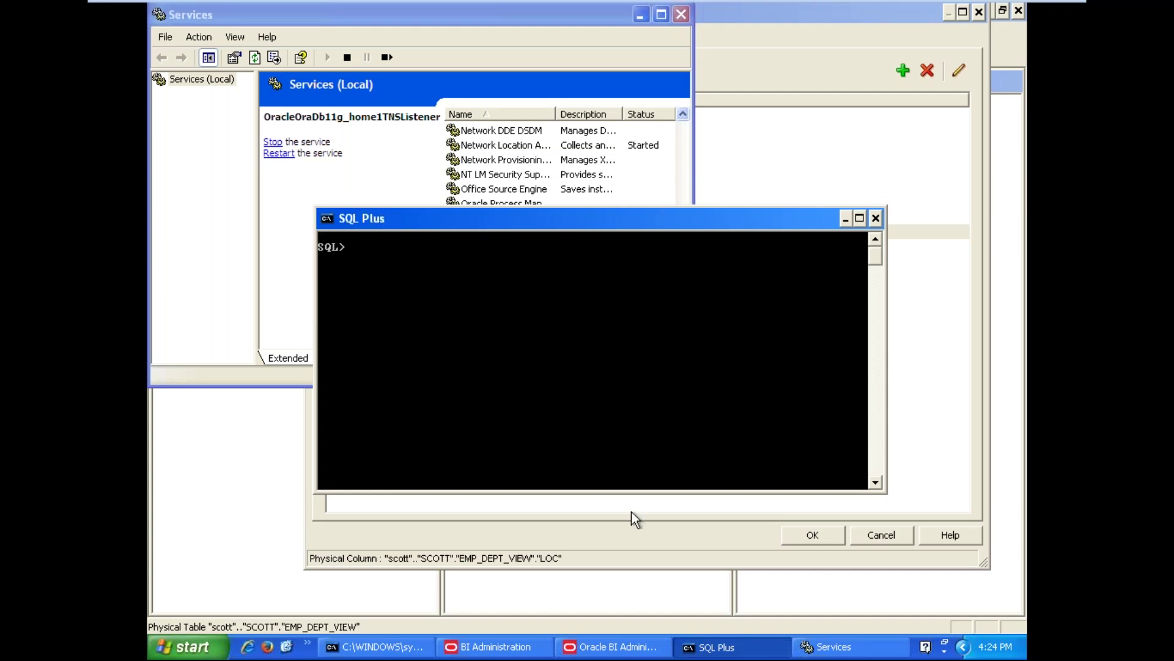
left_click(630, 647)
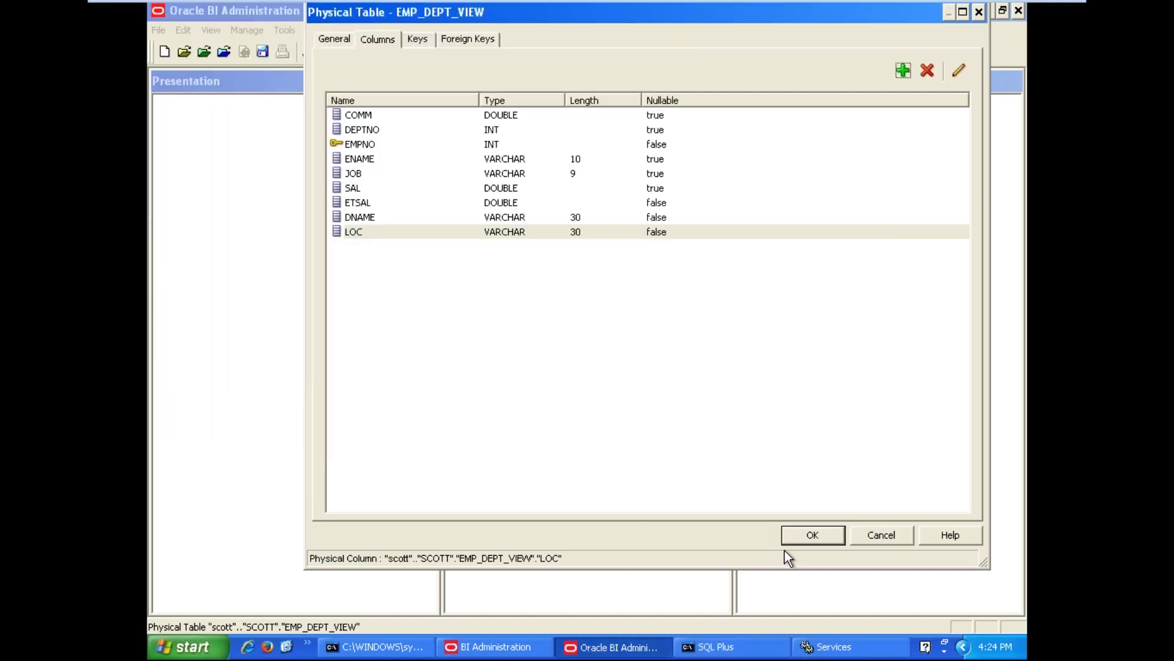
Copy the entire initialization query from EMP_DEPT_VIEW's General settings and switch to SQL*Plus
left_click(335, 39)
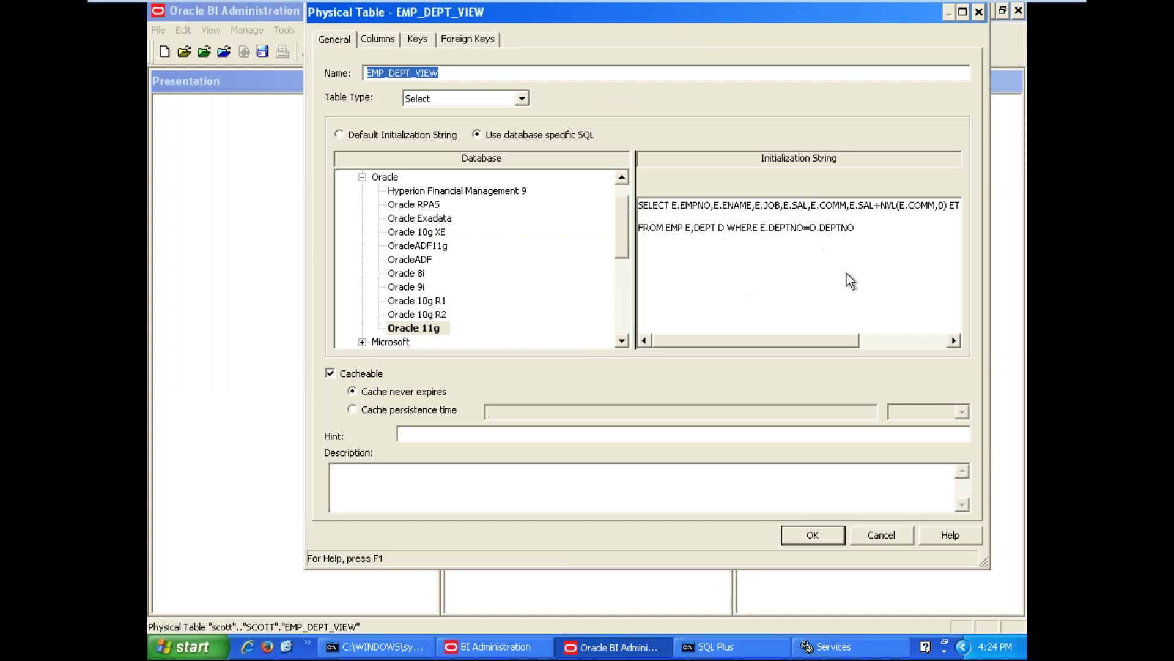
key("ctrl+a")
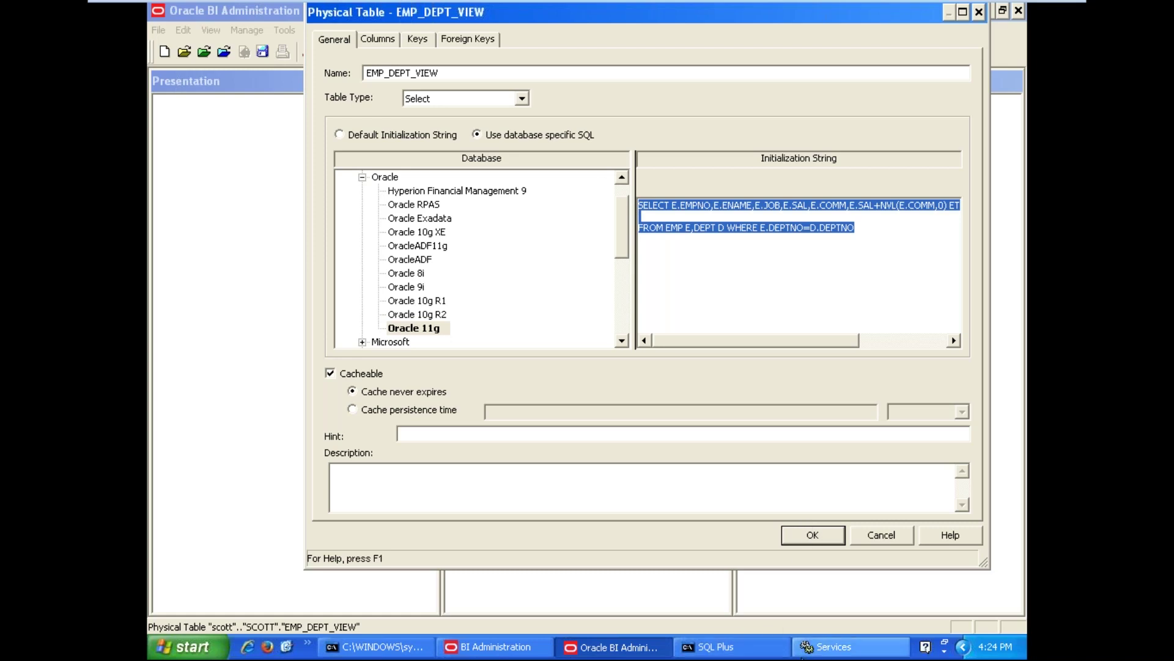
left_click(746, 646)
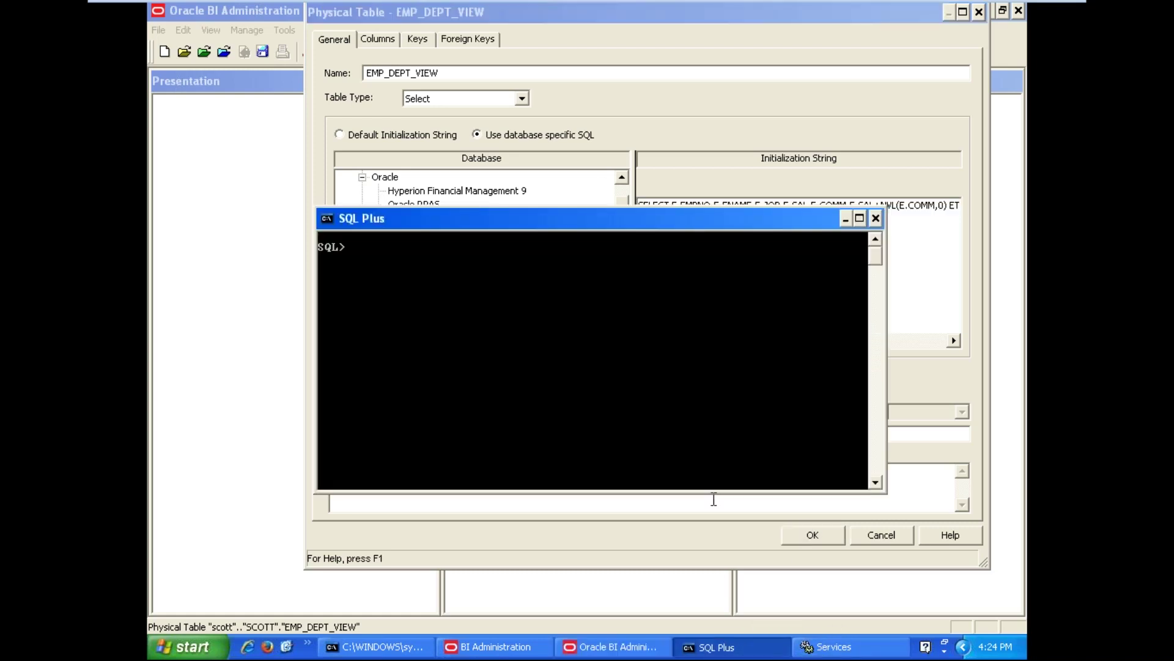
Paste the query into SQL*Plus, then delete the blank line in the initialization string and reselect it
right_click(597, 225)
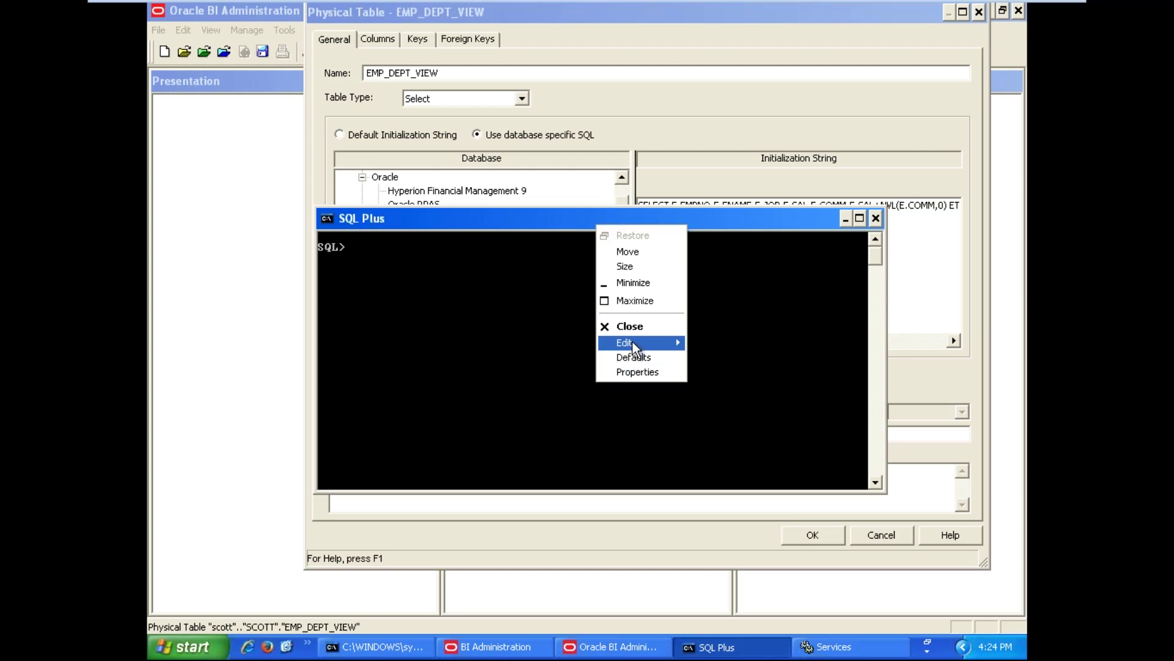
mouse_move(633, 343)
left_click(738, 374)
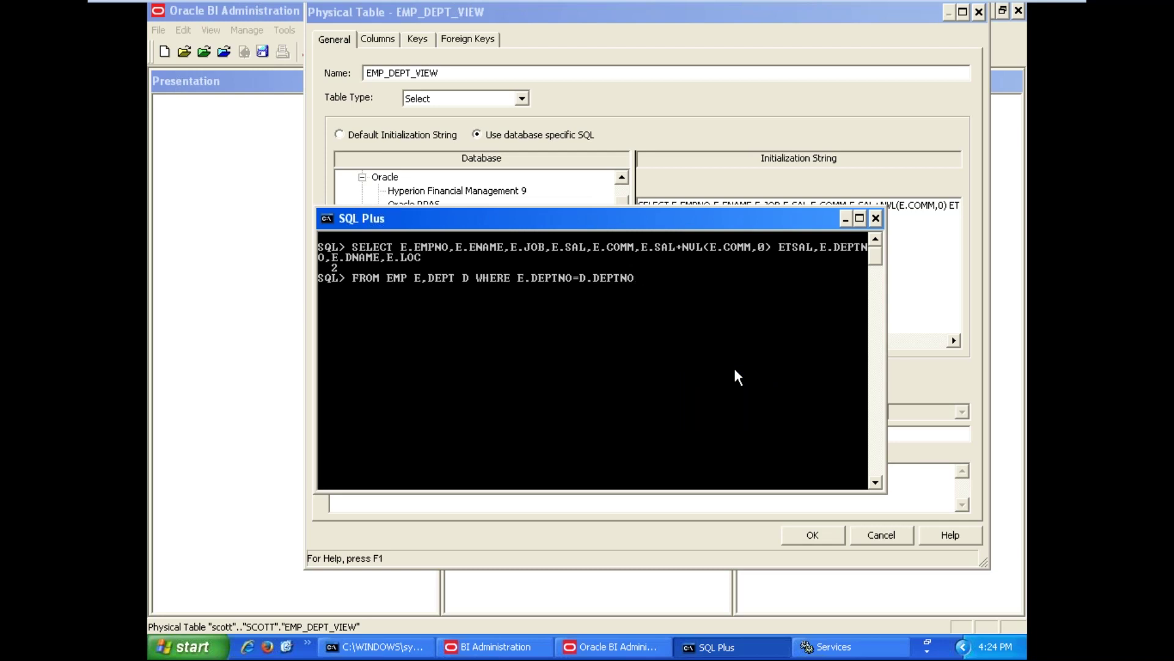
left_click(615, 647)
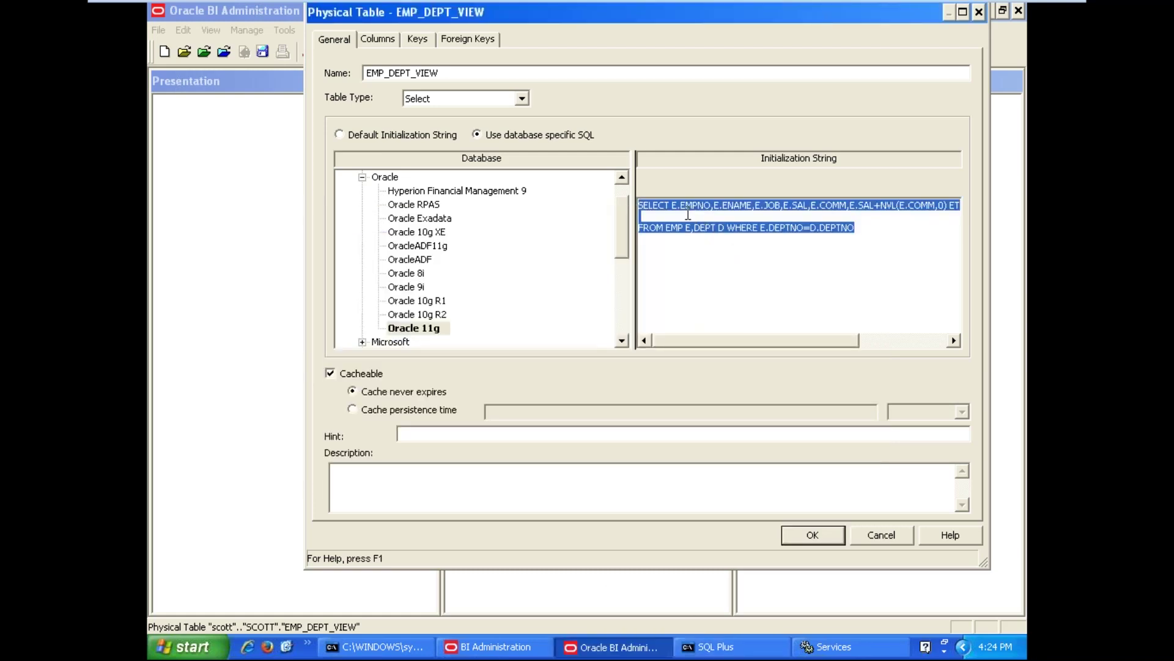
left_click(688, 214)
key("BackSpace")
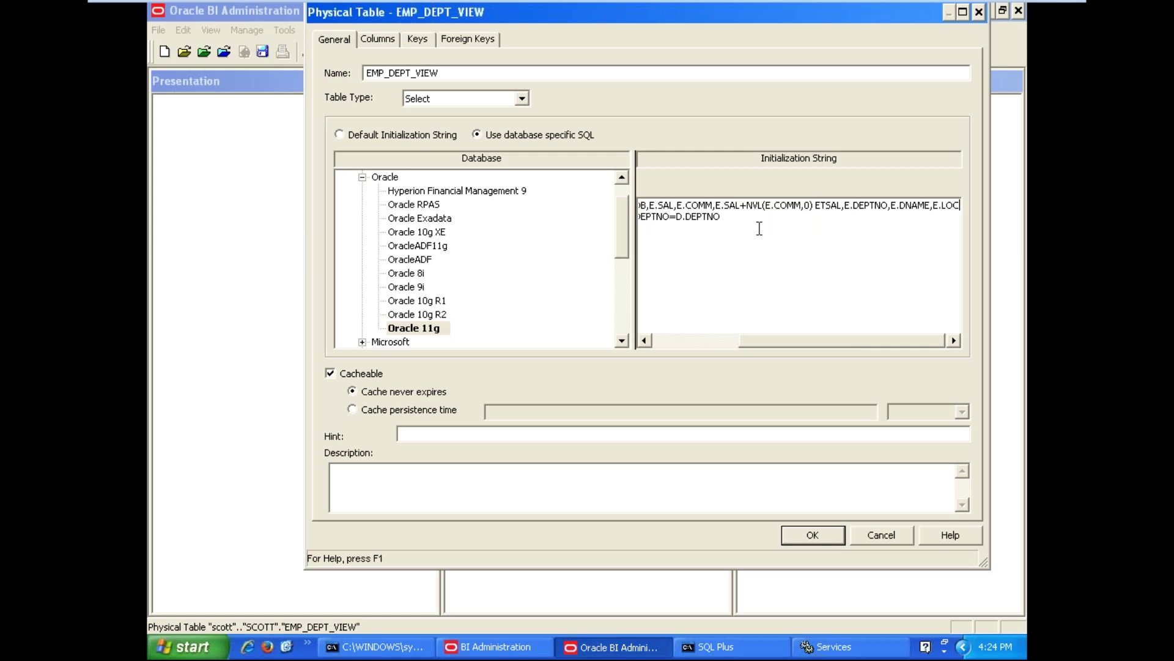
left_click(743, 219)
left_click_drag(742, 218, 633, 202)
key("ctrl+c")
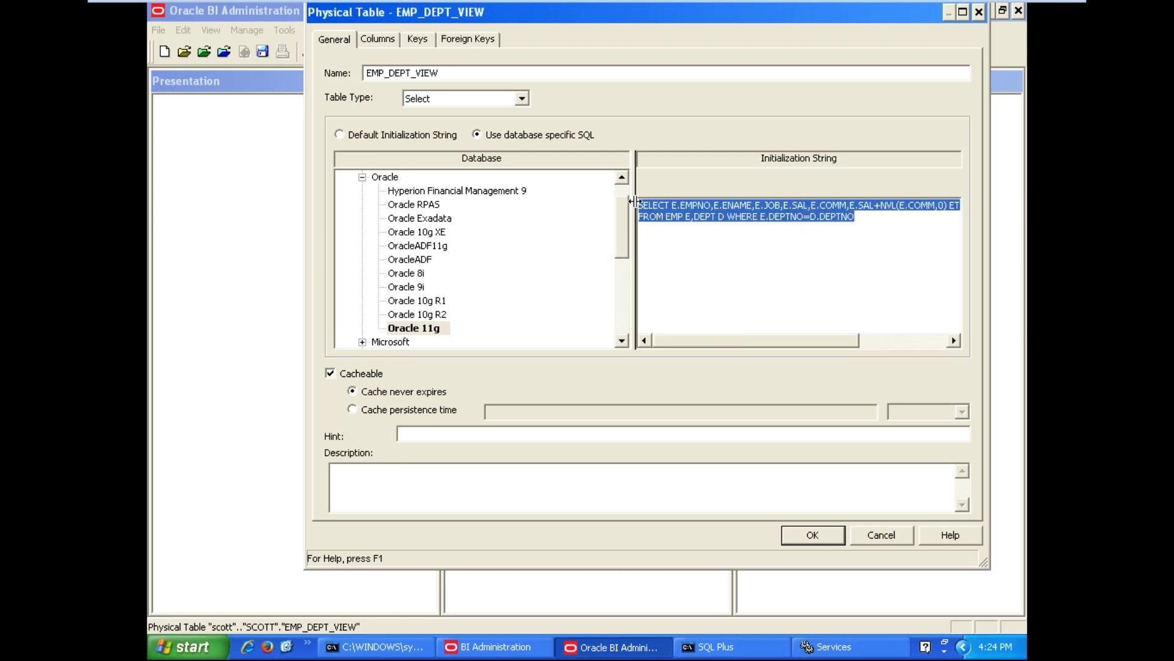
Clear the leftover FROM line in SQL*Plus, paste the corrected query, and return to the dialog
left_click(763, 648)
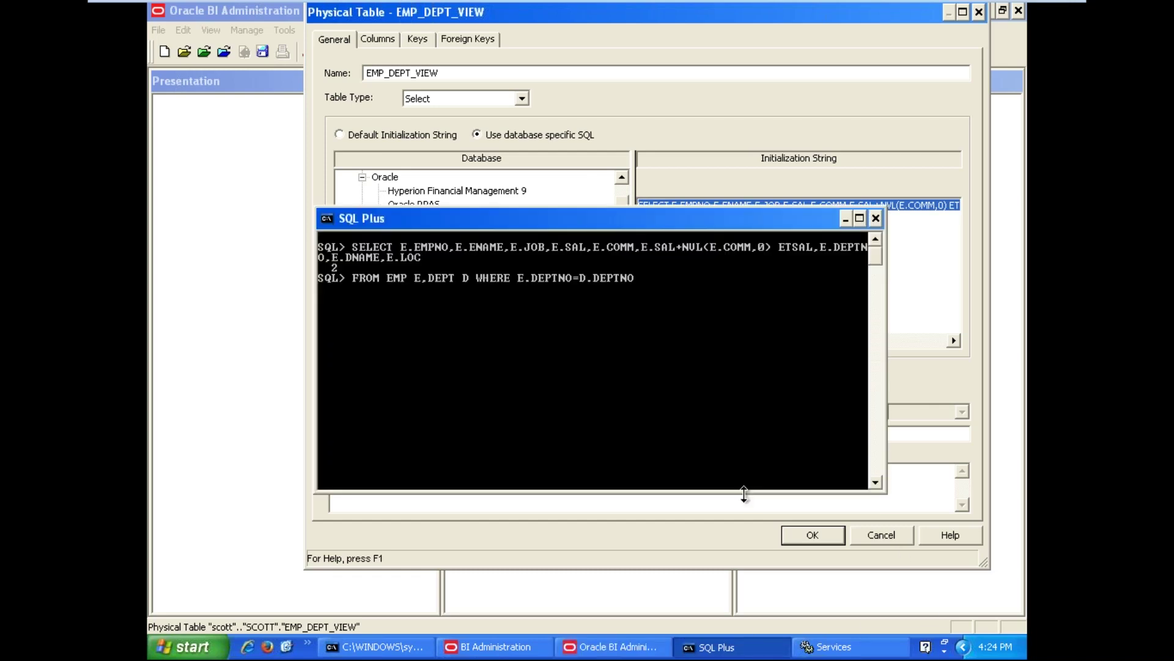
key("Return")
key("Return")
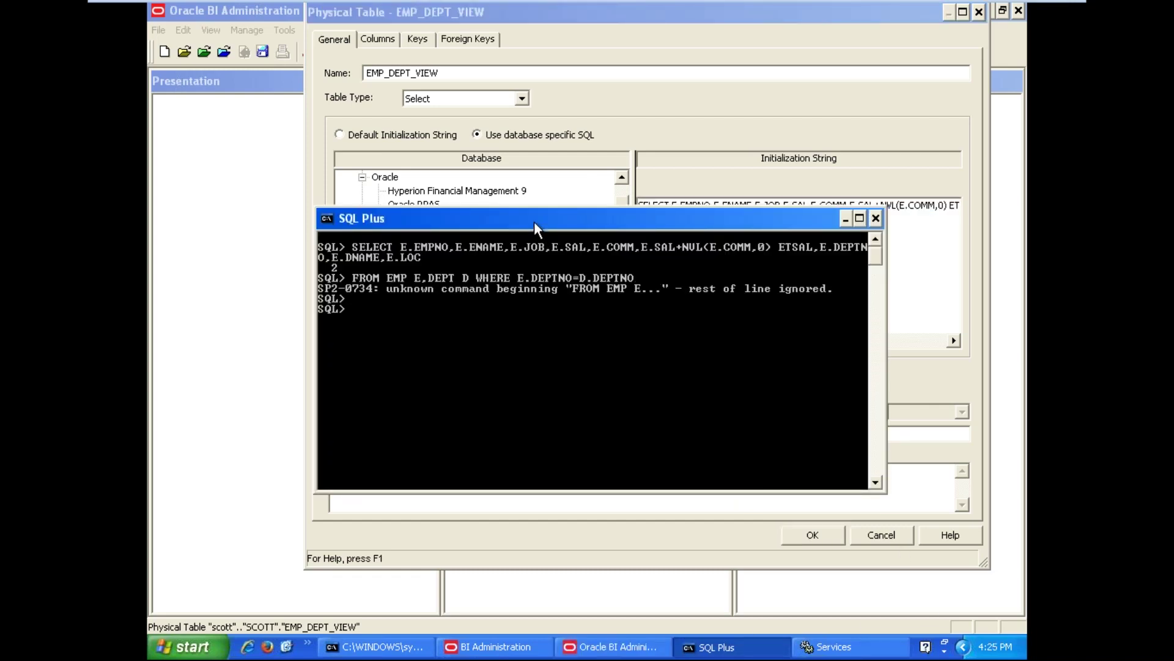
right_click(534, 221)
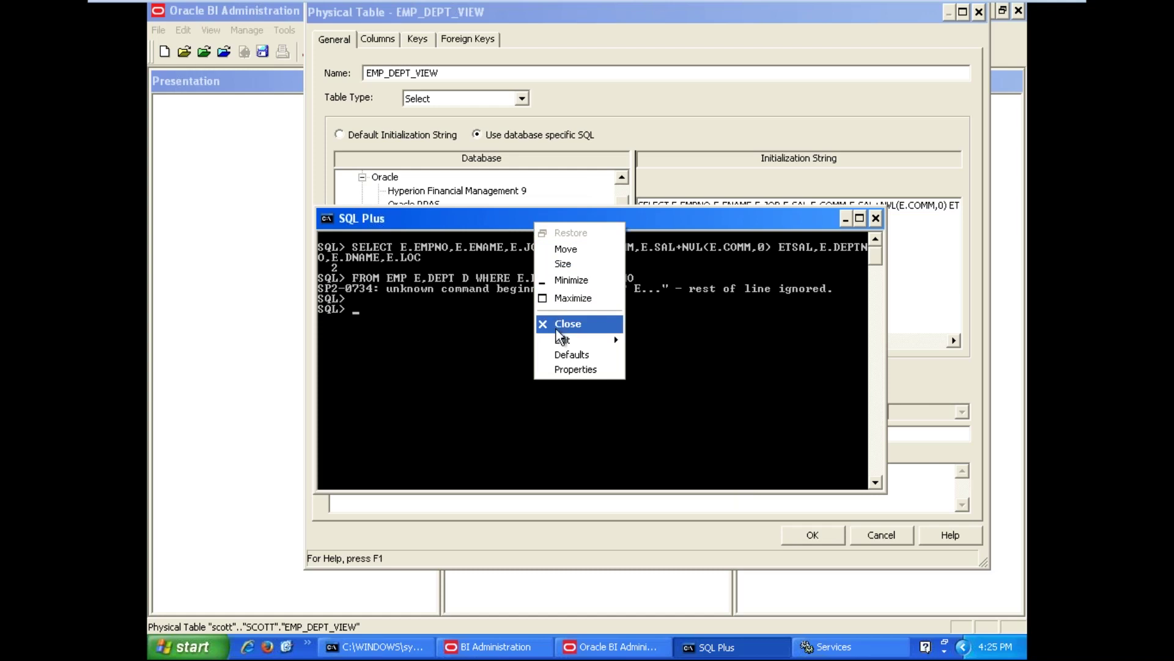
mouse_move(562, 343)
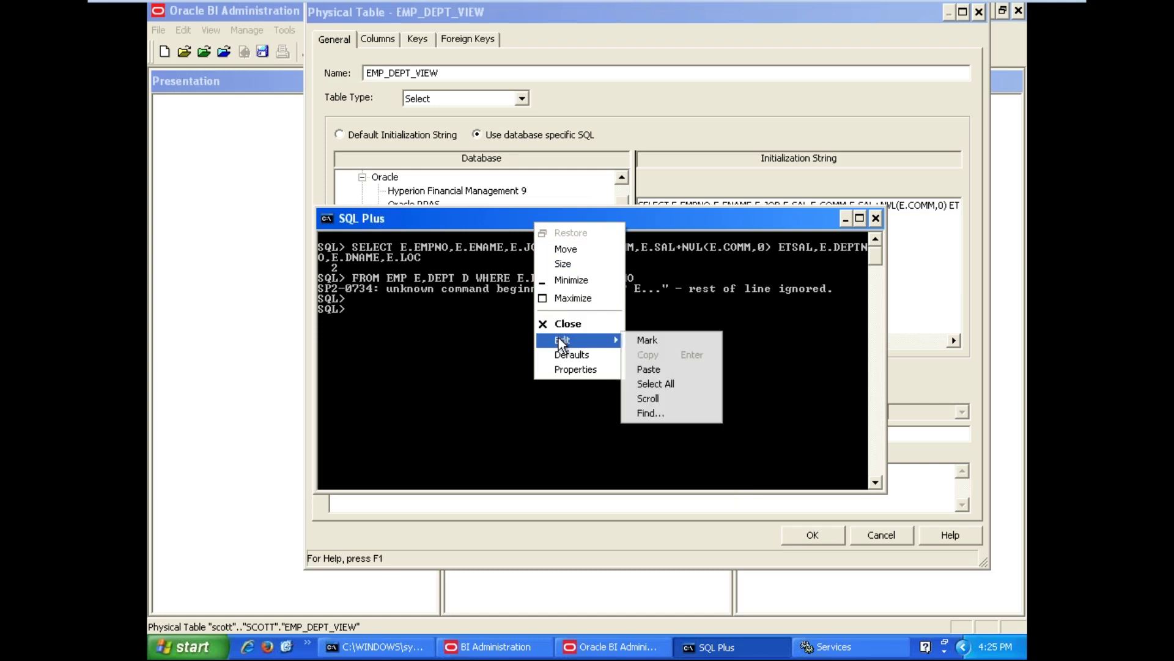
left_click(674, 372)
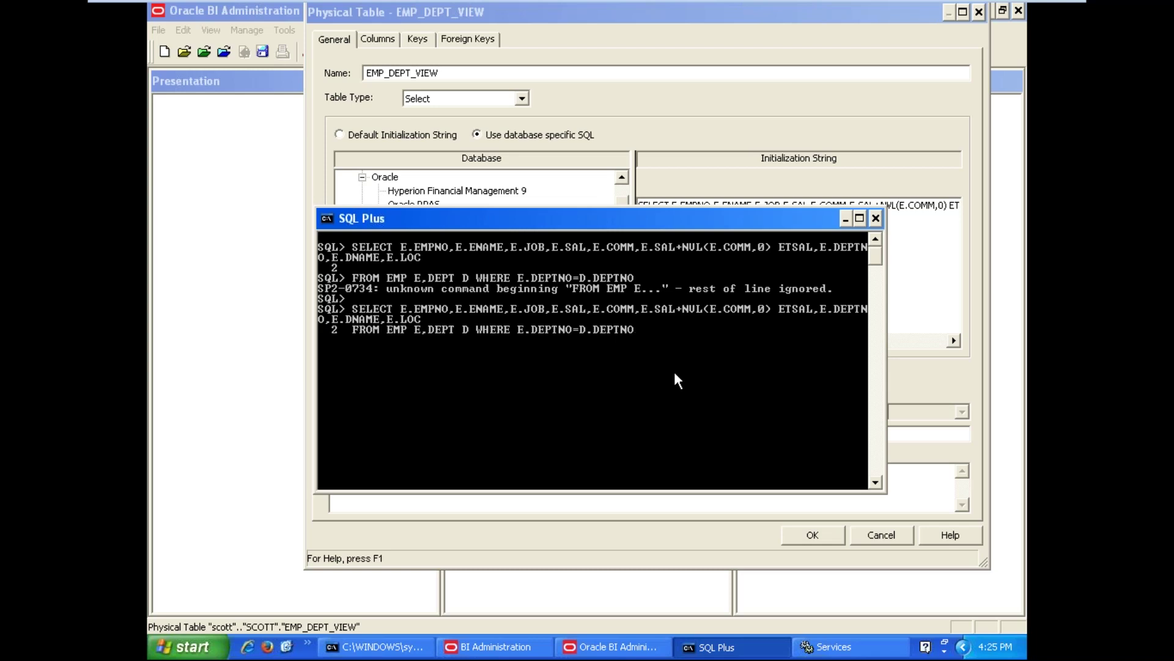
left_click(615, 647)
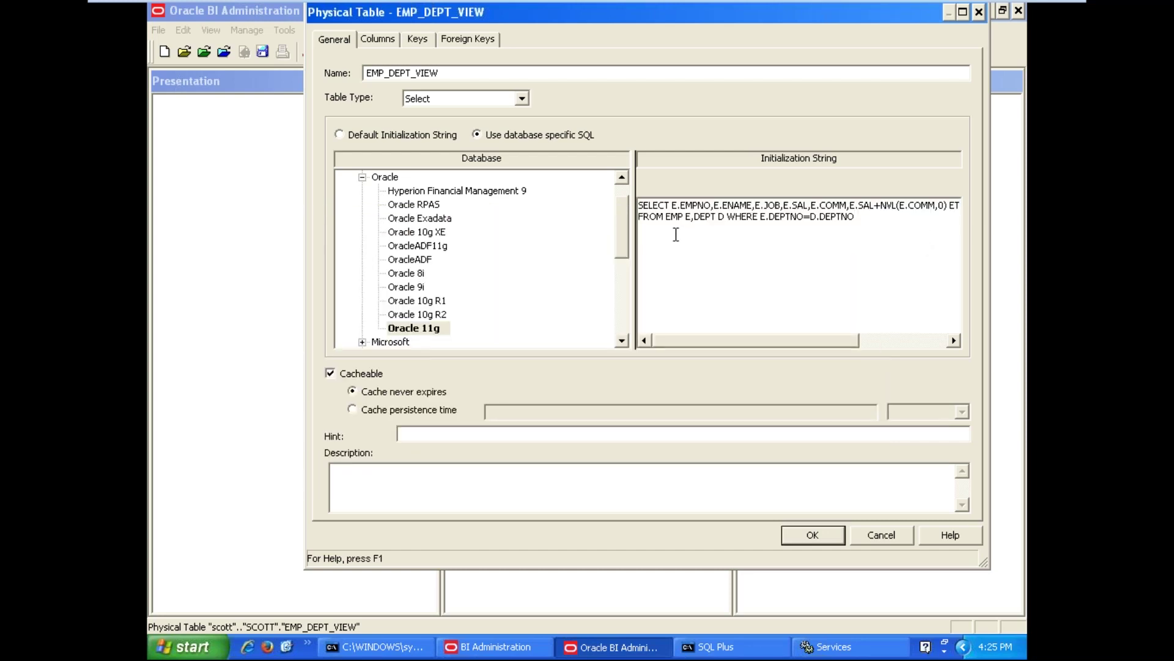
key("Right")
key("Right")
key("Right")
key("Right")
key("Right")
key("Right")
key("Right")
key("Right")
key("Right")
key("Right")
key("Right")
key("Right")
key("Right")
key("Right")
key("Right")
key("Right")
key("Right")
key("Right")
key("Right")
key("Right")
key("Right")
key("Right")
key("Right")
key("Right")
key("Right")
key("Right")
key("Right")
key("Right")
key("Right")
key("Right")
key("Right")
key("Right")
key("Right")
key("Right")
key("Right")
key("Right")
key("Right")
key("Right")
key("Right")
key("Right")
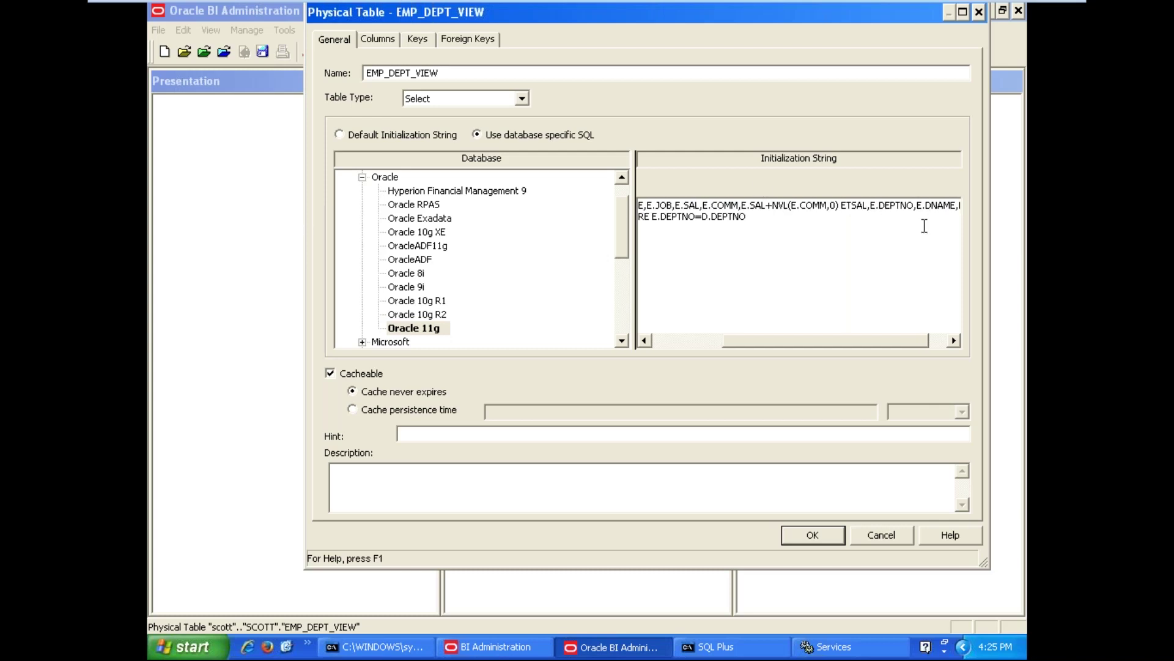
Change E.DNAME and E.LOC to d.DNAME and d.LOC in the initialization string, then select it and switch to SQL*Plus
key("BackSpace")
type("d")
key("Right")
key("Right")
key("Right")
key("Right")
key("Right")
key("Right")
key("Right")
key("Right")
key("Right")
key("Right")
key("Right")
key("Left")
key("Left")
key("BackSpace")
key("BackSpace")
type("d")
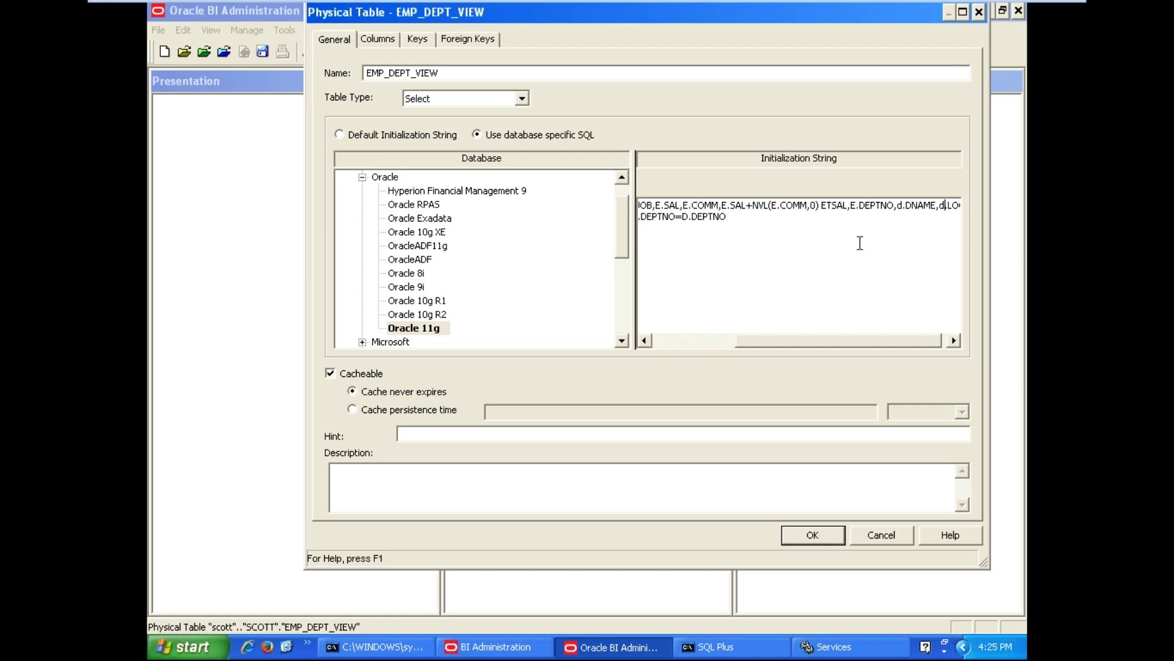
left_click_drag(747, 224, 586, 193)
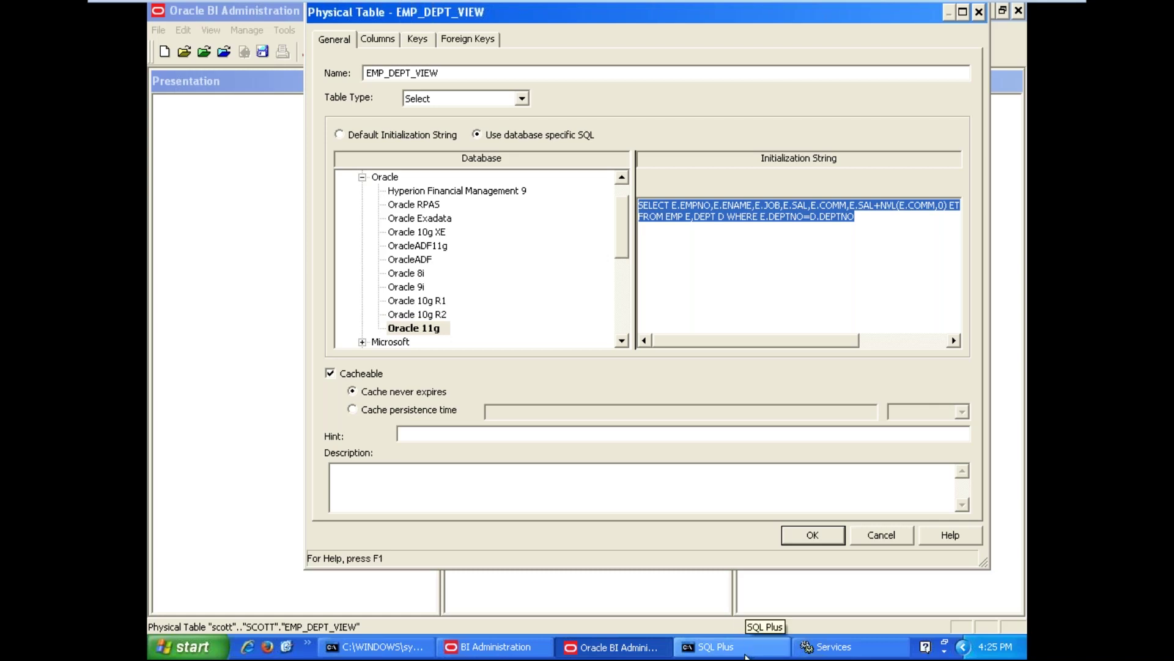
left_click(715, 646)
Enter the pasted statement in SQL*Plus and open its buffer in Notepad with ed
key("Return")
key("Return")
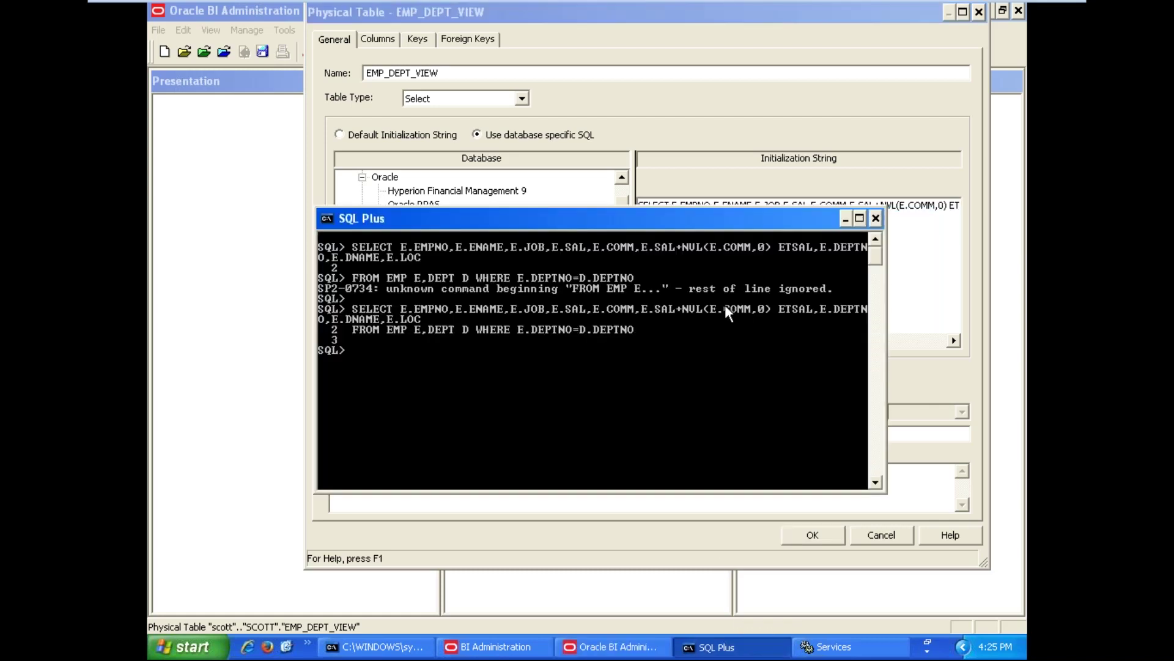
type("ed")
key("Return")
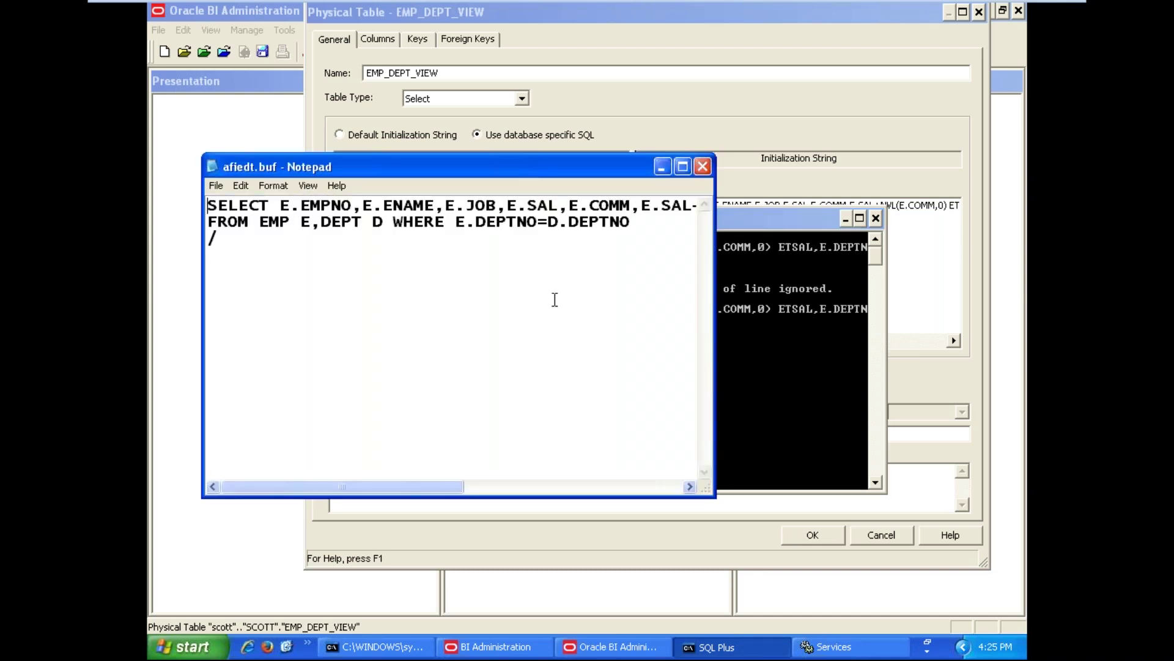
Save afiedt.buf in the maximized Notepad and exit back to SQL*Plus
left_click(634, 224)
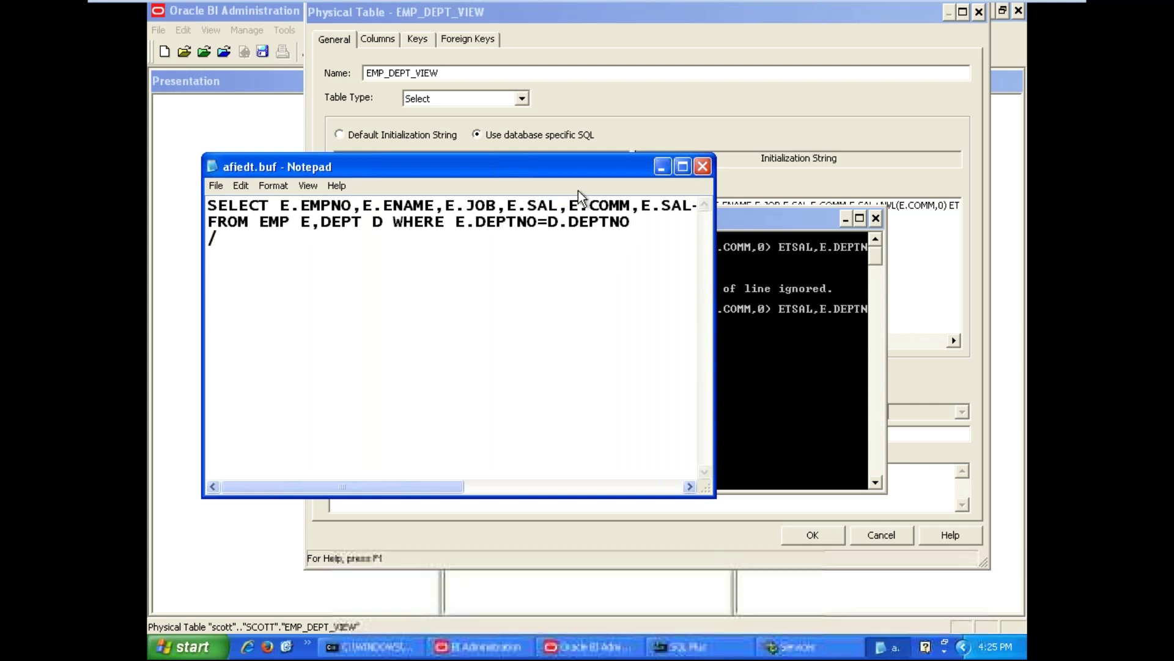
left_click(681, 166)
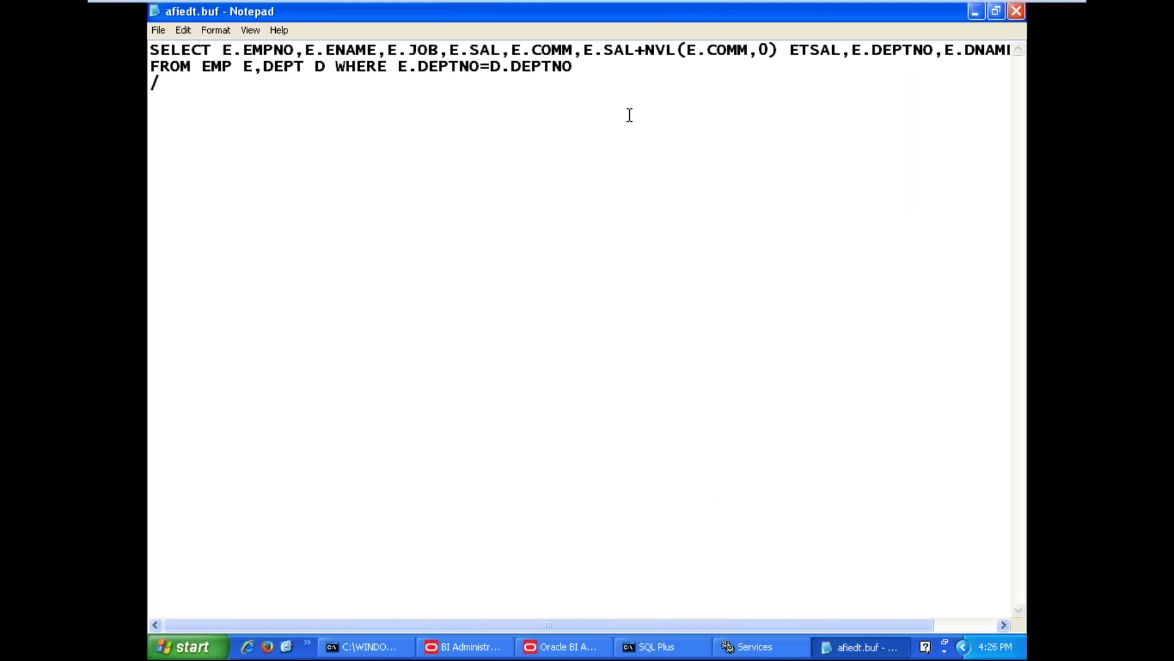
left_click(153, 33)
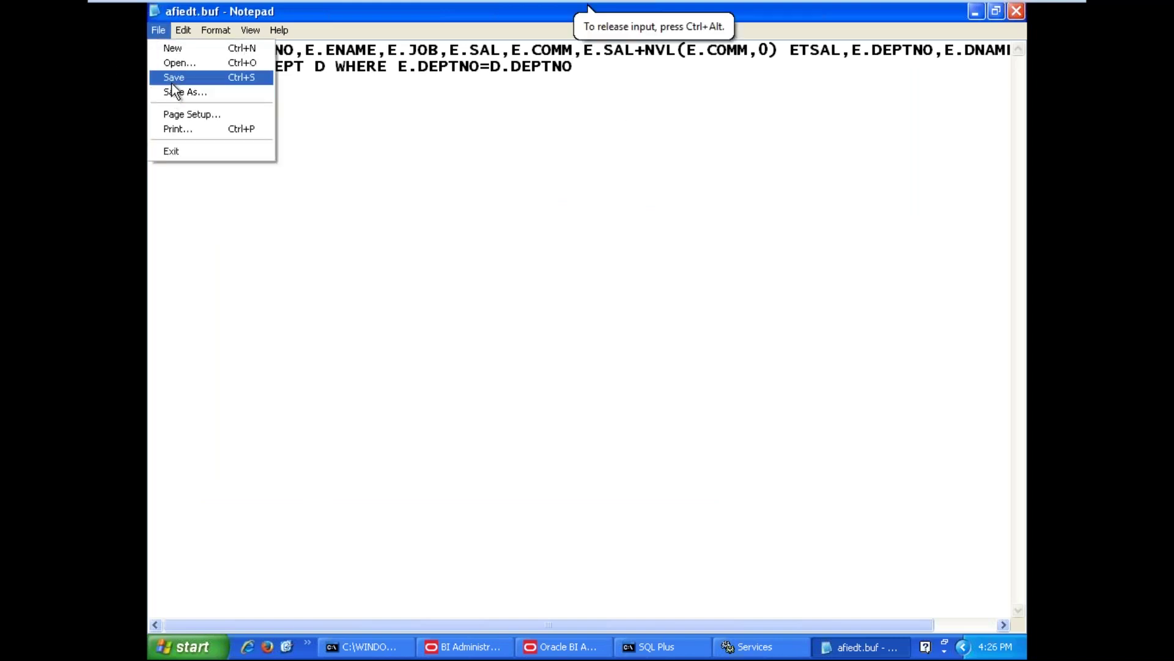
left_click(172, 80)
left_click(168, 30)
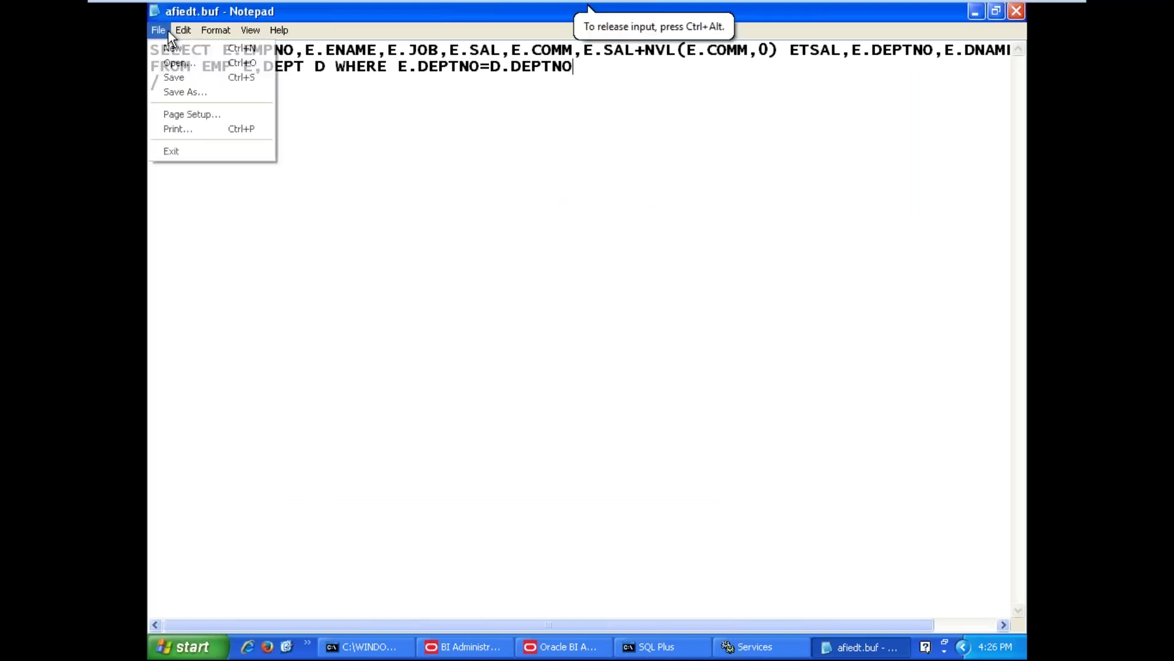
left_click(171, 152)
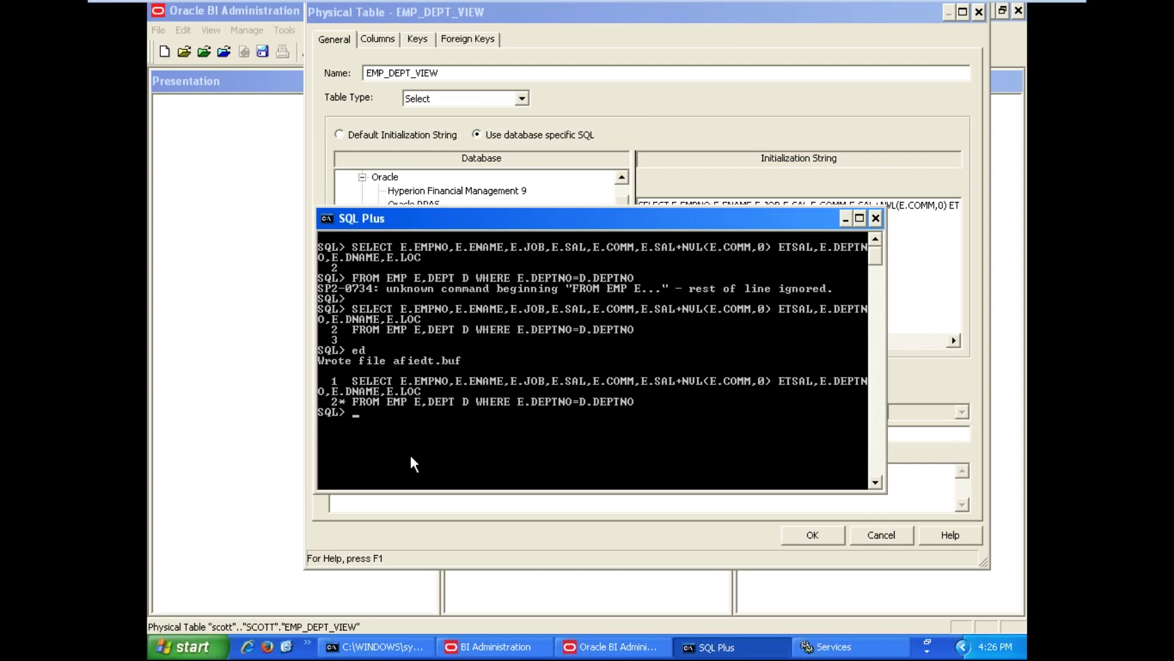
Reopen the buffer with ed and change E.DNAME and E.LOC to d.DNAME and d.LOC
type("ed")
key("Return")
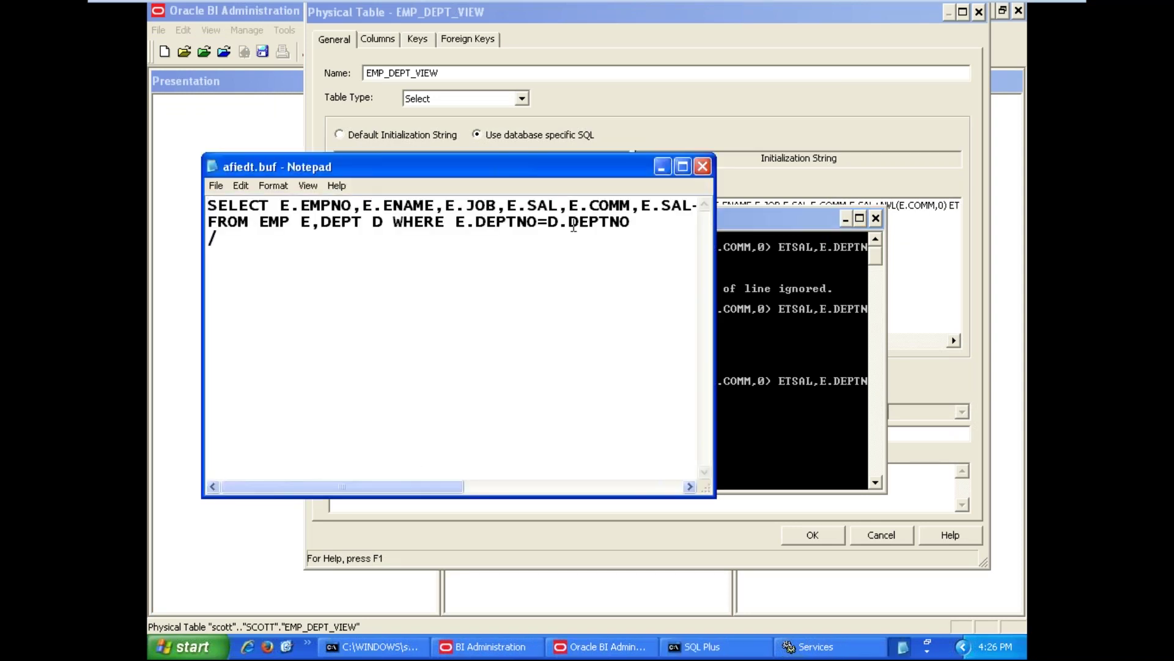
left_click(576, 210)
key("Right")
key("Right")
key("Right")
key("Right")
key("Right")
key("Right")
key("Right")
key("Right")
key("Right")
key("Right")
key("Right")
key("Right")
key("Right")
key("Right")
key("Right")
key("Right")
key("Right")
key("Right")
key("Right")
key("Right")
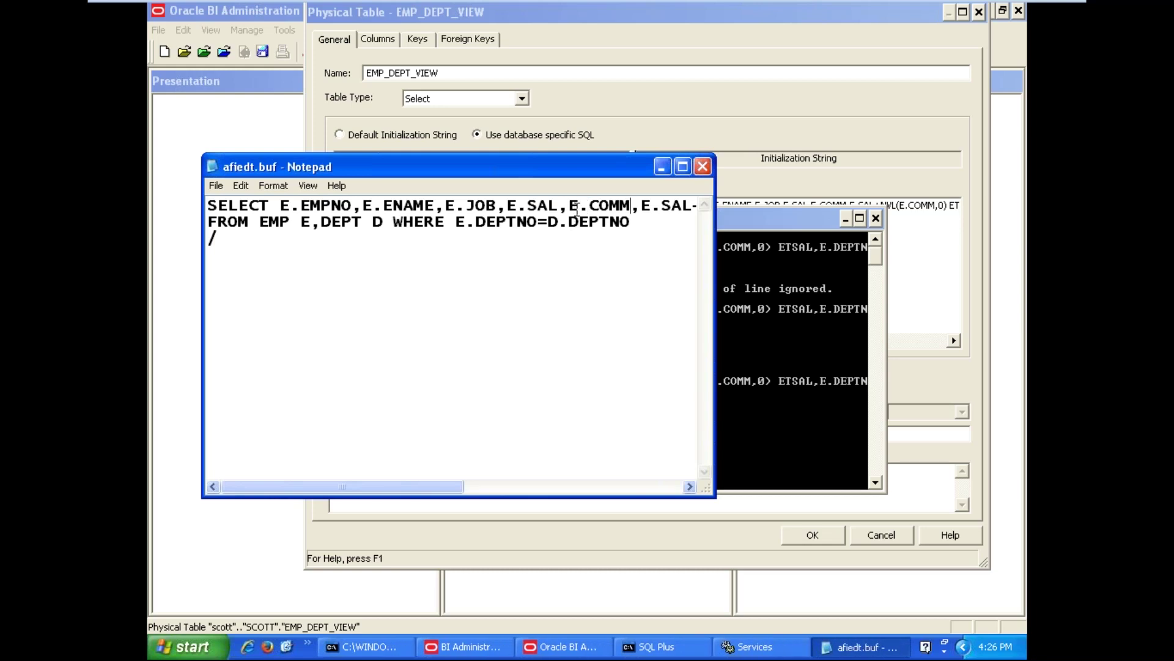
key("Right")
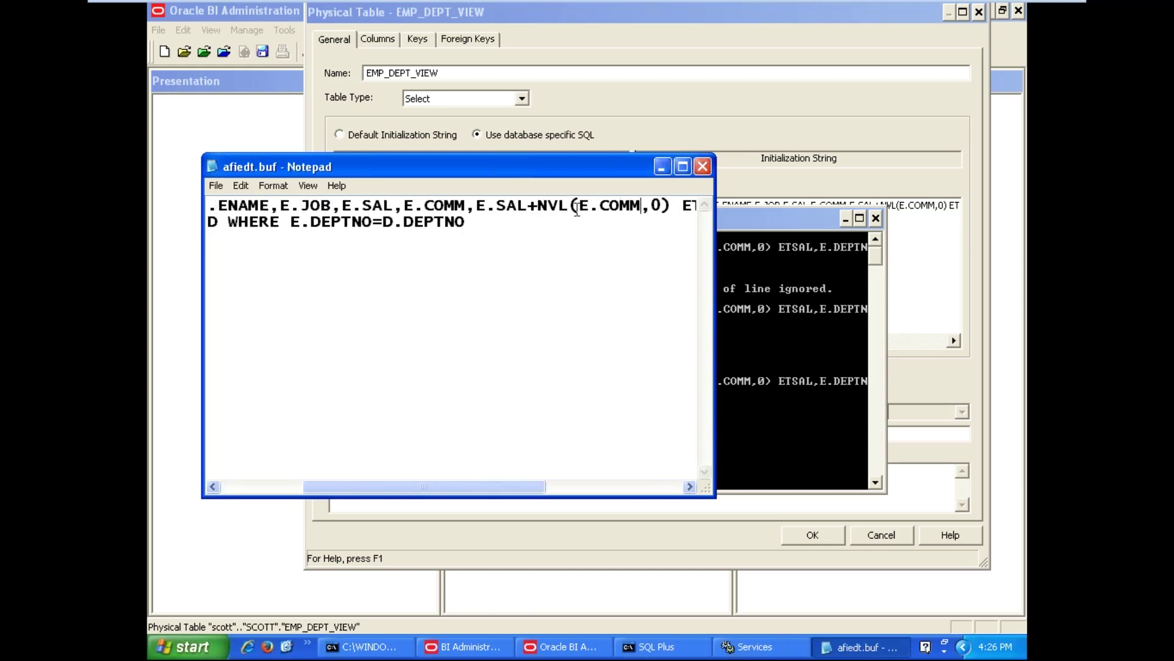
key("Right")
key("Right")
key("Right")
key("Right")
key("Right")
key("Right")
key("Right")
key("Right")
key("Right")
key("Right")
key("Right")
key("Right")
key("Right")
key("Right")
key("Right")
key("Right")
key("Right")
key("Right")
key("Right")
key("Right")
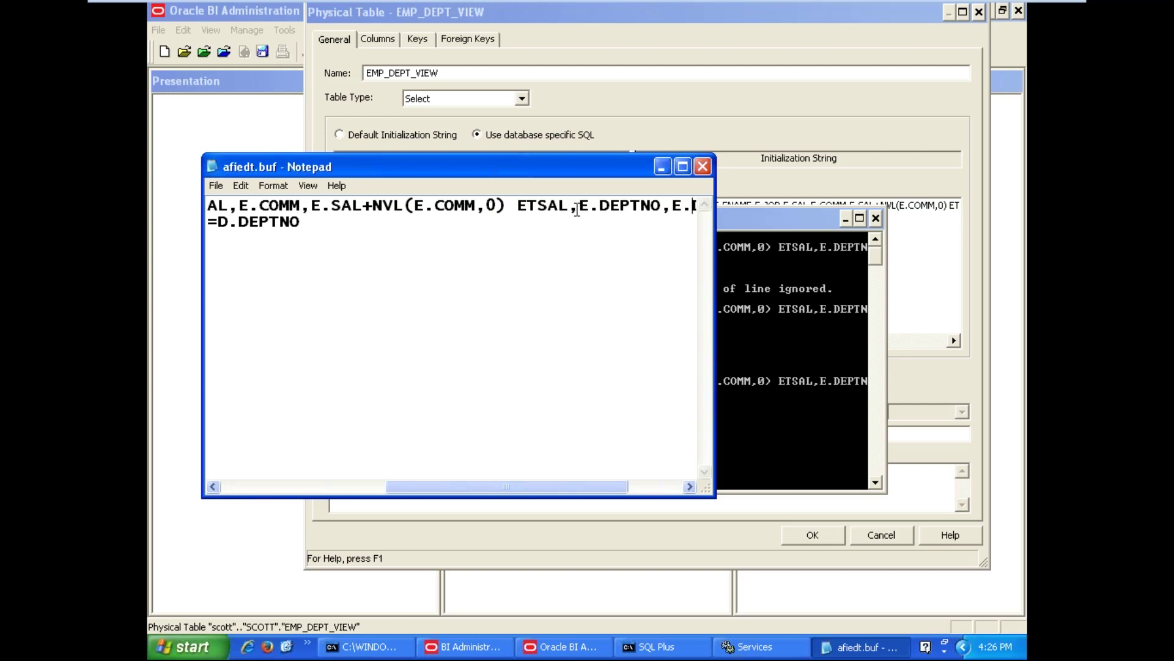
key("BackSpace")
type("s")
key("BackSpace")
type("d")
key("Right")
key("Right")
key("Right")
key("Right")
key("Right")
key("Right")
key("Right")
key("Right")
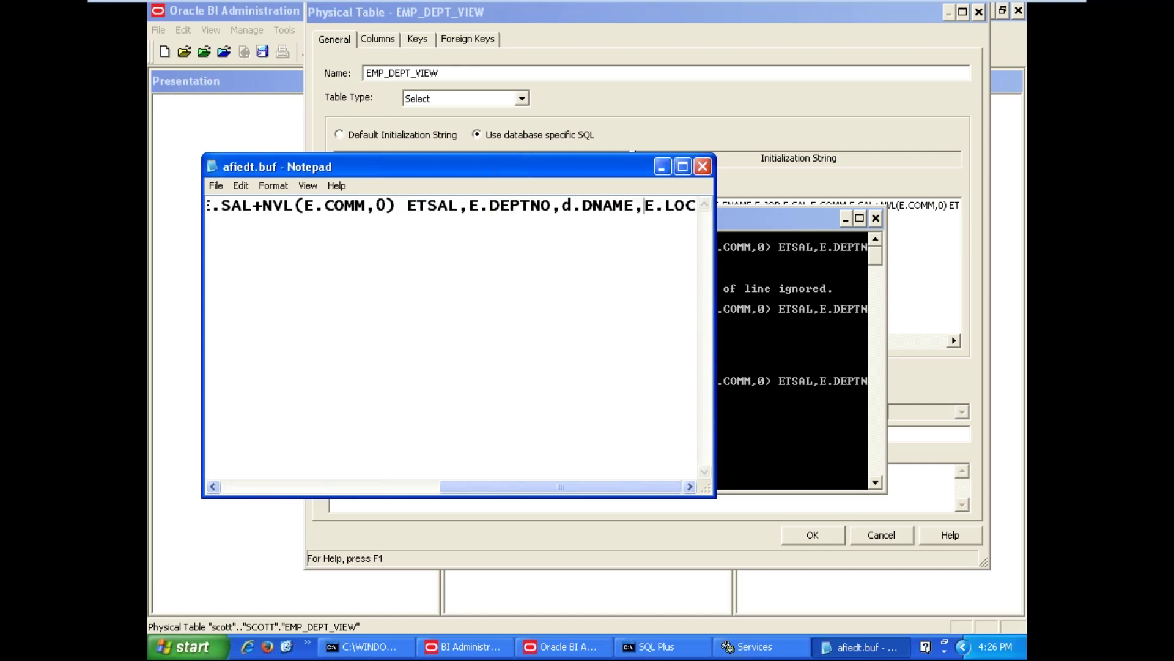
key("BackSpace")
type("d")
Save the corrected afiedt.buf and exit Notepad
left_click(216, 185)
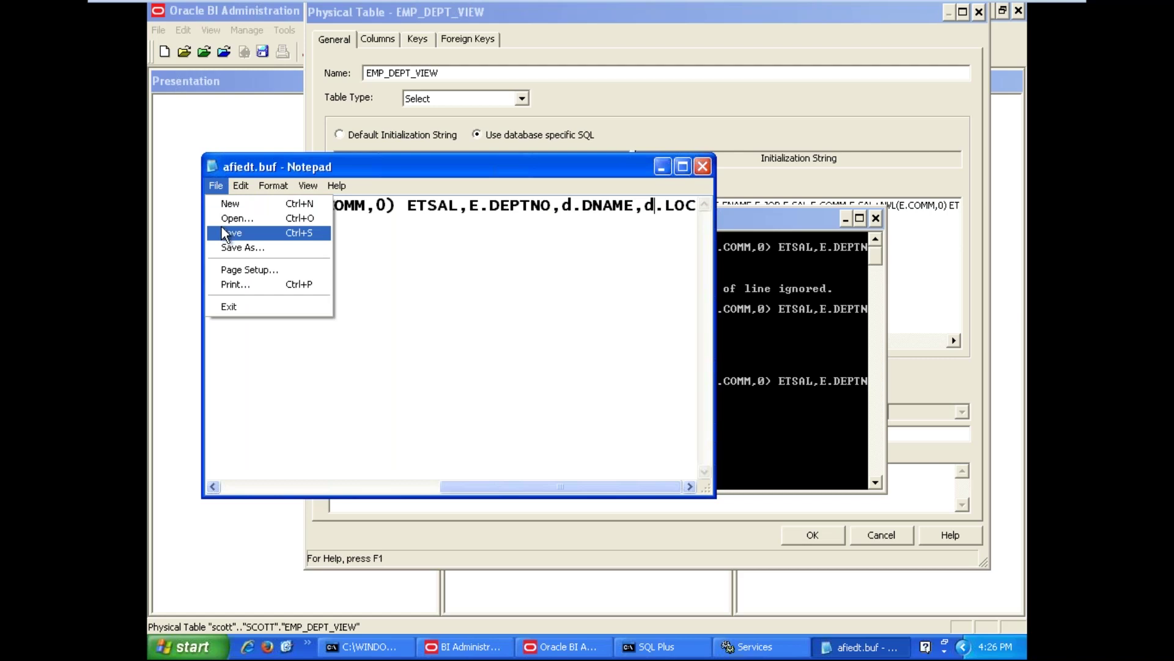
left_click(222, 233)
left_click(215, 187)
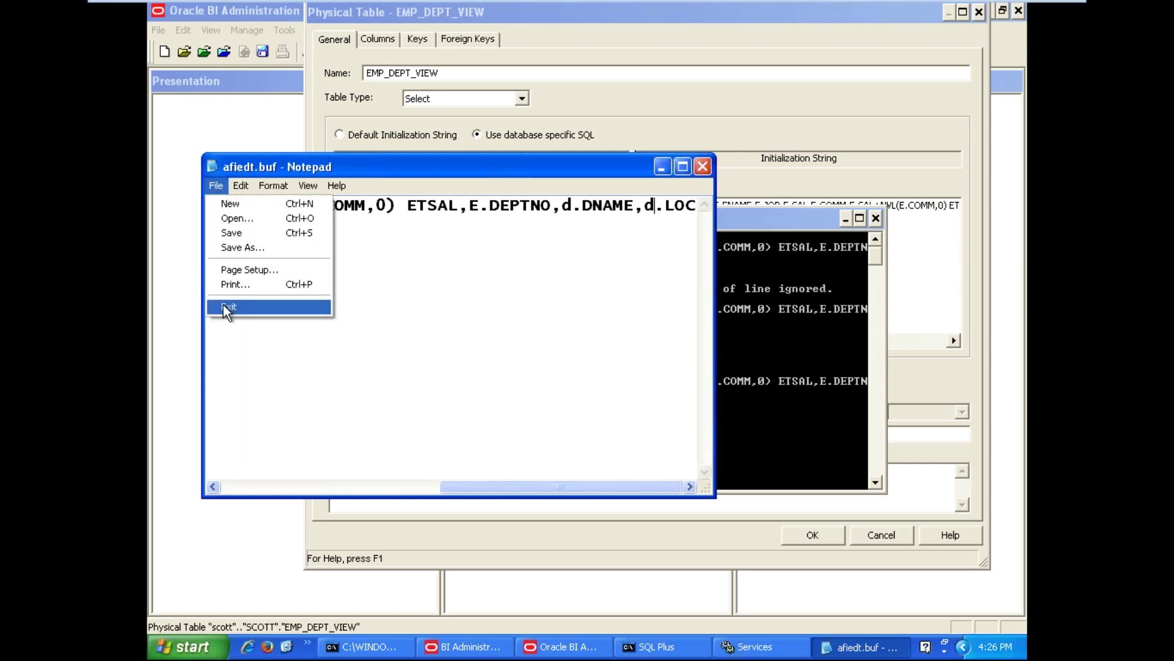
left_click(225, 307)
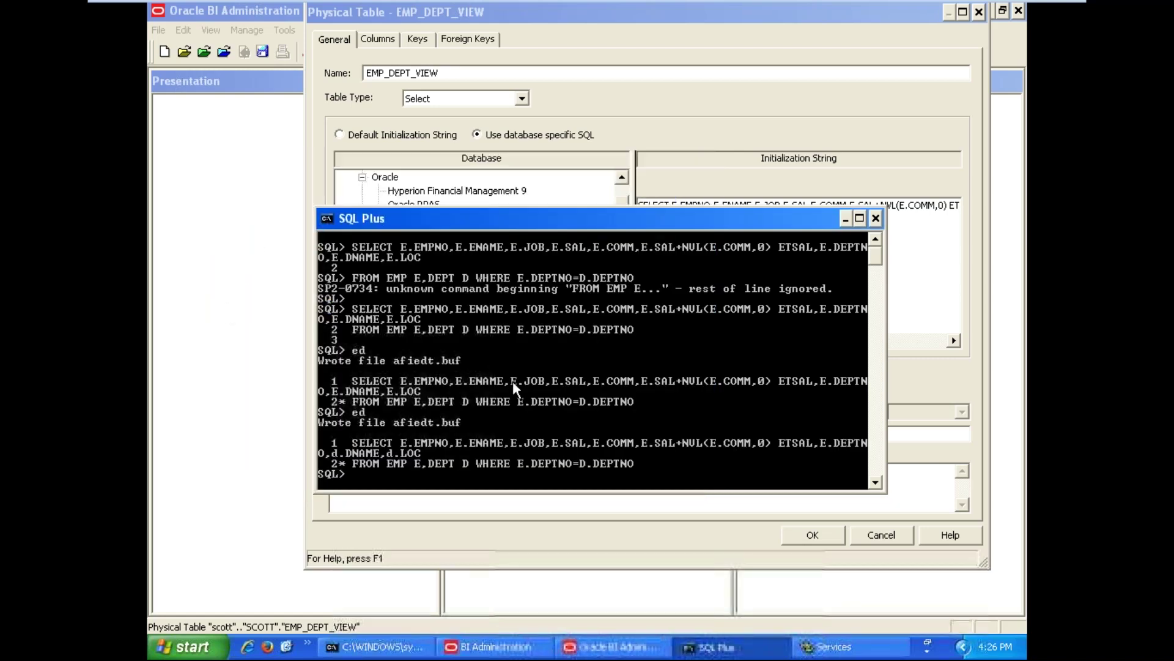
Execute the buffered join query with / to list its 14 rows, then minimize SQL*Plus
type("/")
key("Return")
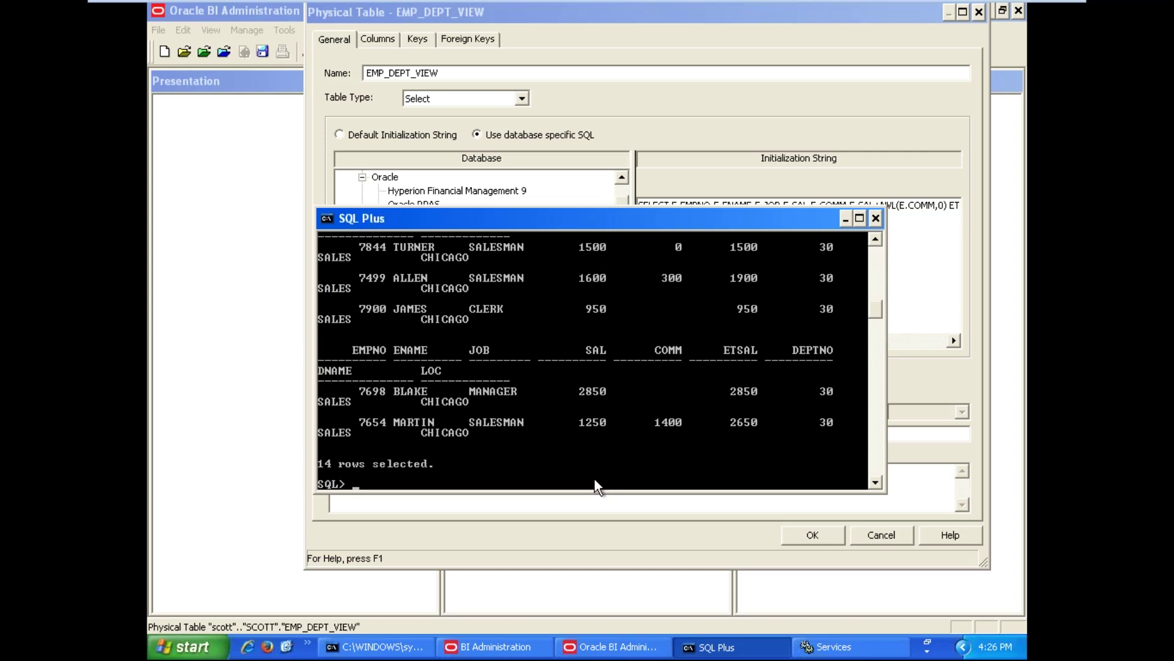
left_click(845, 219)
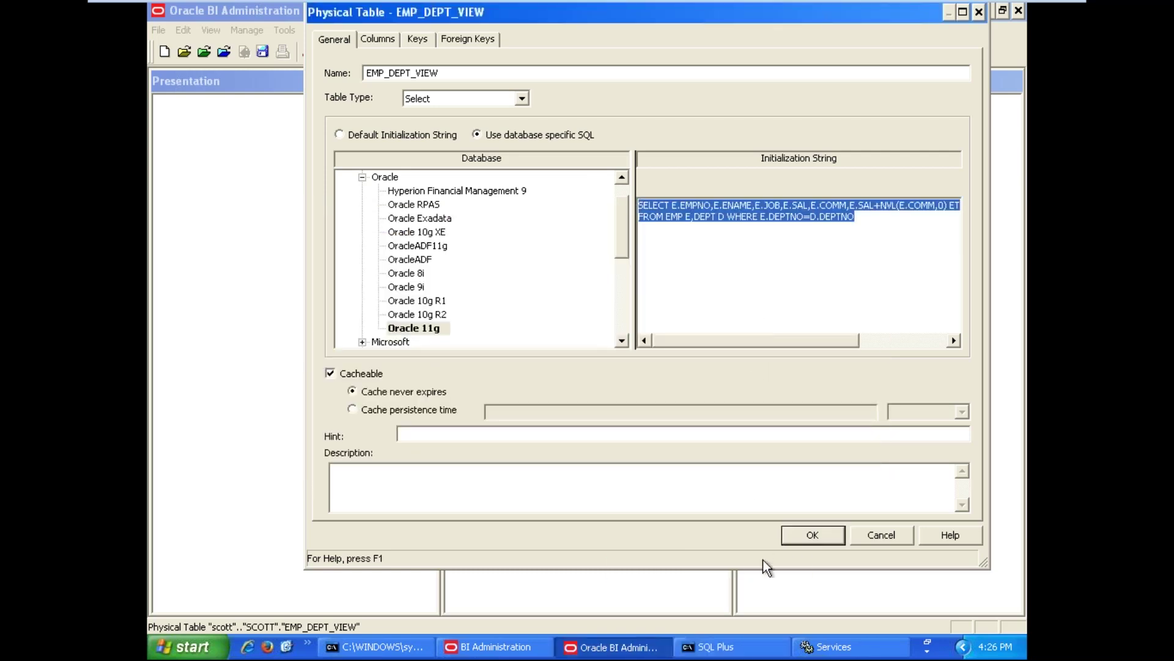
Confirm EMP_DEPT_VIEW with OK, then preview its 14 joined rows via View Data and close the preview
left_click(796, 537)
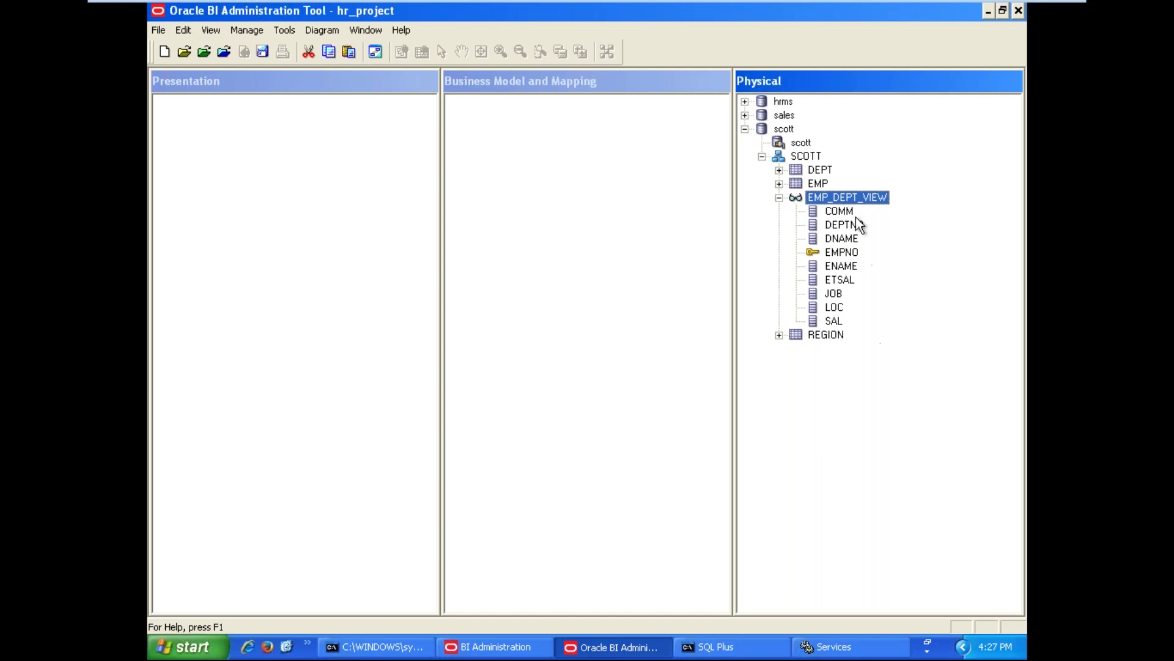
right_click(847, 200)
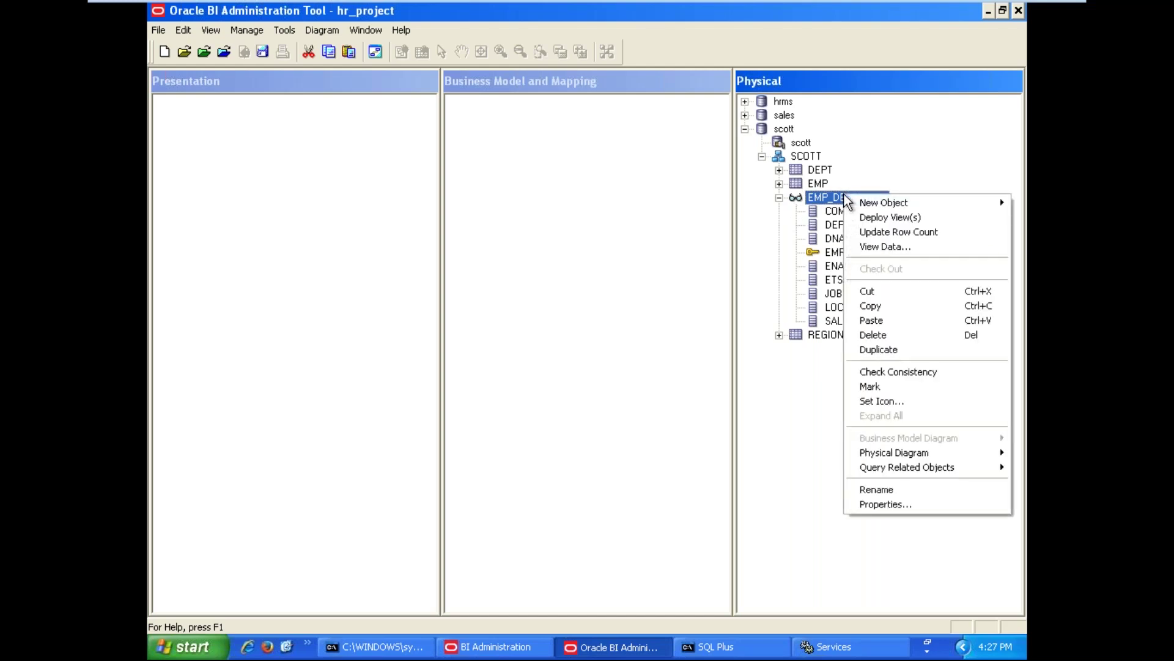
left_click(862, 246)
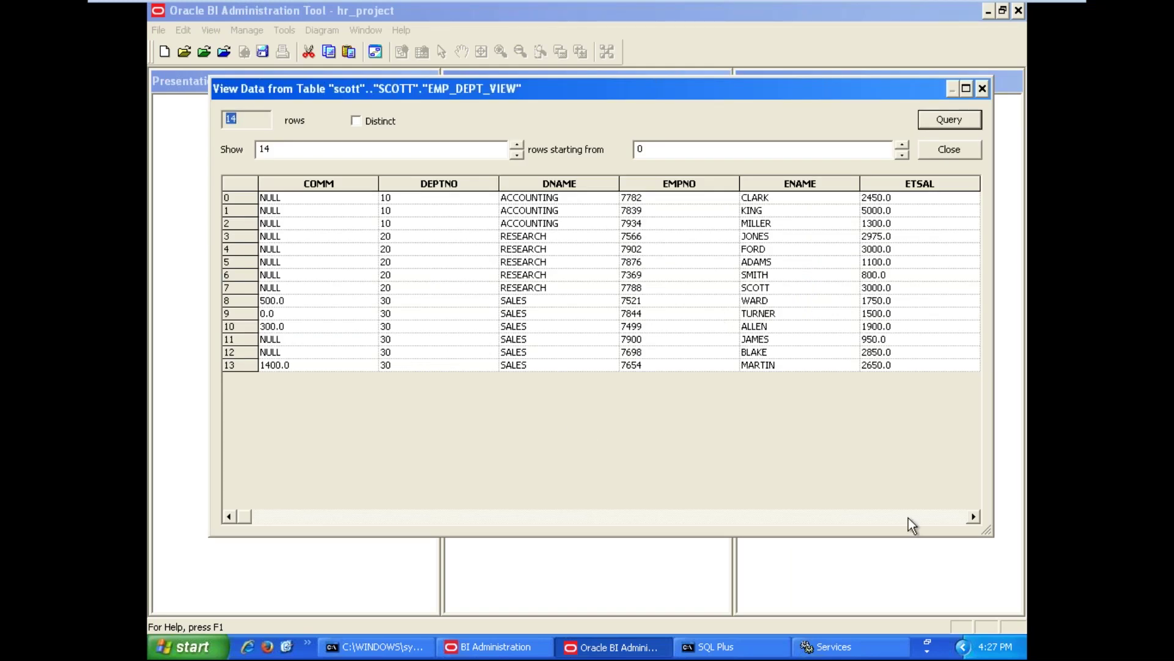
left_click(865, 518)
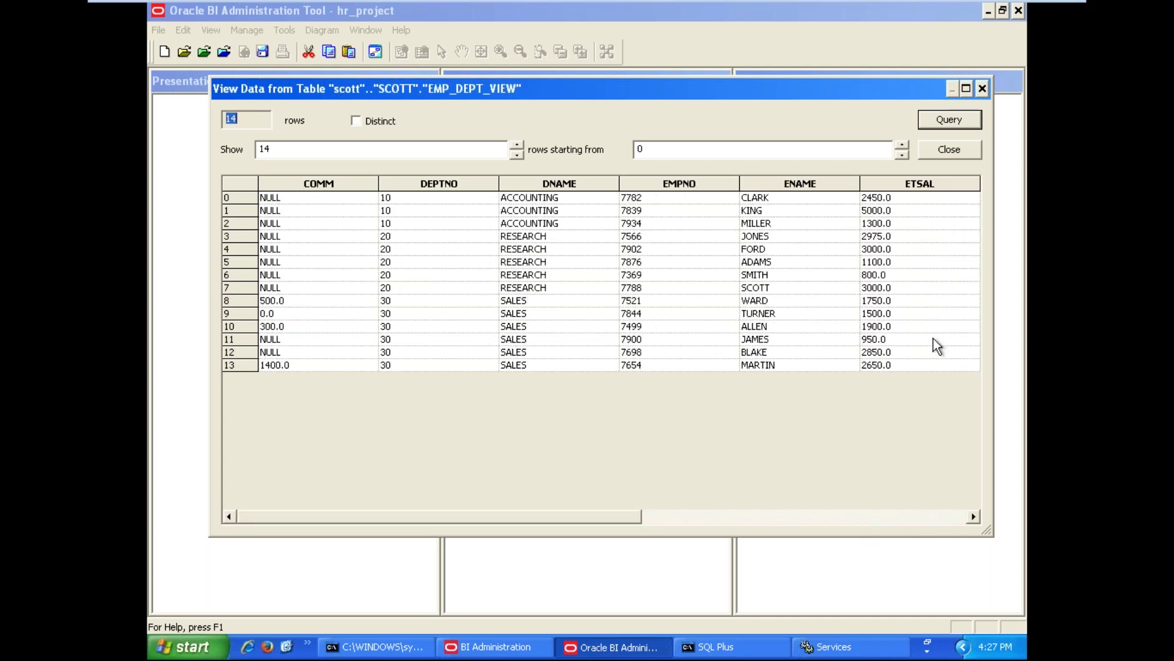
left_click(982, 92)
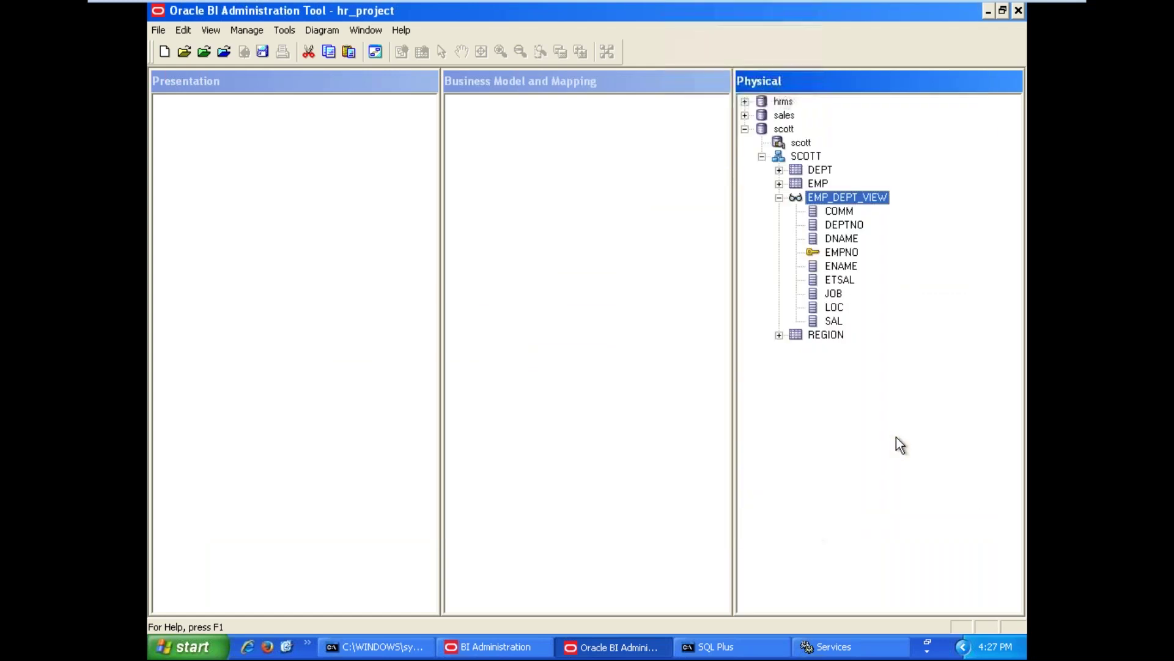
left_click(897, 436)
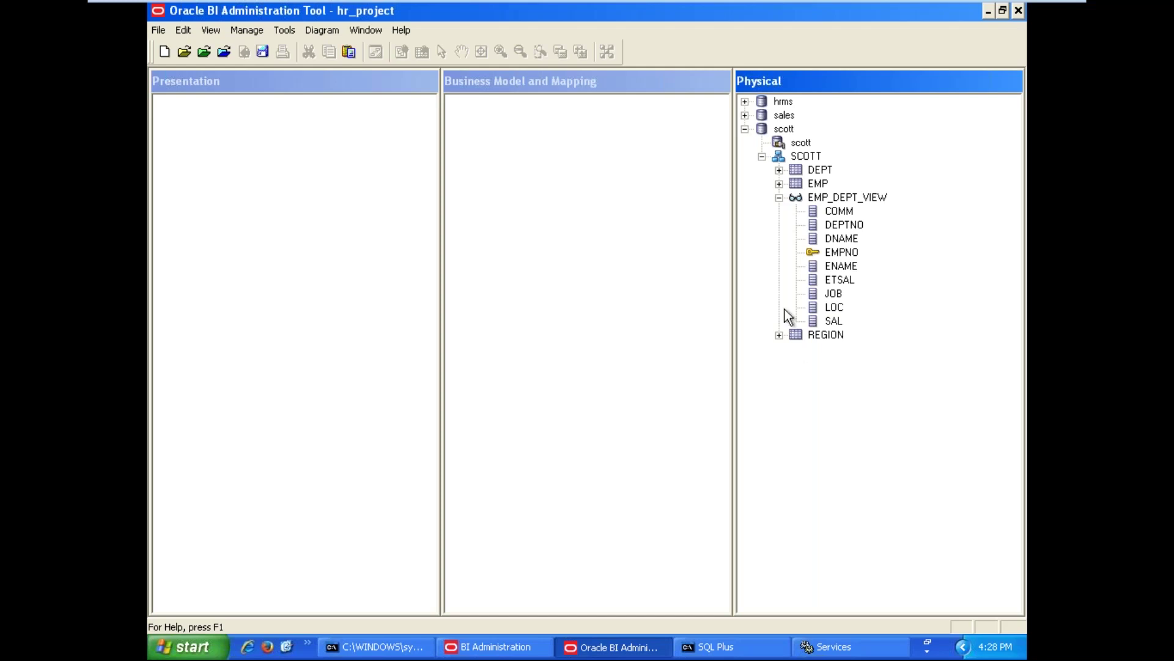
Collapse EMP_DEPT_VIEW in the Physical pane and focus the Business Model and Mapping pane
left_click(780, 198)
left_click(856, 307)
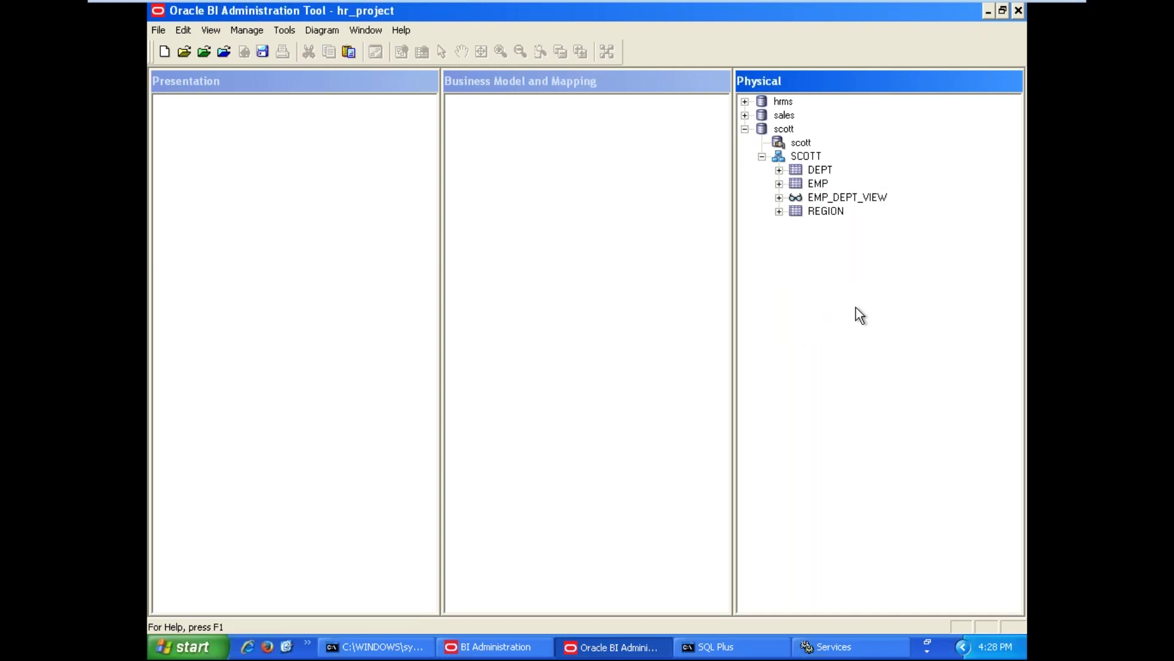
left_click(633, 303)
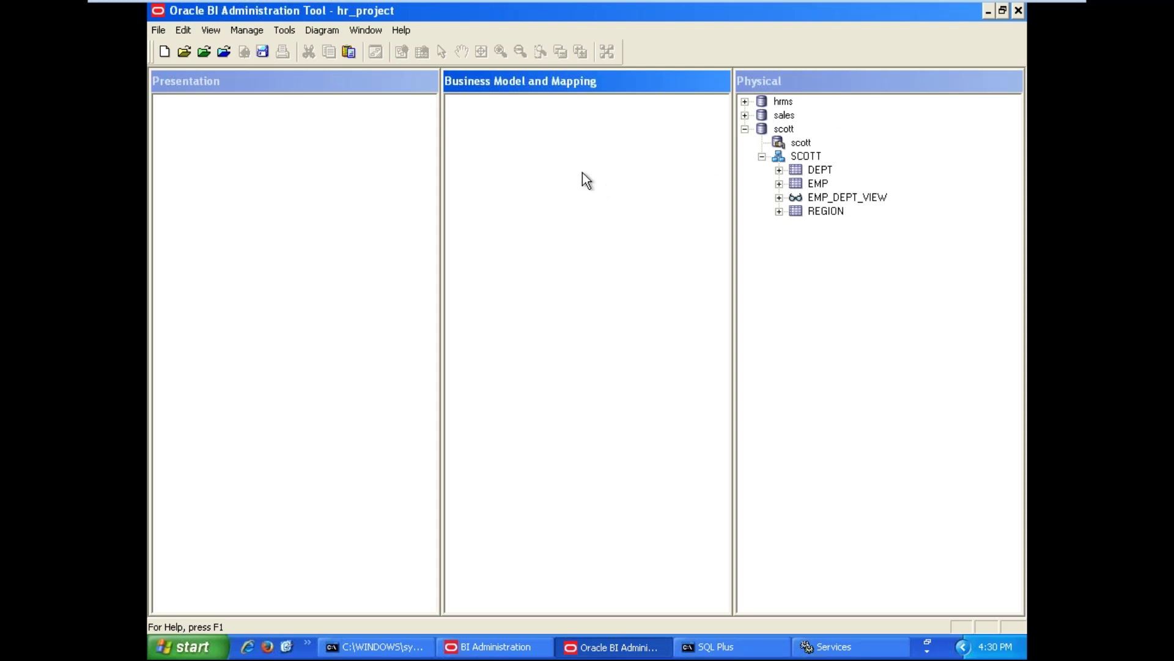
Add a new business model named Old_Emps in the Business Model and Mapping layer
right_click(534, 160)
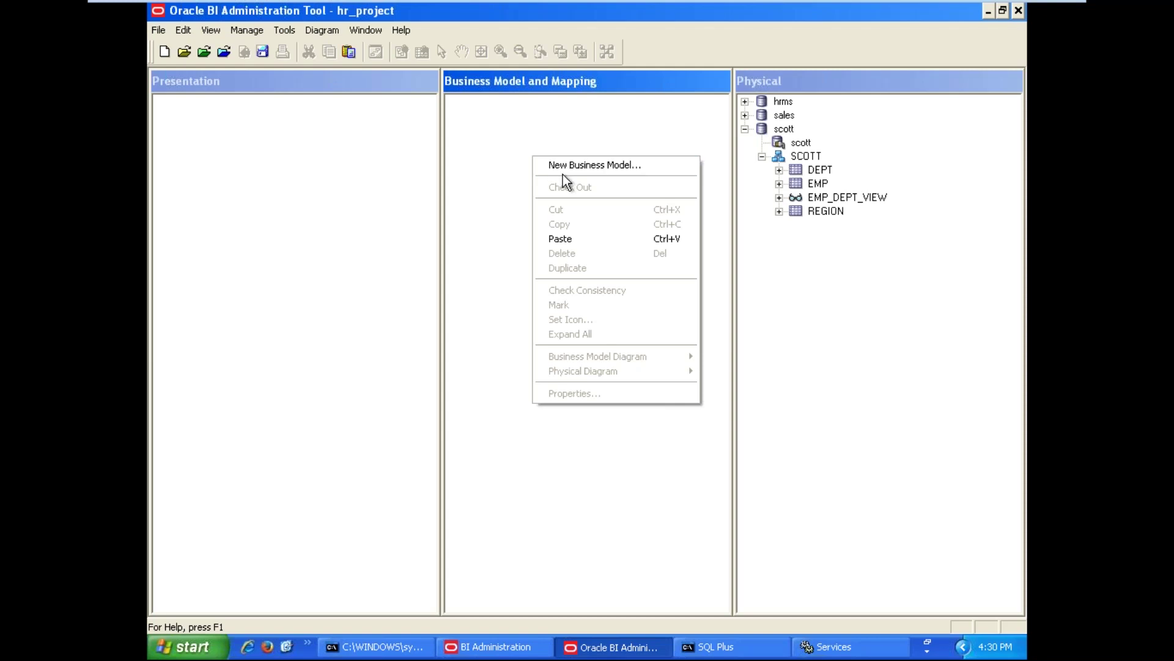
left_click(556, 169)
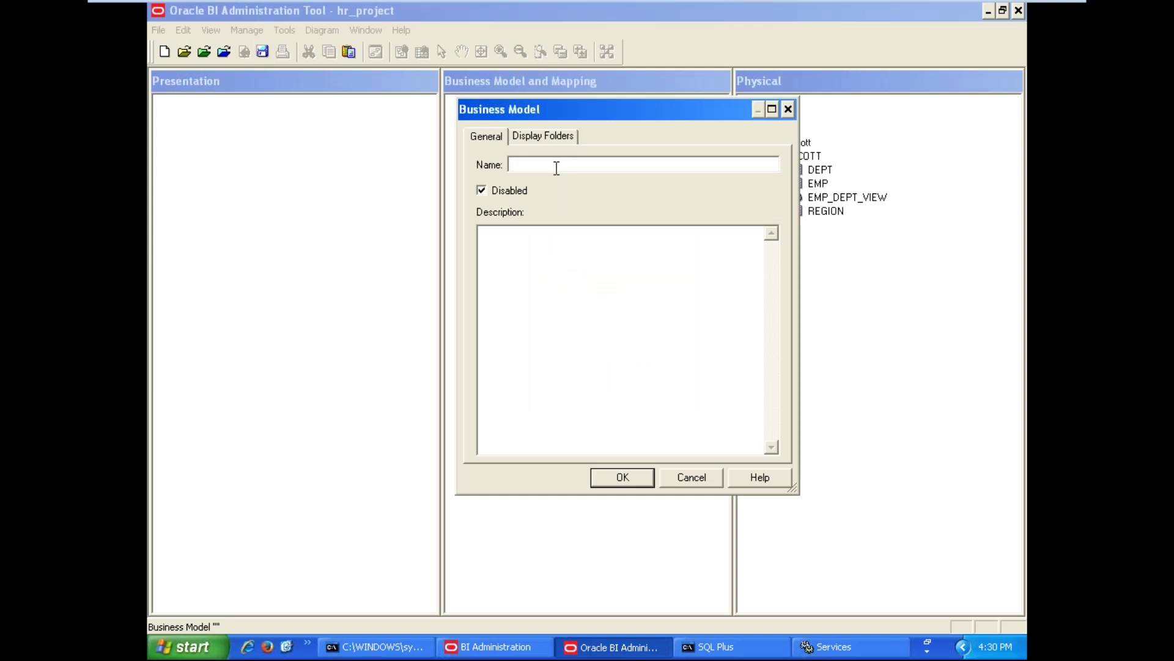
type("o")
key("BackSpace")
type("Old_Emps")
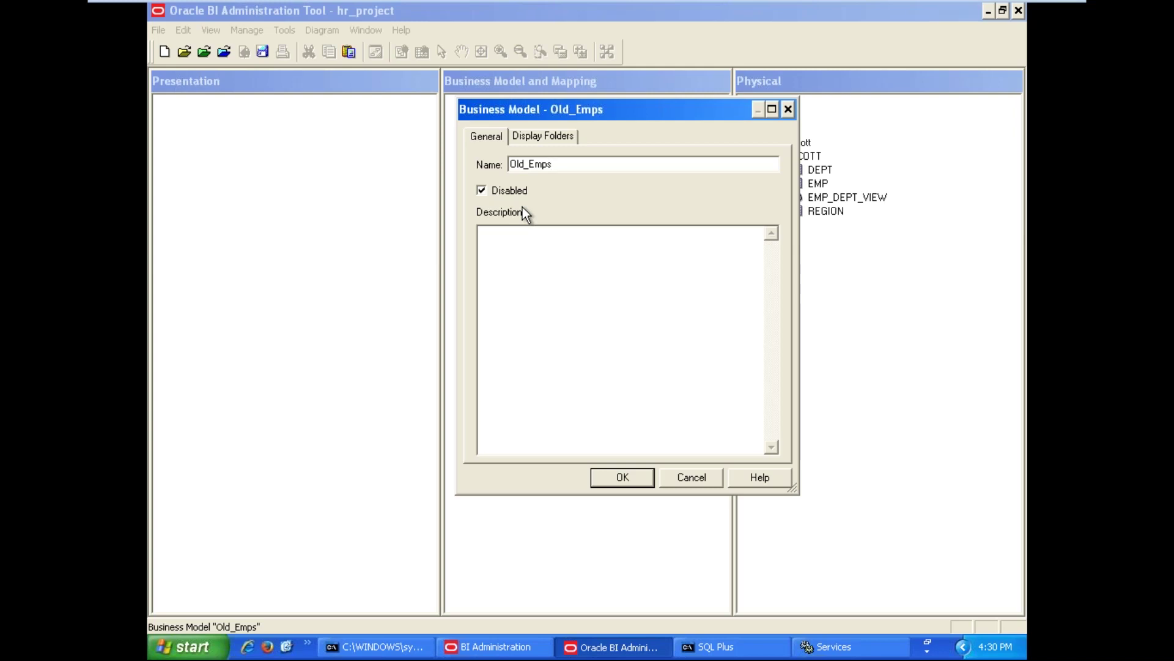
left_click(622, 479)
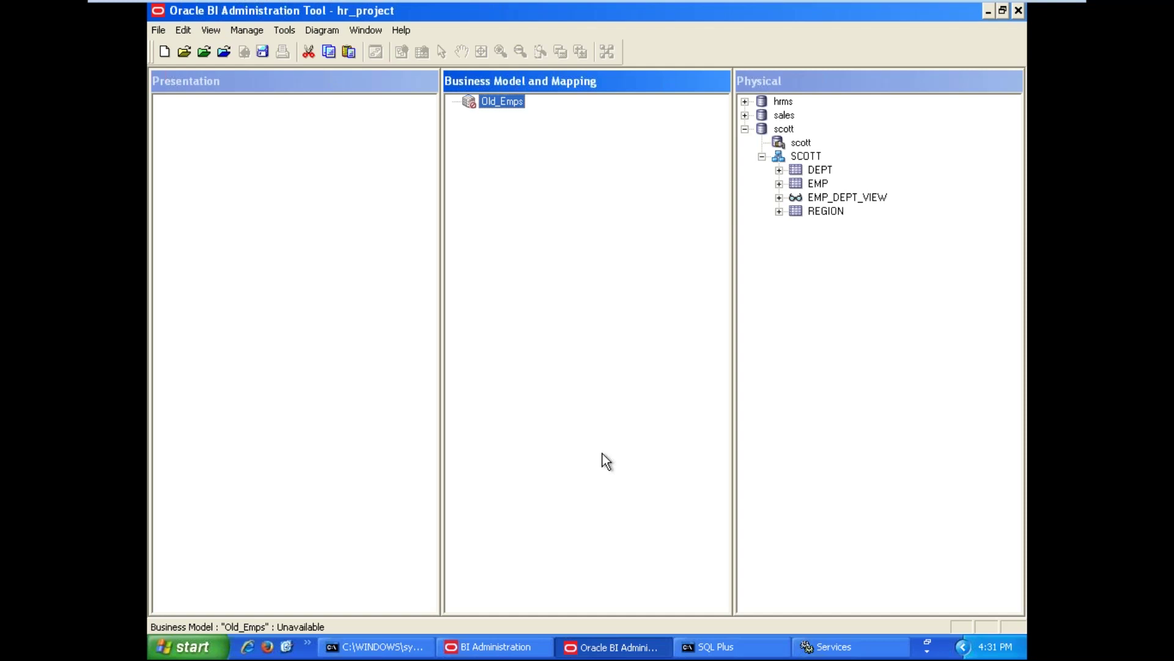
Expand hrms > HR and drag the EMPLOYEES and DEPARTMENTS tables onto Old_Emps
left_click(745, 102)
left_click(762, 129)
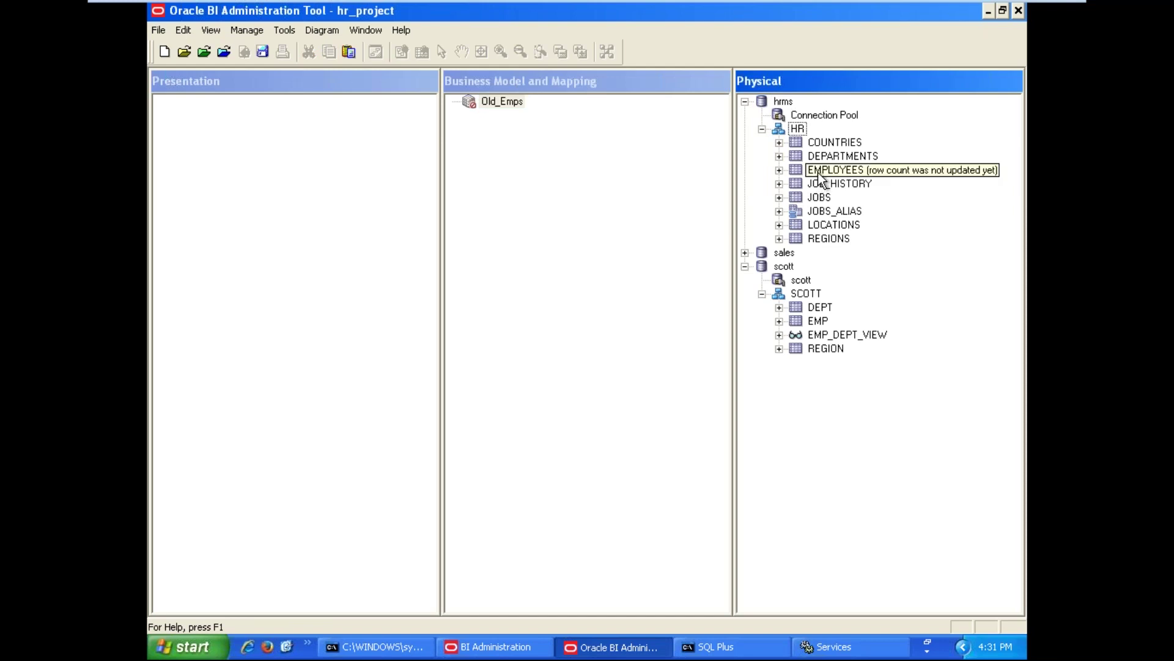
left_click_drag(850, 171, 506, 105)
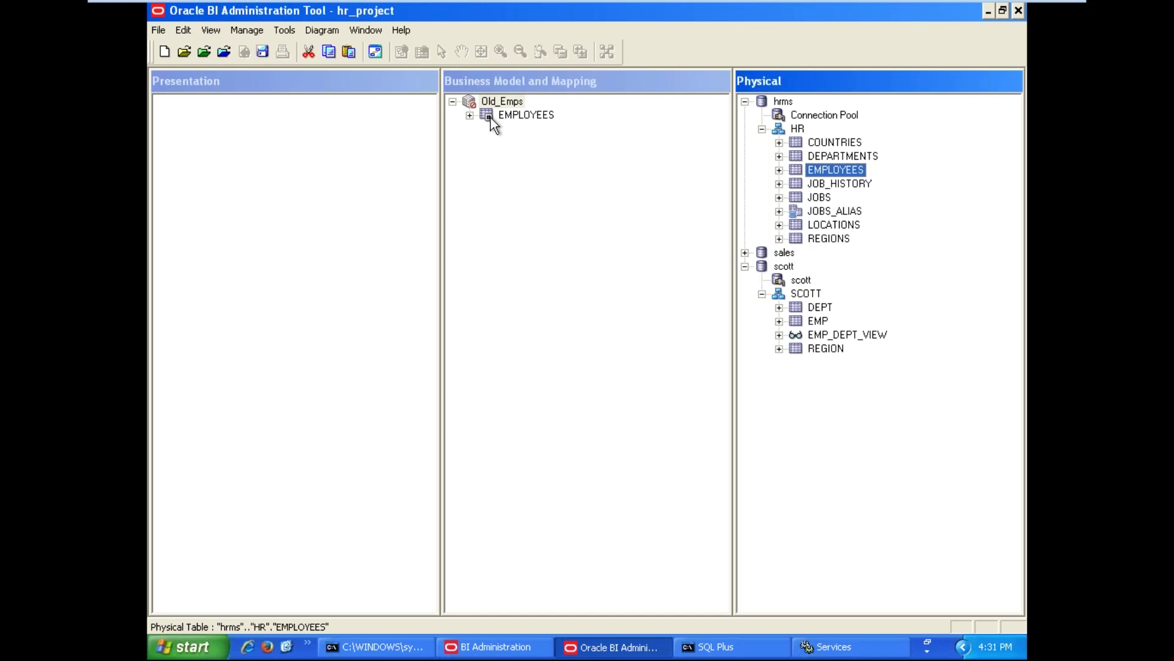
left_click_drag(828, 155, 499, 104)
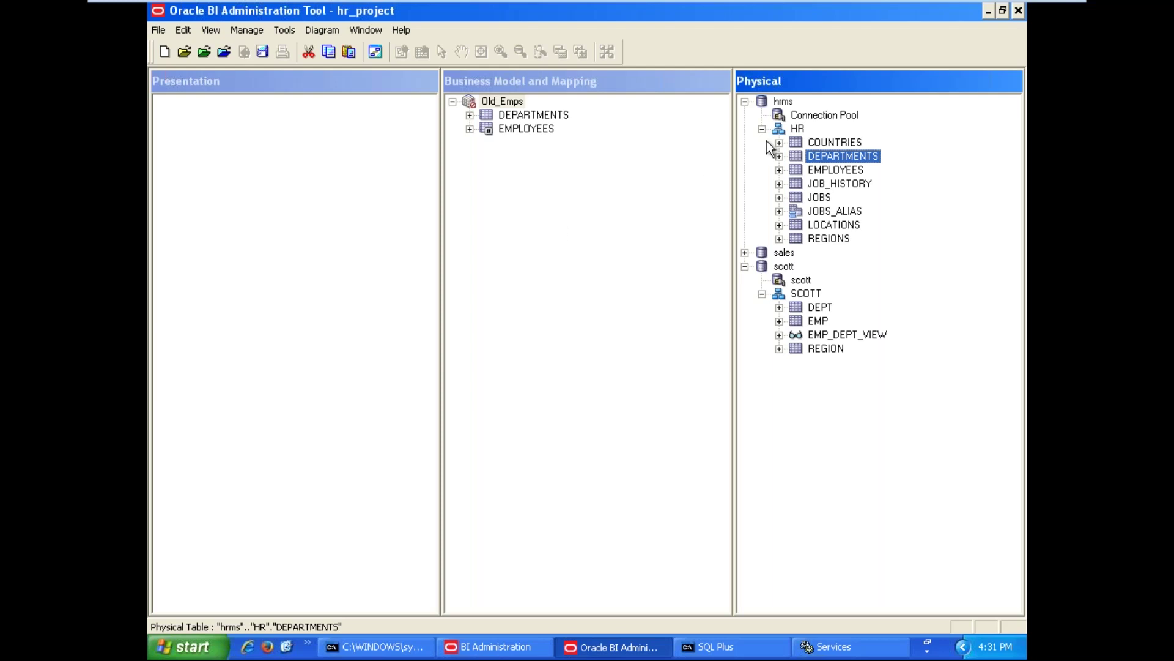
left_click(795, 131)
right_click(795, 130)
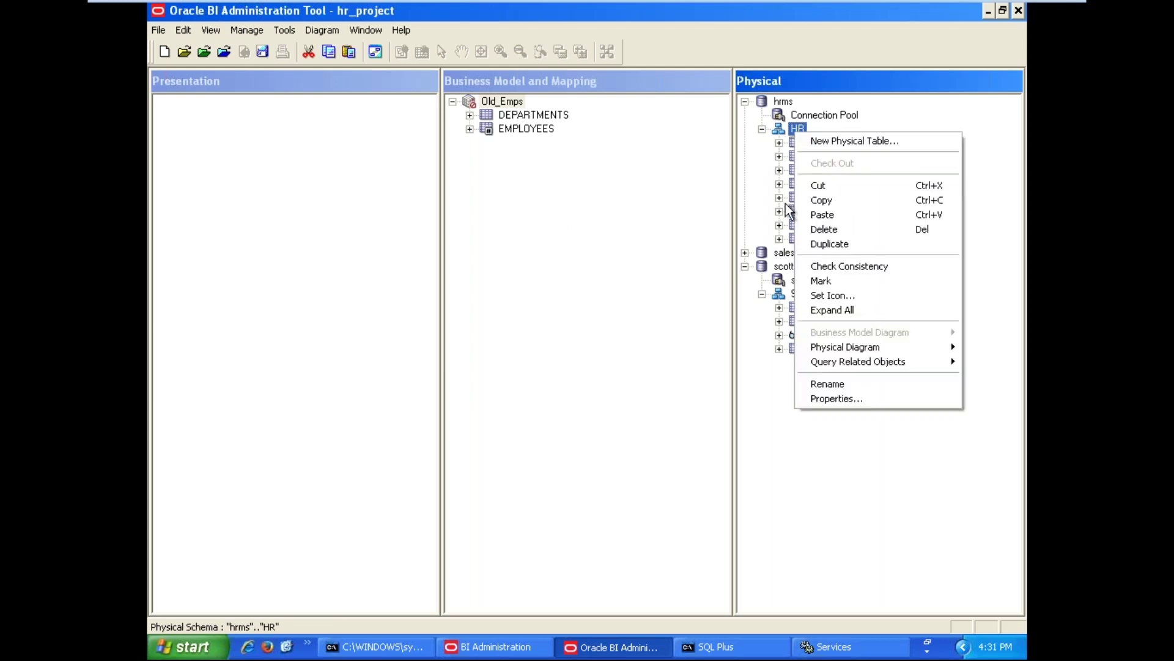
mouse_move(826, 350)
left_click(718, 345)
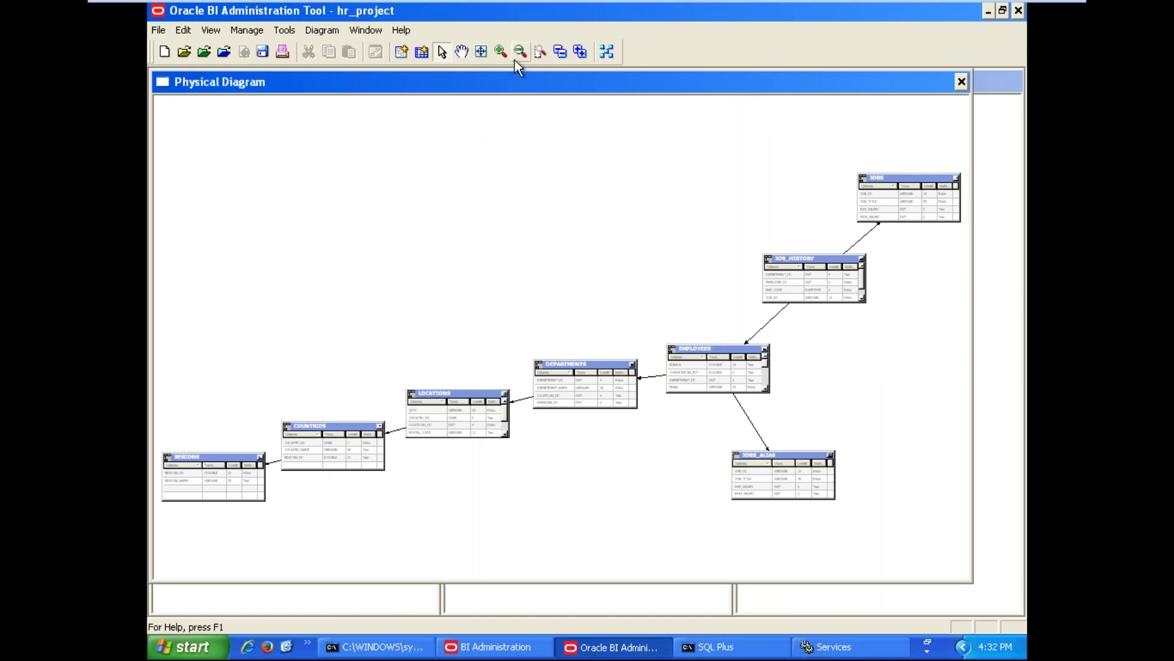
left_click(500, 51)
left_click(501, 51)
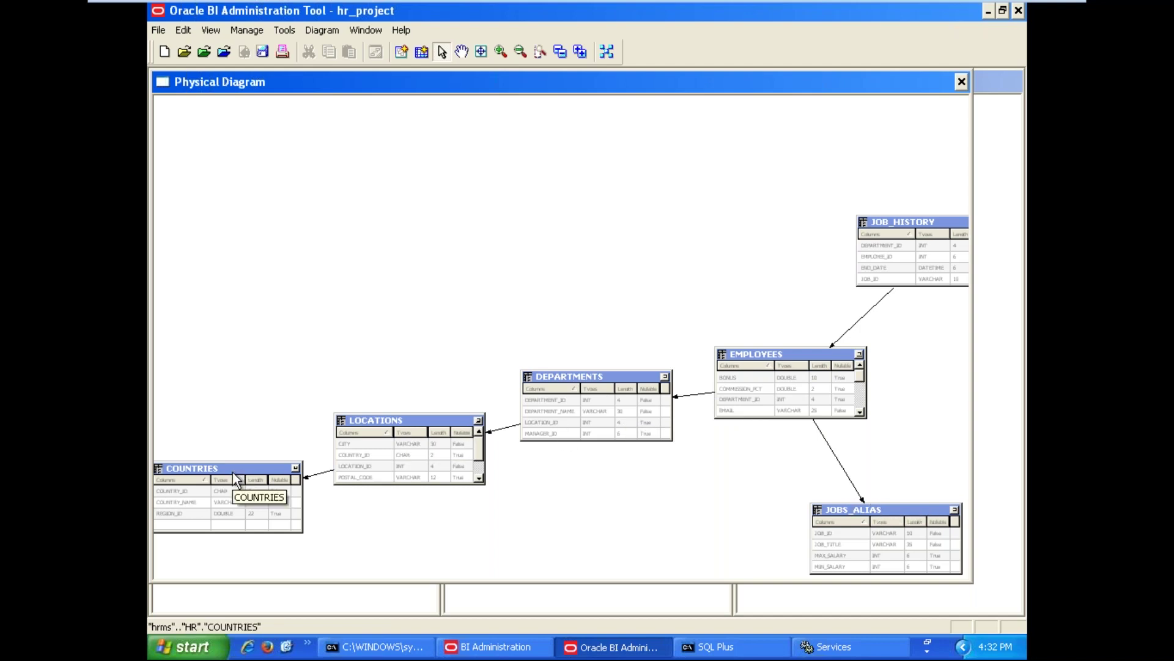
left_click(961, 82)
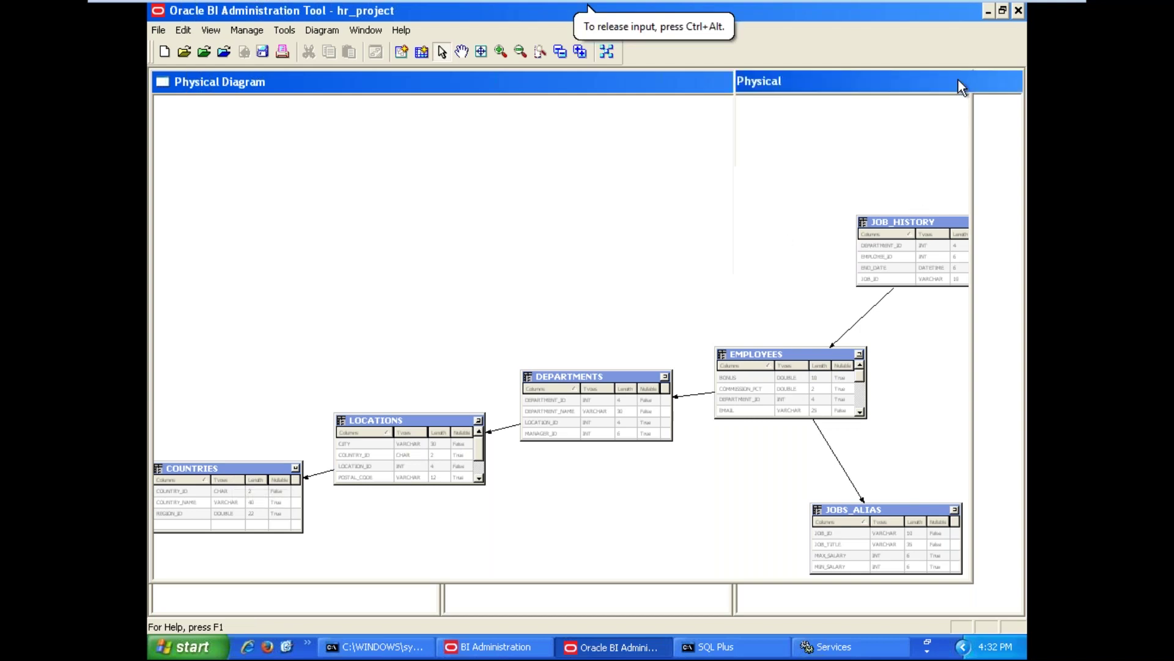
left_click(578, 262)
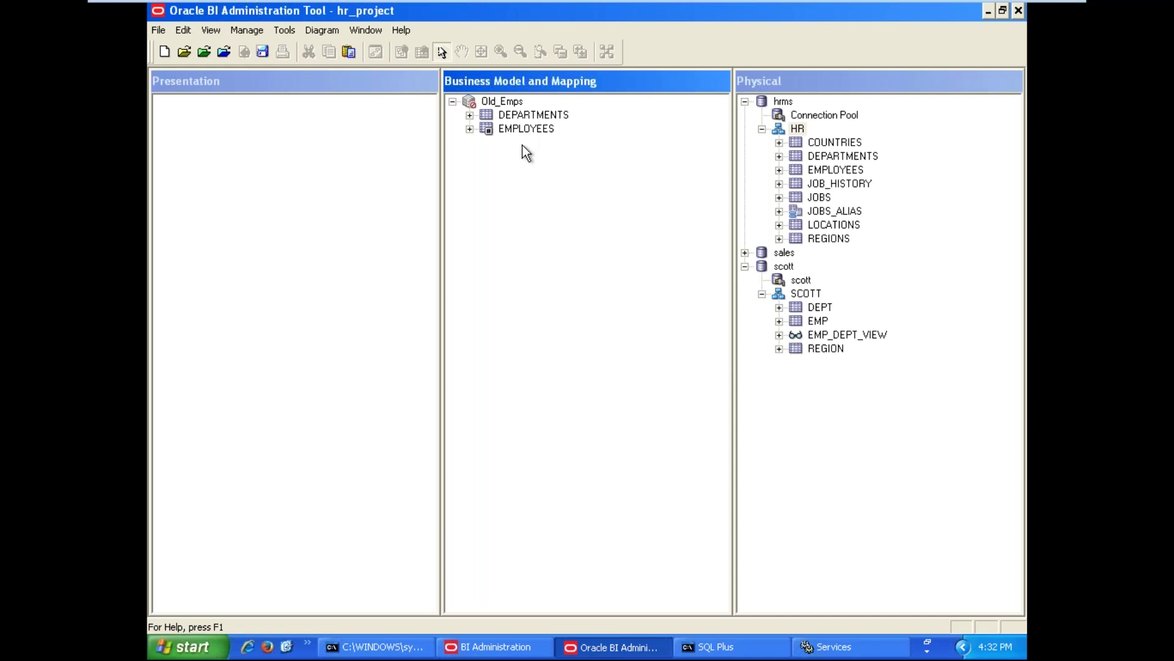
Expand the DEPARTMENTS logical table under Old_Emps and its Sources folder
left_click(470, 115)
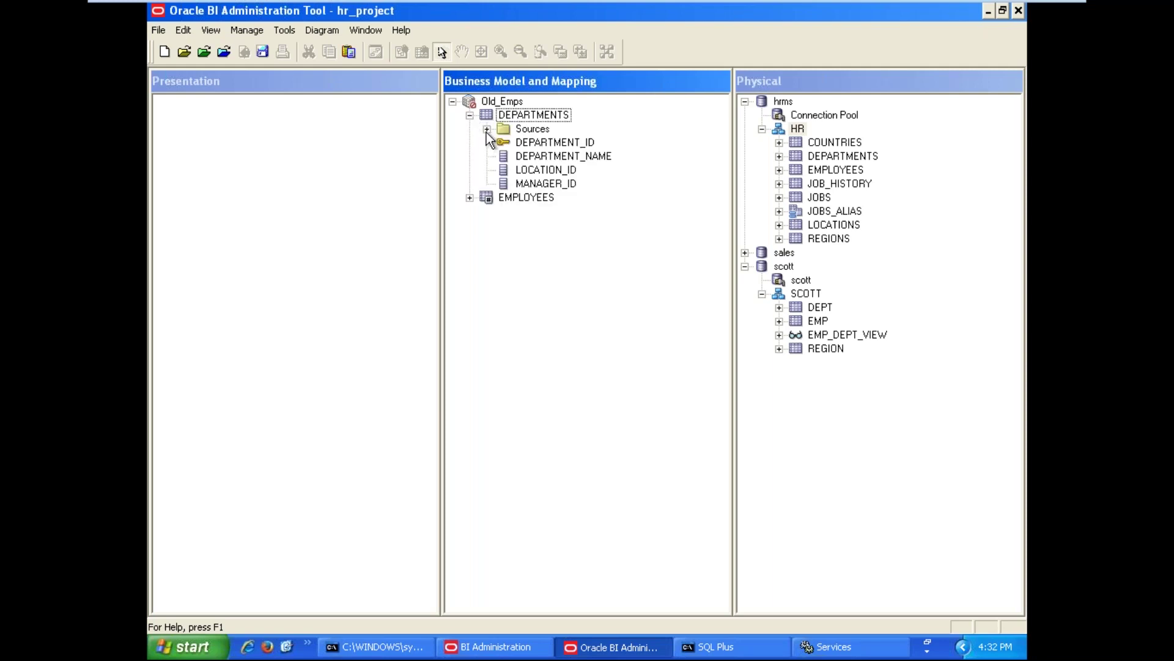
left_click(487, 129)
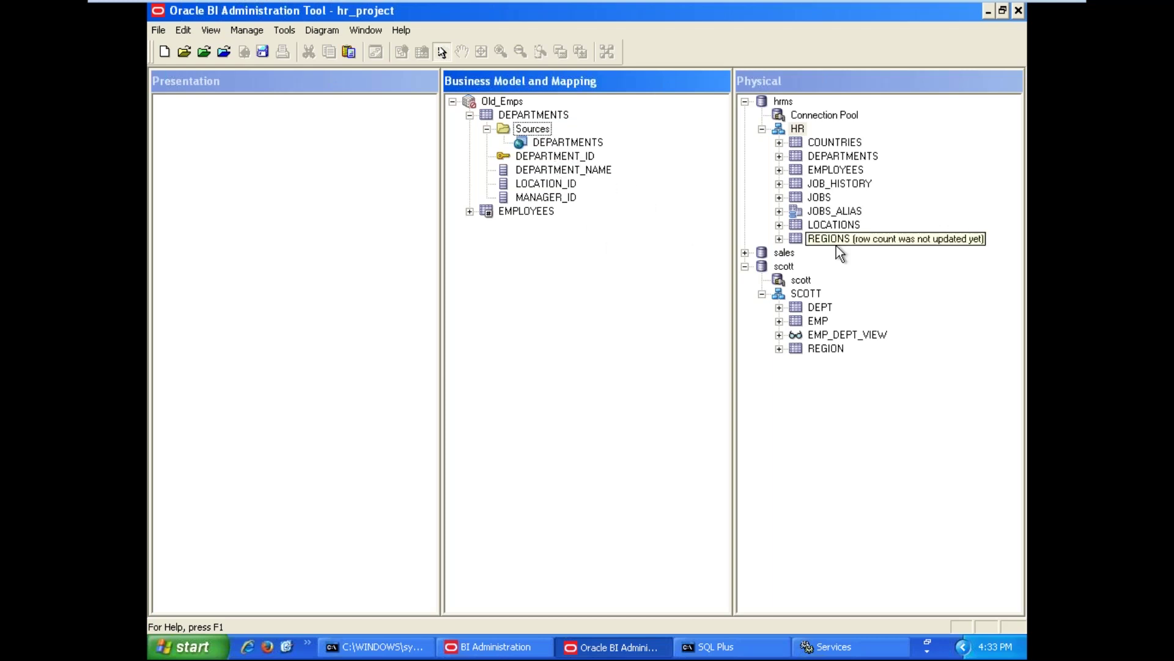
Add LOCATIONS, COUNTRIES and REGIONS as sources of DEPARTMENTS, then collapse DEPARTMENTS
left_click_drag(843, 226, 544, 125)
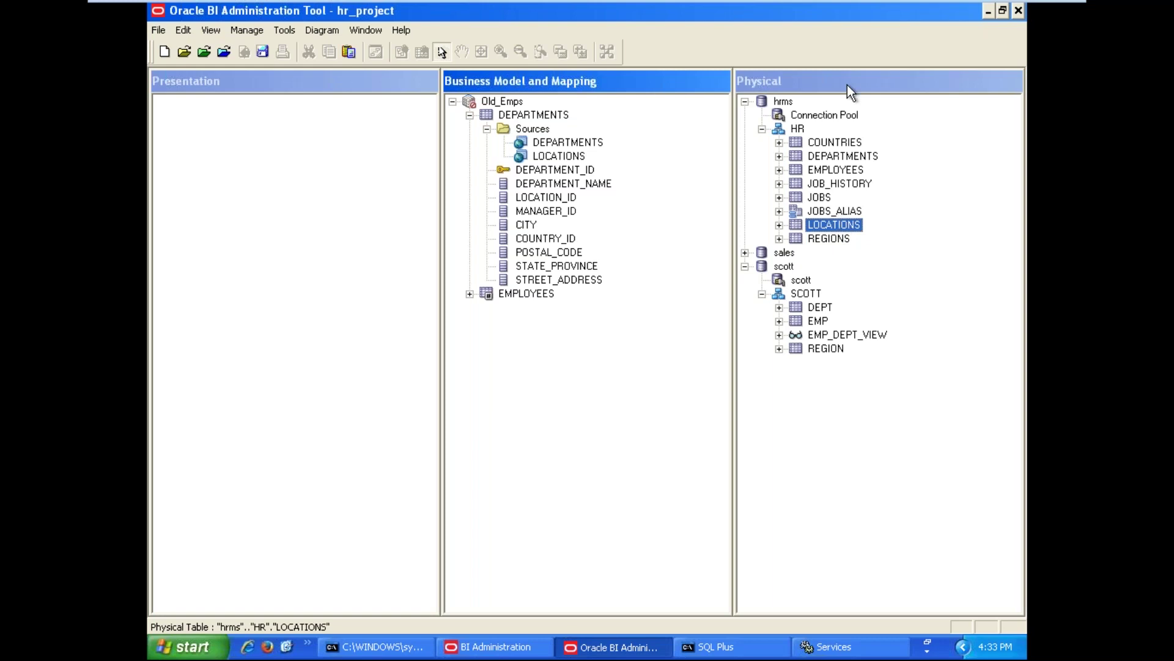
left_click(822, 145)
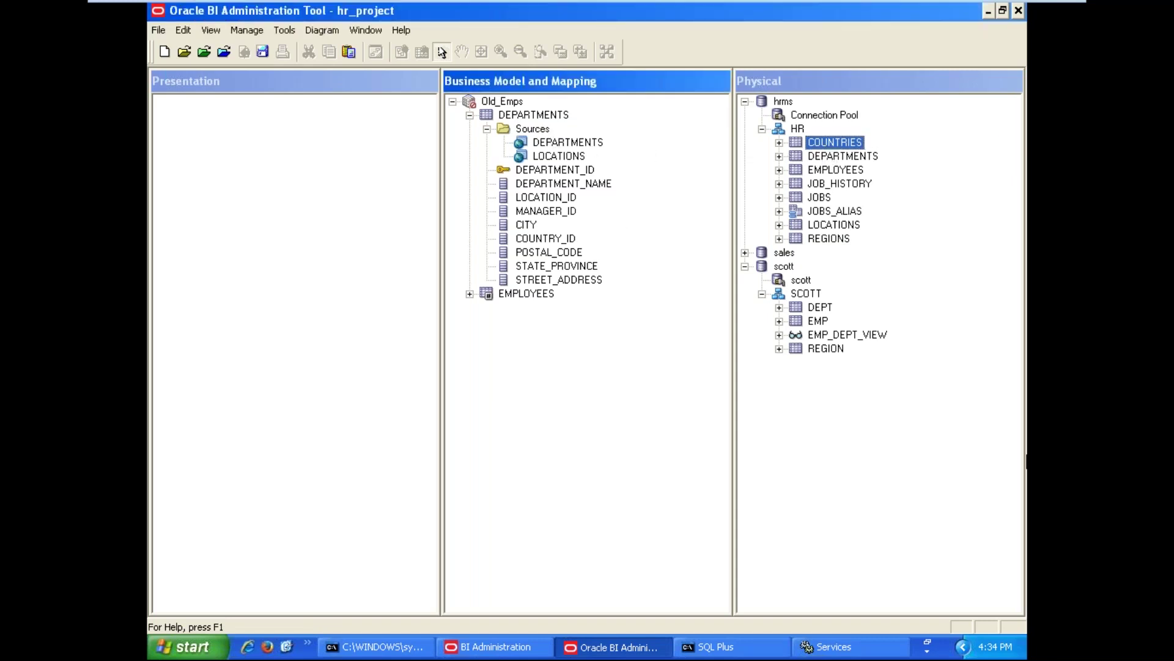
left_click(464, 446)
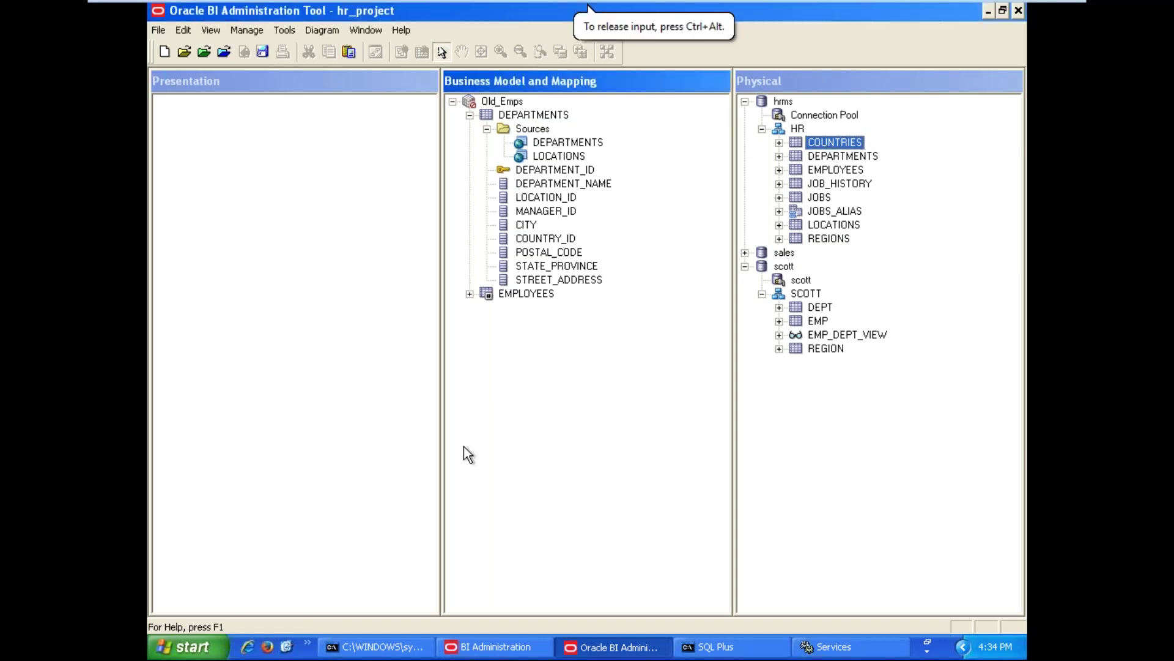
left_click(826, 141)
left_click_drag(824, 145, 534, 130)
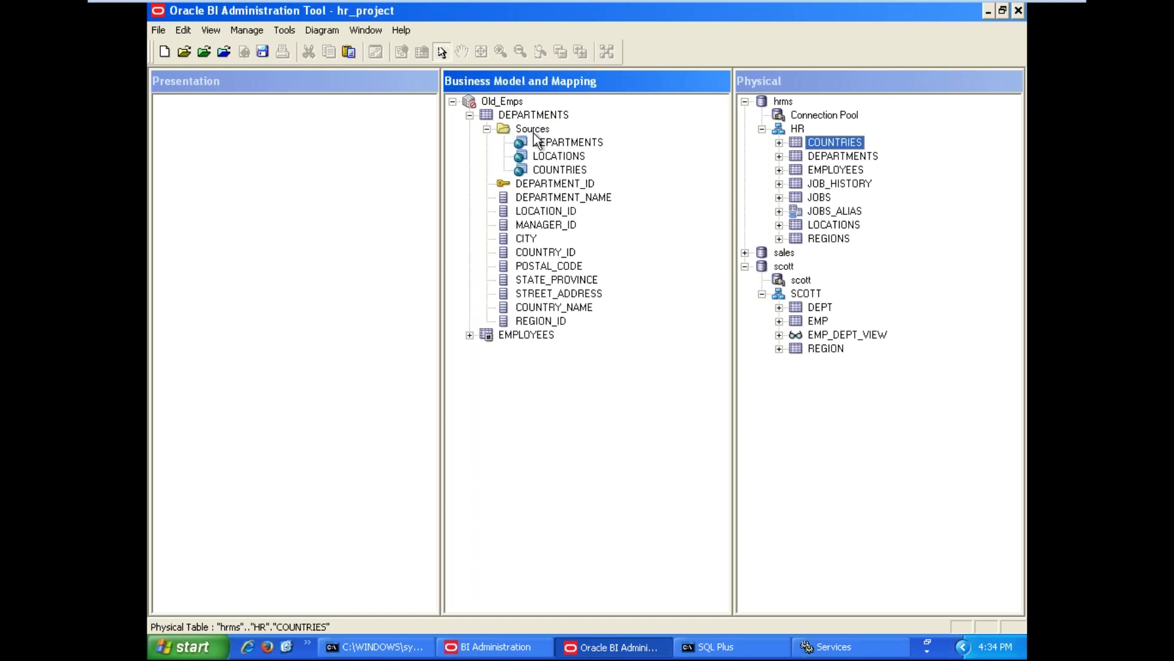
left_click_drag(838, 241, 533, 135)
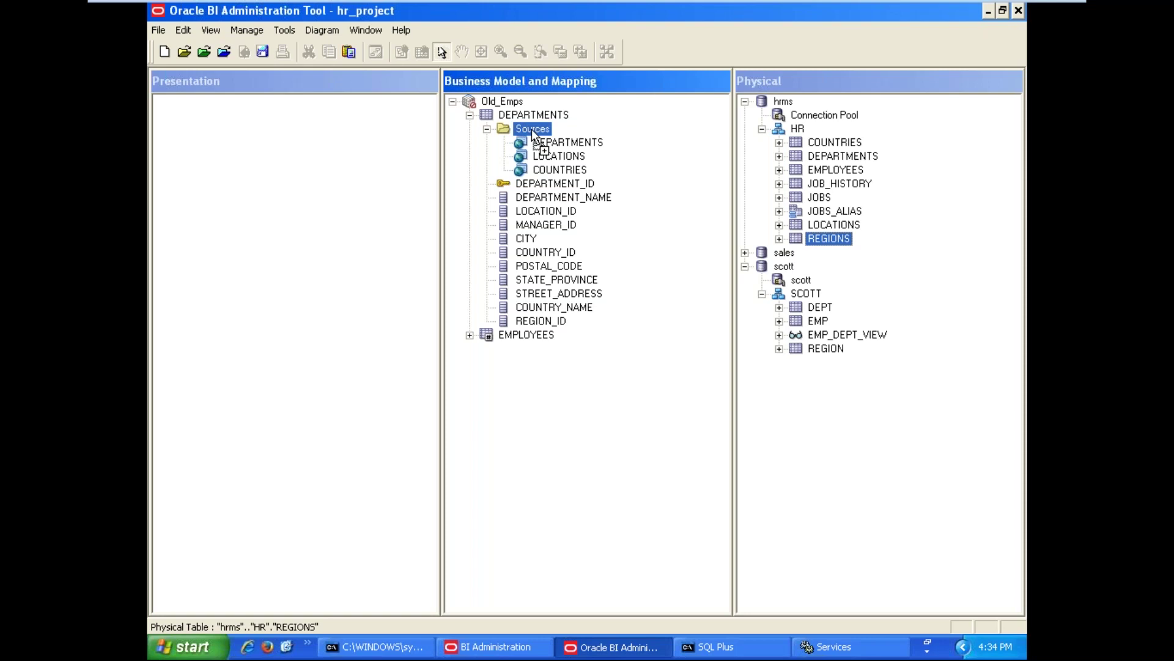
left_click_drag(534, 134, 531, 130)
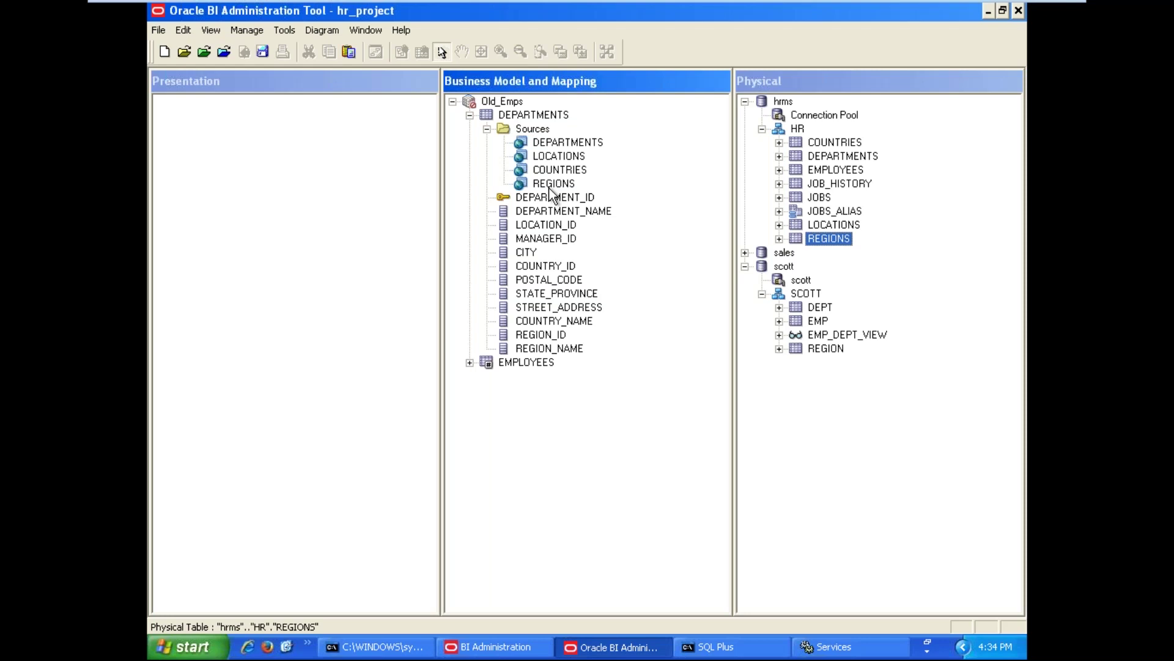
left_click(487, 128)
left_click(469, 115)
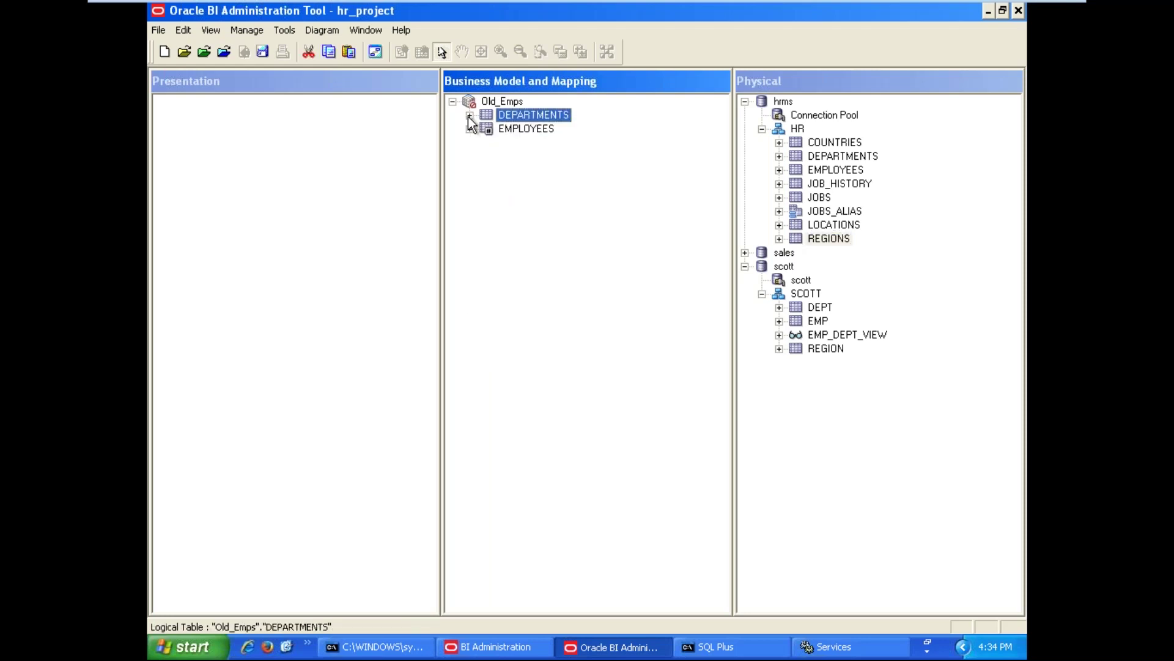
Drag the JOBS_ALIAS physical table from hrms > HR onto Old_Emps
left_click(585, 192)
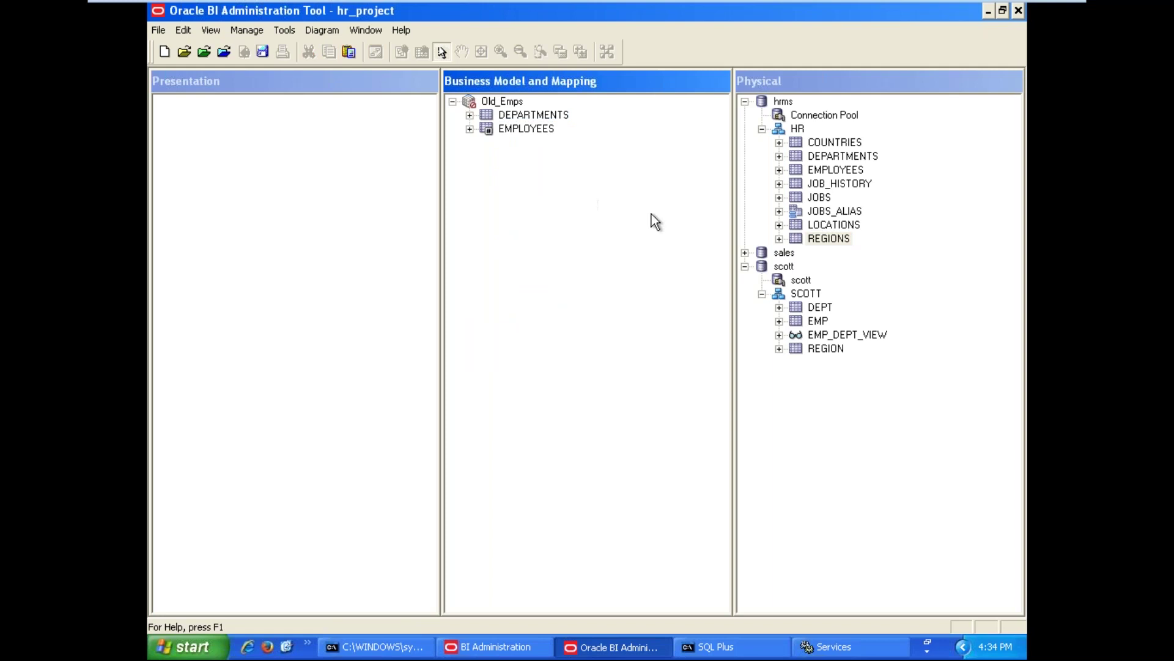
left_click(829, 214)
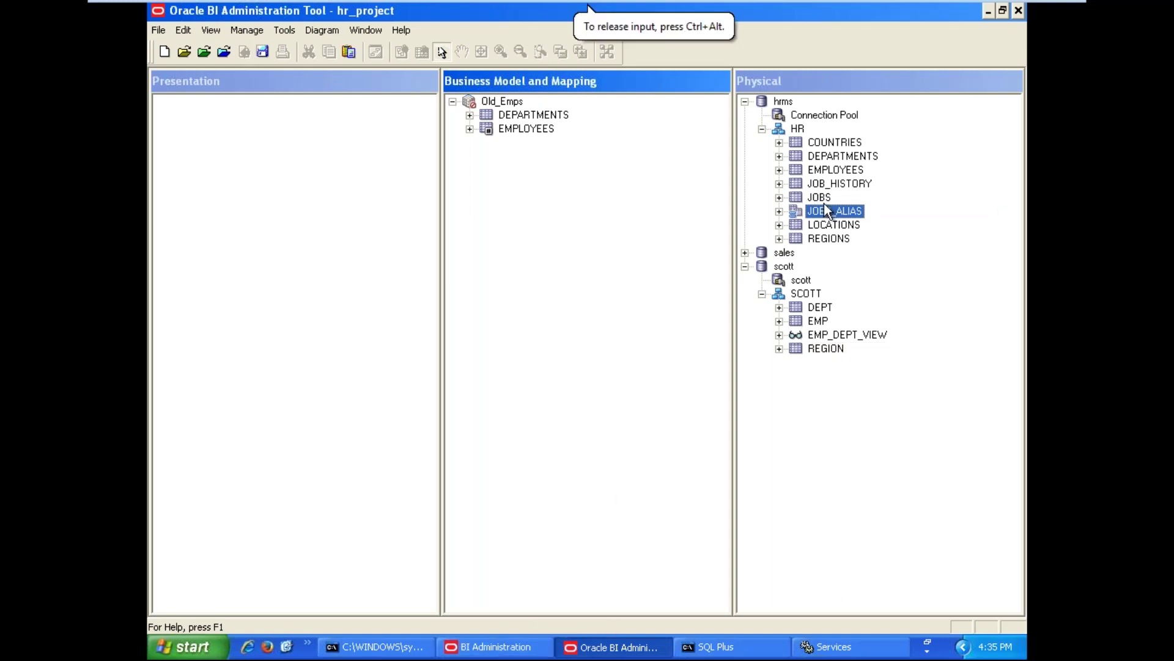
left_click_drag(824, 211, 509, 98)
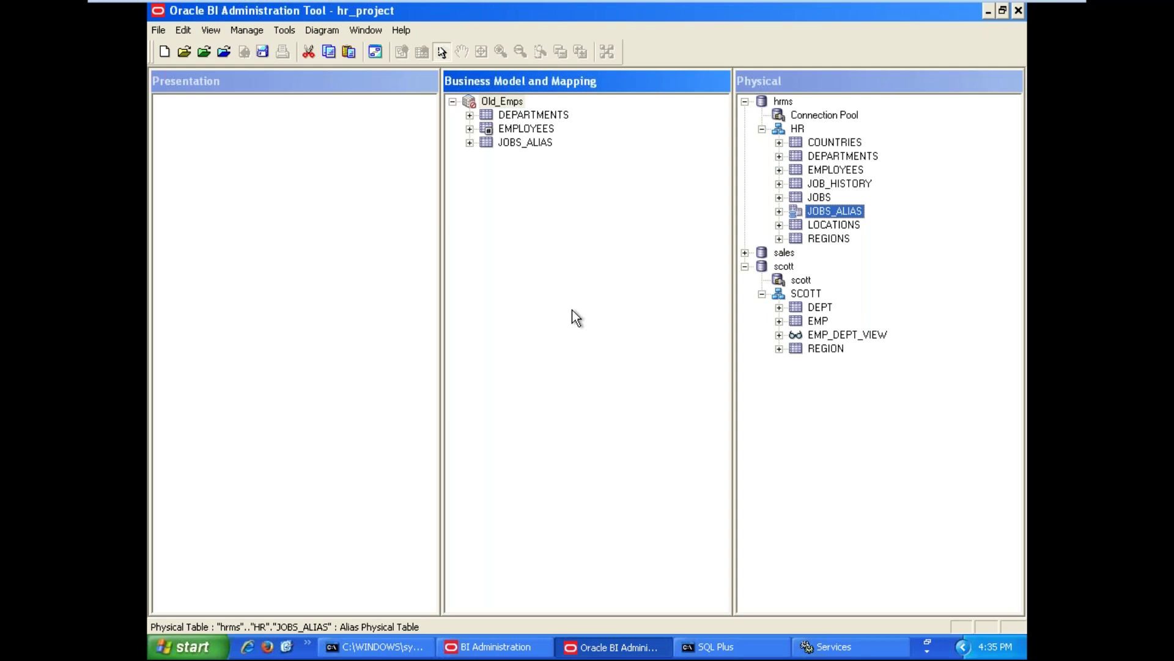
Rename the DEPARTMENTS logical table to DEPARTMENTS_DIM
right_click(522, 116)
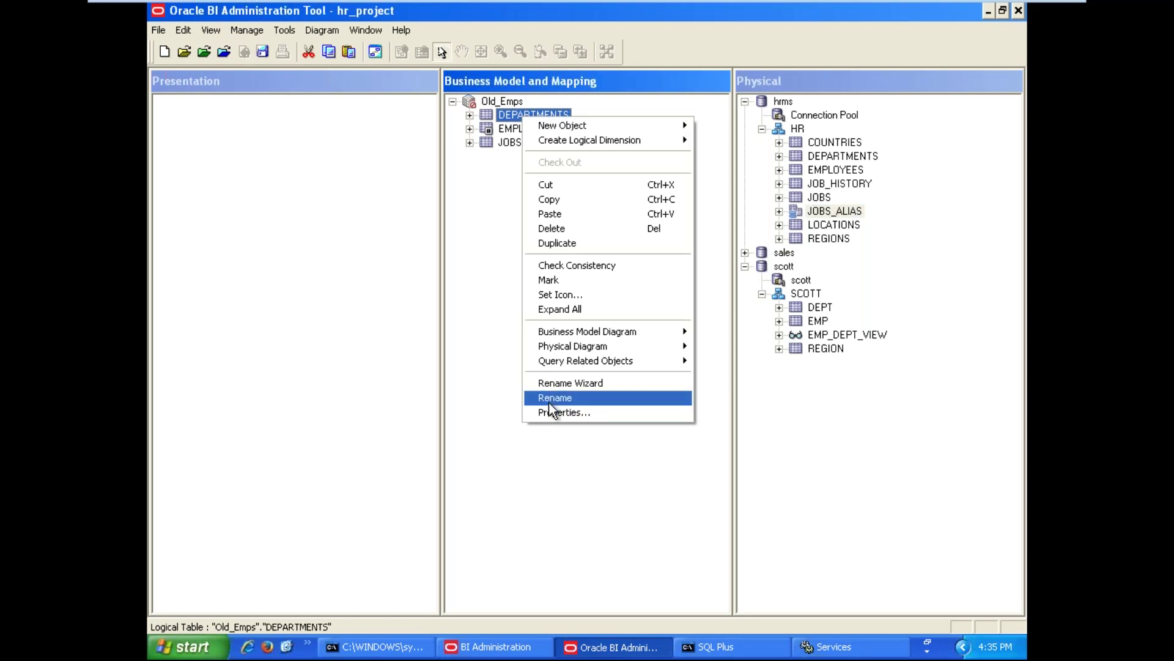
left_click(550, 398)
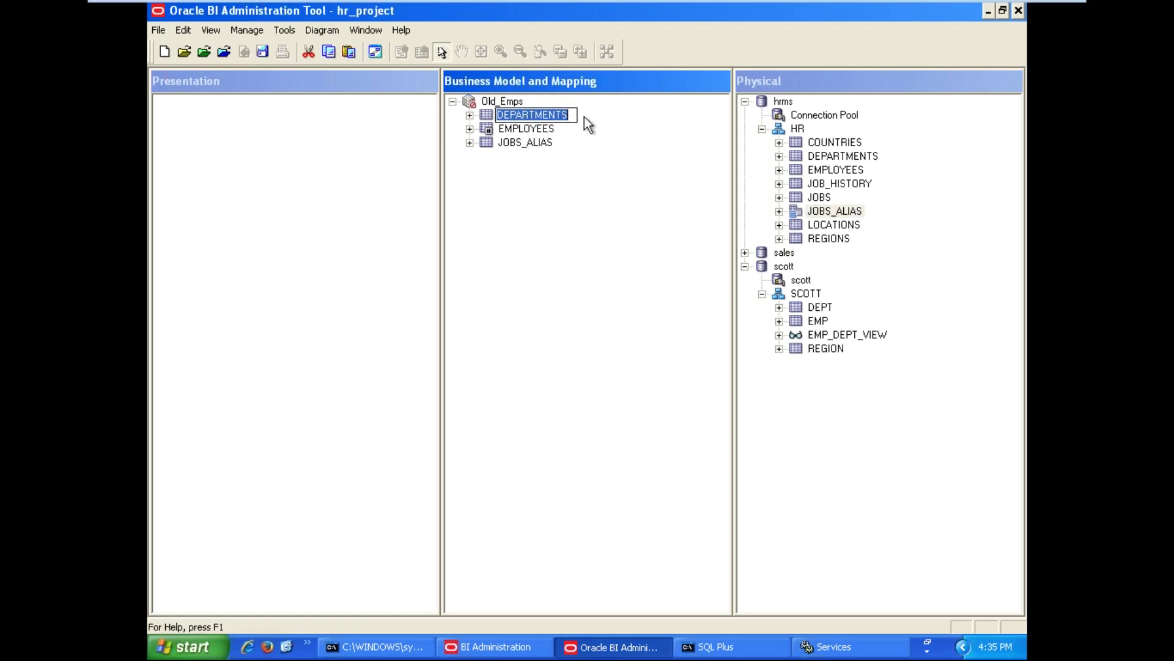
left_click(574, 115)
type("_")
key("Caps_Lock")
type("DIM")
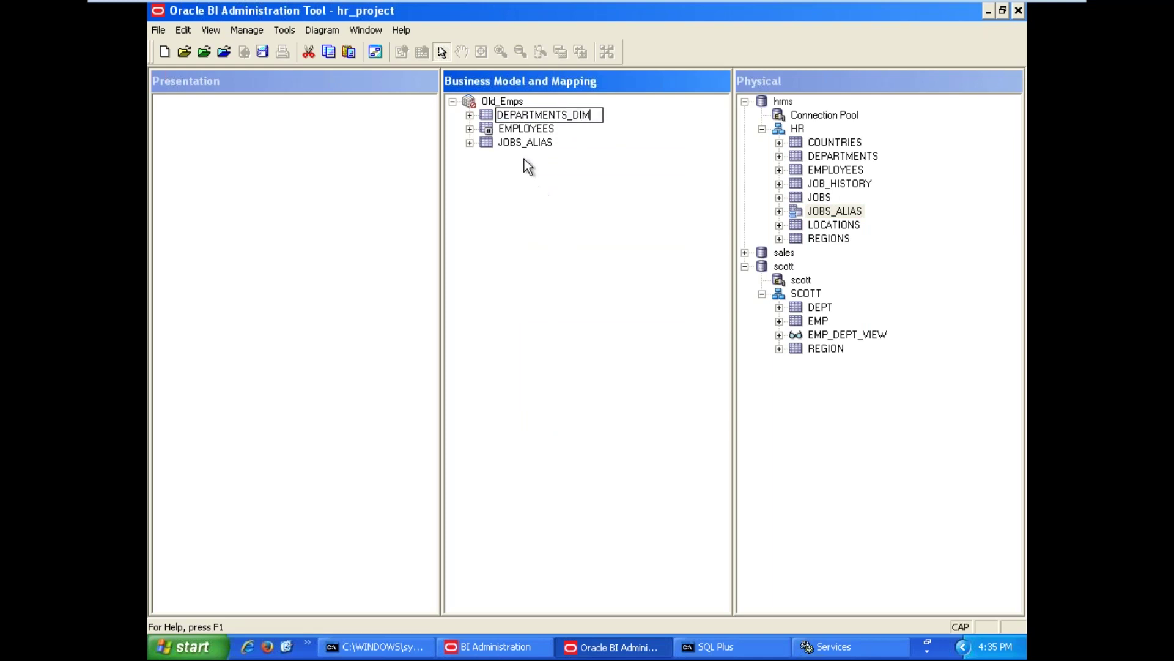
key("Return")
Rename the JOBS_ALIAS logical table to JOBS_DIM
left_click(518, 147)
right_click(519, 147)
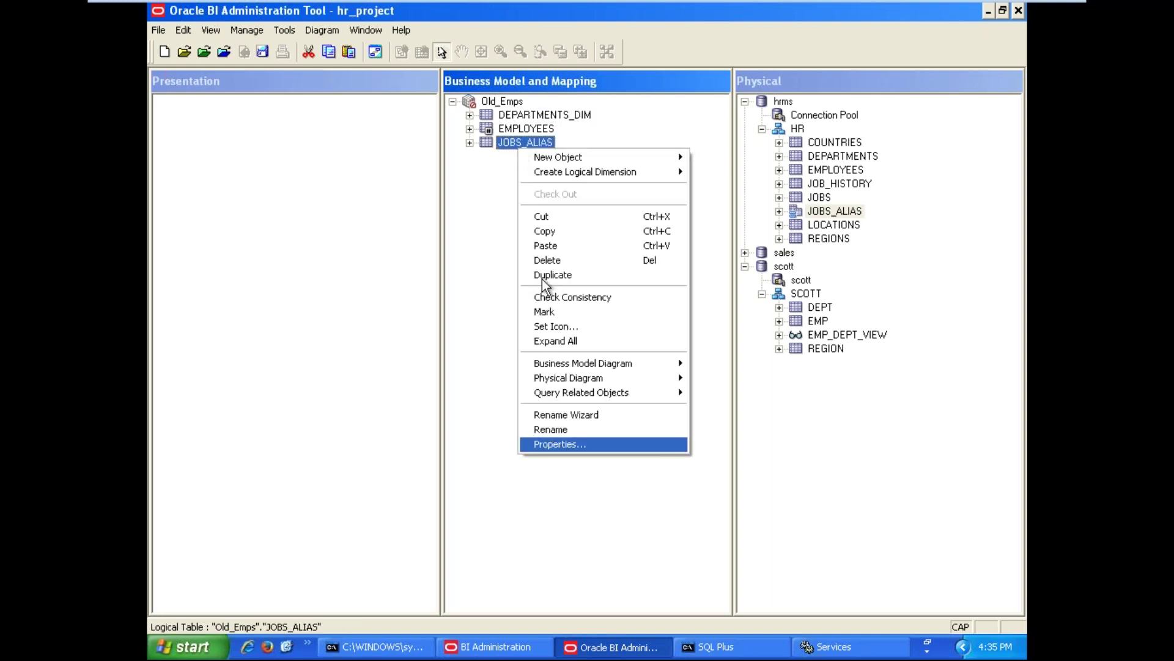
left_click(549, 430)
left_click_drag(525, 143, 571, 142)
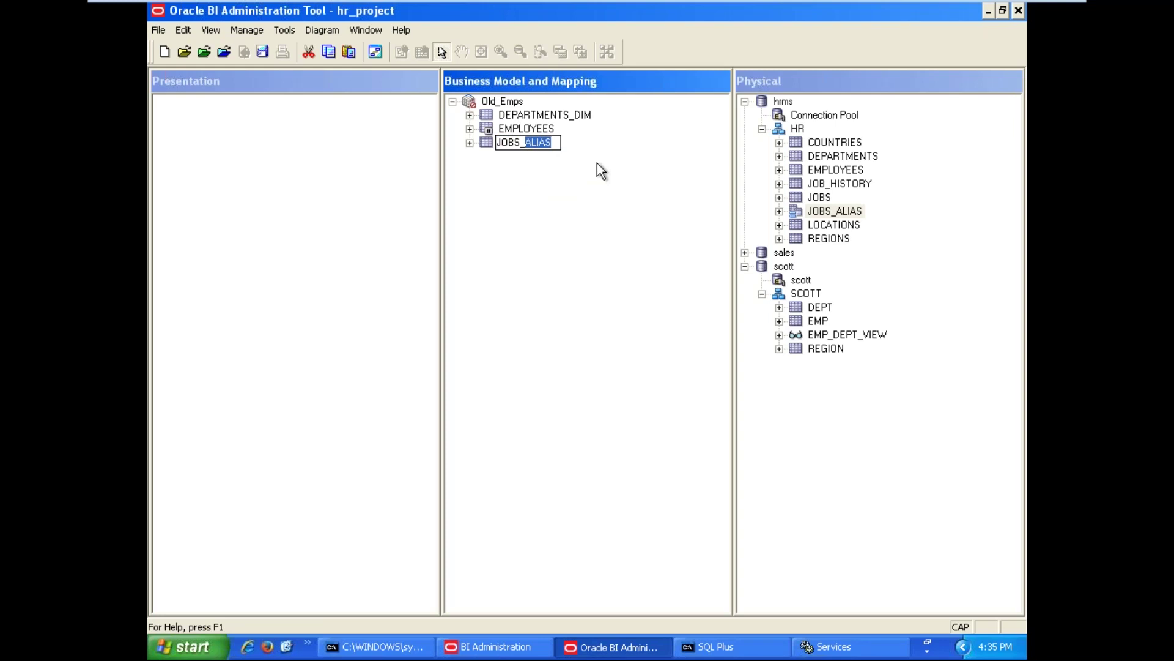
type("DIM")
key("Return")
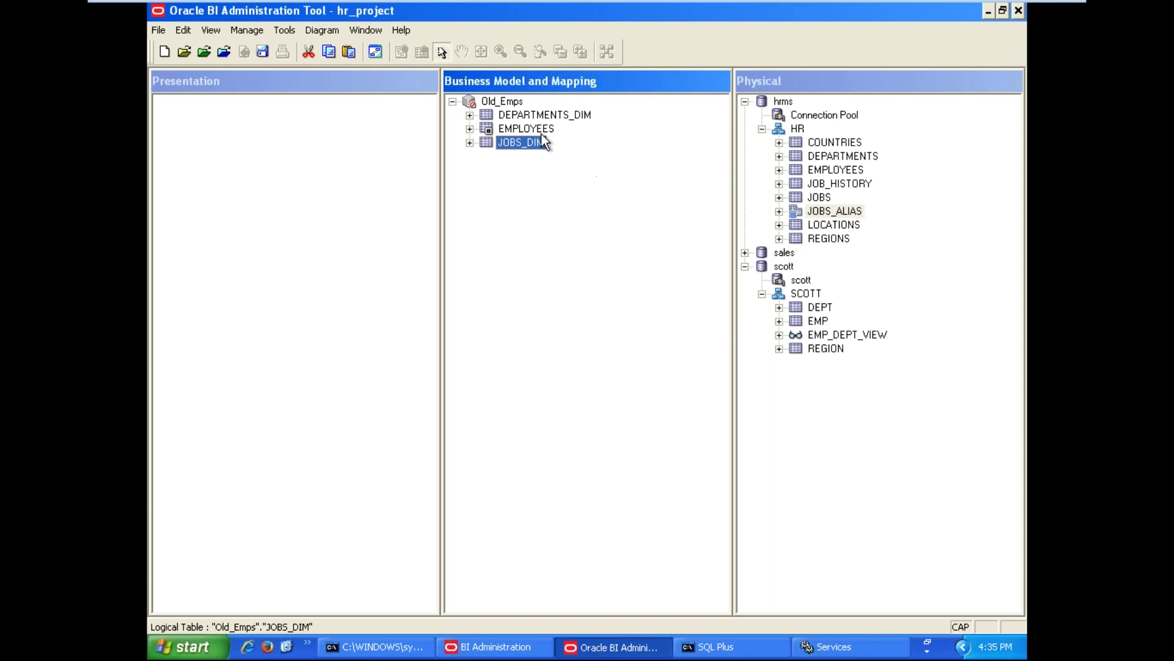
Rename EMPLOYEES to EMPLOYEES_FCT and expand it to list its columns
left_click(537, 129)
right_click(542, 132)
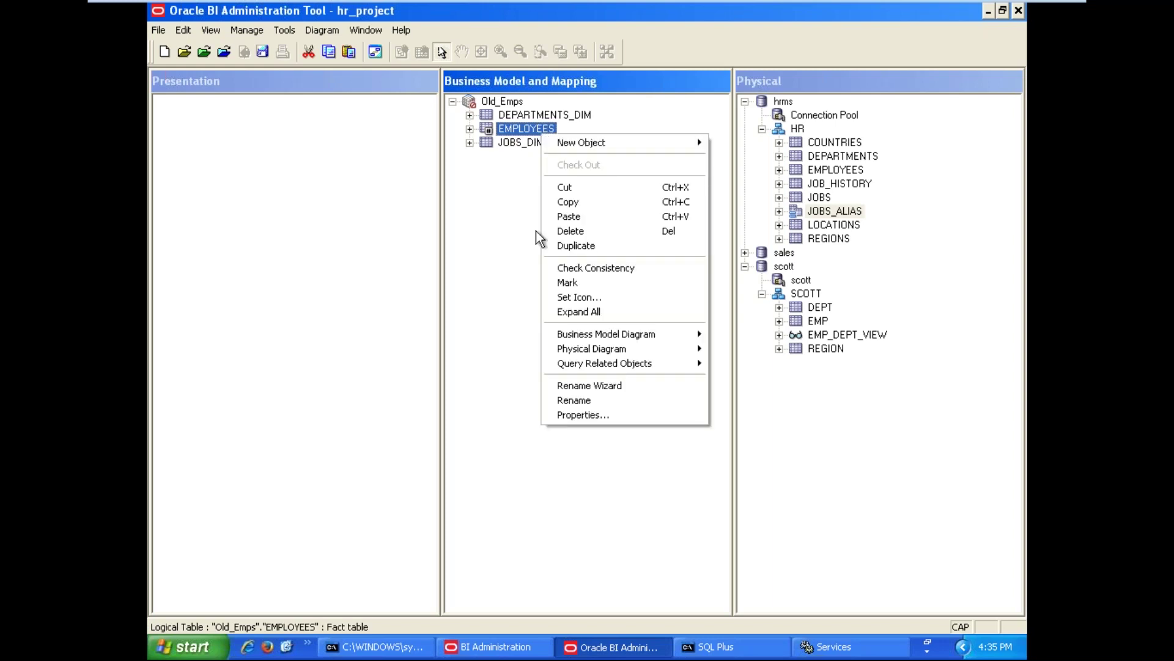
left_click(574, 400)
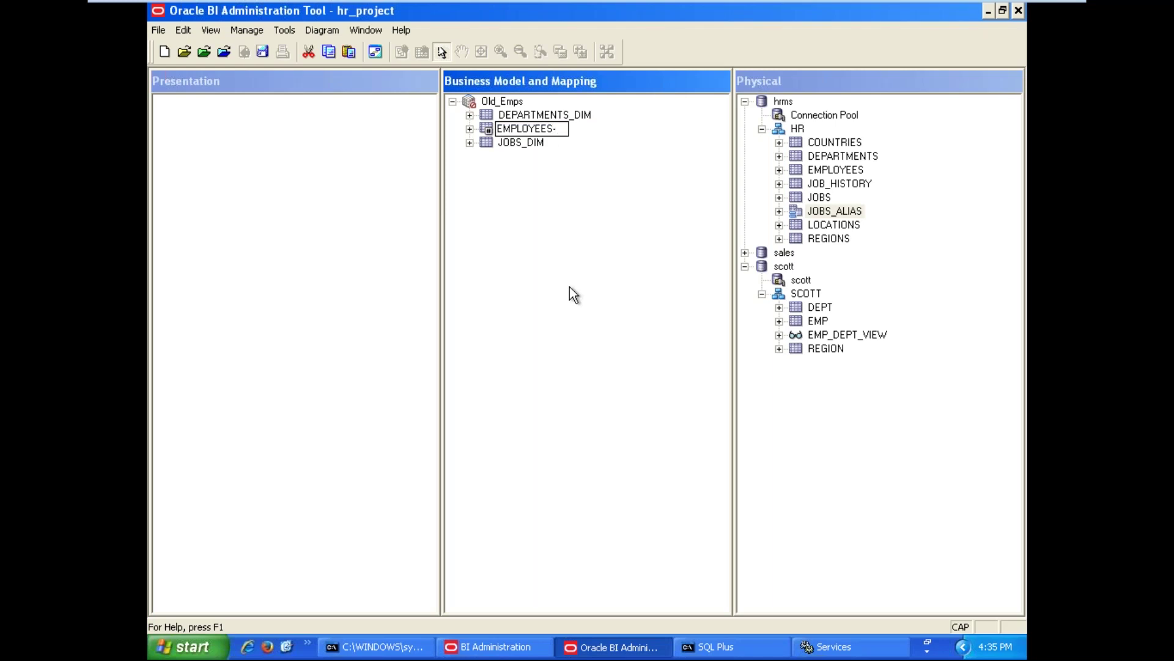
type("_FCT")
key("Return")
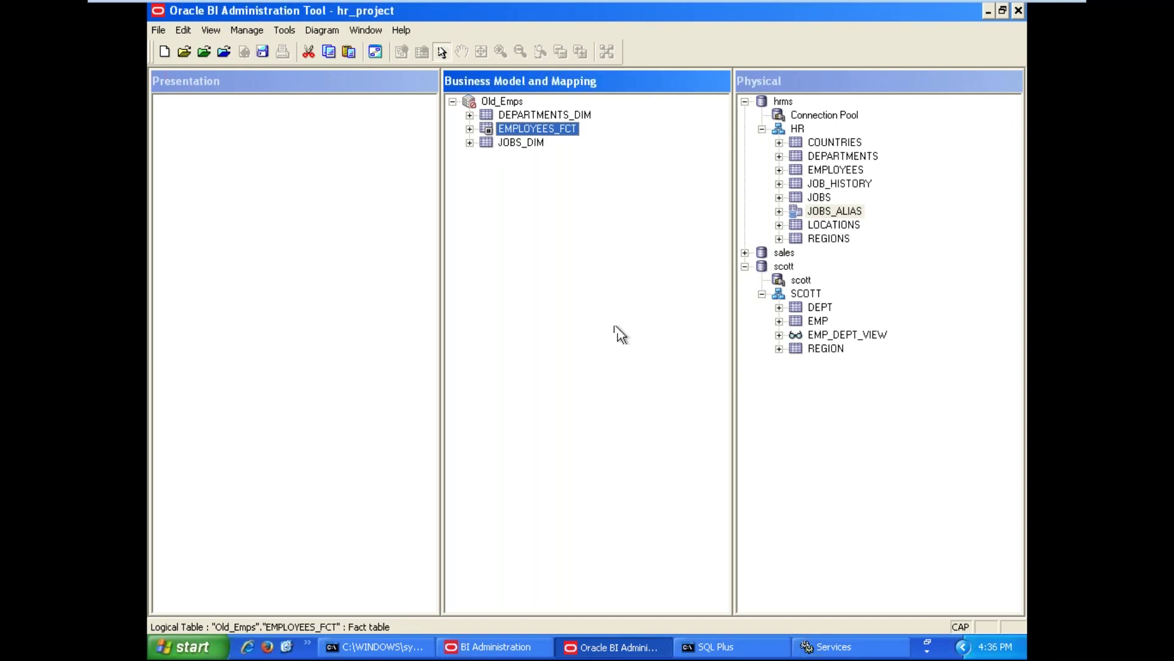
left_click(469, 129)
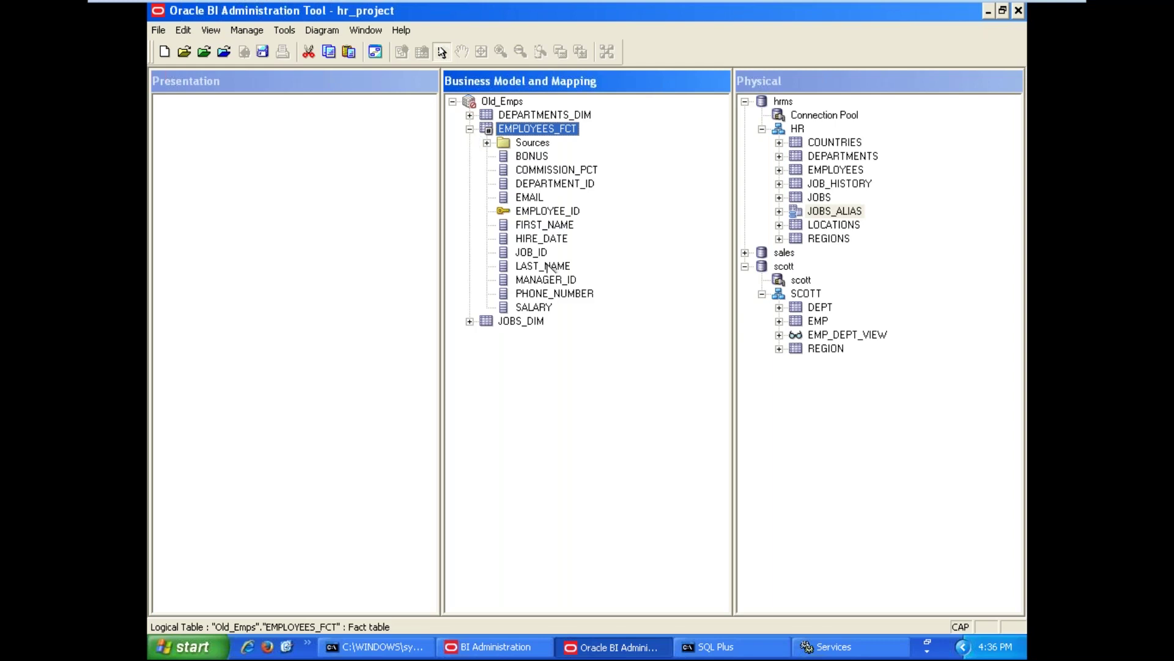
left_click(596, 357)
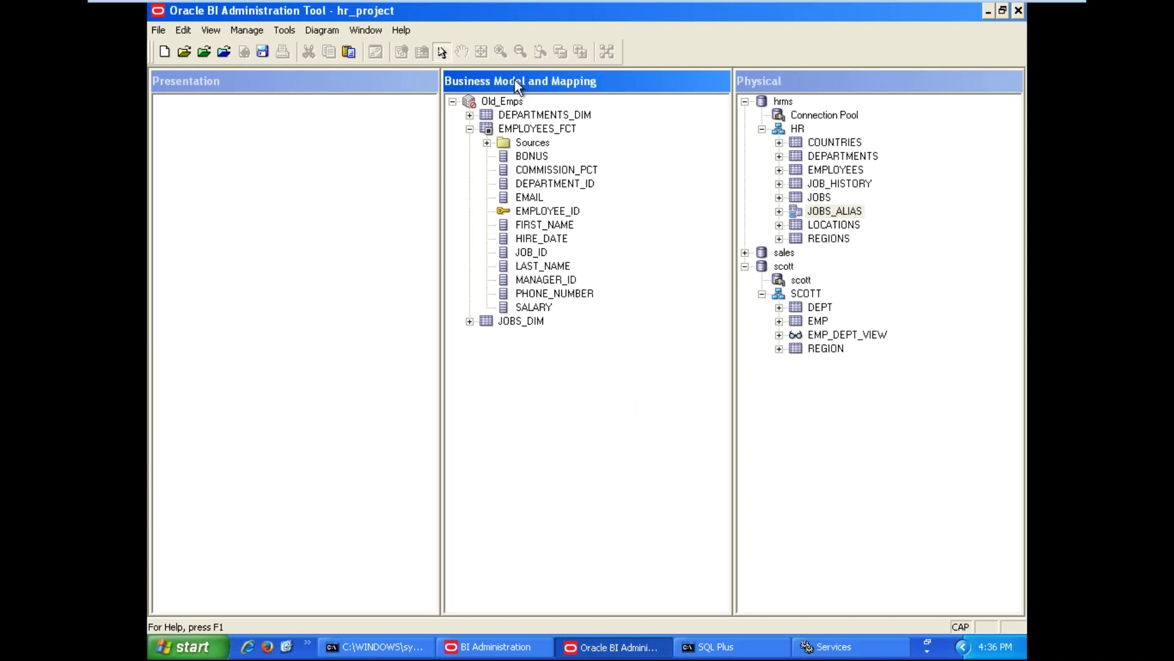
left_click(505, 100)
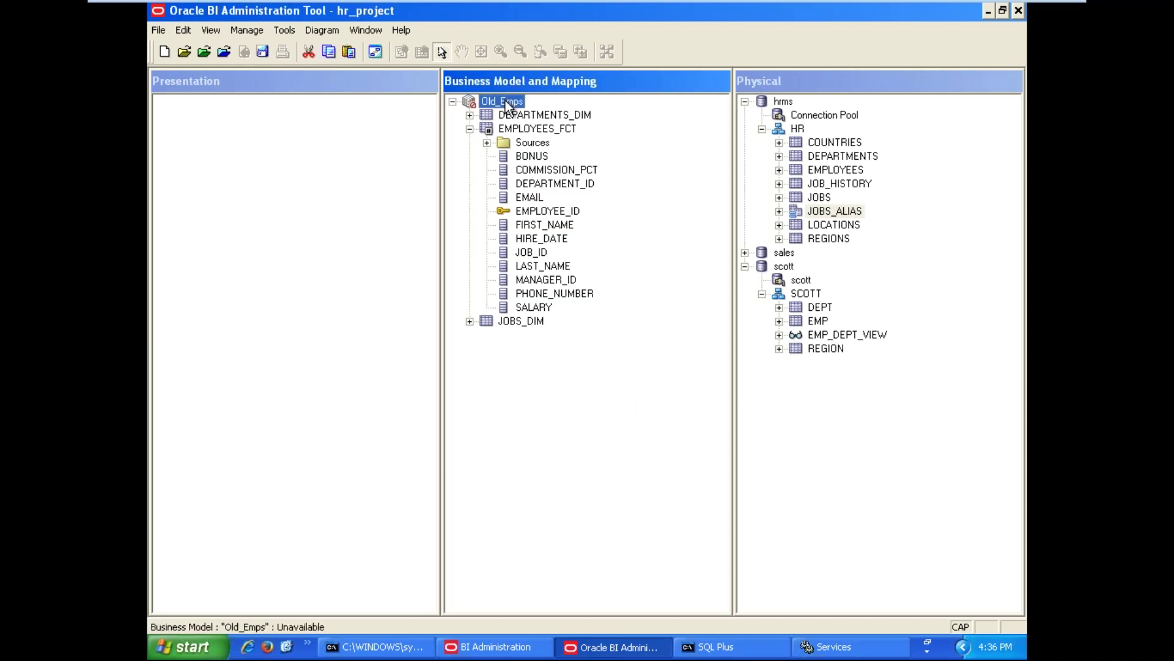
right_click(506, 100)
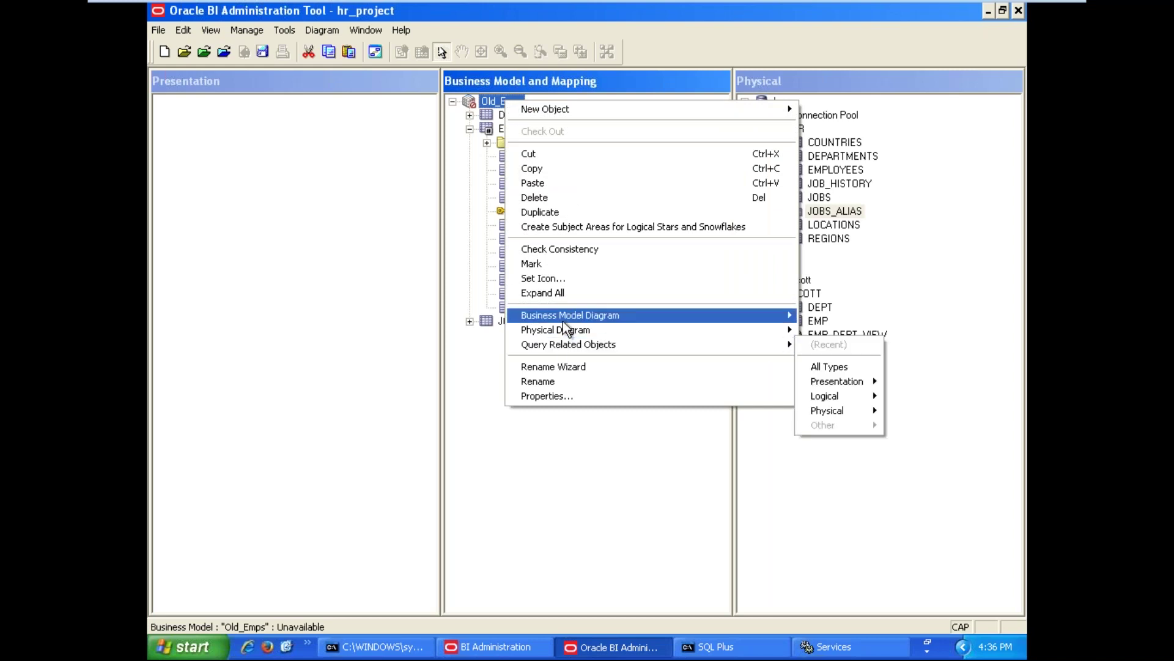
mouse_move(563, 321)
left_click(837, 317)
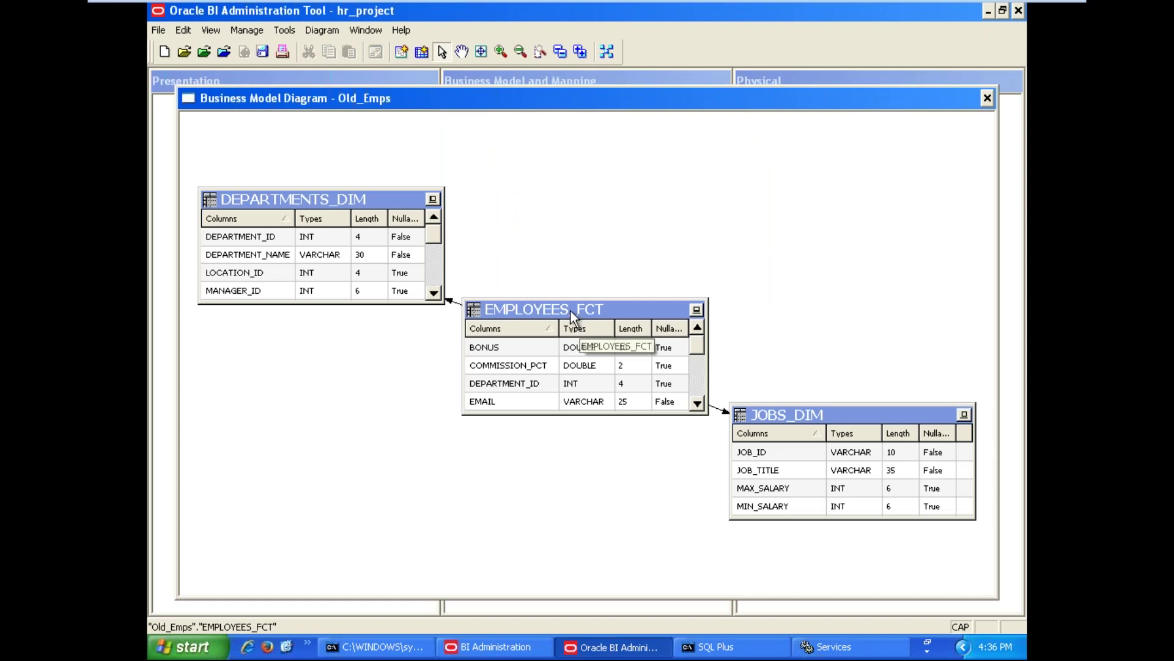
left_click(570, 308)
left_click_drag(569, 308, 664, 165)
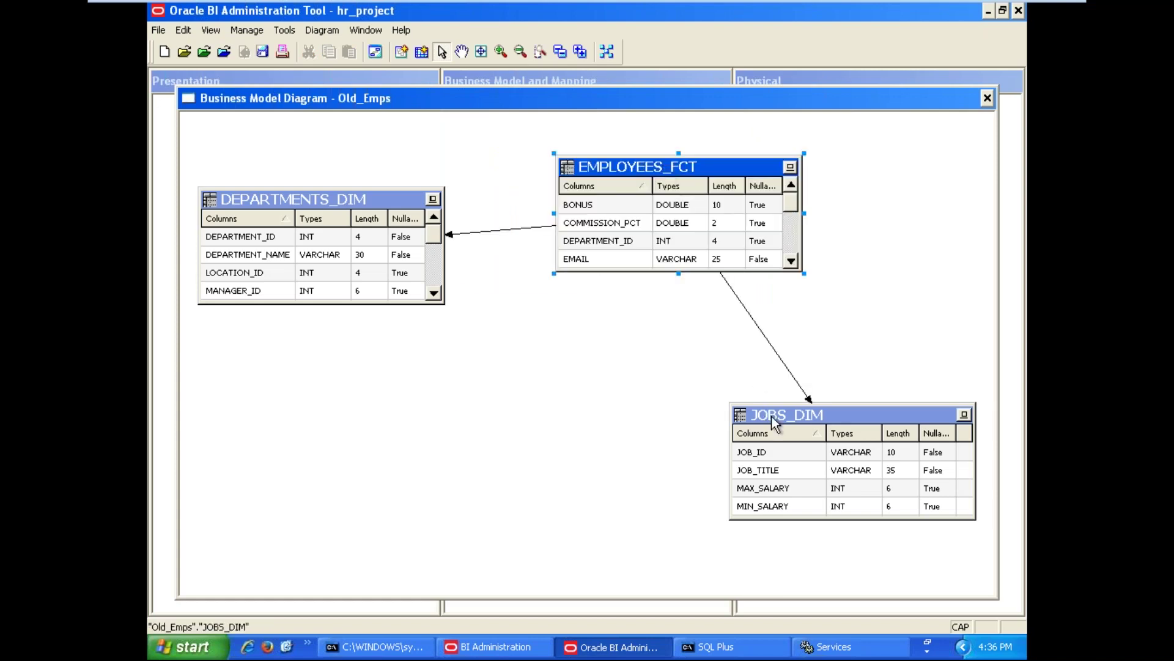
left_click(553, 396)
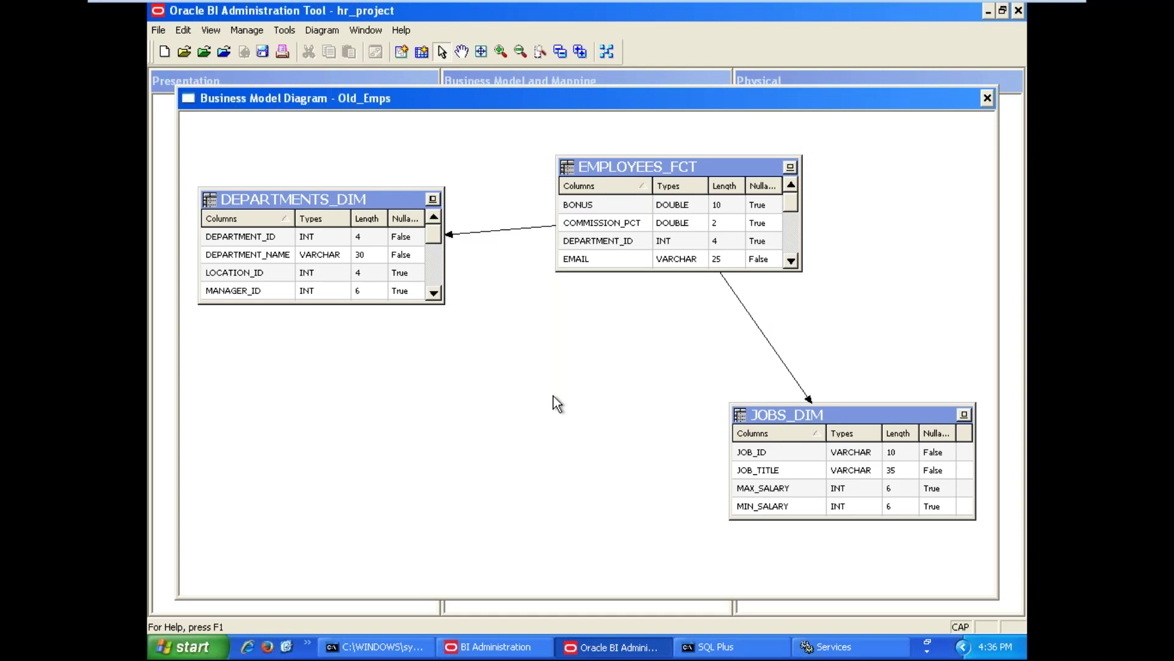
left_click(481, 232)
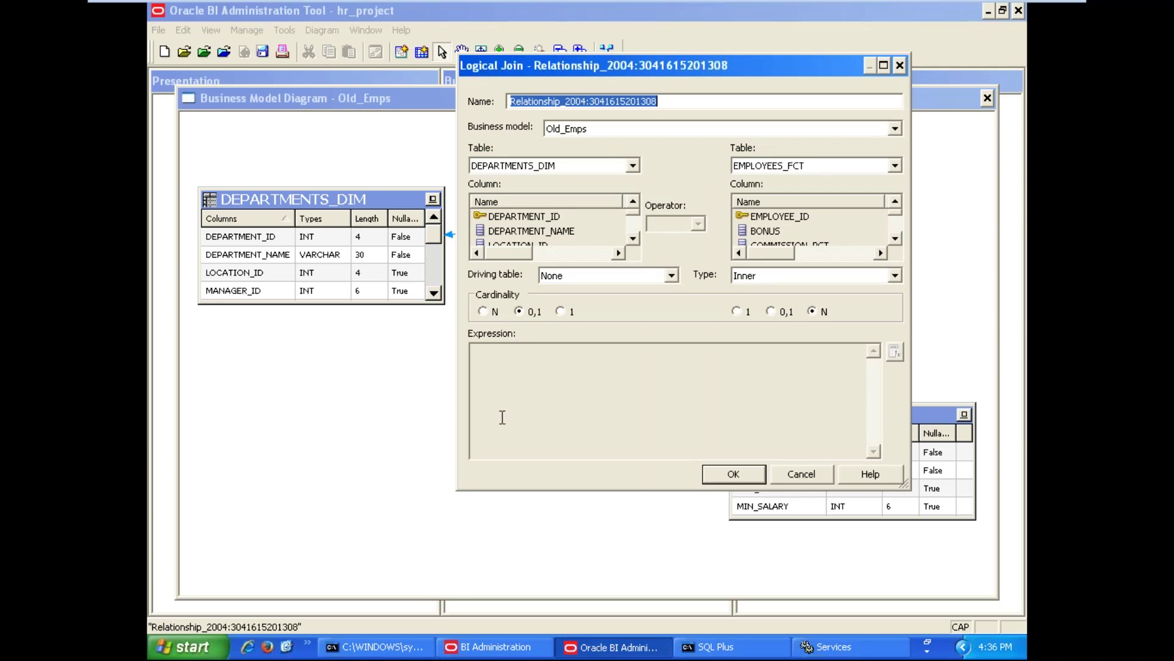
left_click(795, 468)
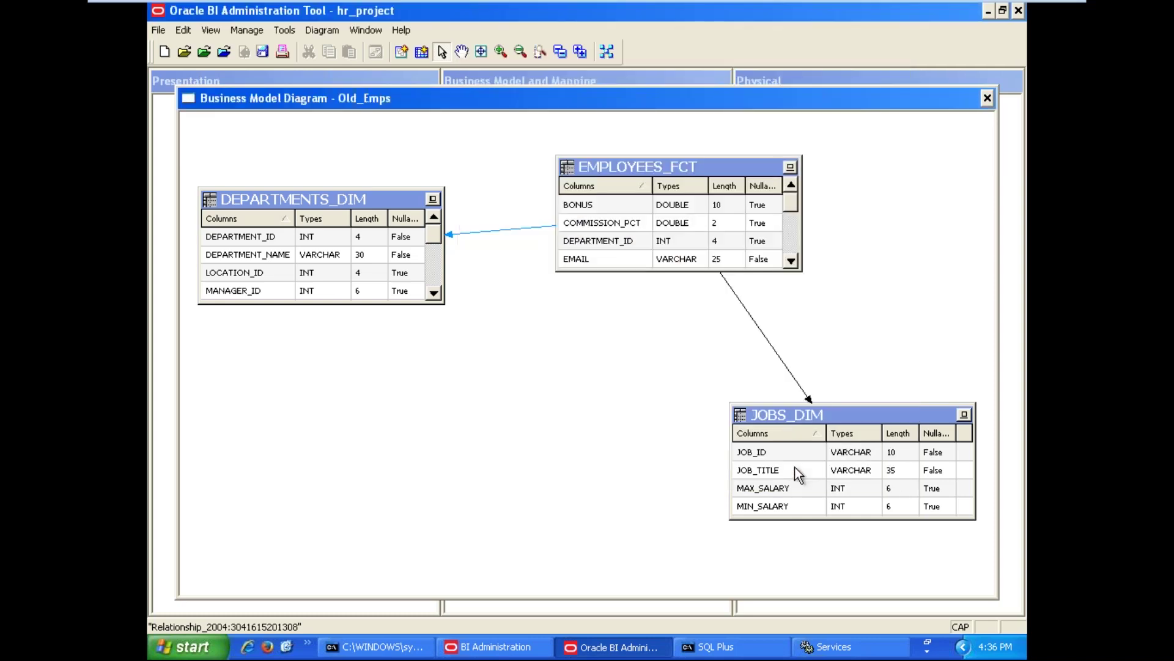
left_click(988, 97)
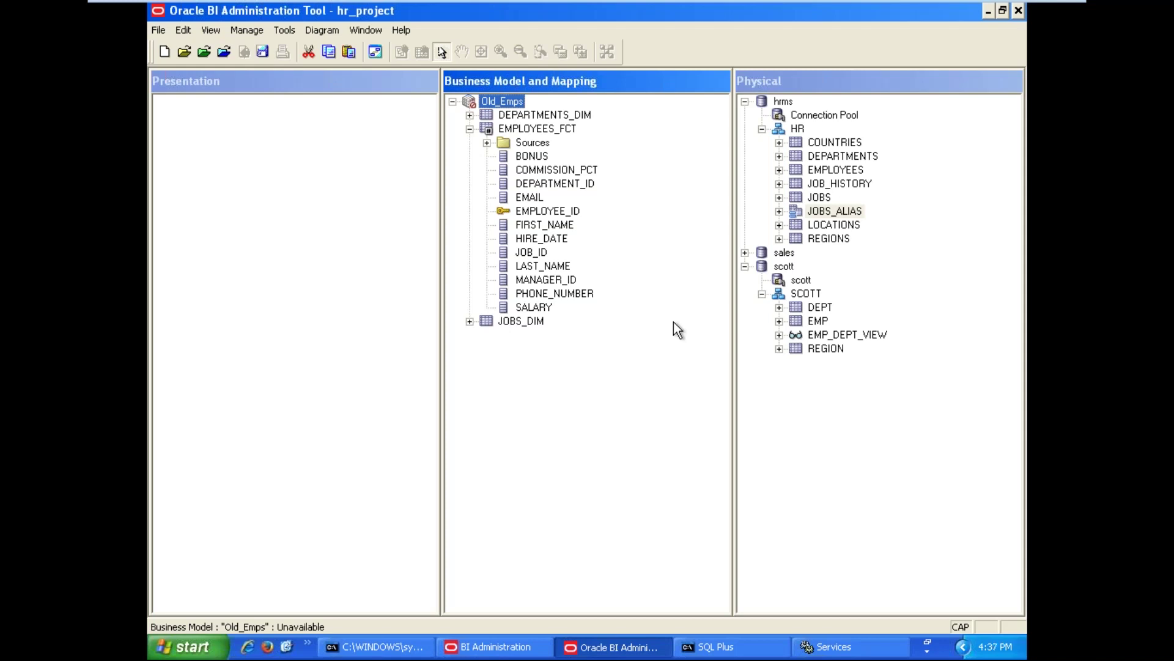
Delete the DEPARTMENT_ID and JOB_ID columns from EMPLOYEES_FCT
left_click(583, 189)
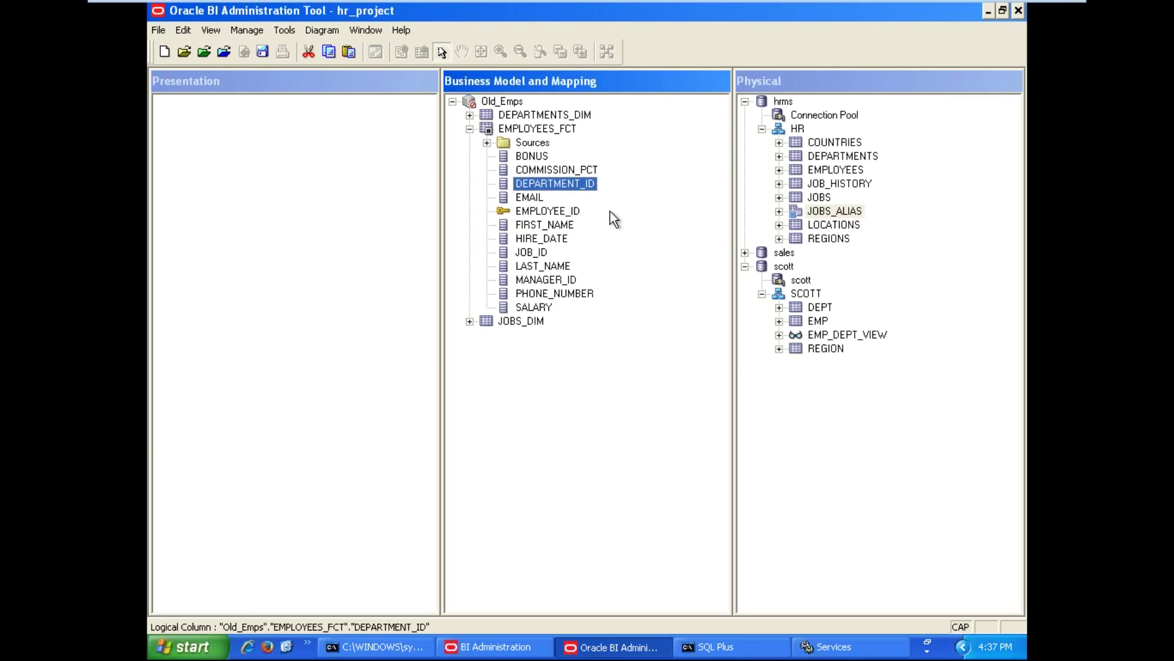
key("Delete")
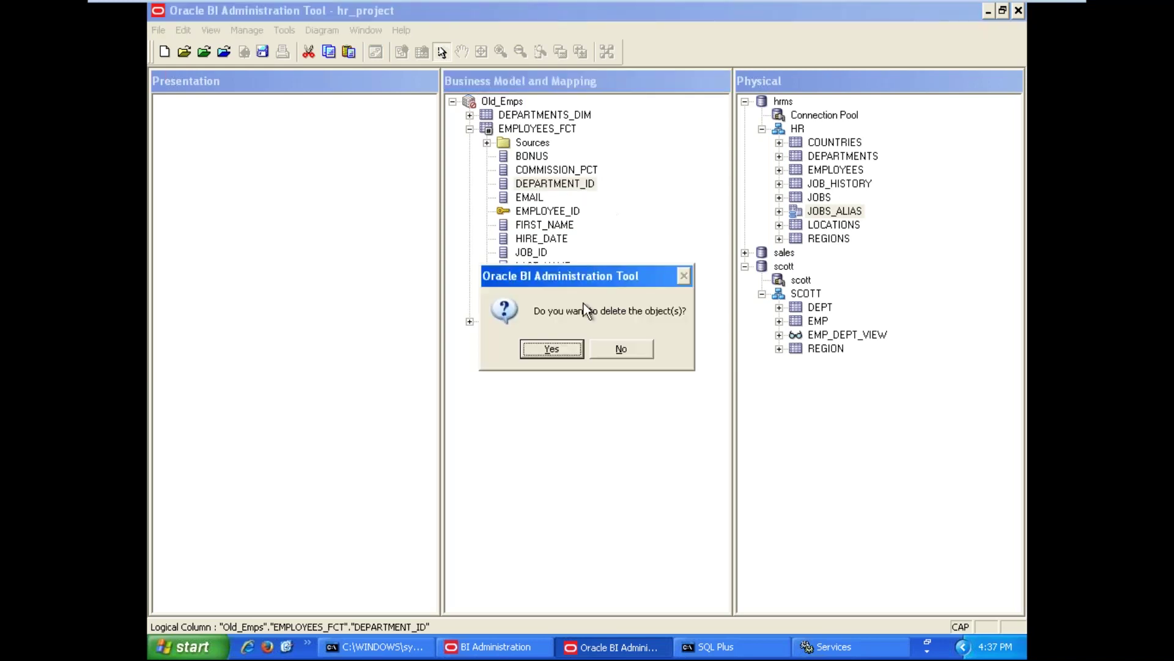
left_click(553, 348)
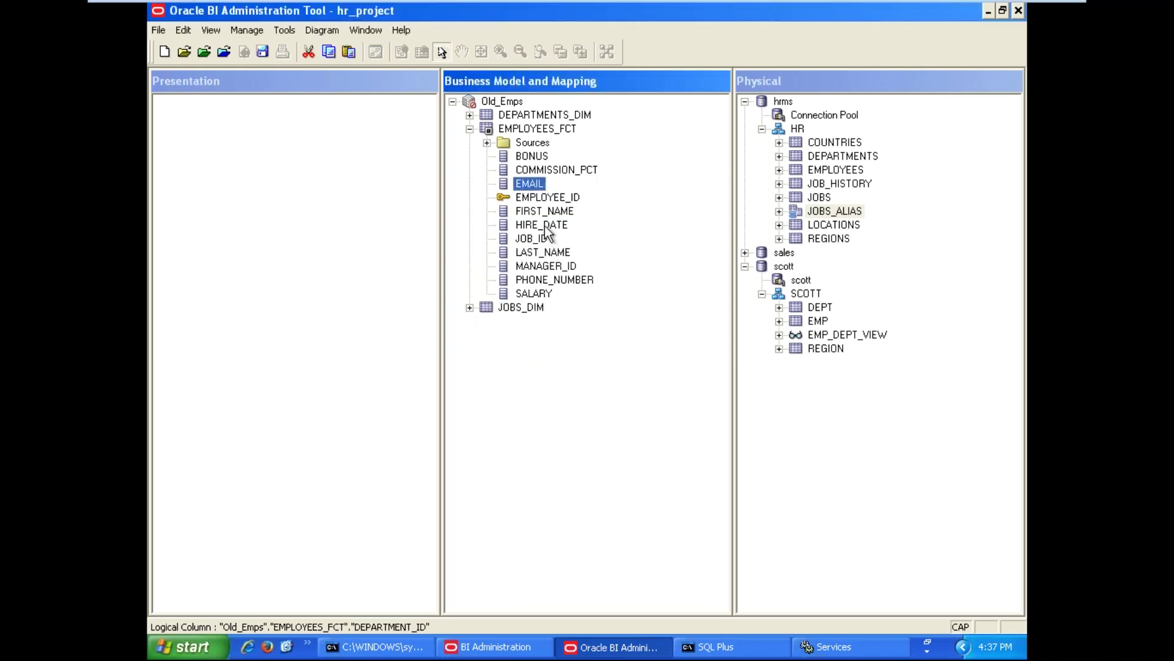
left_click(536, 240)
key("Delete")
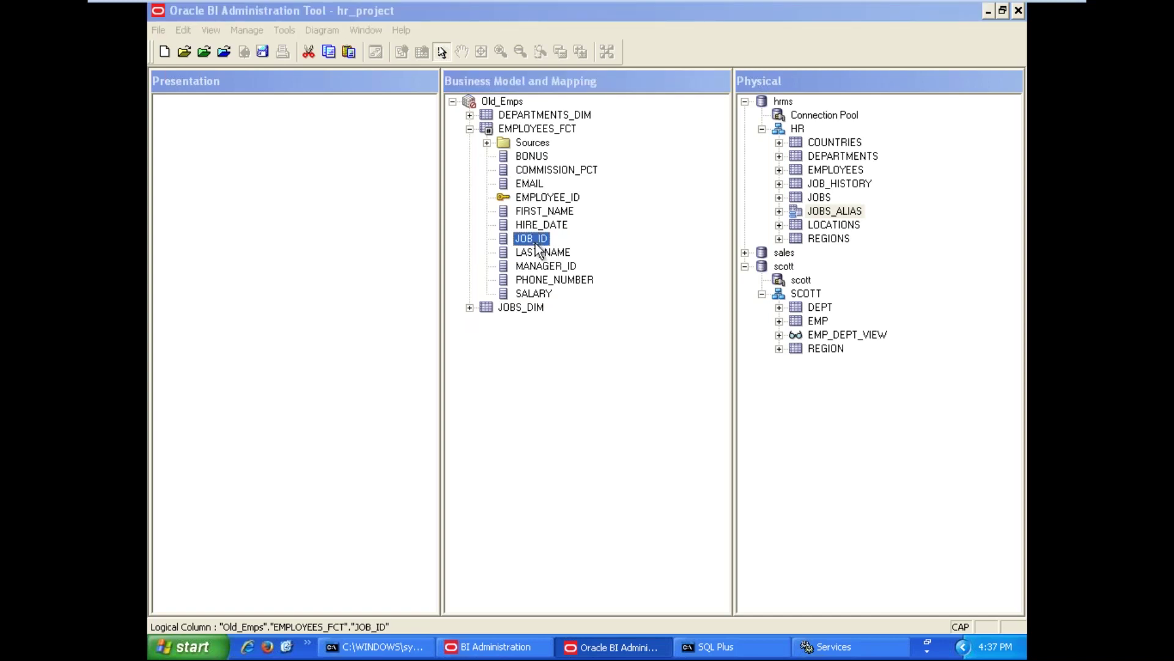
left_click(563, 345)
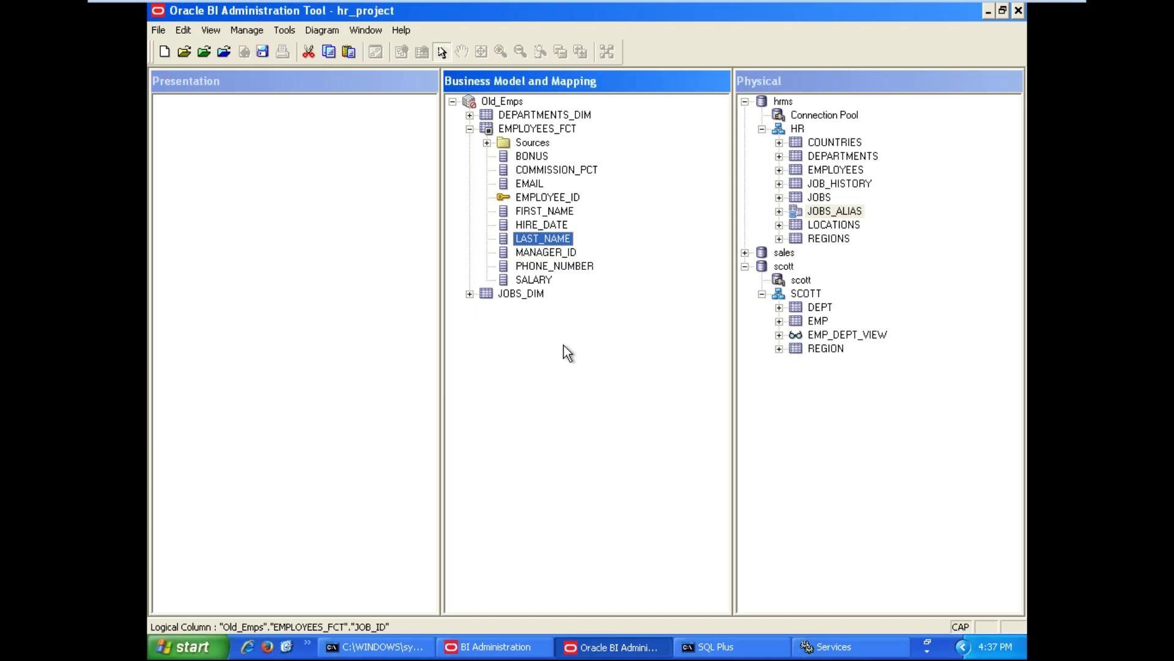
Duplicate the LAST_NAME column and open the properties of the copy LAST_NAME#1
left_click(546, 213)
left_click(549, 239)
right_click(551, 240)
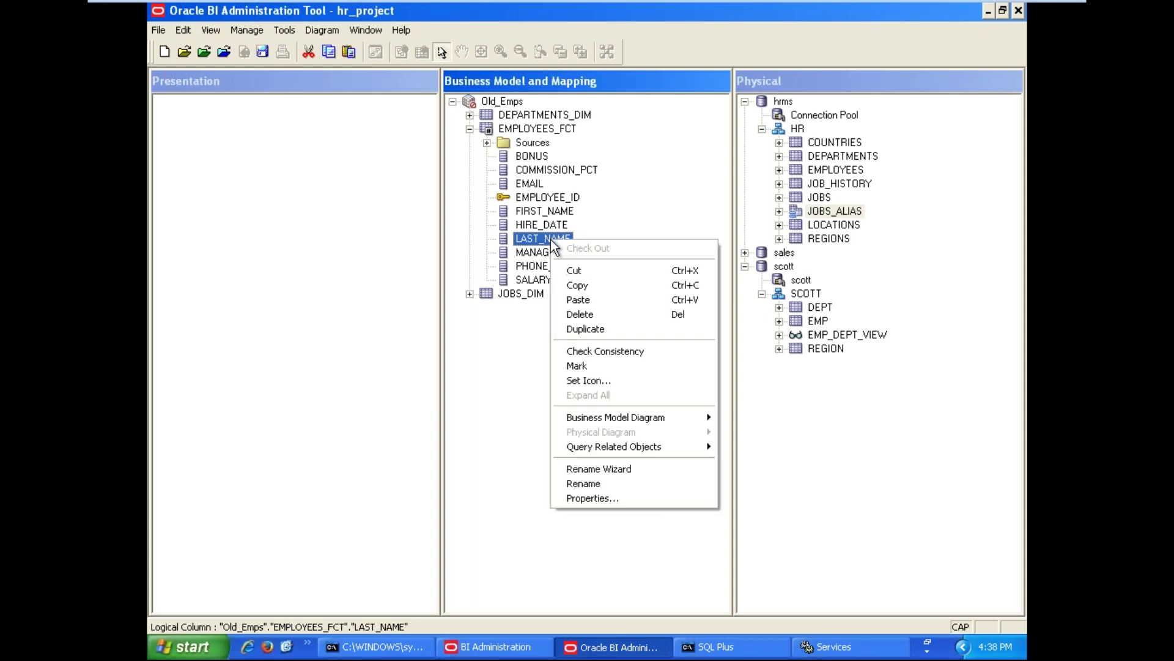
left_click(580, 334)
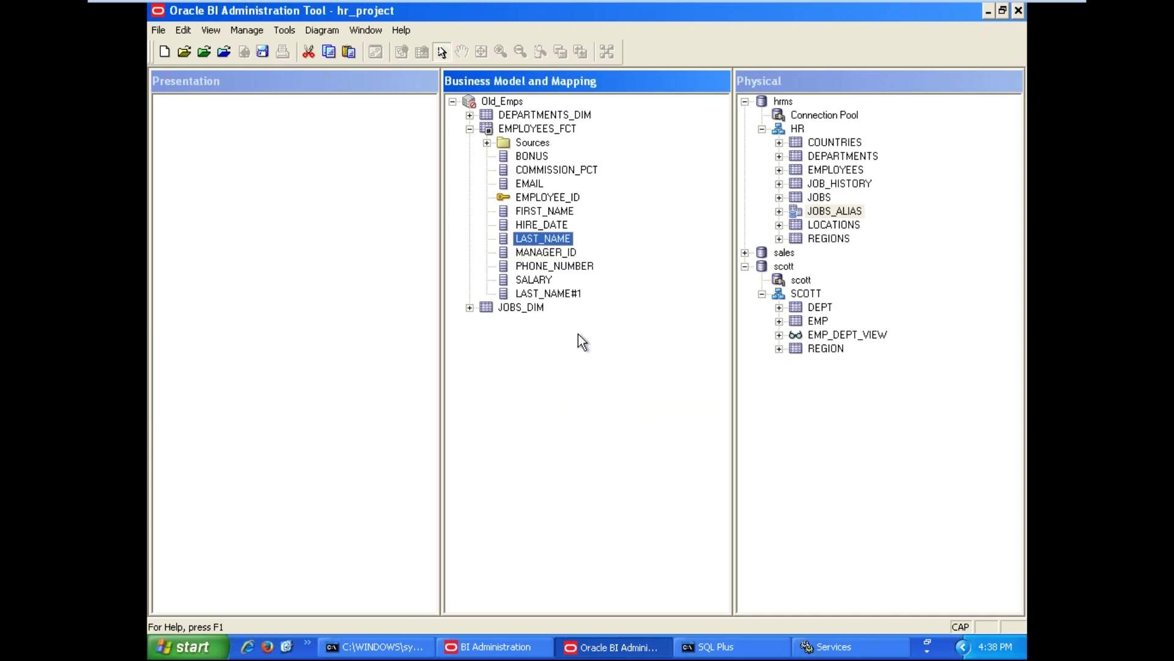
left_click(544, 297)
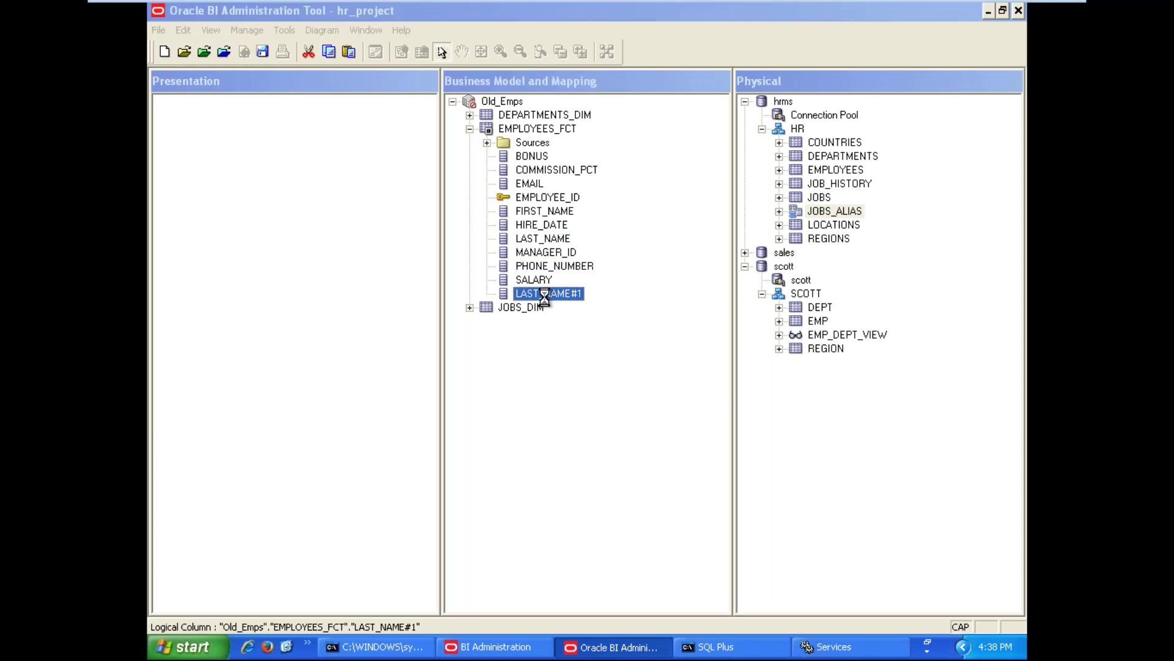
double_click(545, 296)
On the General tab, replace the name LAST_NAME#1 with EMPLOYEE_NAME
left_click(475, 62)
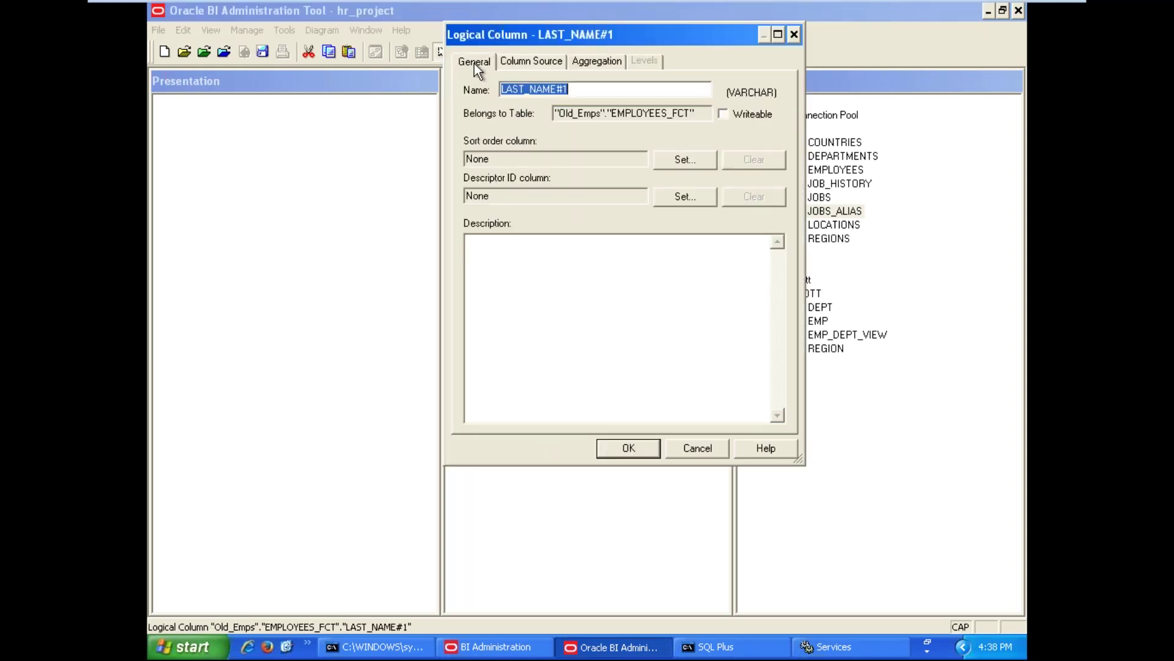
left_click(585, 90)
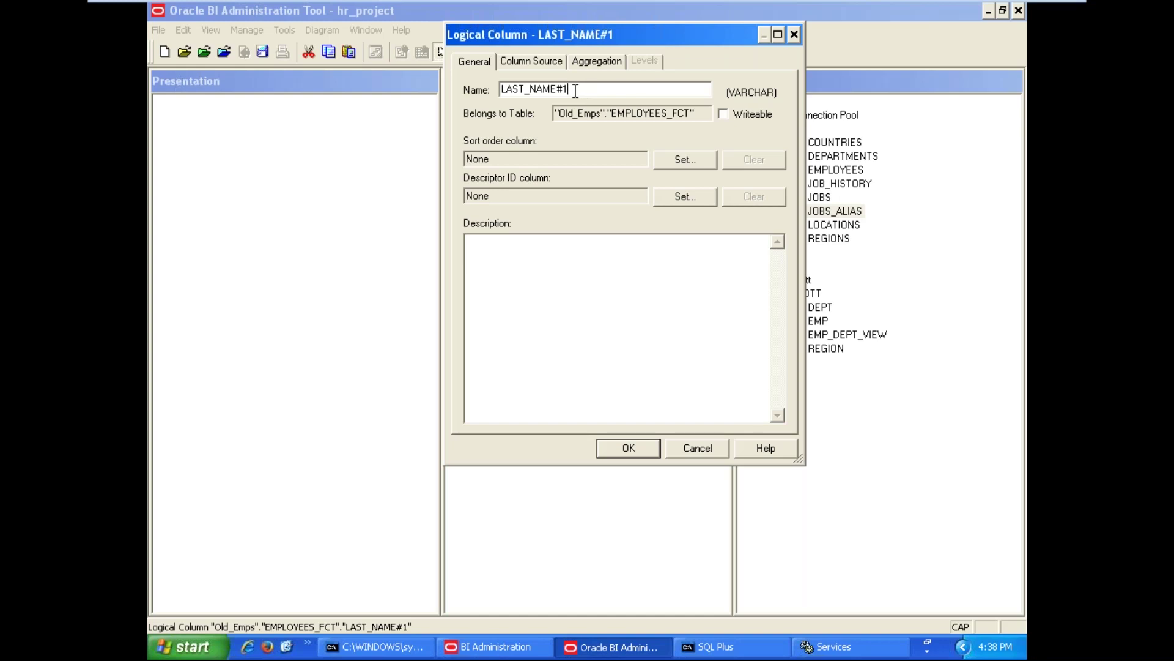
left_click_drag(575, 90, 447, 85)
type("E")
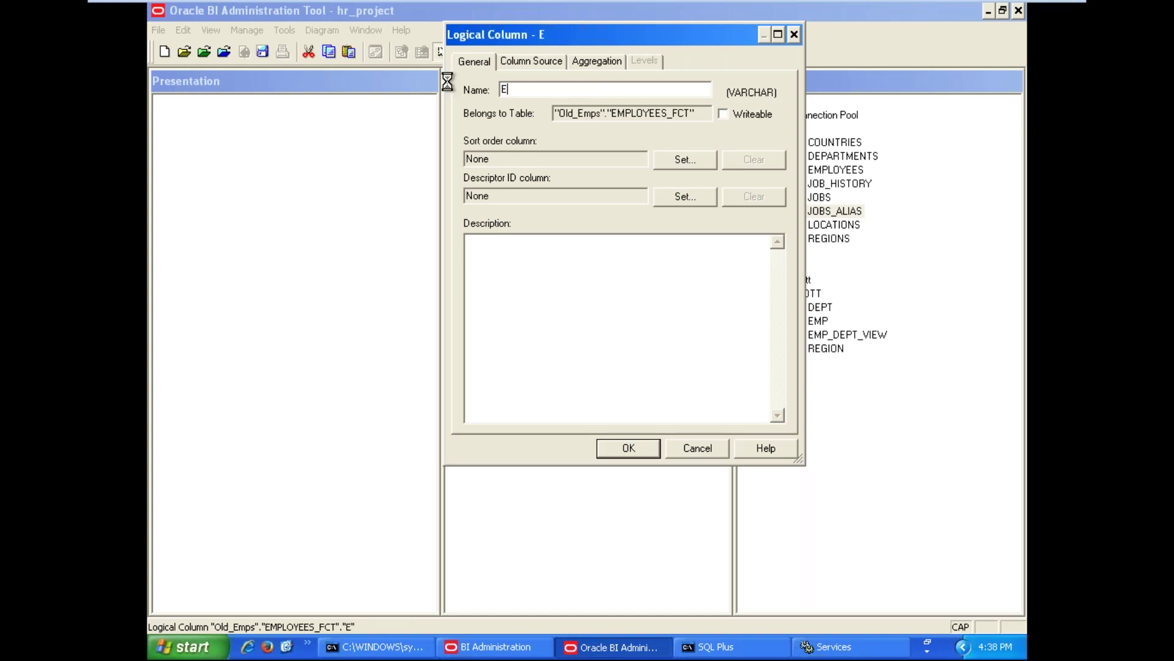
type("MPLOYEE")
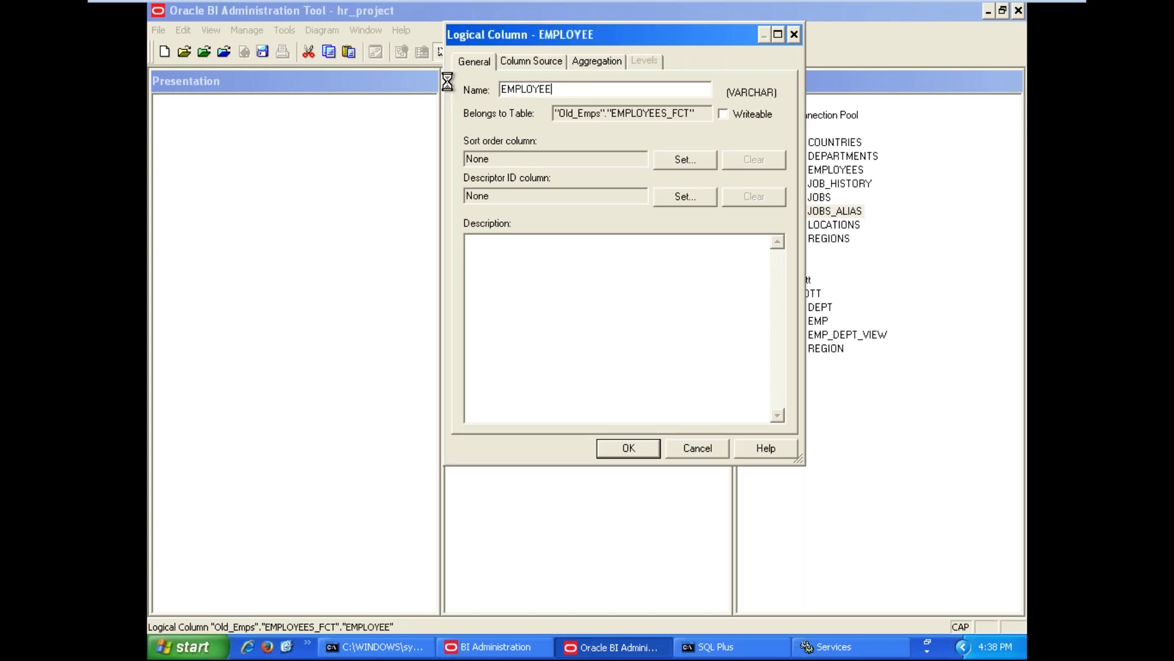
type("_NAME")
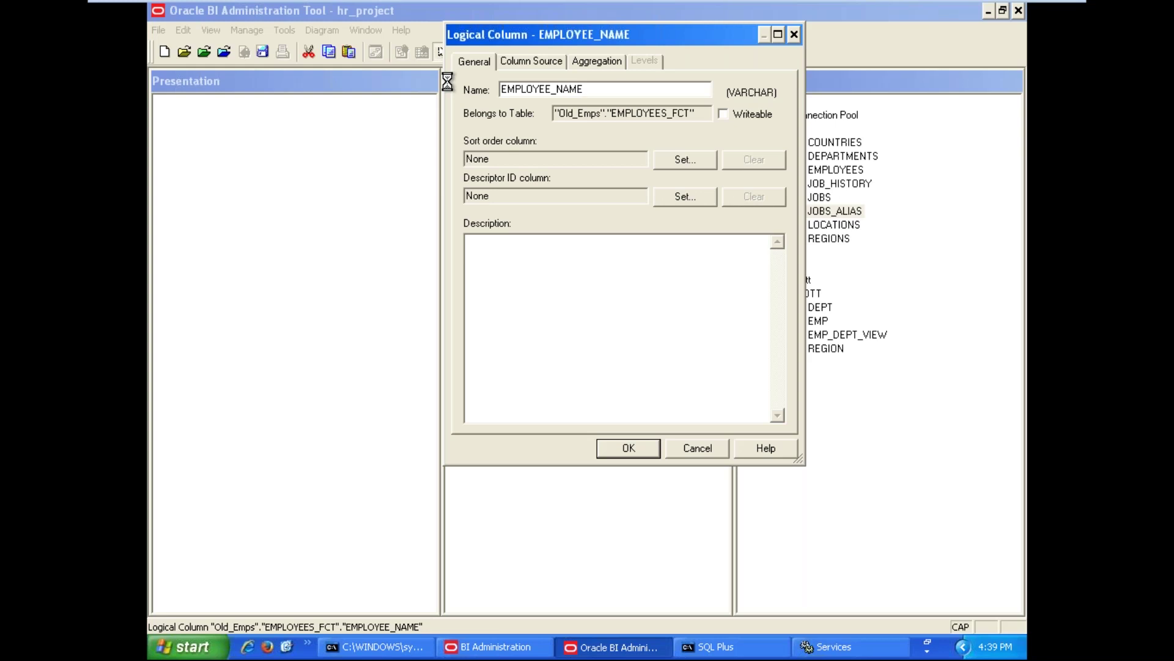
Set EMPLOYEE_NAME's Column Source to derive from an expression and open the Expression Builder
left_click(531, 63)
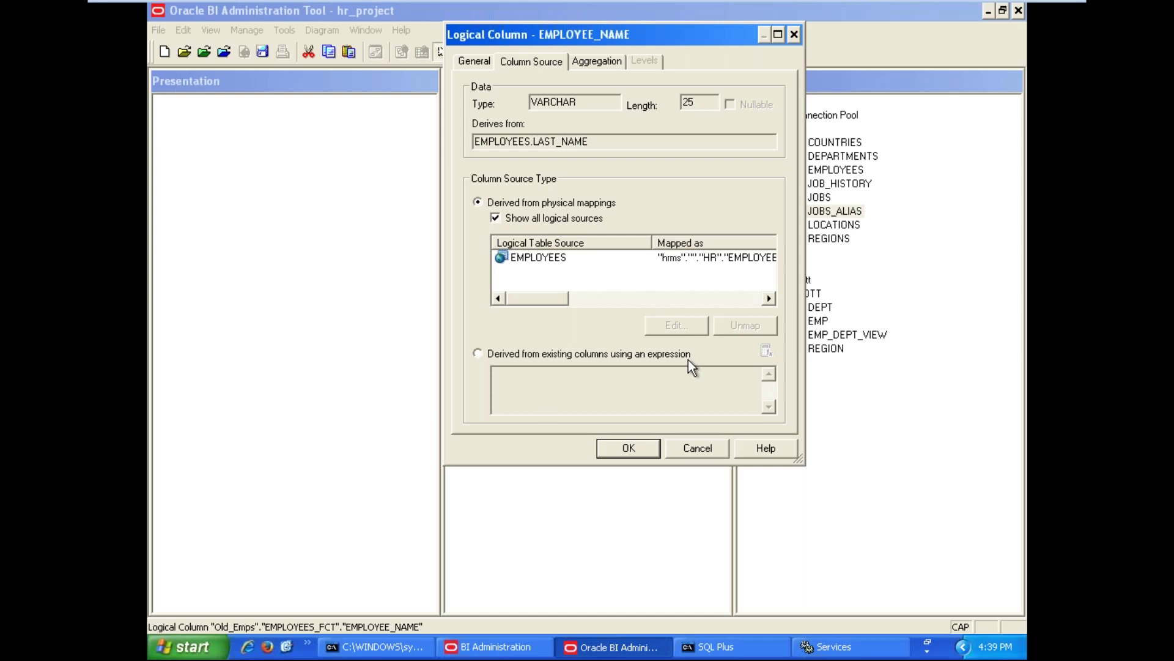
left_click(604, 353)
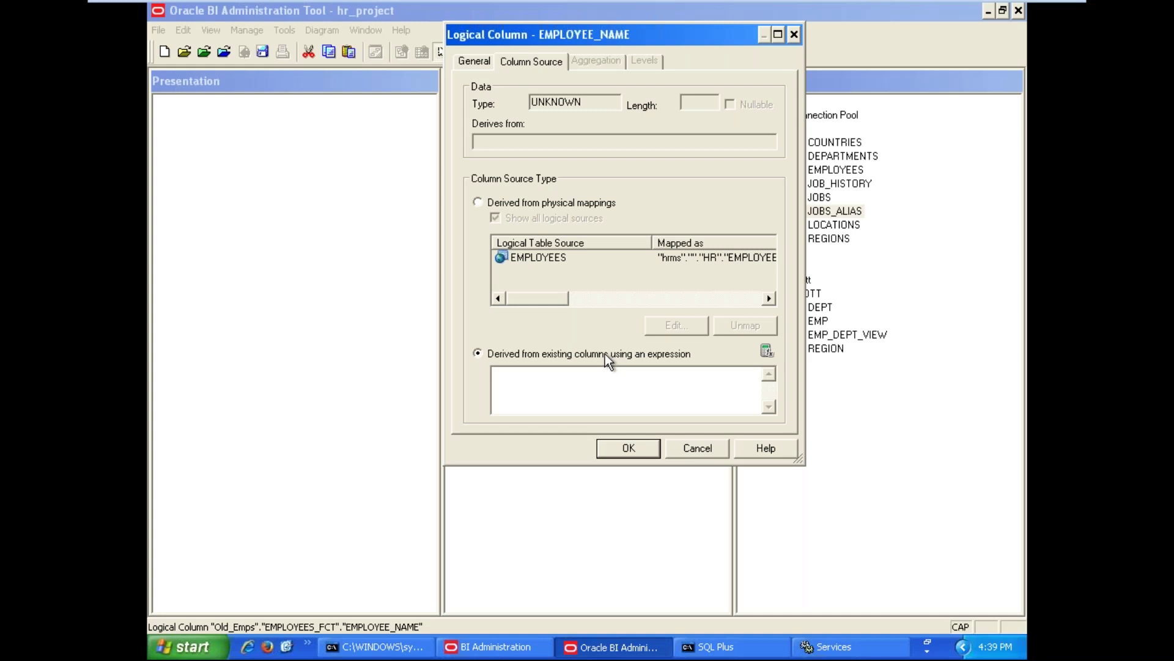
left_click(766, 354)
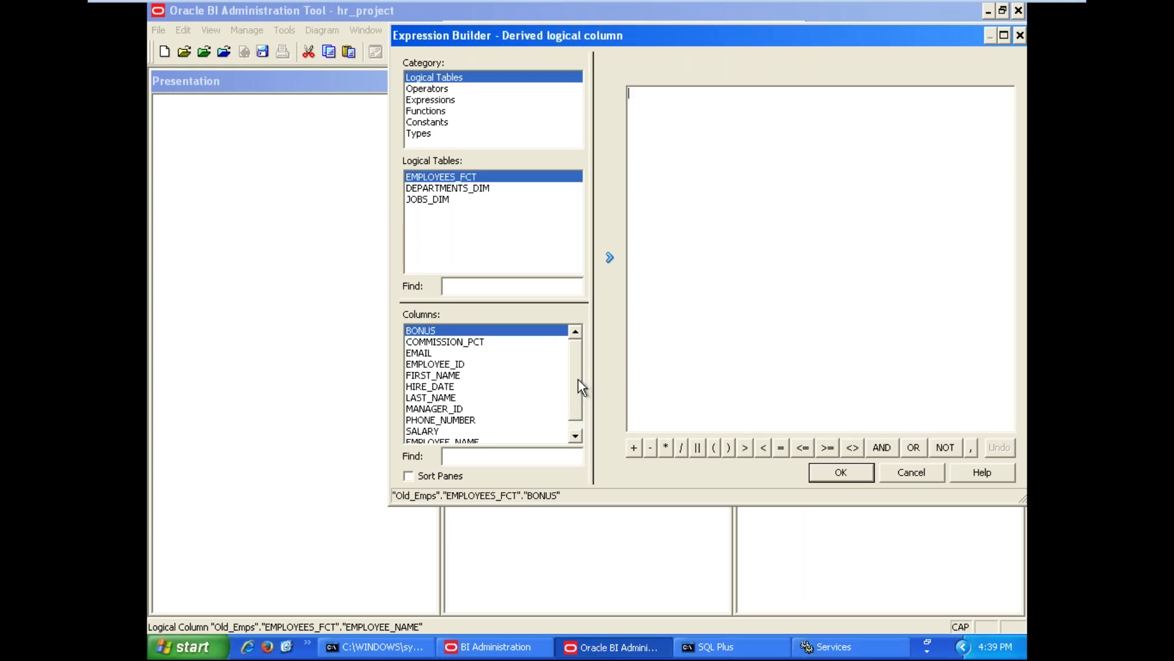
Build the EMPLOYEE_NAME expression FIRST_NAME || ' ' || LAST_NAME in Expression Builder and accept it
scroll(571, 414, "down", 1)
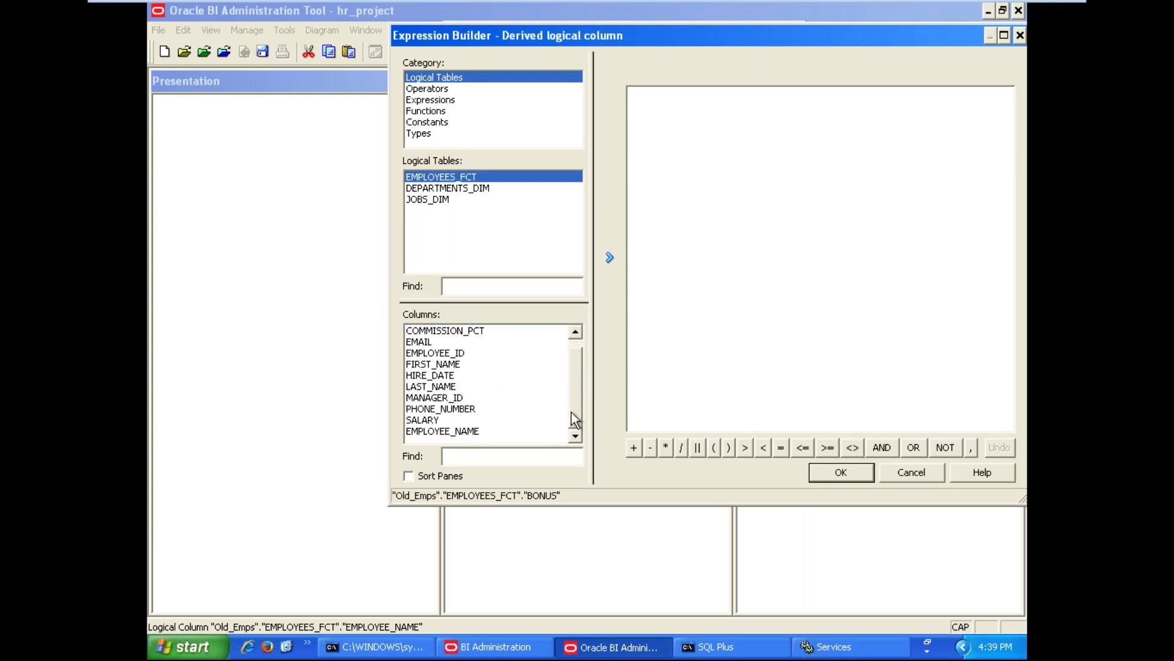
double_click(444, 365)
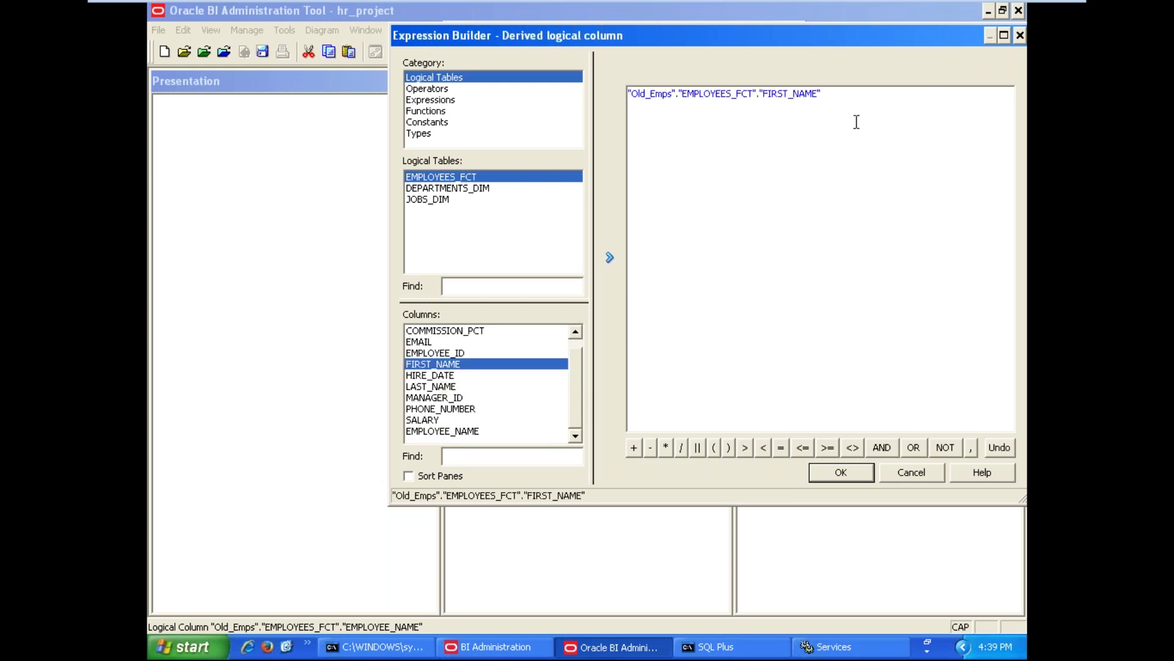
left_click(698, 447)
left_click(698, 447)
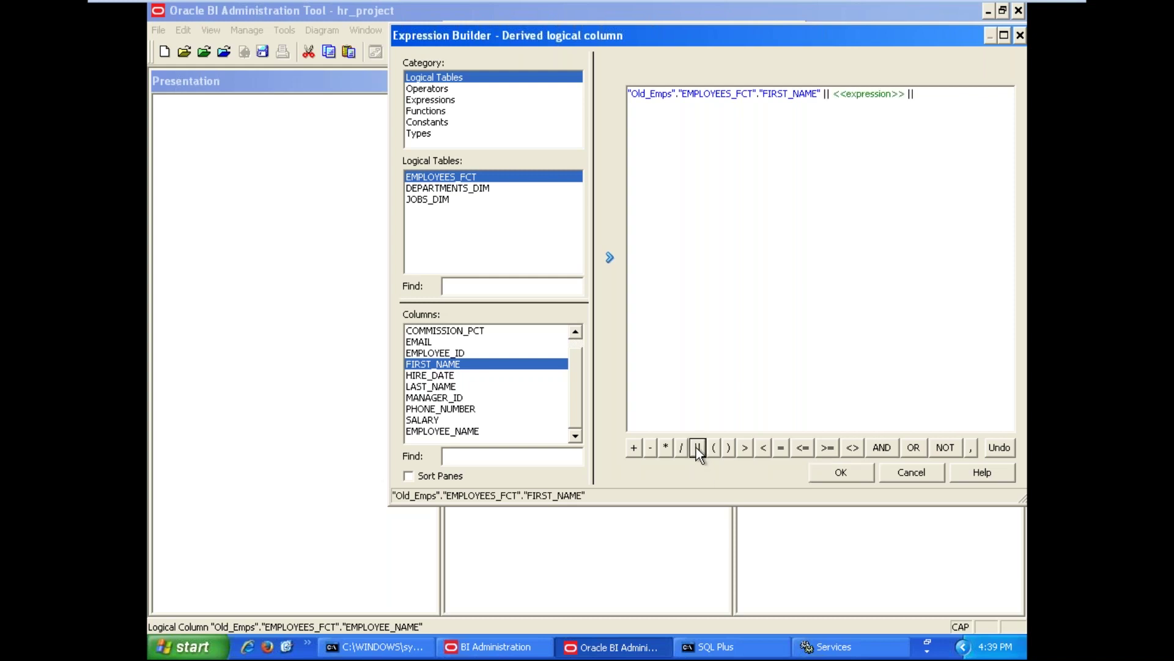
double_click(885, 95)
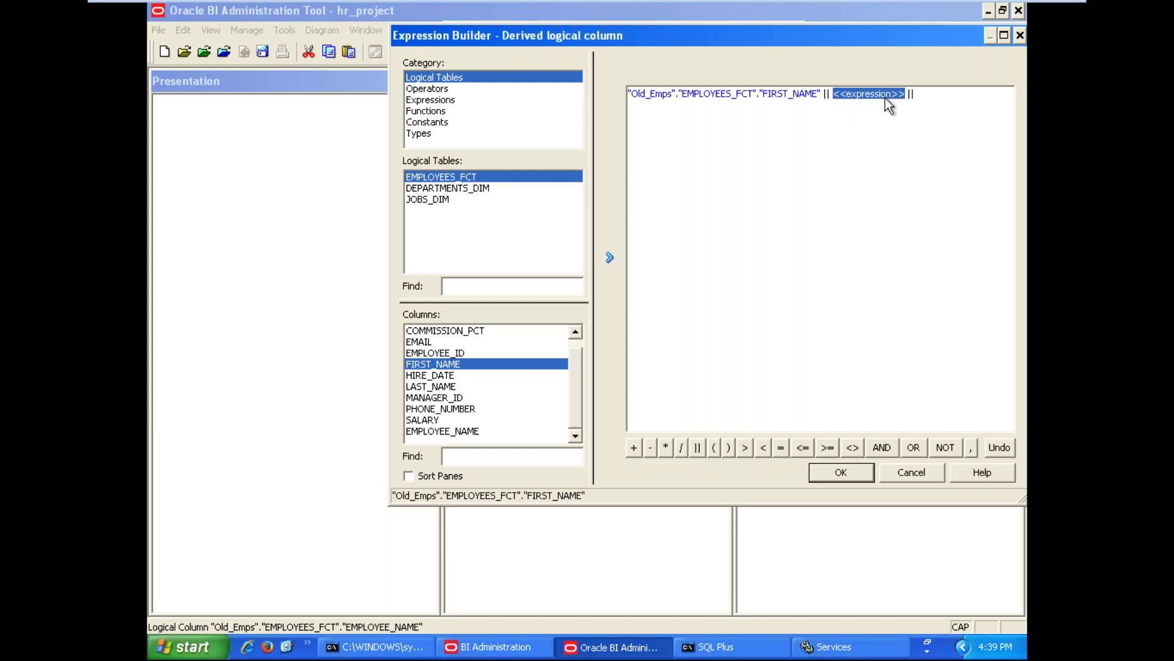
key("Delete")
type("' '")
left_click(837, 93)
double_click(444, 388)
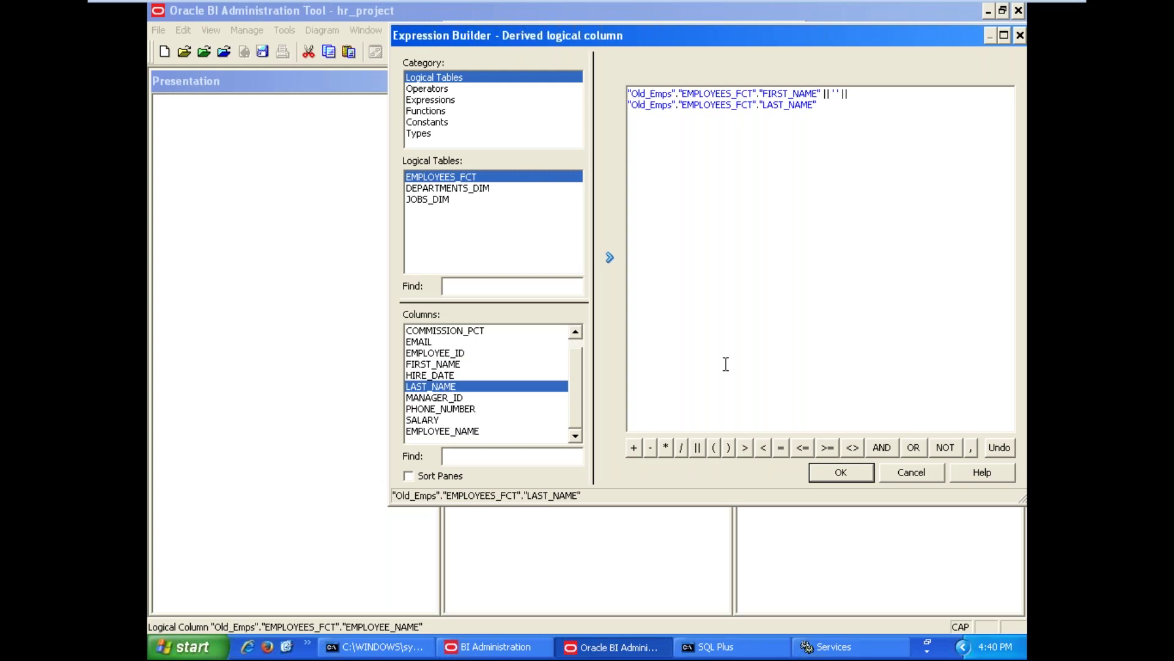
left_click(841, 472)
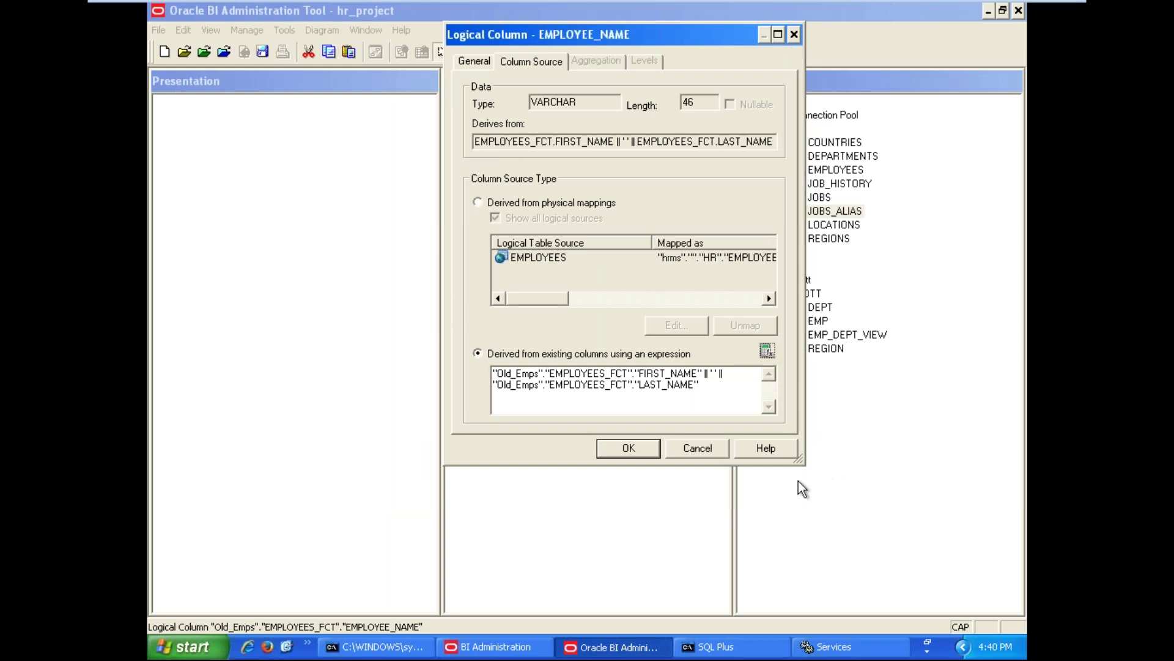
Apply the EMPLOYEE_NAME definition in the Logical Column dialog
left_click(636, 450)
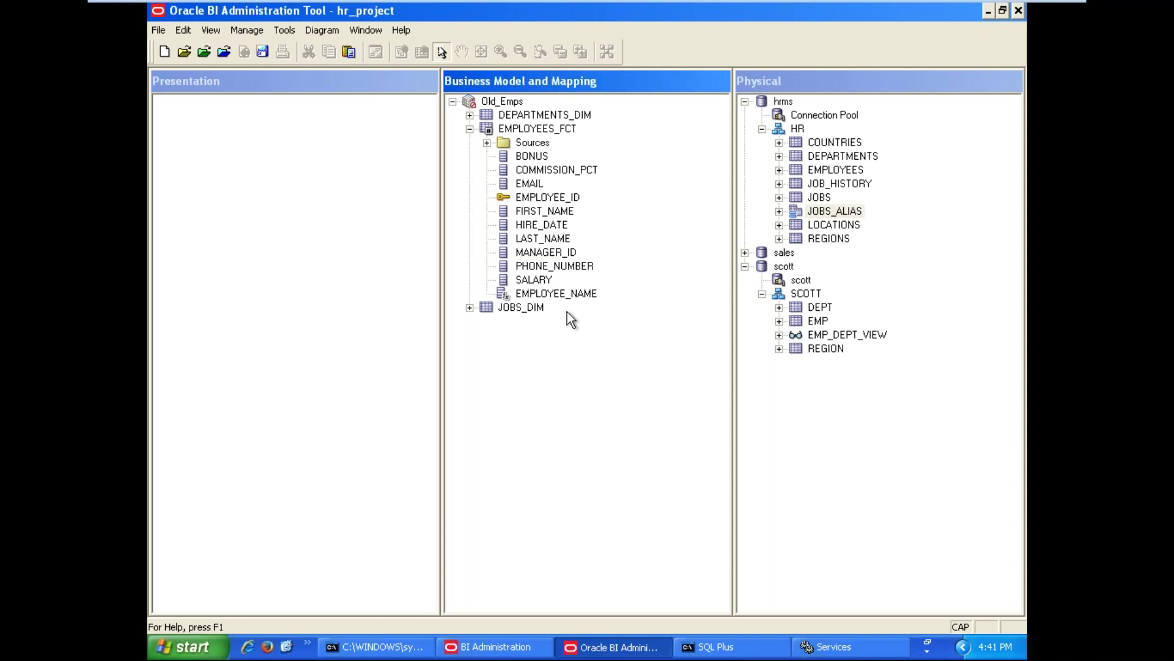
Select the SALARY and COMMISSION_PCT columns in EMPLOYEES_FCT
left_click(520, 277)
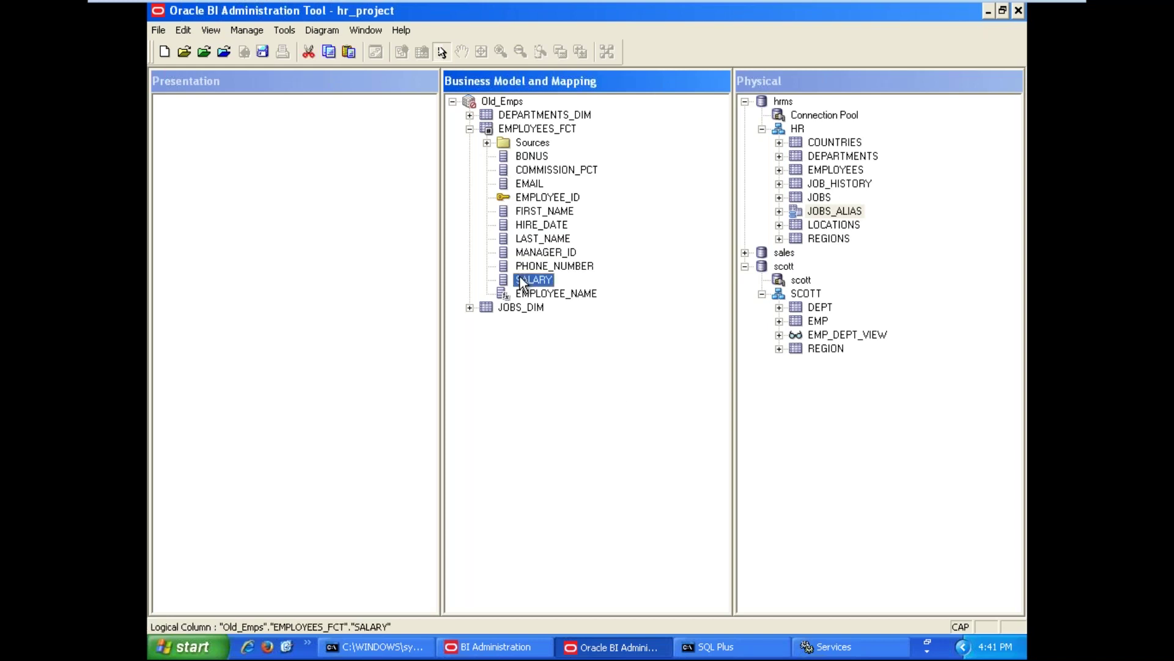
left_click(546, 174)
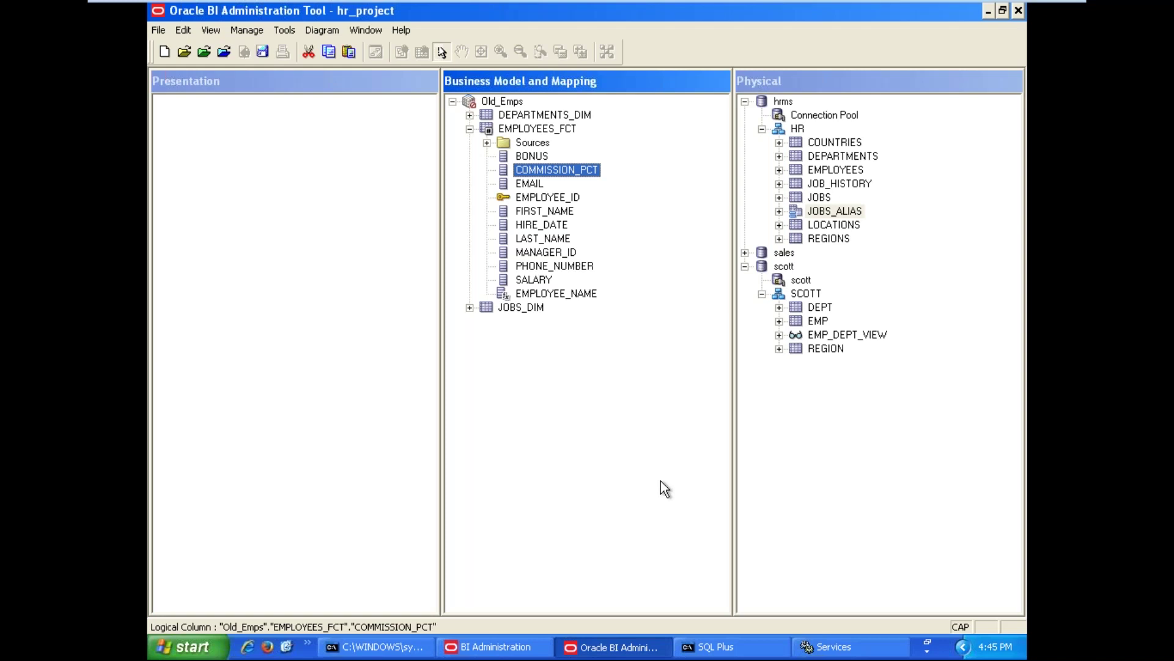
Duplicate the SALARY column in EMPLOYEES_FCT to create SALARY#1
left_click(522, 281)
right_click(523, 282)
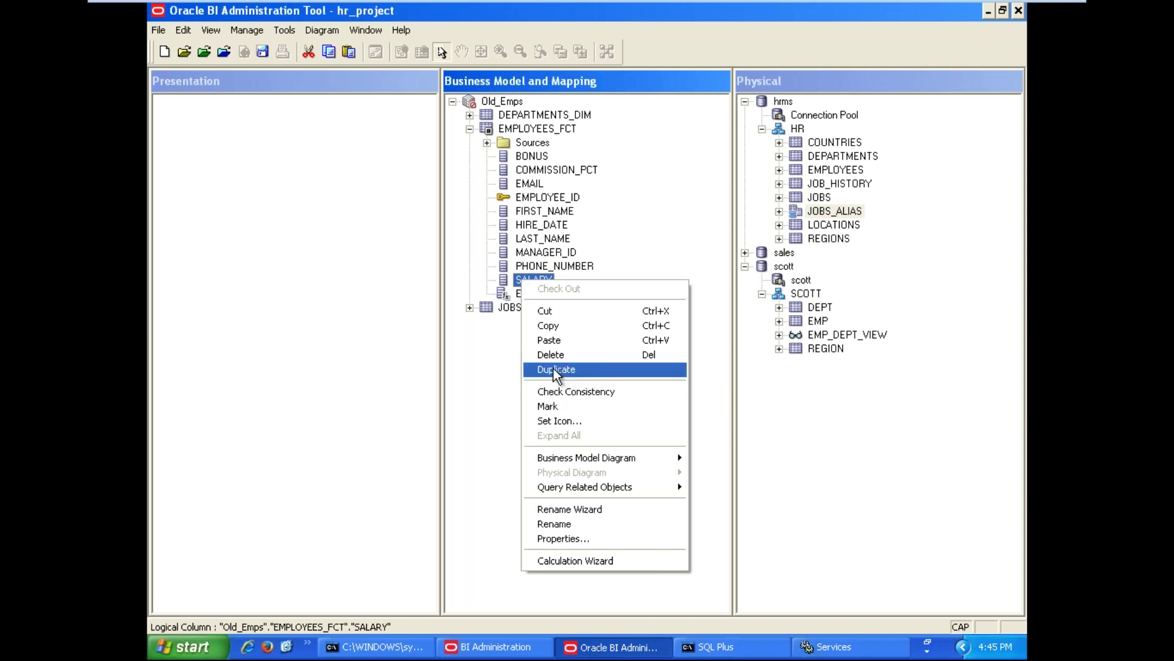
left_click(553, 369)
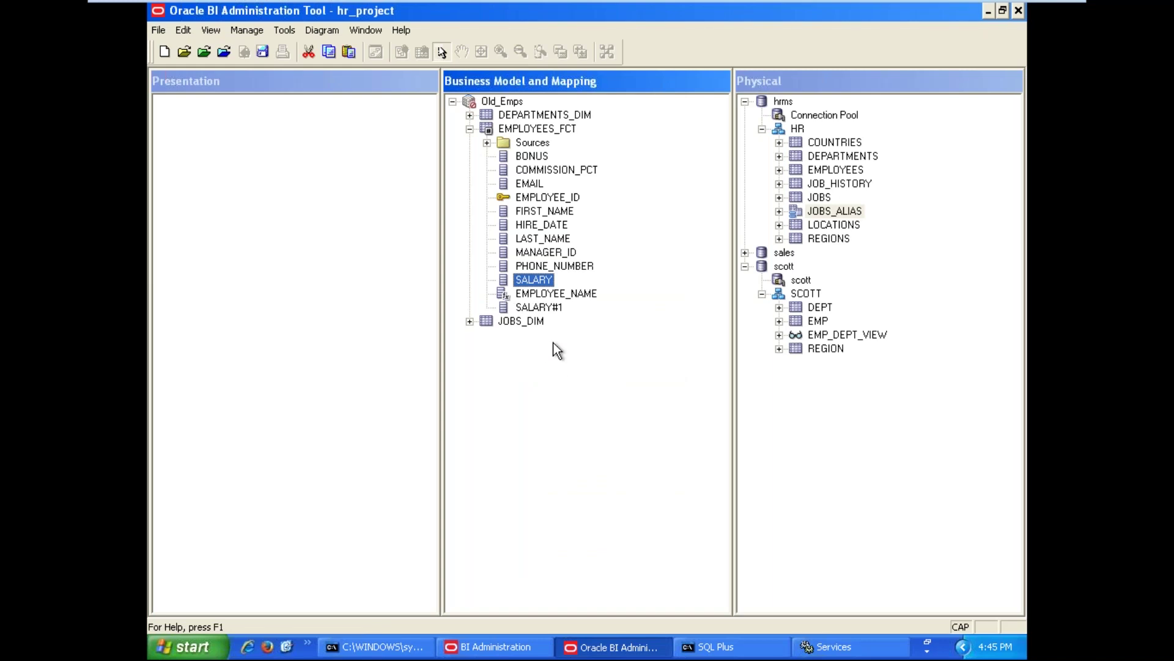
Rename the SALARY#1 copy to ETSAL and show its column source mapping
double_click(548, 305)
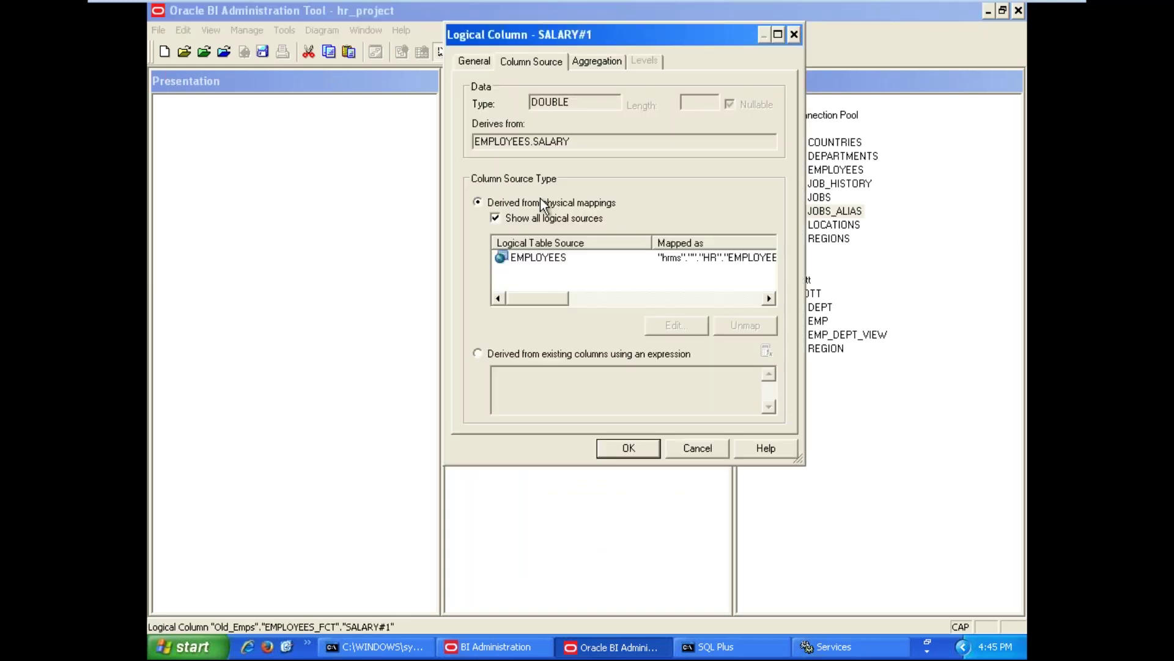
left_click(474, 61)
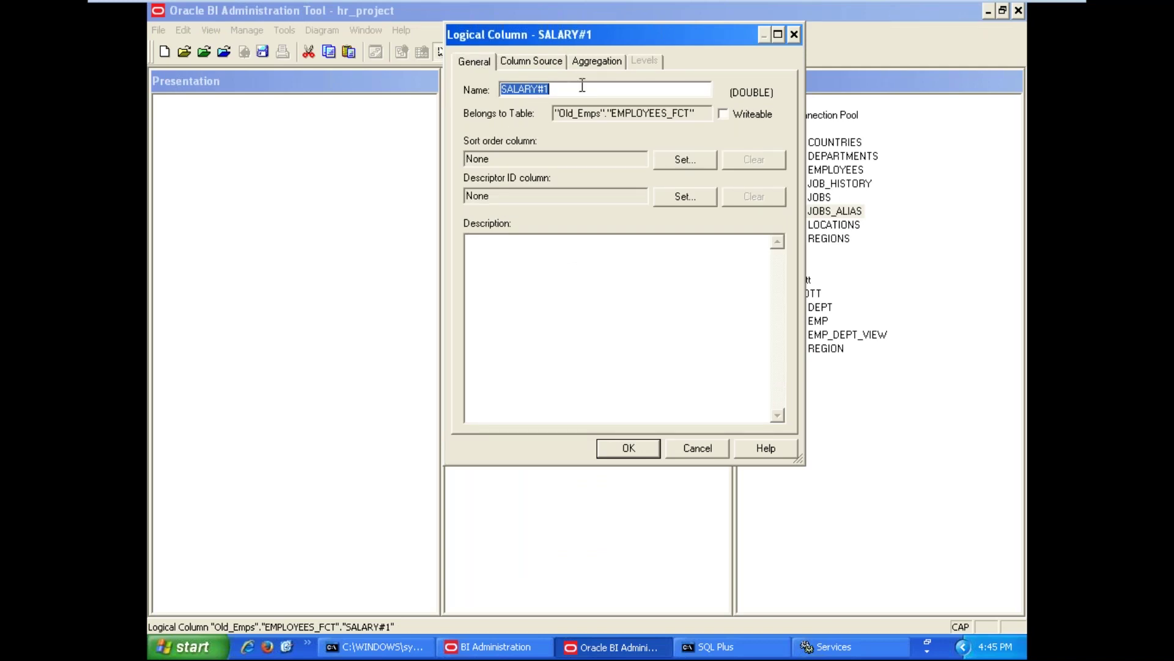
left_click_drag(564, 89, 460, 89)
type("ETSAL")
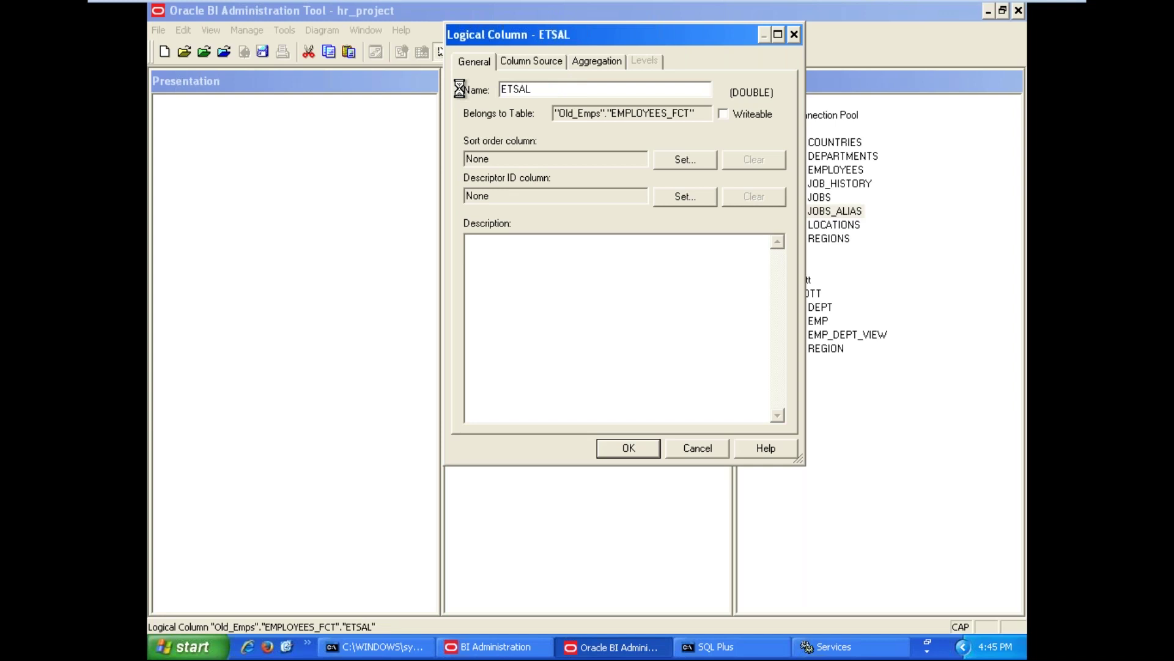
left_click(529, 63)
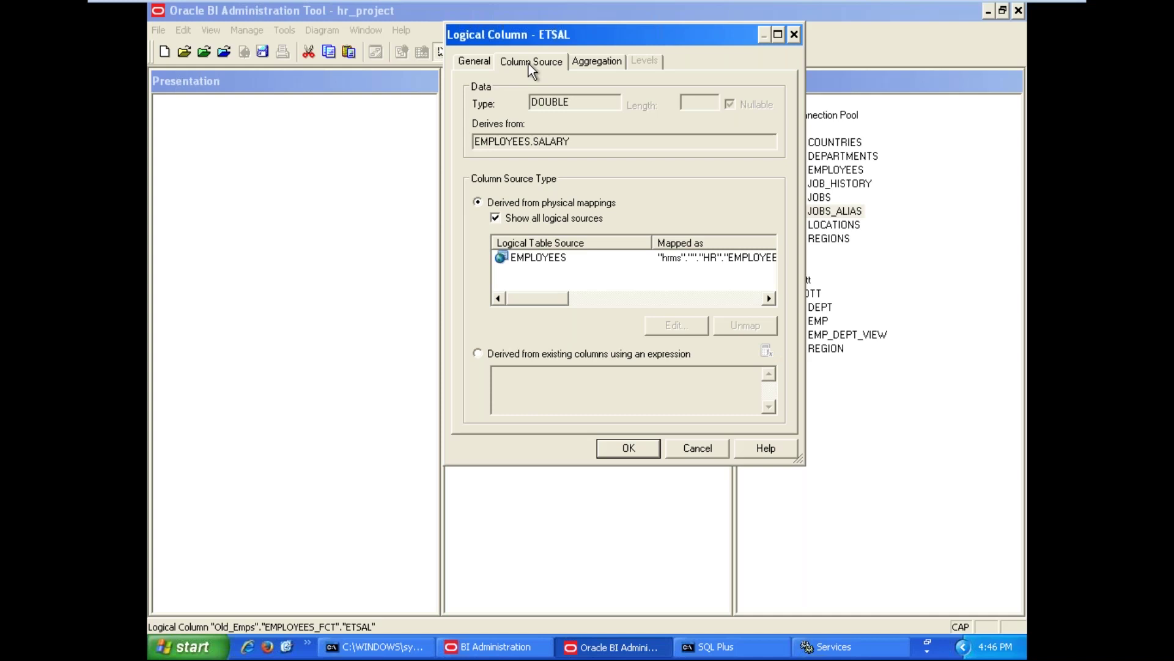
Make ETSAL derived from an expression, starting it with SALARY +
left_click(521, 357)
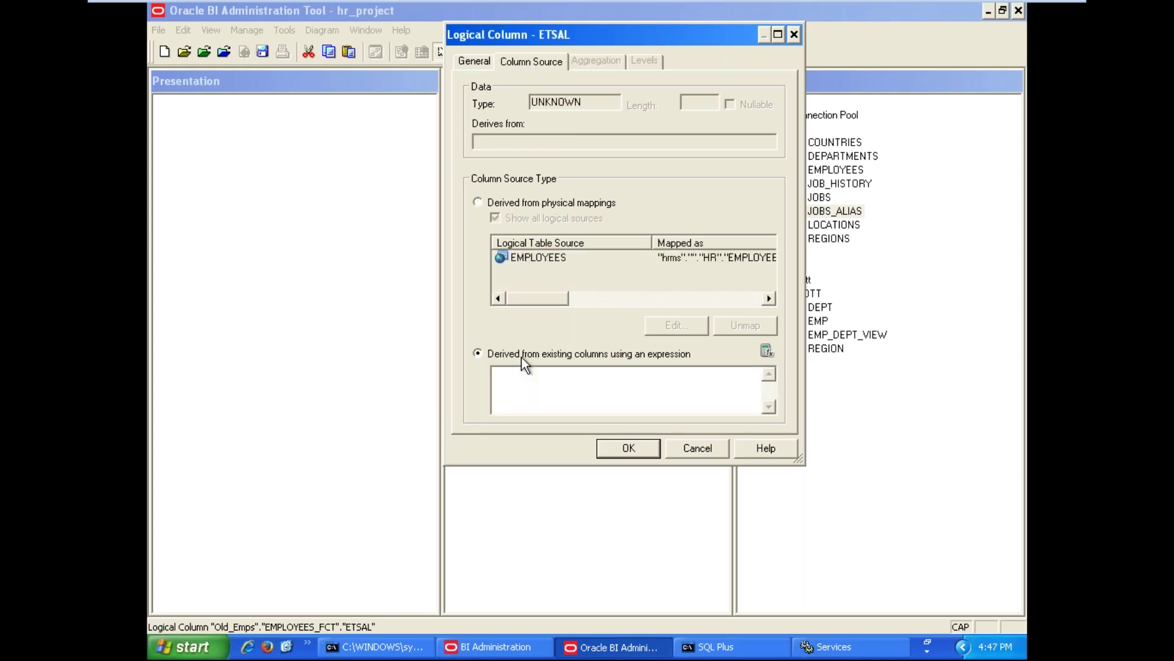
left_click(765, 351)
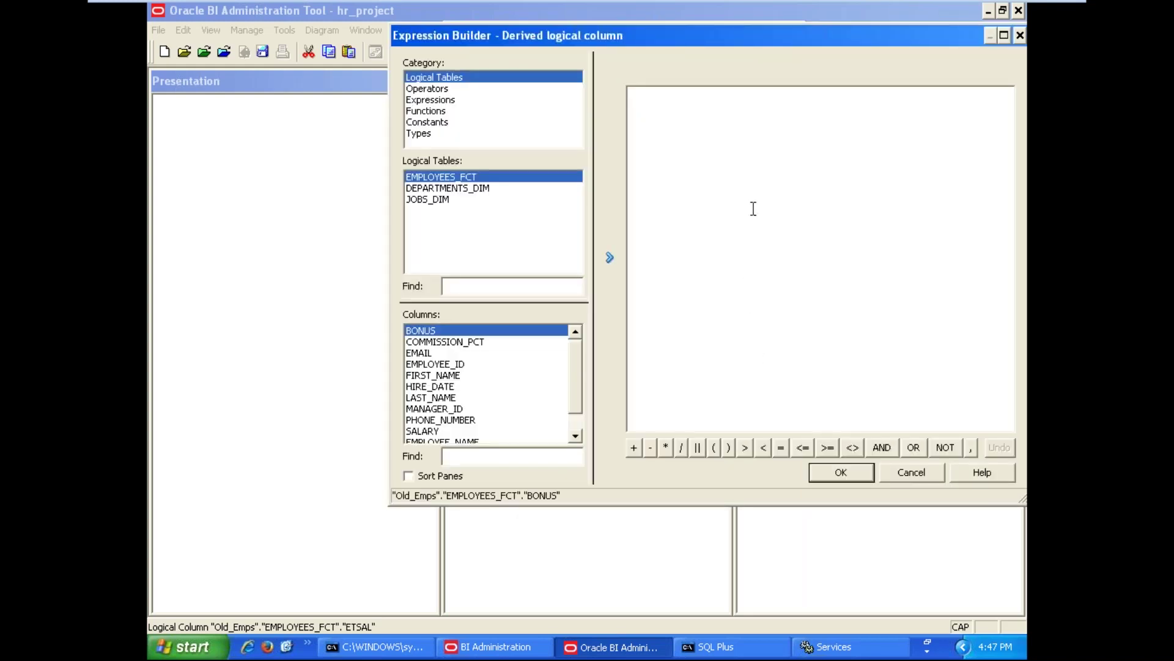
left_click(575, 436)
left_click(575, 436)
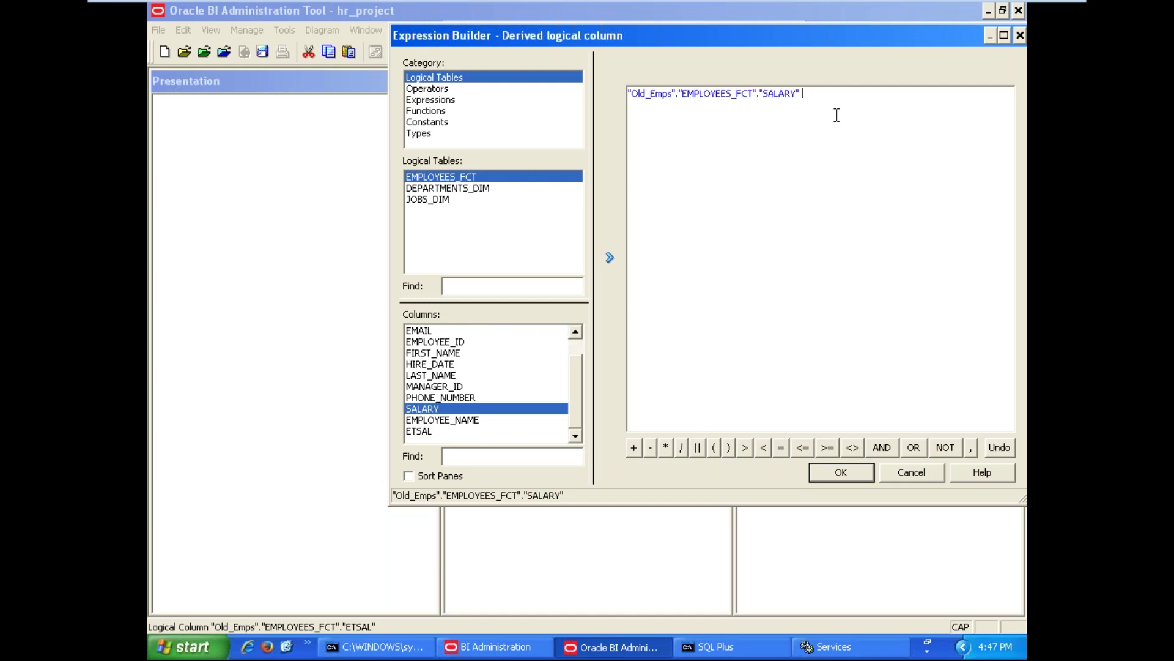
type("+")
Append CASE COMMISSION_PCT WHEN NULL THEN 0 ELSE COMMISSION_PCT END * SALARY to the expression
left_click(573, 332)
left_click(573, 332)
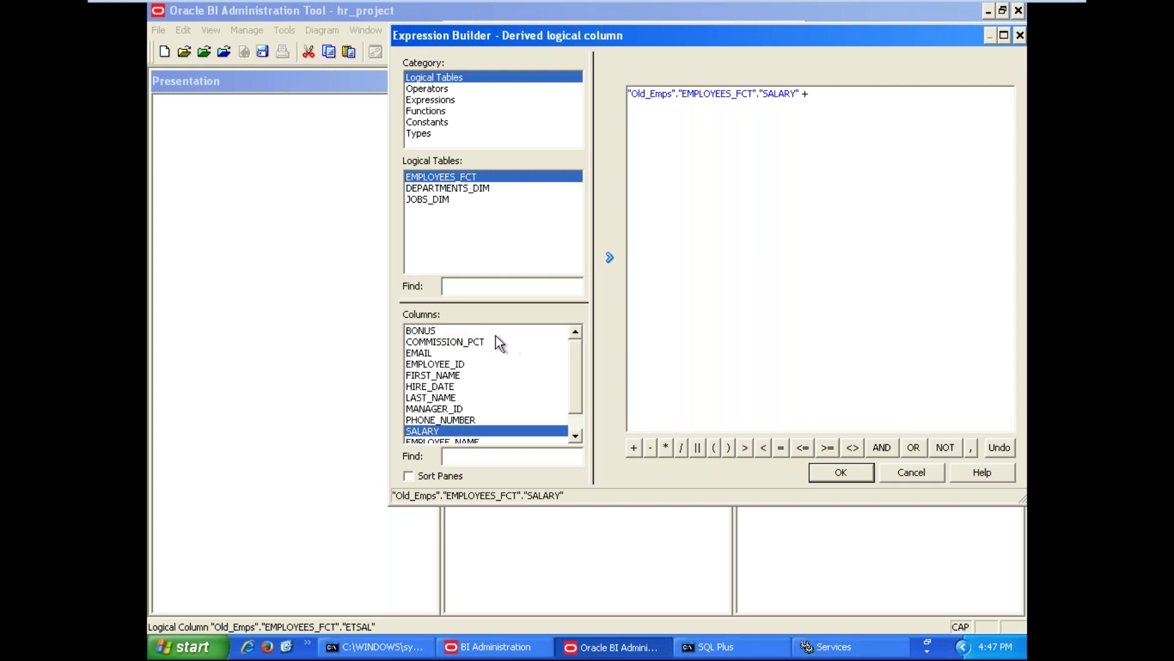
double_click(468, 342)
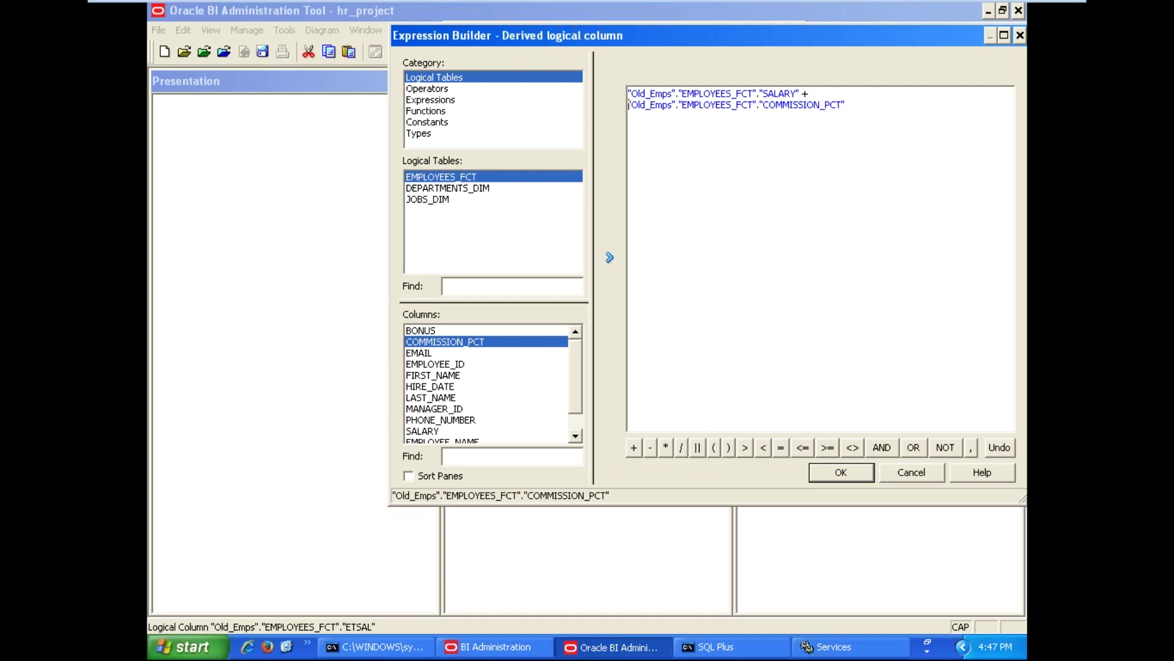
type("case")
left_click(929, 109)
type("when ")
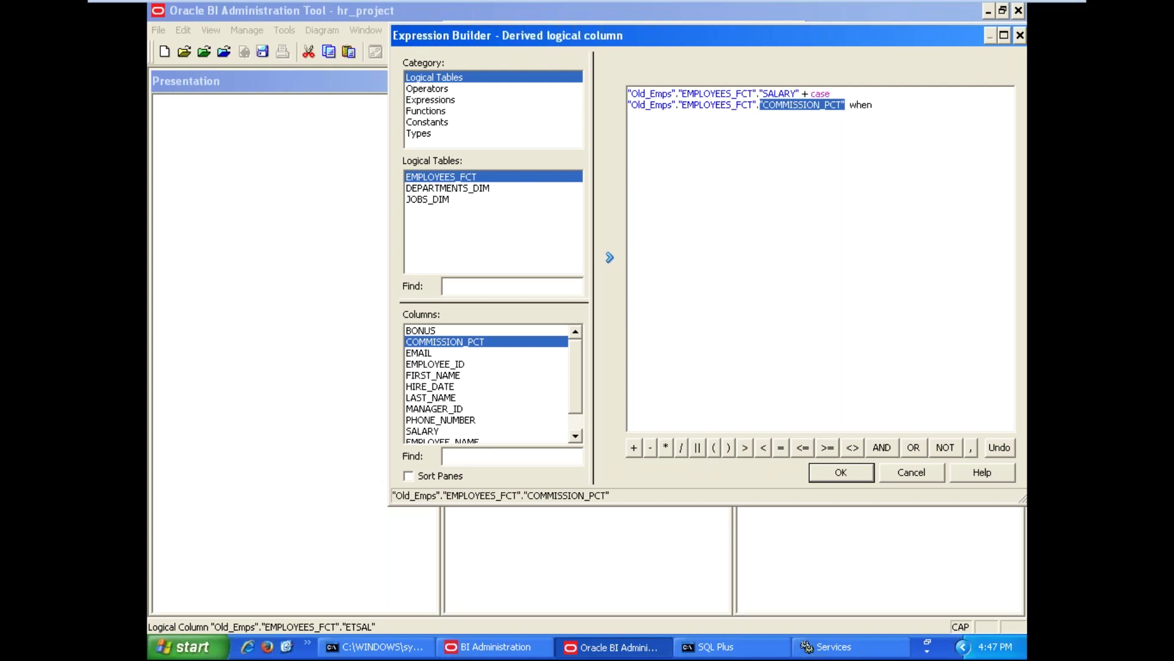
type("null")
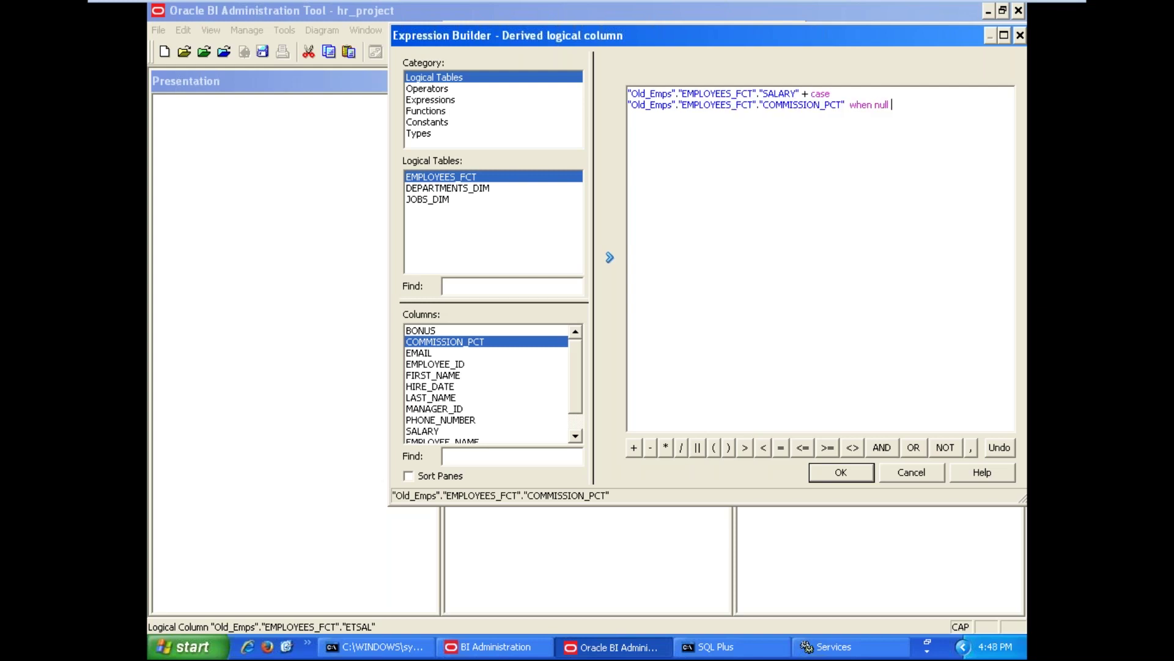
type(" then 0 else")
double_click(444, 340)
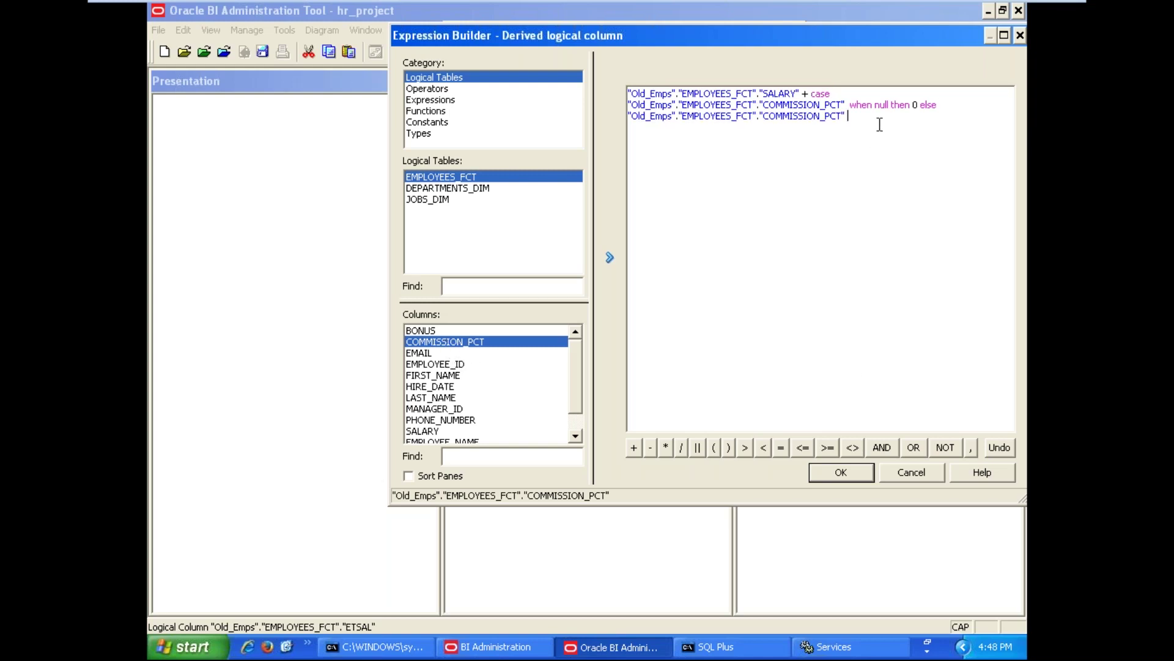
type("end")
type("*")
double_click(425, 430)
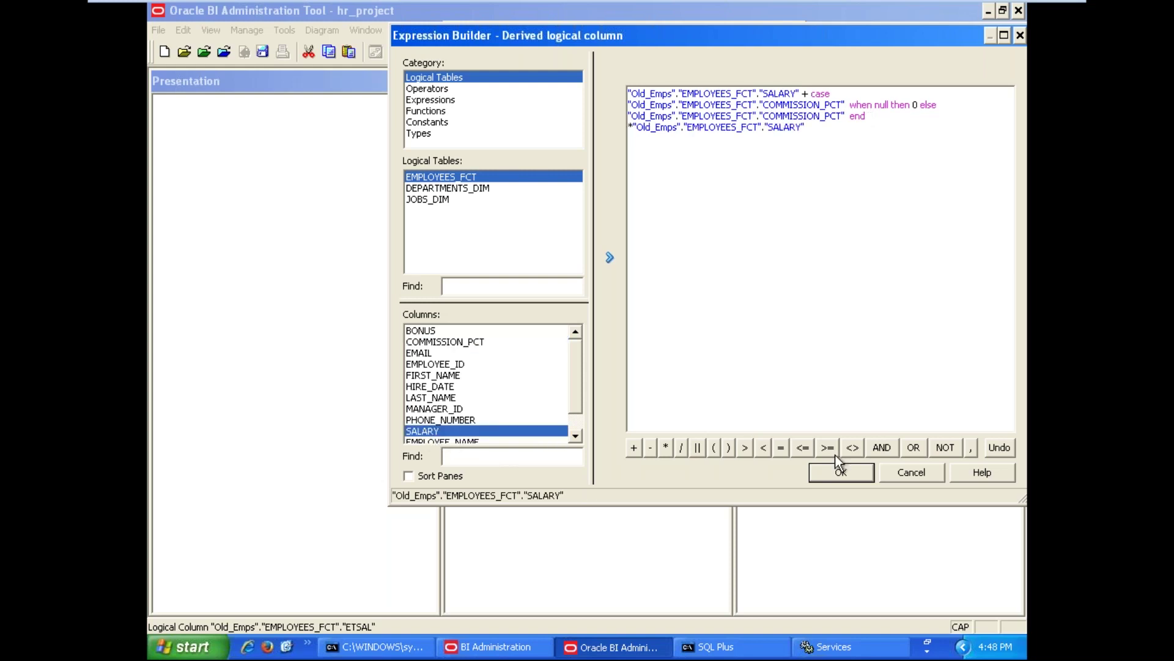
Accept the ETSAL expression and confirm the Logical Column - ETSAL dialog
left_click(838, 475)
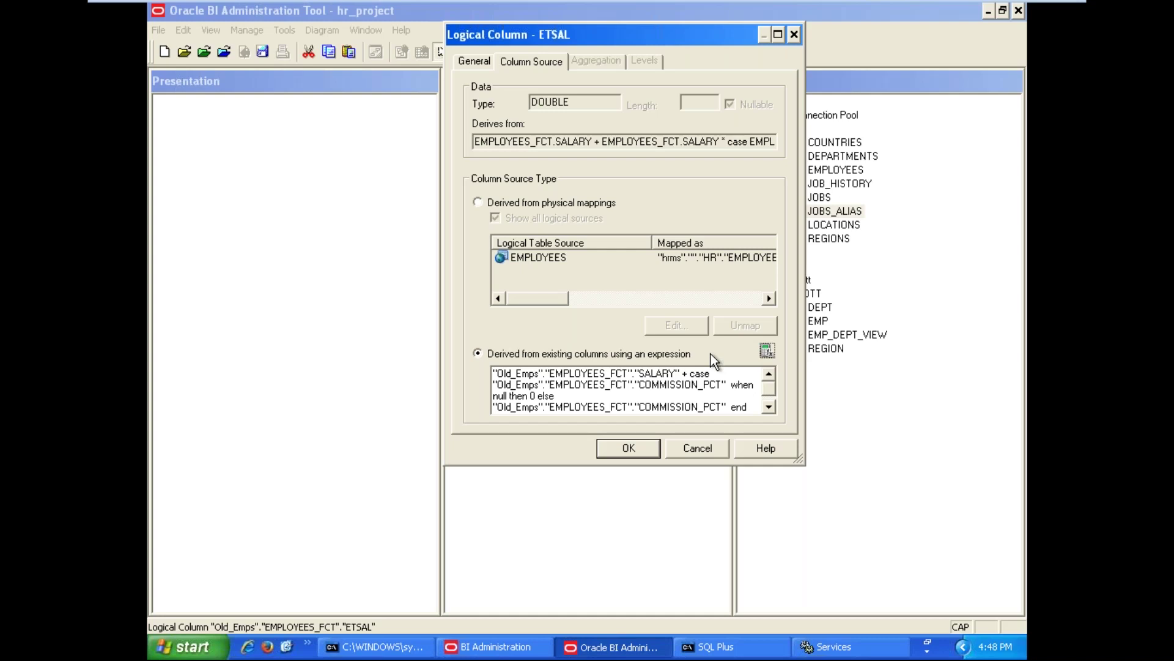
left_click(630, 448)
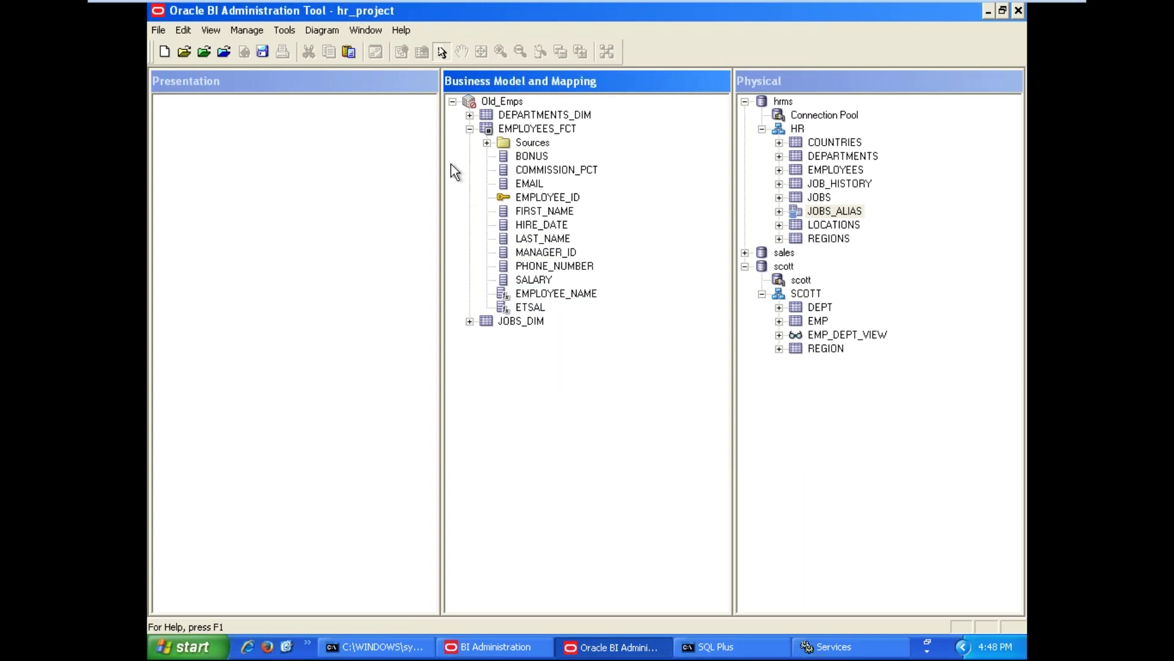
Collapse EMPLOYEES_FCT so Old_Emps shows DEPARTMENTS_DIM, EMPLOYEES_FCT and JOBS_DIM
left_click(470, 128)
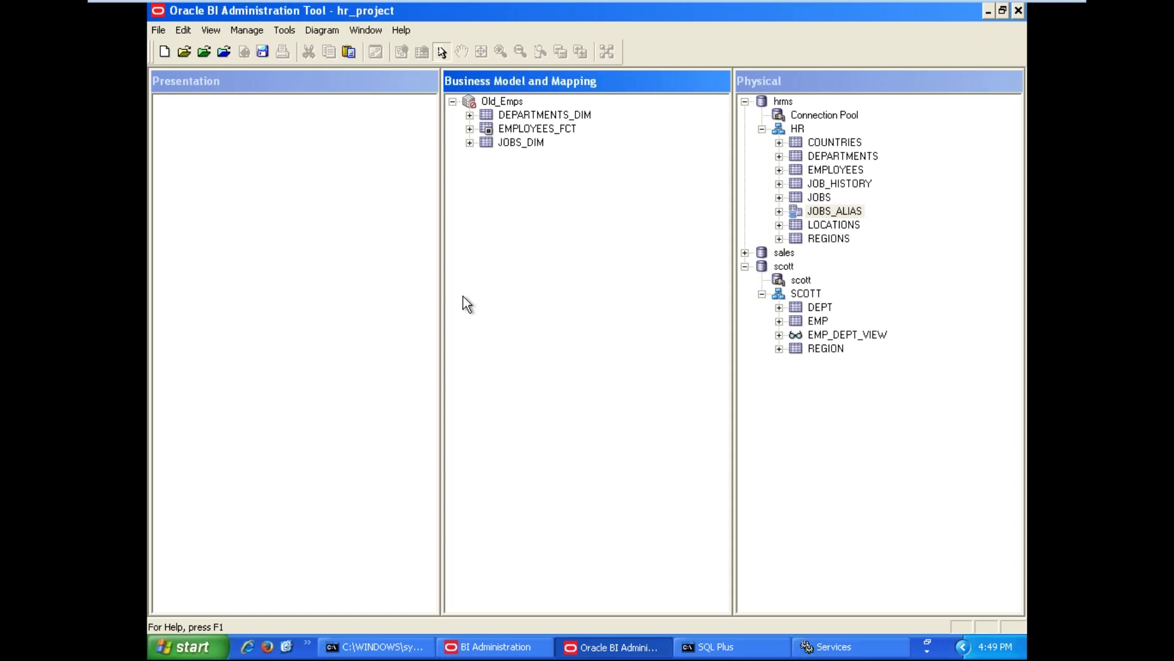
Add a business model named Emp_Jobs_History_Details in the Business Model and Mapping pane
right_click(513, 222)
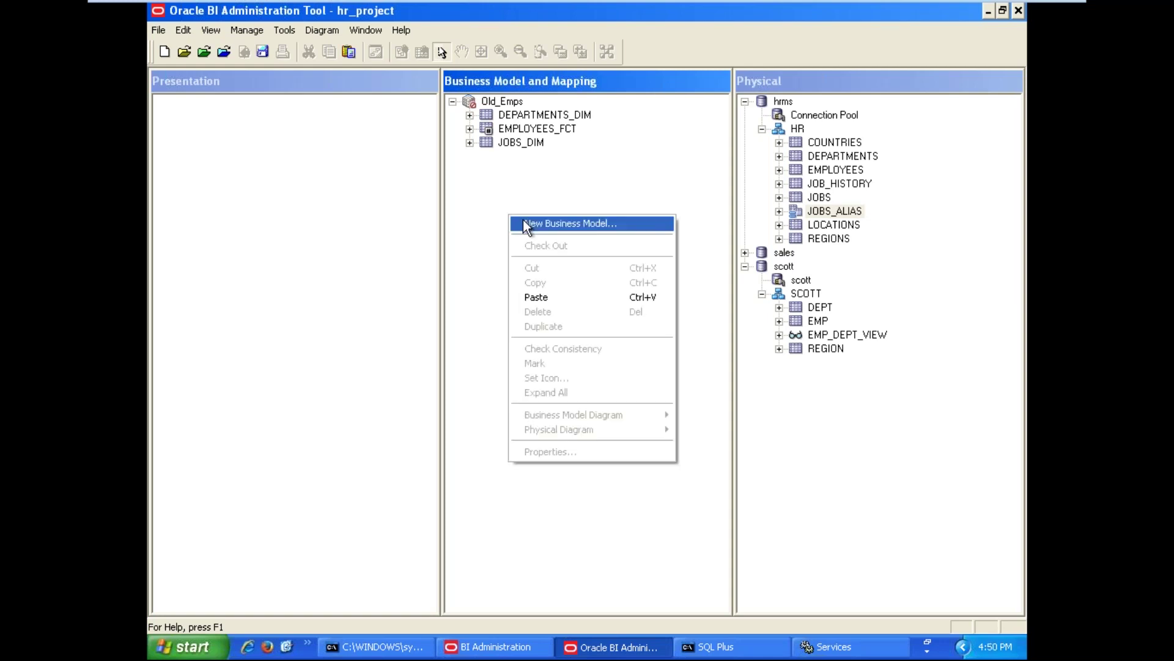
left_click(525, 225)
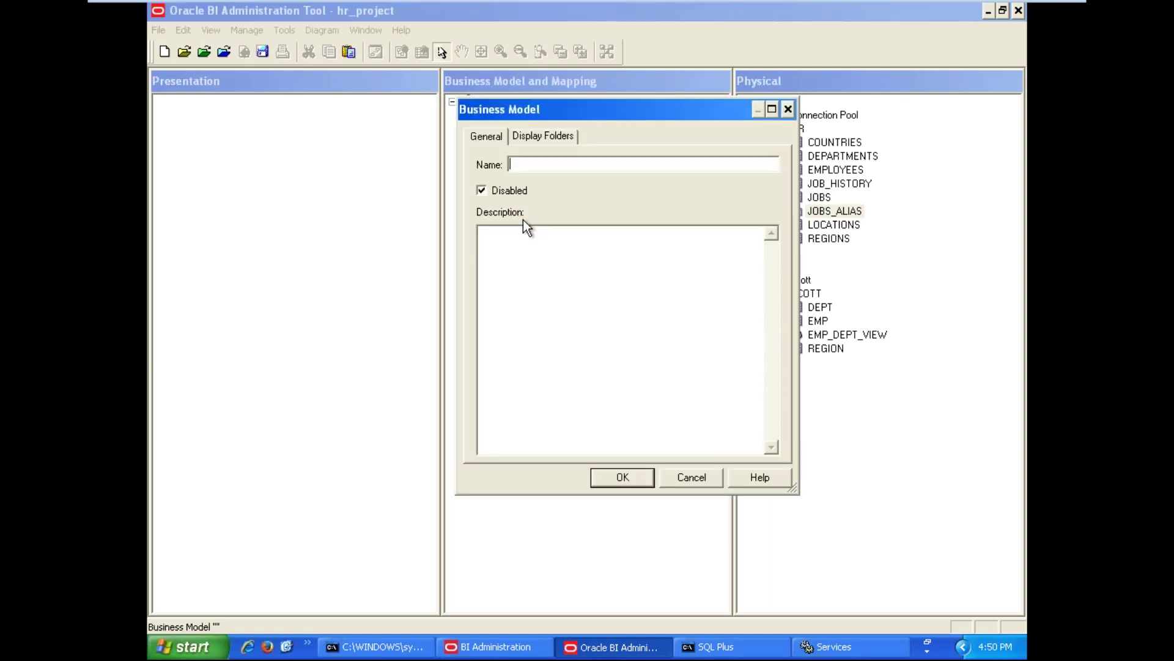
type("Emp_Bo")
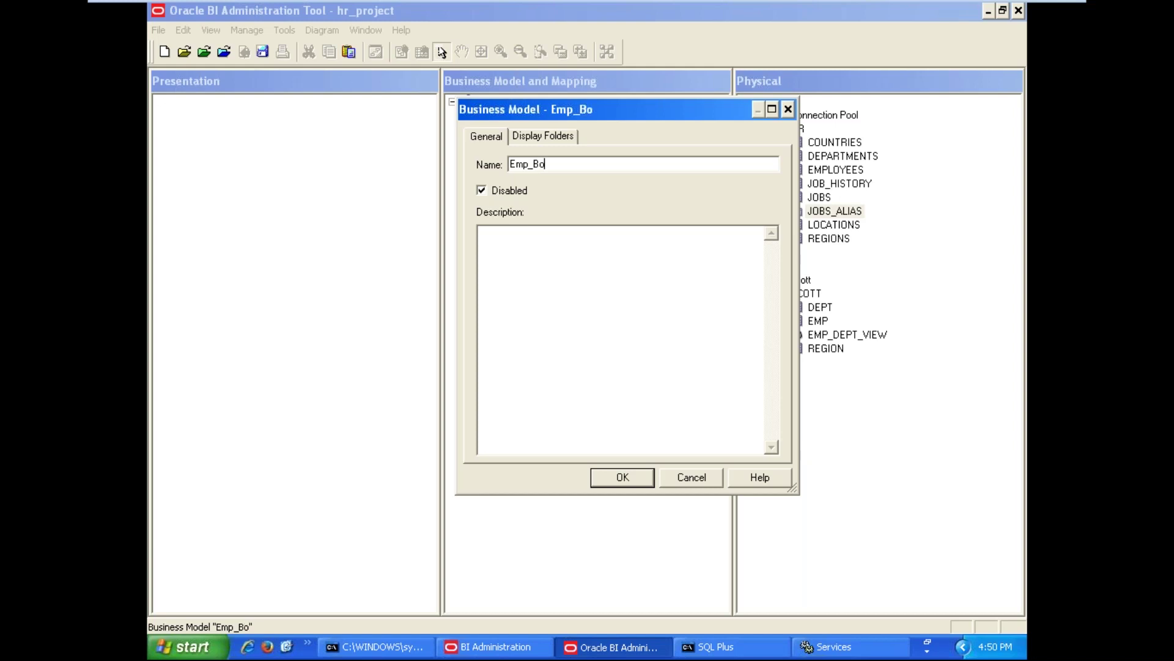
key("BackSpace")
key("BackSpace")
type("Jos")
key("BackSpace")
type("bs-History")
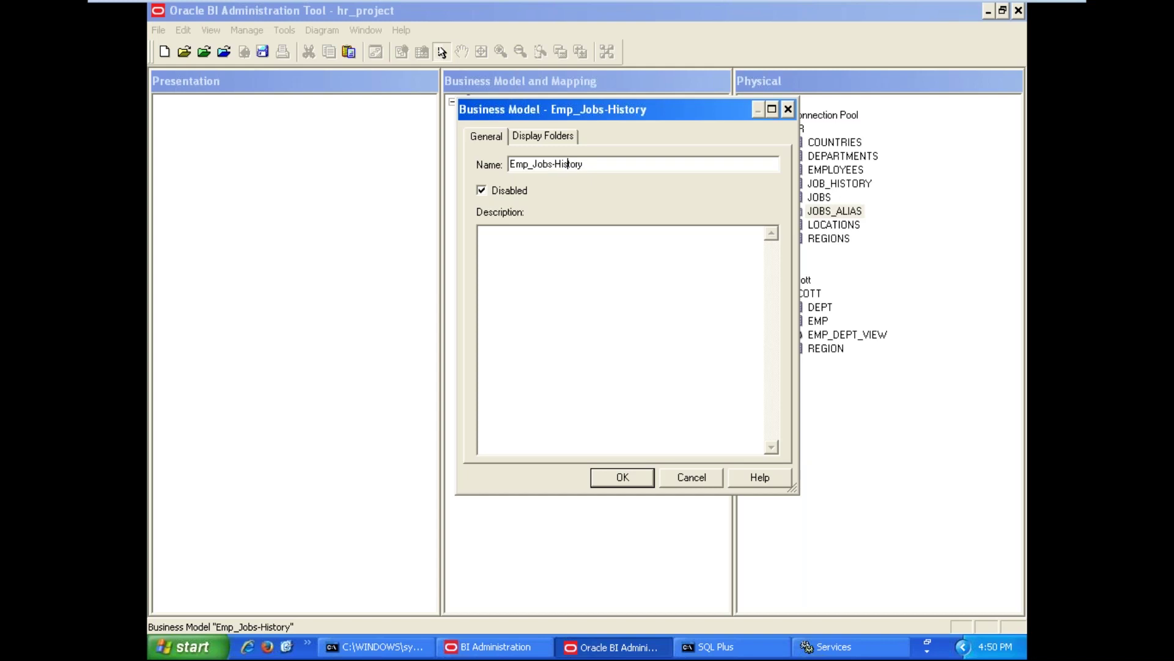
key("BackSpace")
key("BackSpace")
key("BackSpace")
key("BackSpace")
key("BackSpace")
key("BackSpace")
key("BackSpace")
key("BackSpace")
type("_History")
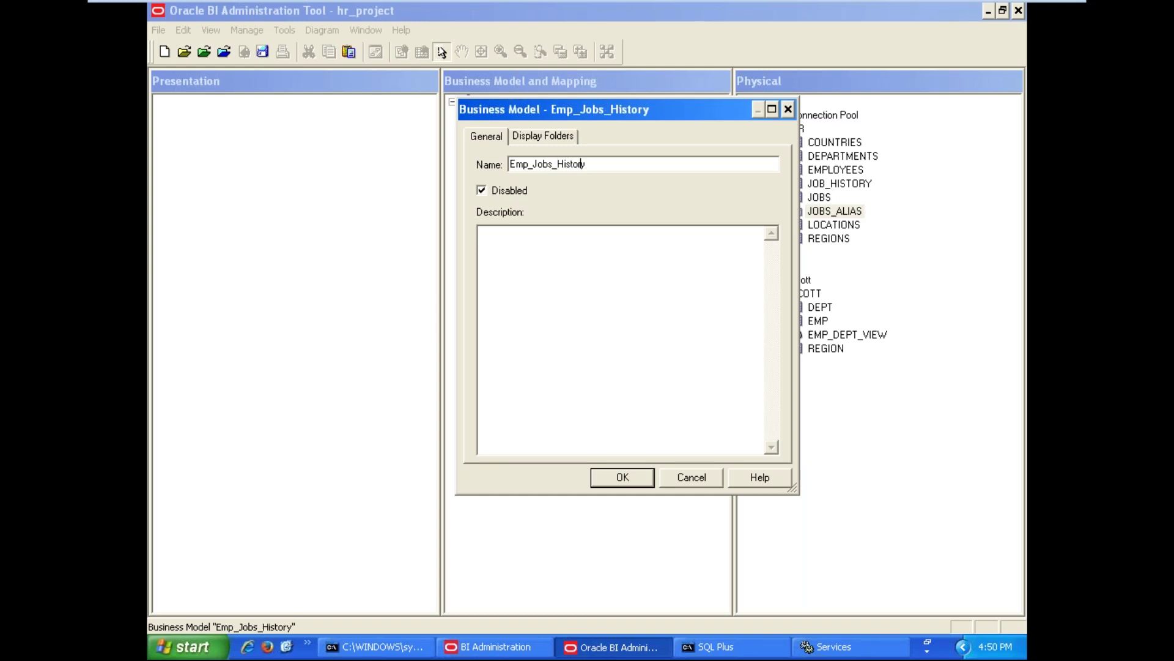
type("_Details")
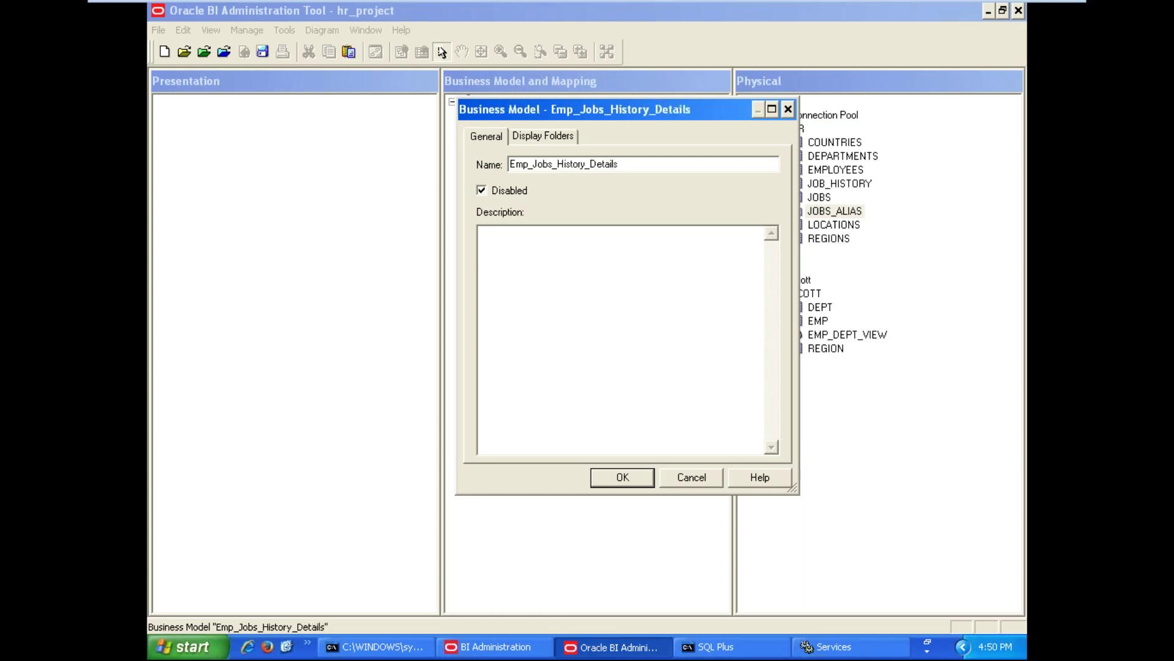
left_click(620, 482)
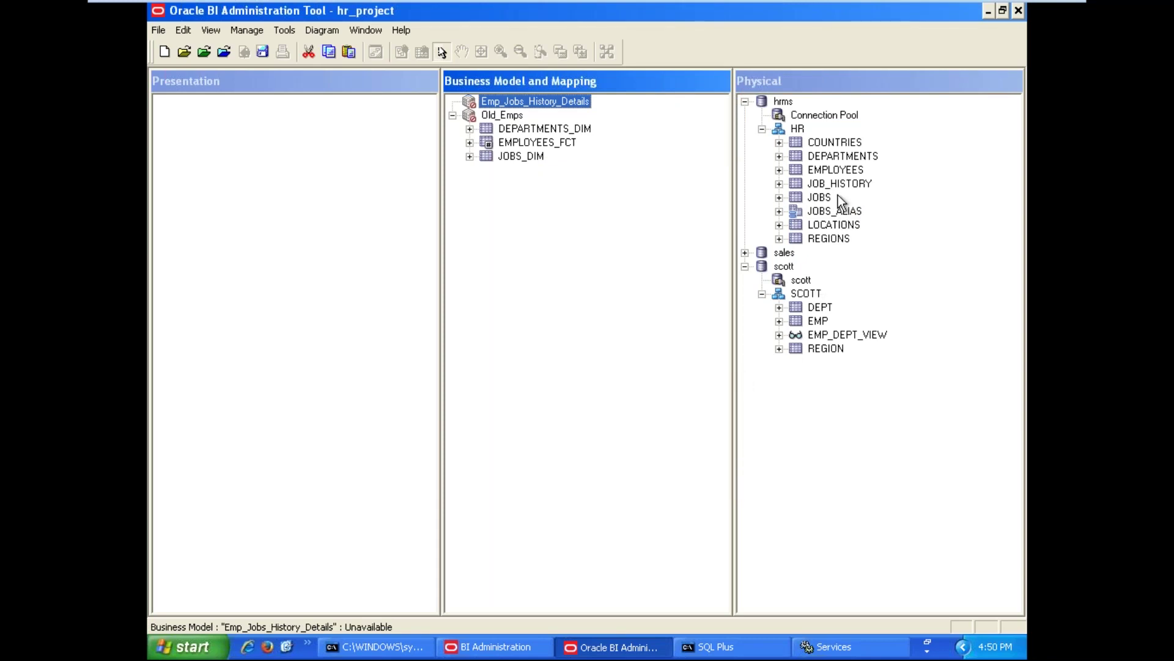
Drag the JOB_HISTORY and EMPLOYEES physical tables into Emp_Jobs_History_Details
left_click_drag(839, 186, 583, 99)
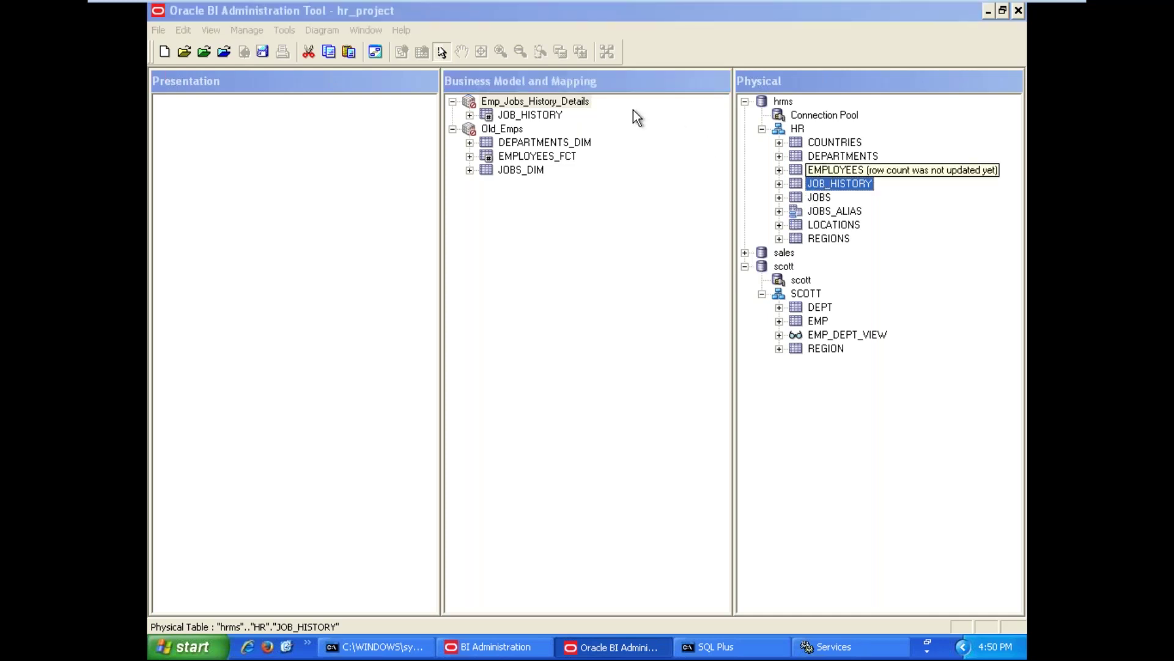
left_click(578, 107)
left_click(829, 172)
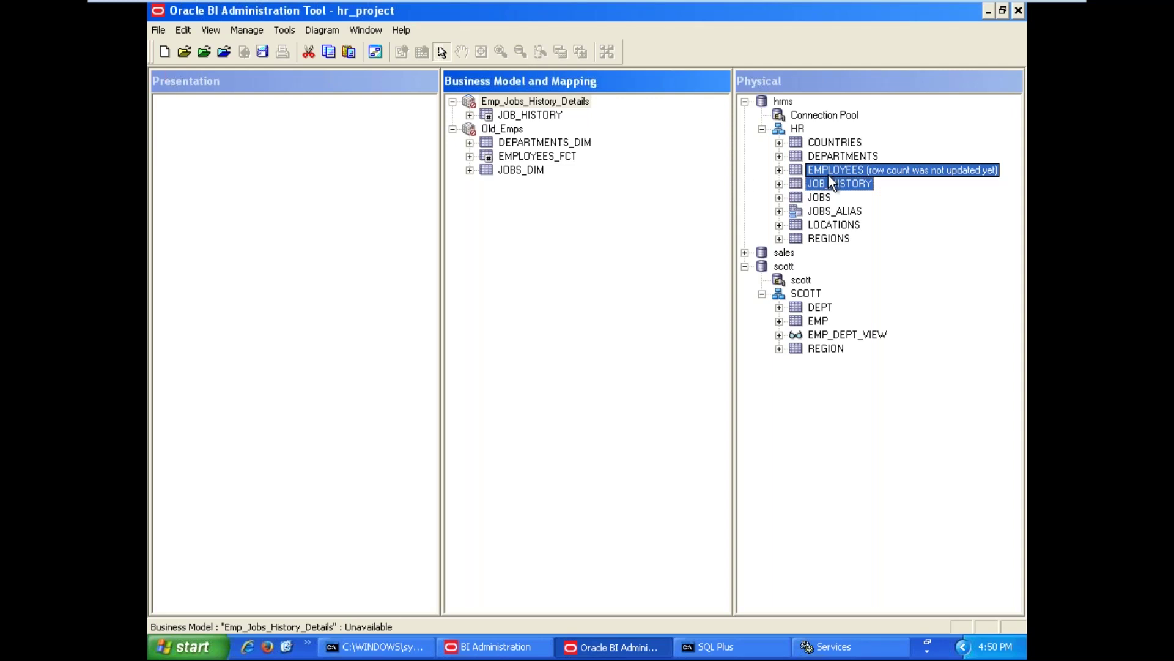
left_click_drag(818, 171, 580, 104)
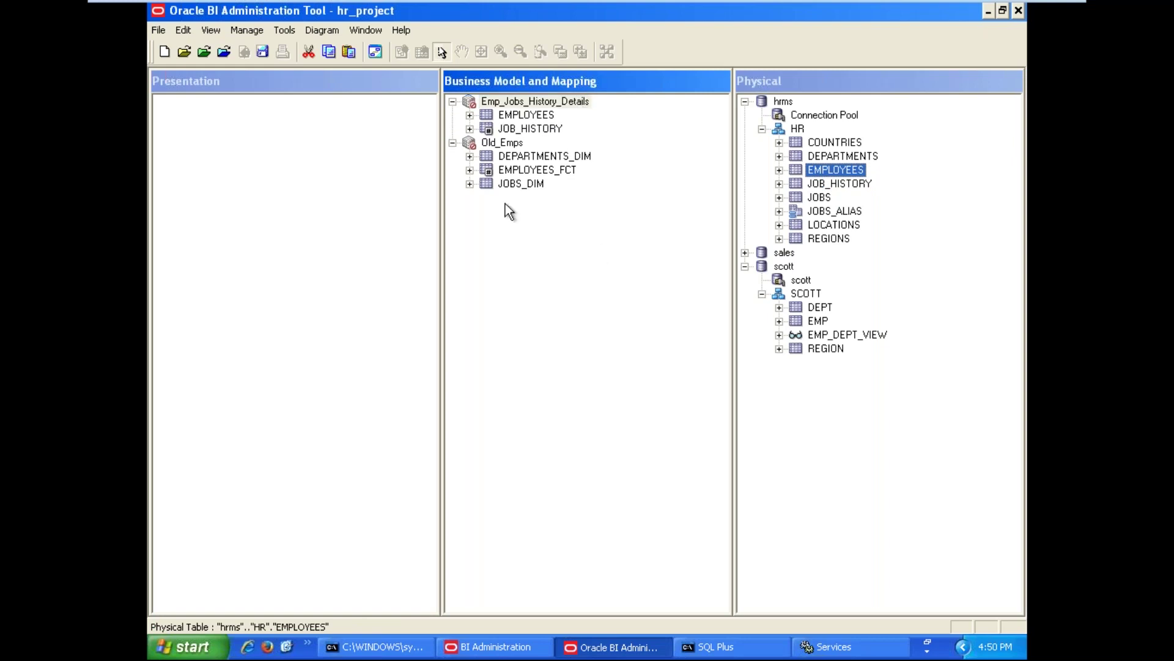
Add the DEPARTMENTS physical table to the EMPLOYEES logical table source
left_click(469, 115)
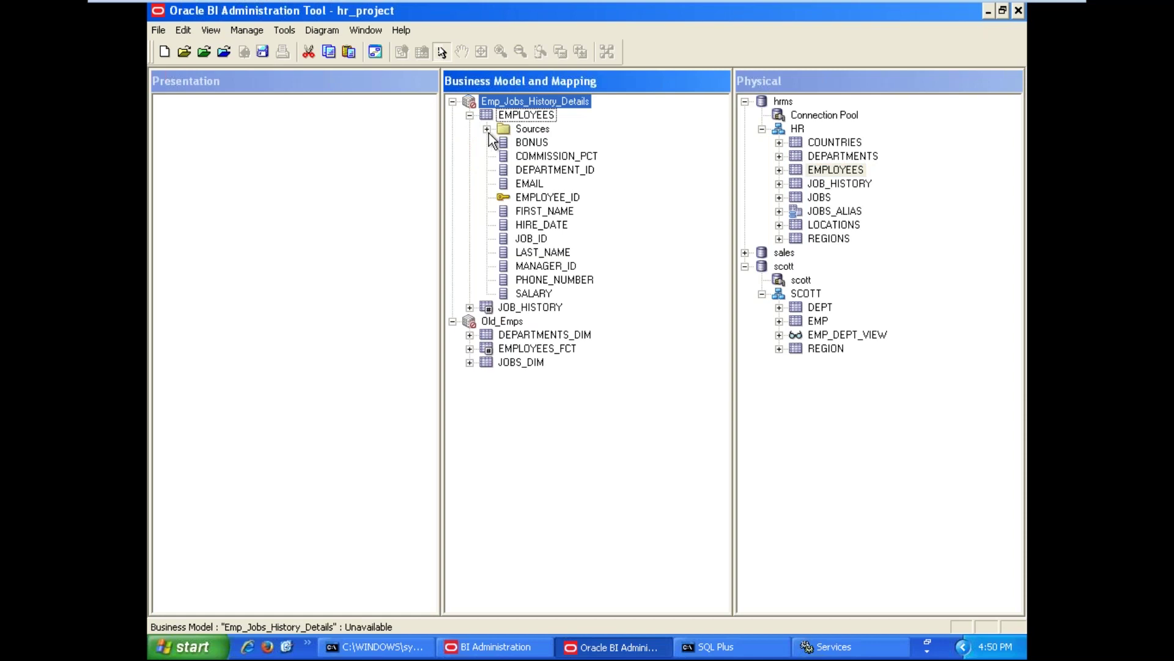
left_click(489, 132)
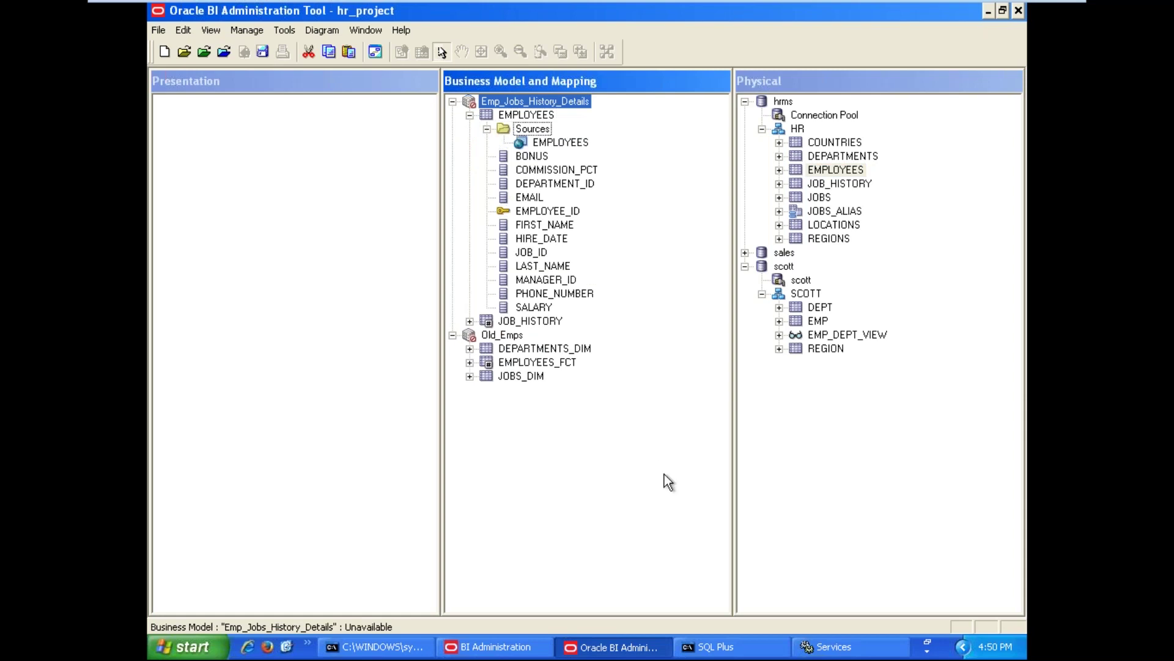
left_click(827, 167)
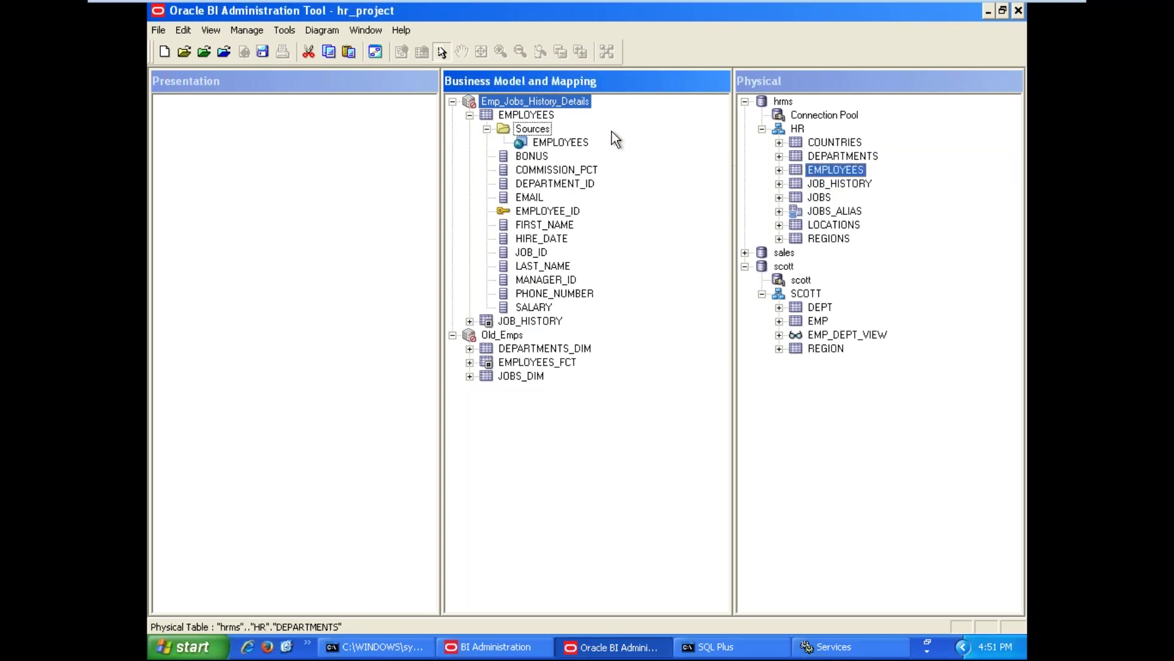
left_click(863, 156)
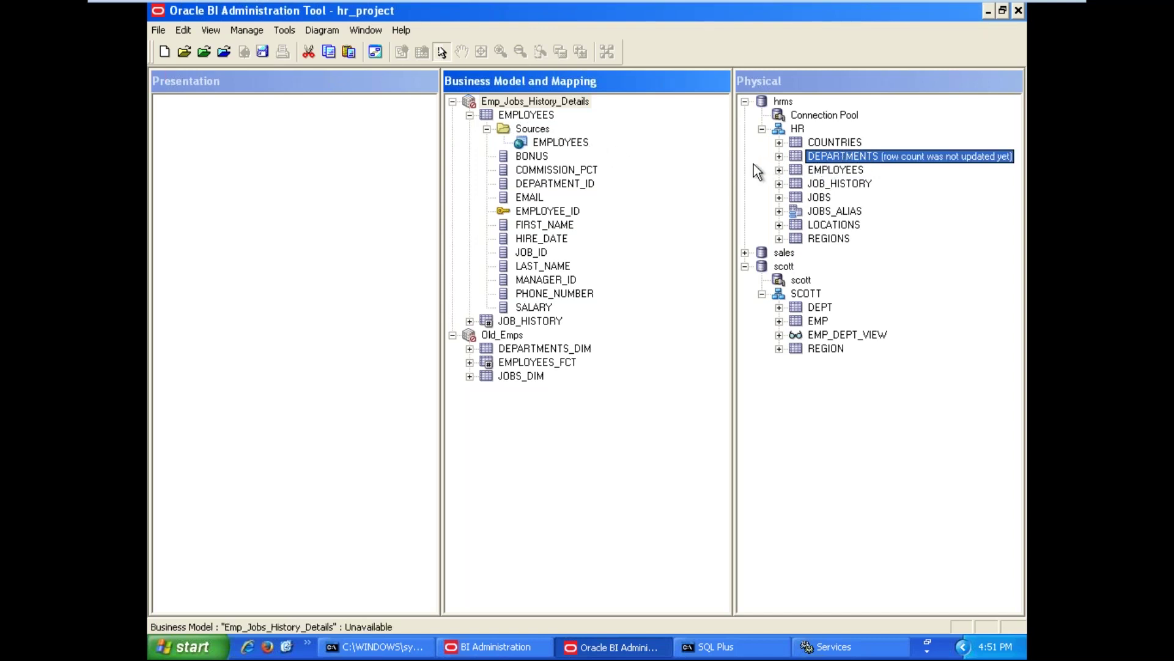
left_click(828, 157)
left_click_drag(766, 162, 533, 129)
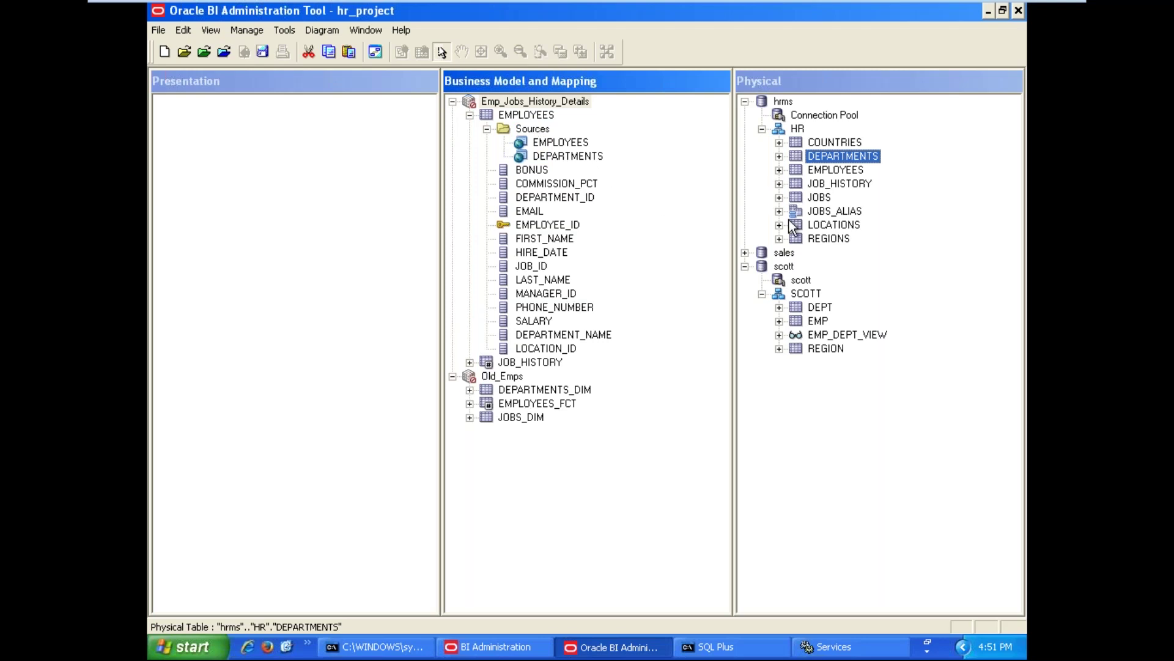
Add the LOCATIONS, COUNTRIES and REGIONS physical tables as sources of the EMPLOYEES logical table
left_click_drag(632, 154, 543, 130)
left_click_drag(853, 227, 539, 127)
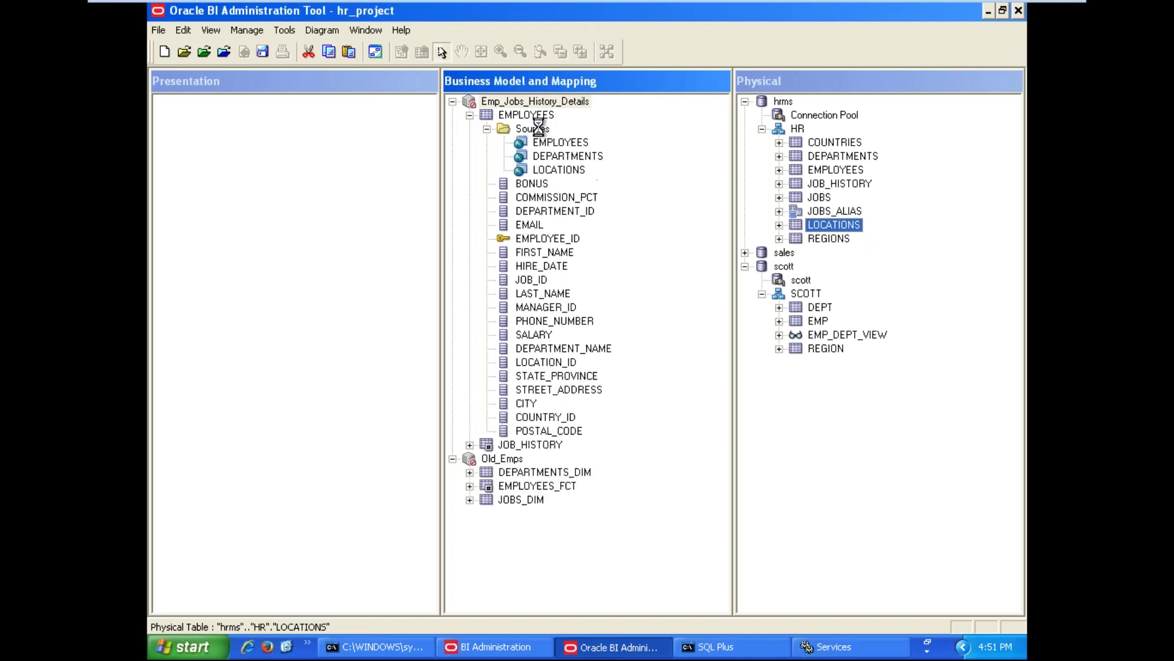
left_click(841, 144)
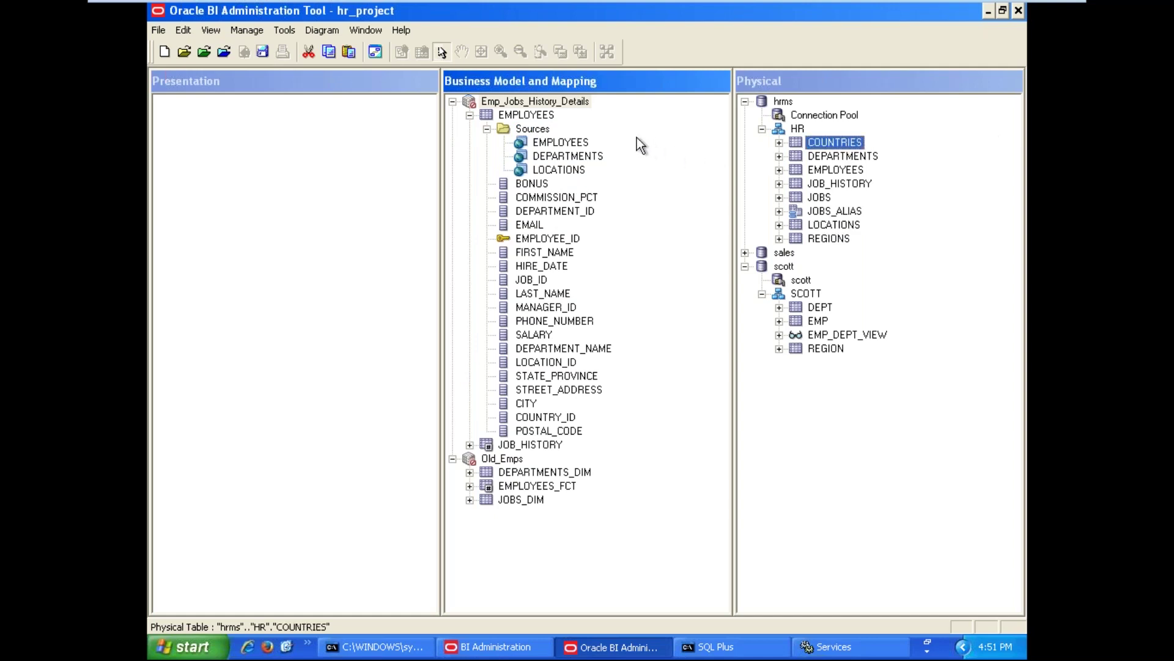
left_click_drag(827, 143, 532, 127)
left_click_drag(814, 242, 542, 127)
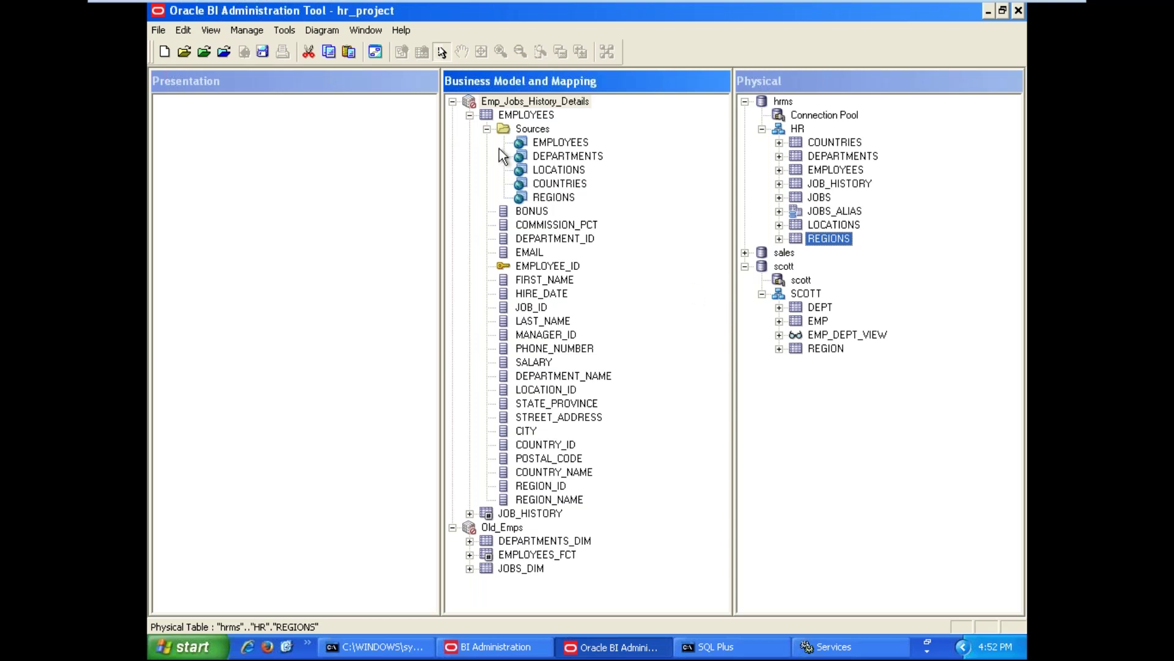
left_click(487, 129)
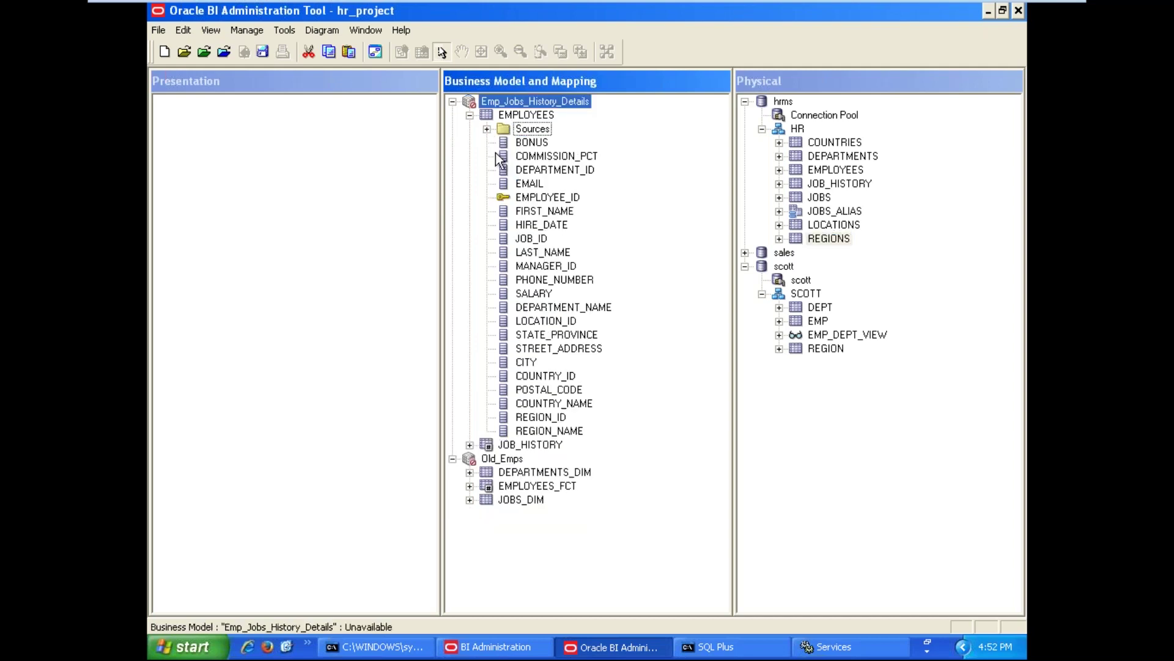
left_click(469, 115)
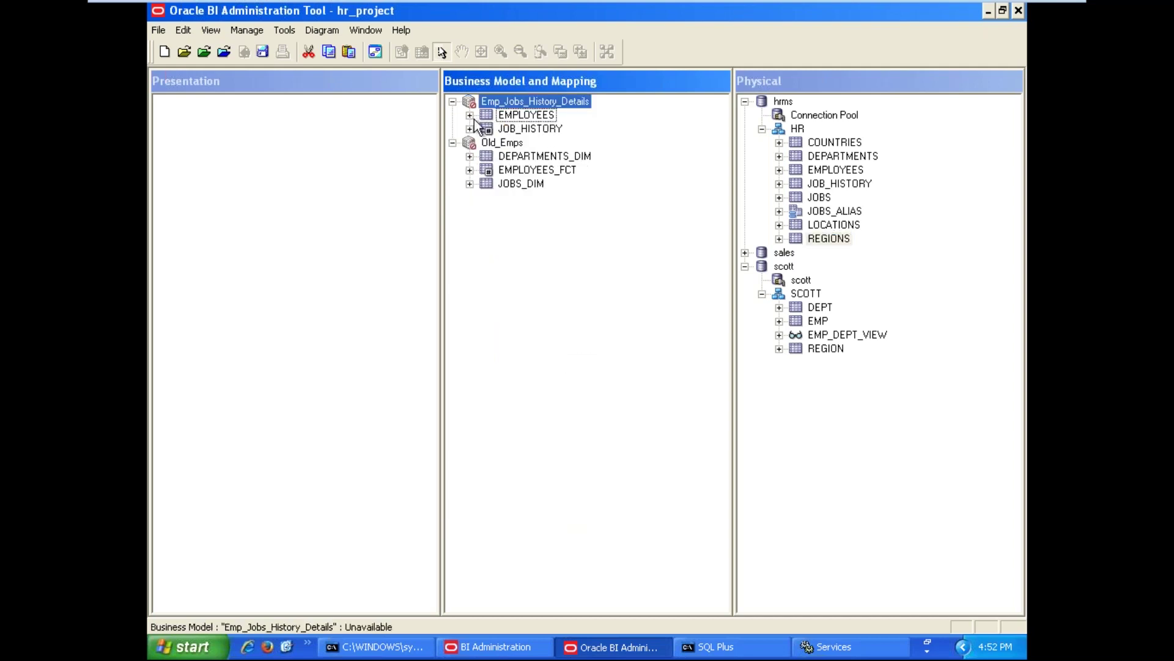
left_click(578, 226)
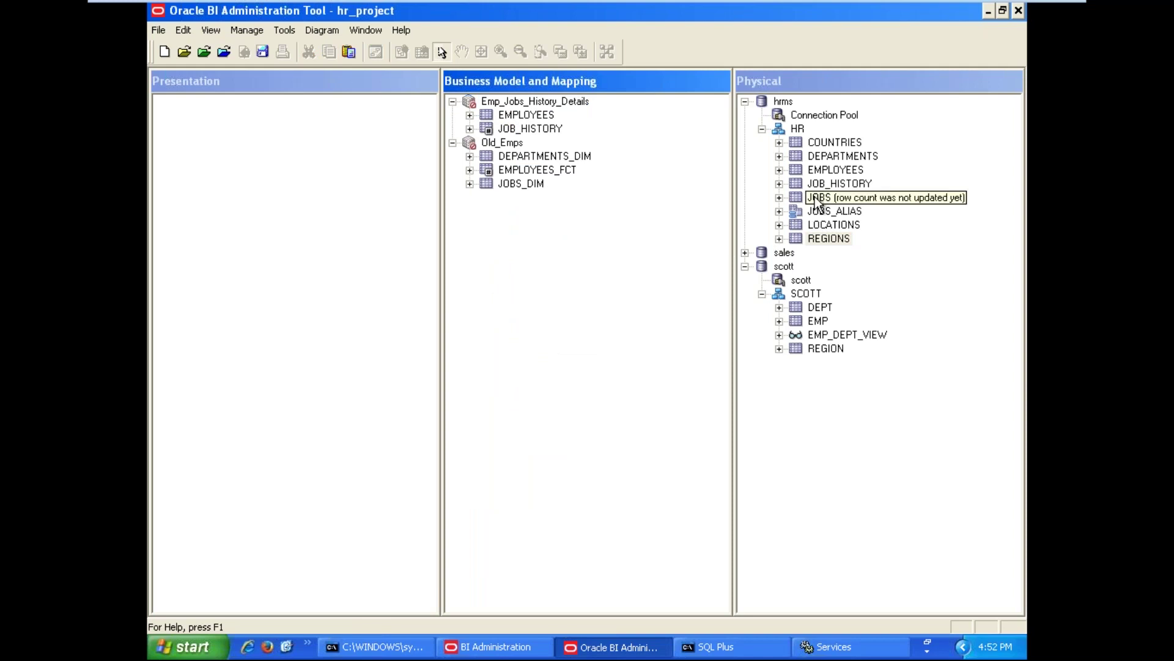
Add JOBS as a logical table in Emp_Jobs_History_Details and review the JOB_HISTORY and EMPLOYEES_FCT columns
left_click_drag(571, 119, 563, 109)
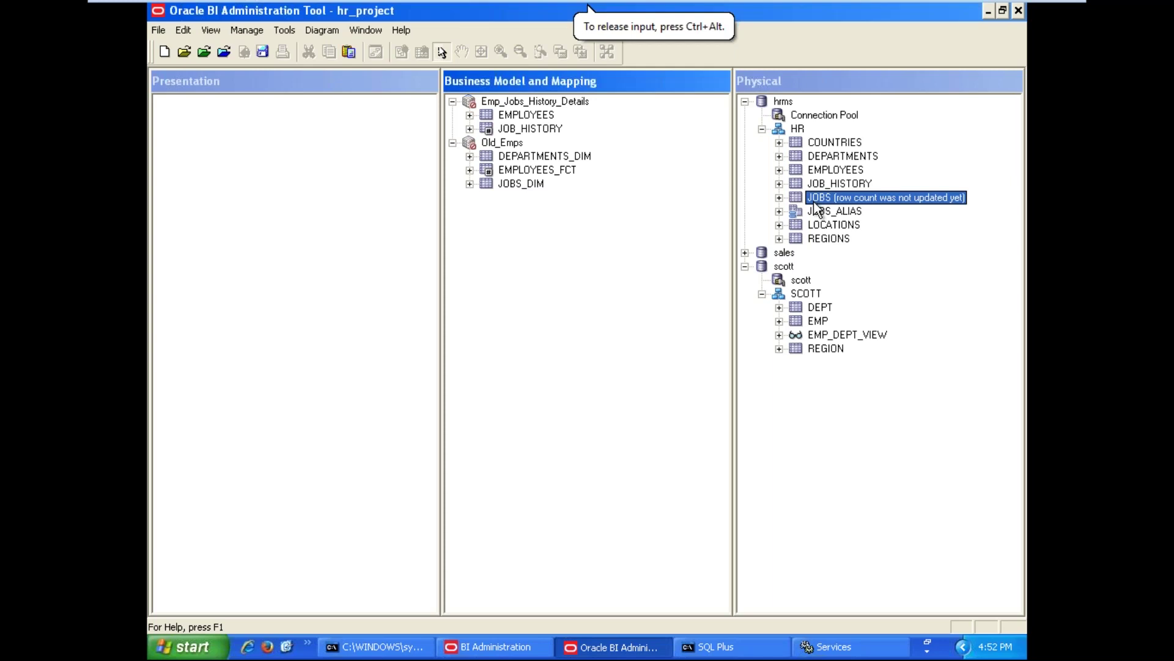
left_click_drag(793, 197, 573, 101)
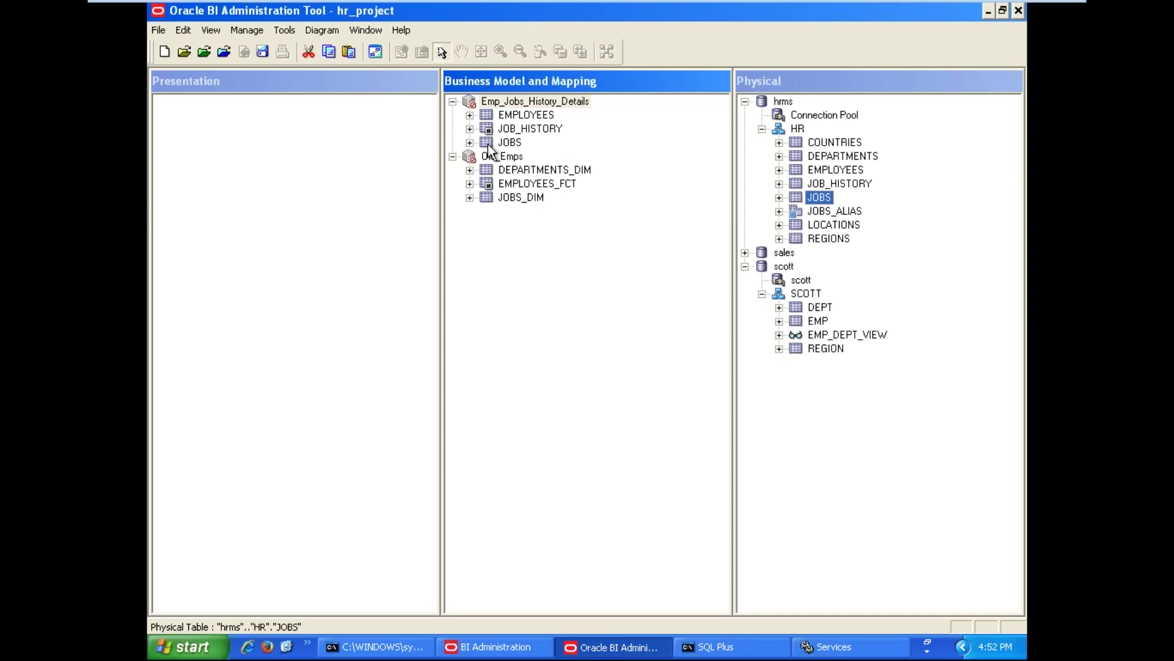
left_click(470, 128)
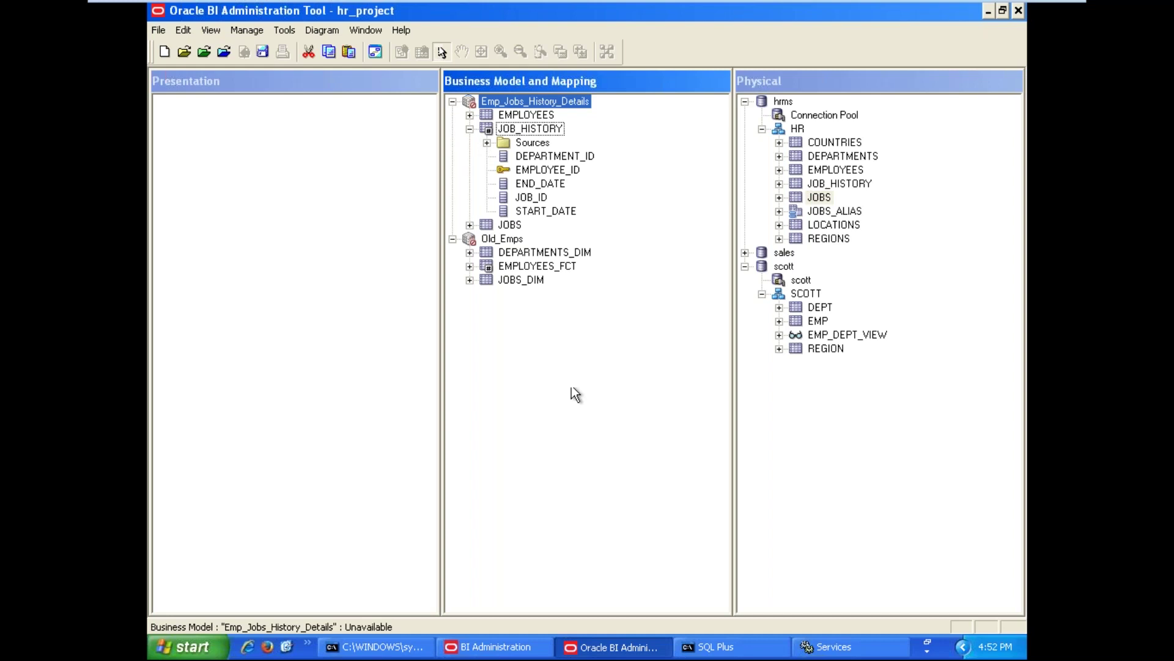
left_click(469, 266)
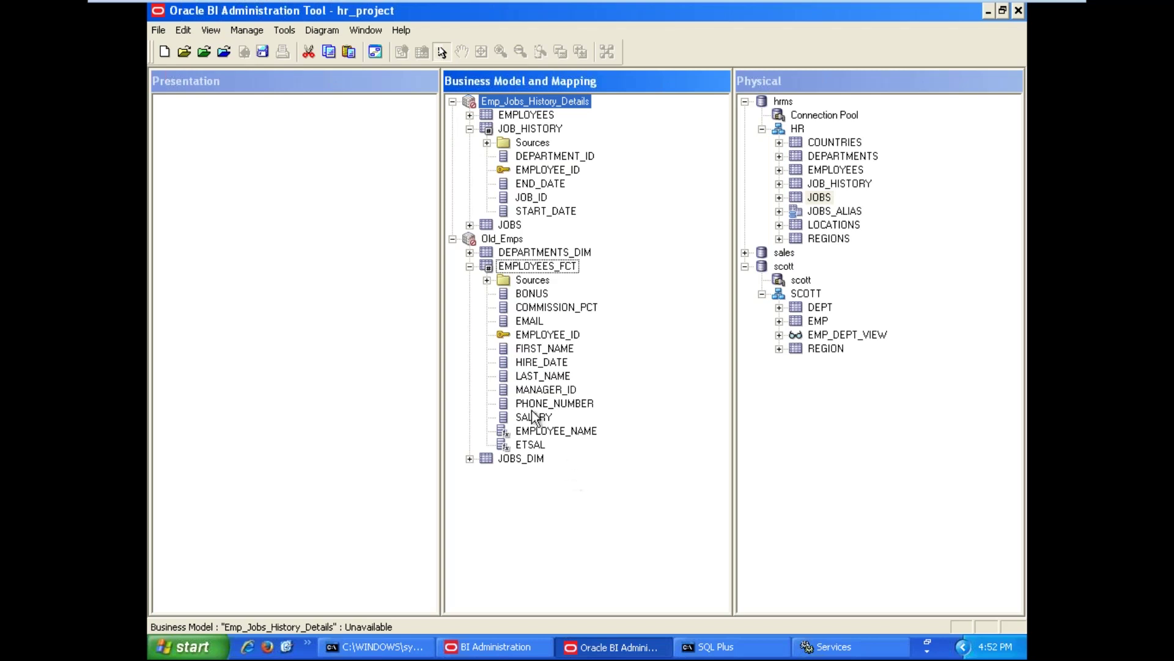
left_click(469, 266)
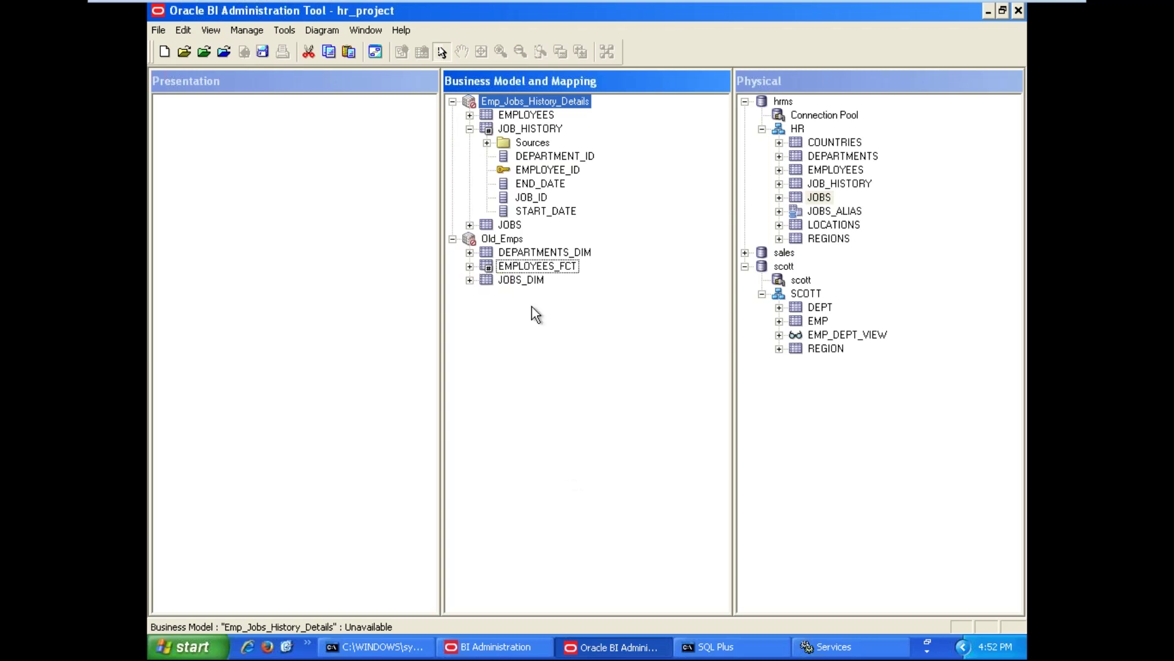
left_click(648, 374)
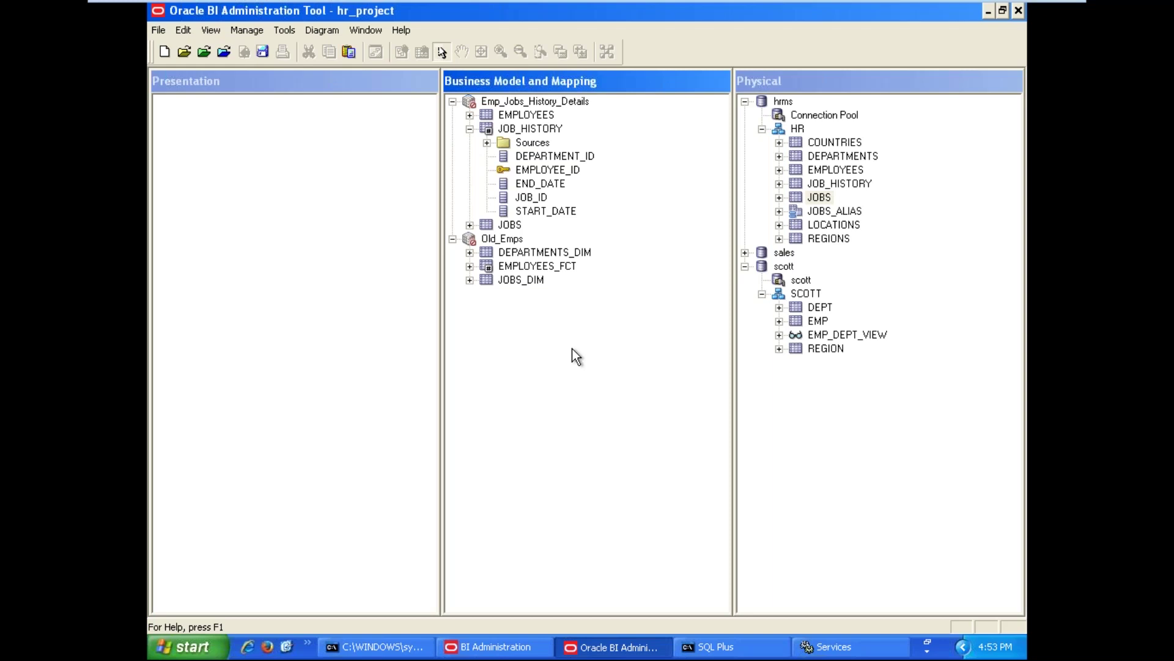
Collapse JOB_HISTORY and the Emp_Jobs_History_Details and Old_Emps business models
left_click(470, 129)
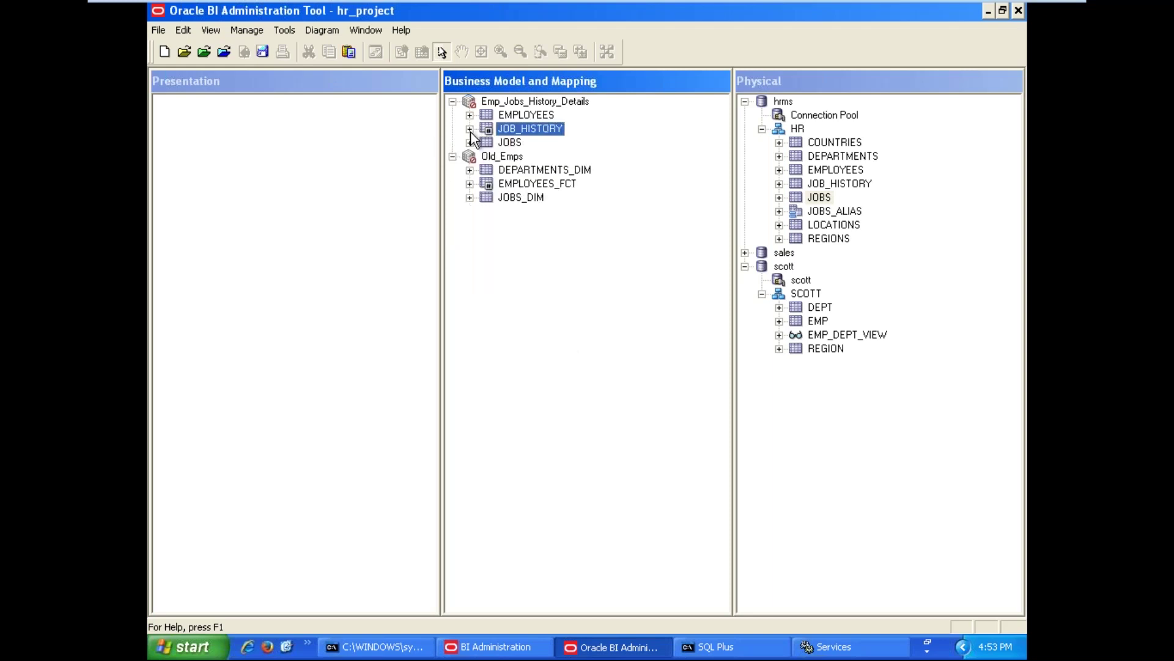
left_click(540, 325)
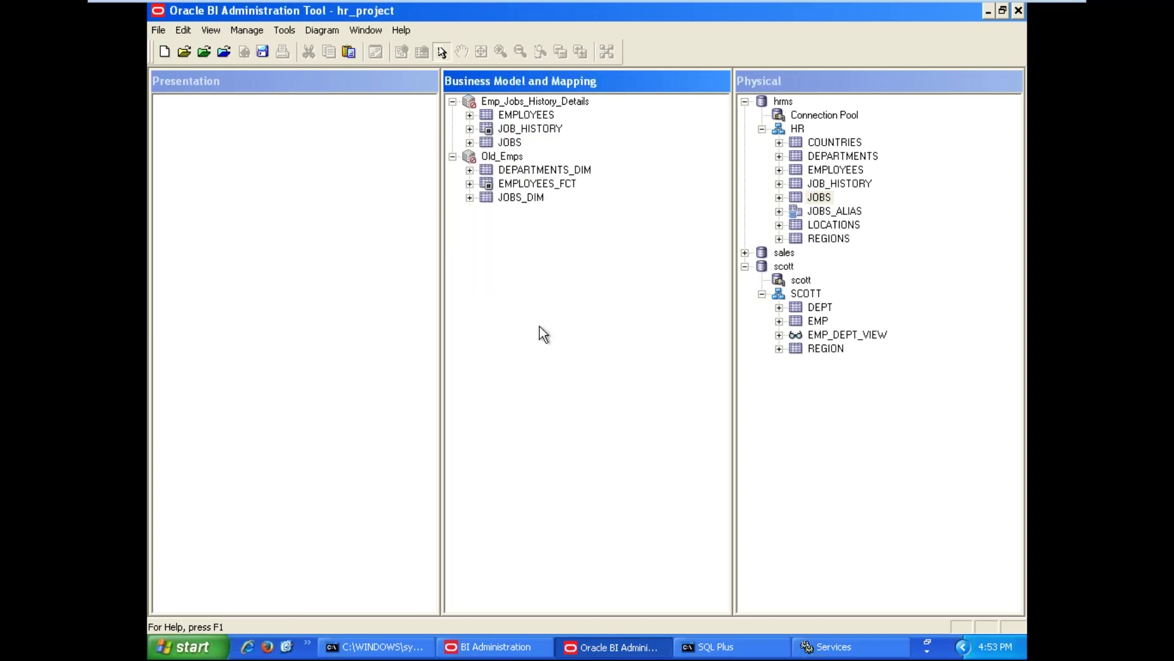
left_click(453, 101)
left_click(453, 115)
left_click(567, 305)
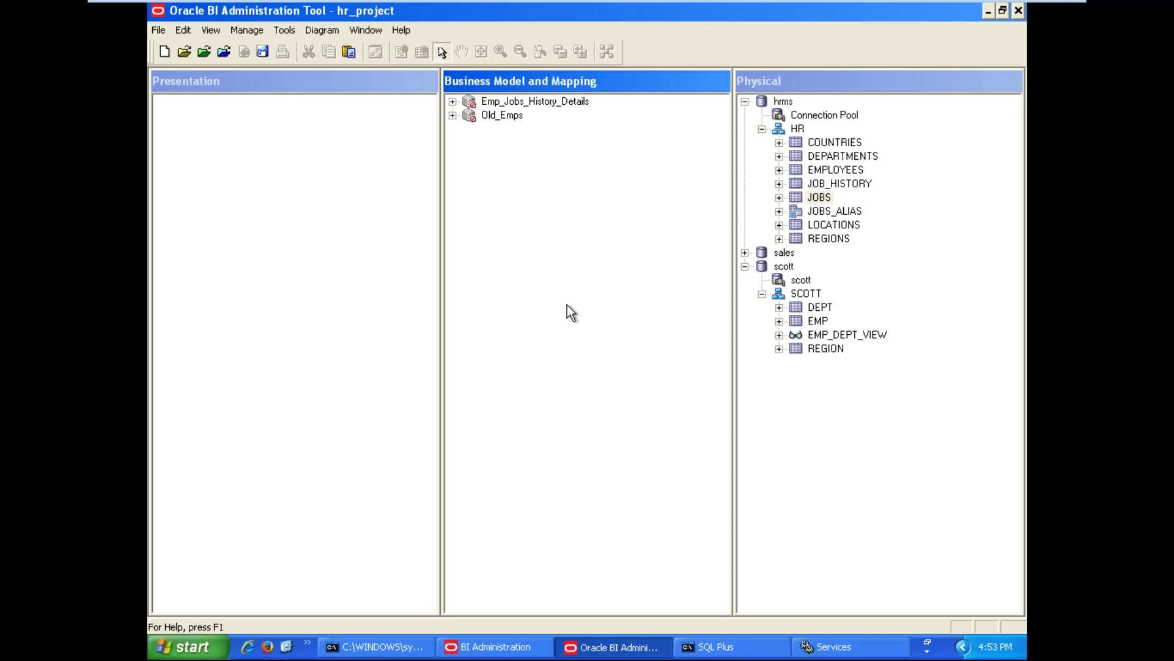
Drag Old_Emps, then Emp_Jobs_History_Details, into the Presentation layer as subject areas
left_click_drag(505, 116, 192, 145)
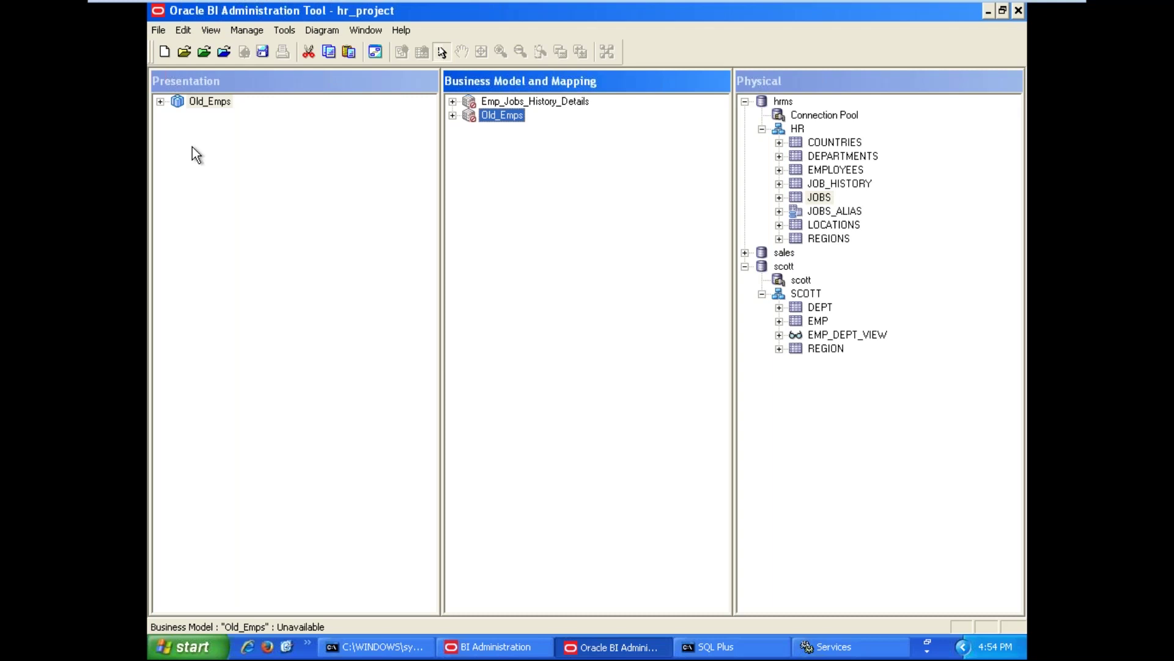
left_click_drag(524, 101, 283, 174)
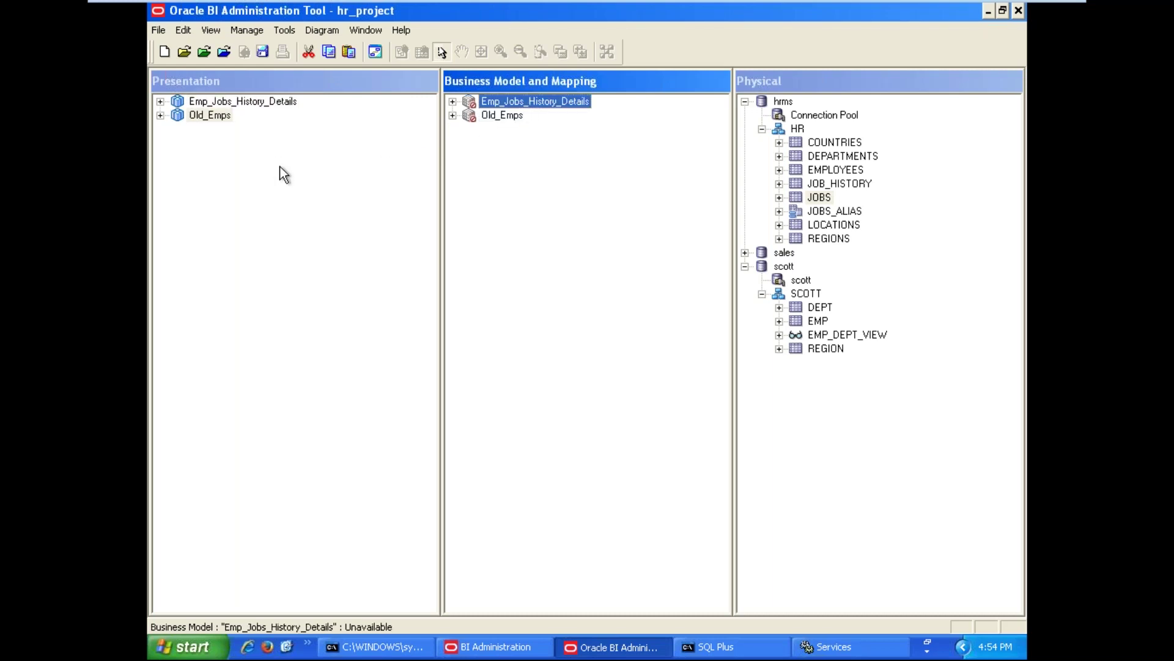
left_click(563, 267)
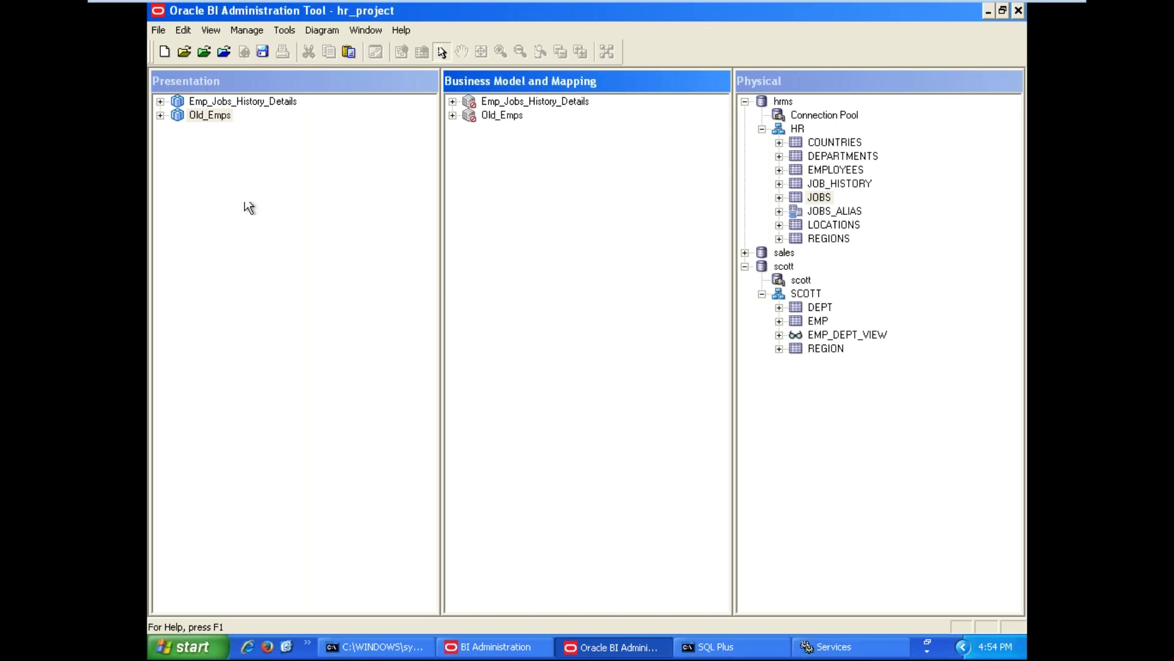
Expand the Emp_Jobs_History_Details subject area to show JOB_HISTORY, EMPLOYEES and JOBS
left_click(159, 102)
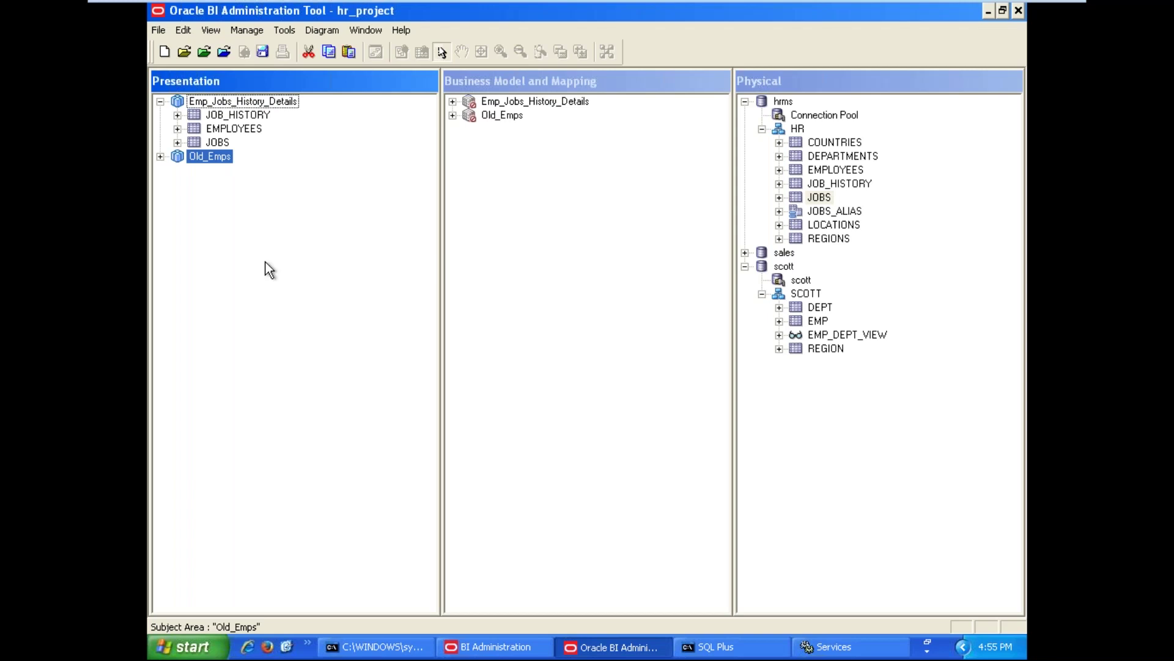
left_click(263, 261)
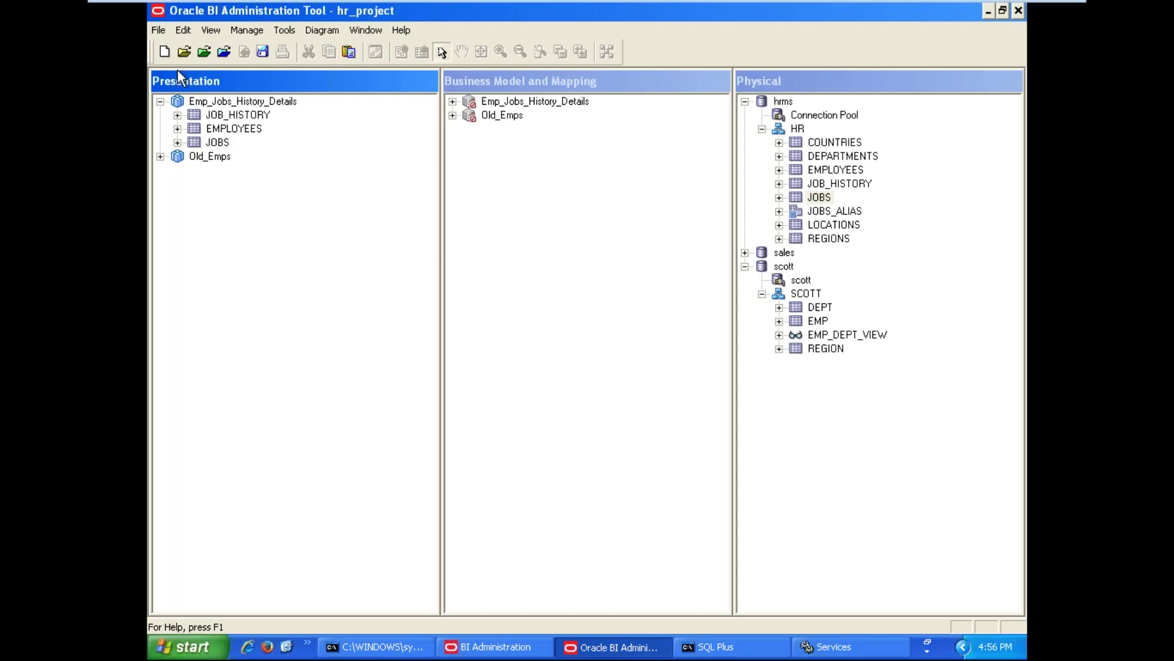
Run Check Global Consistency, answering the Old_Emps prompt and declining for Emp_Jobs_History_Details
left_click(163, 28)
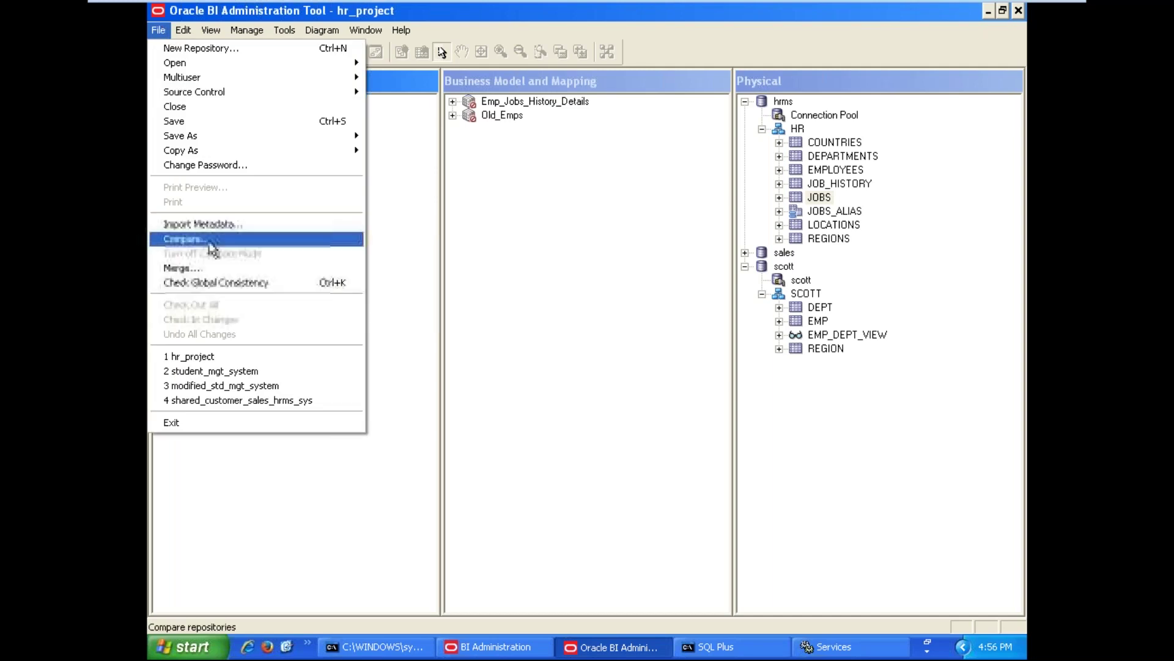
left_click(223, 282)
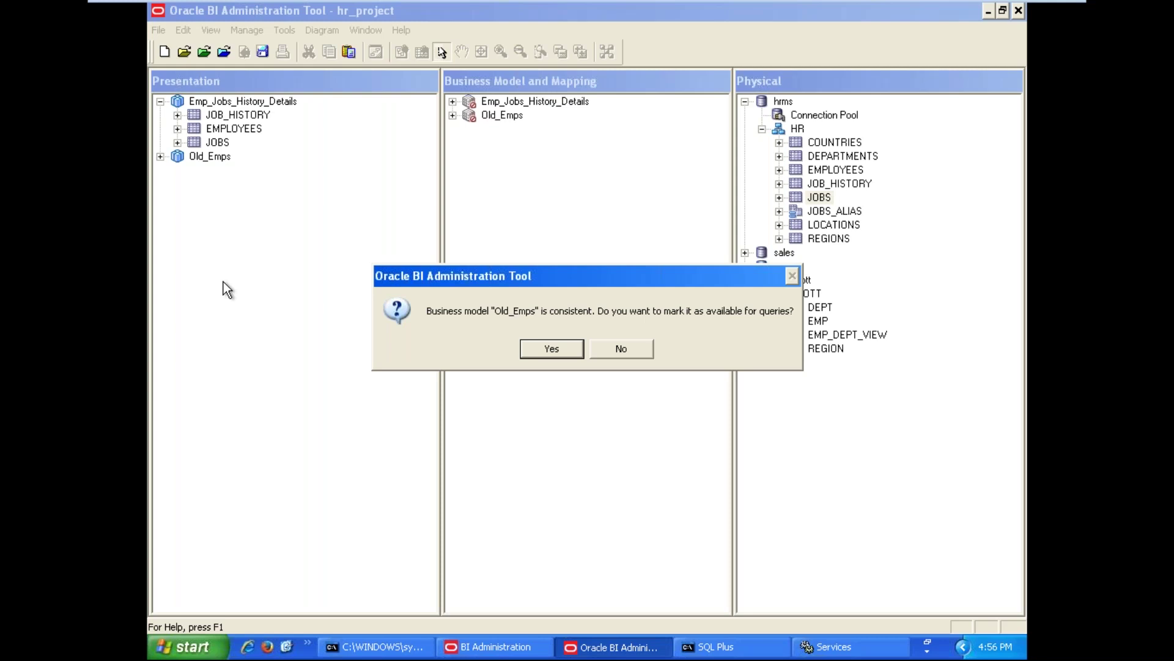
left_click(635, 348)
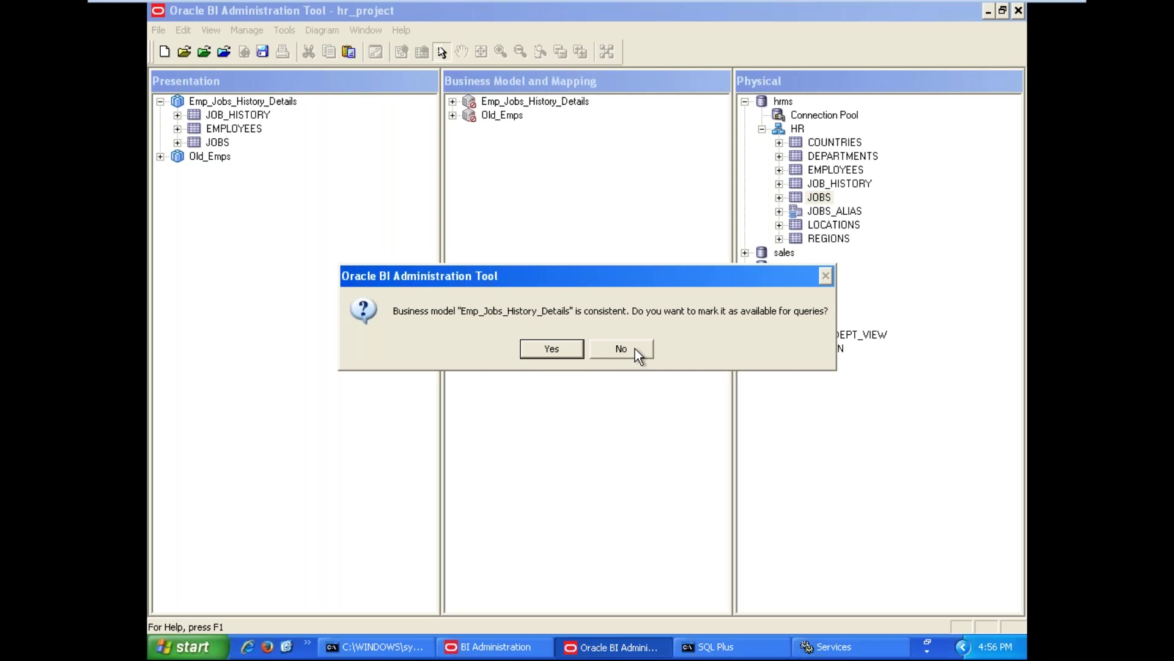
left_click(635, 350)
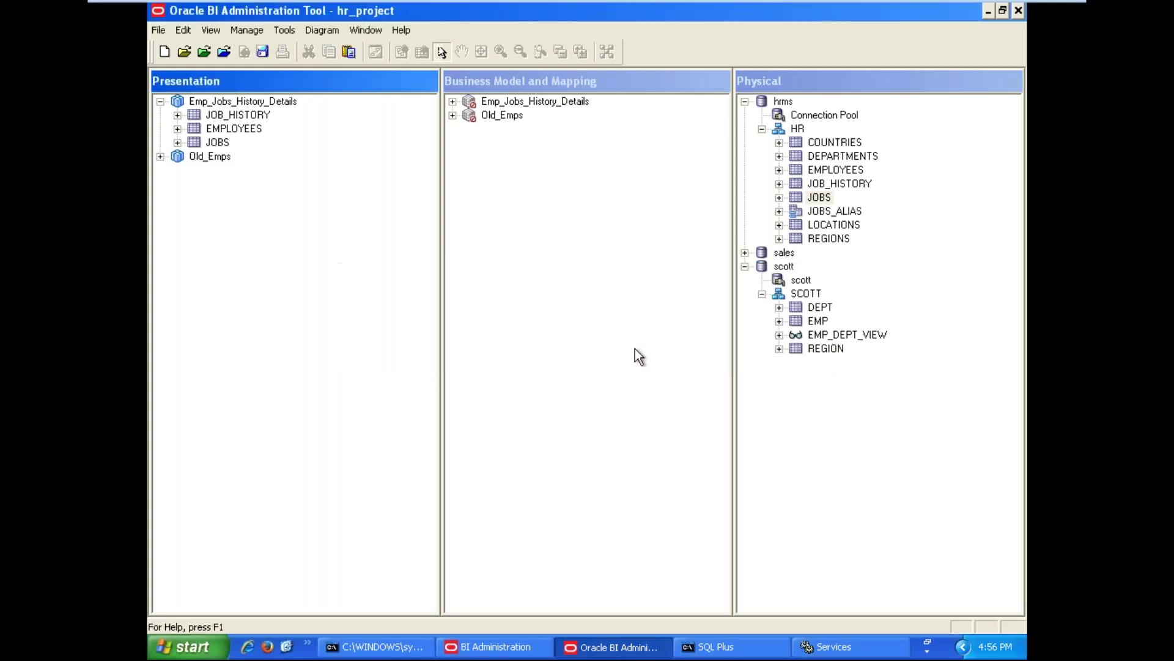
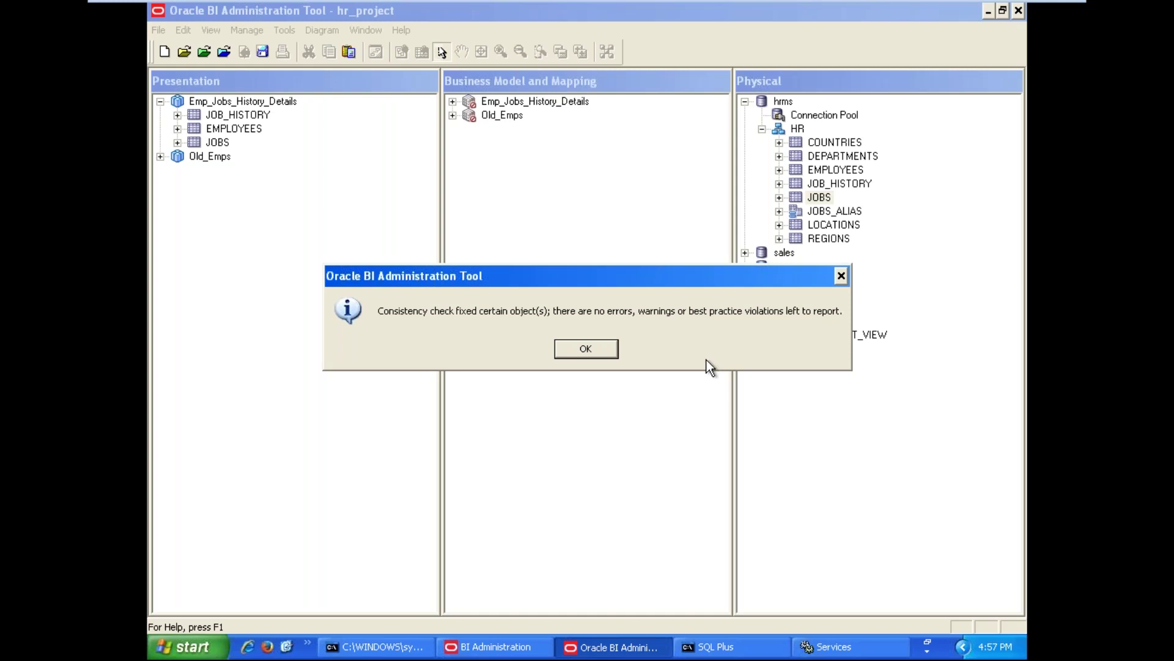
Dismiss the consistency check message reporting no errors, warnings or best-practice violations
left_click(603, 349)
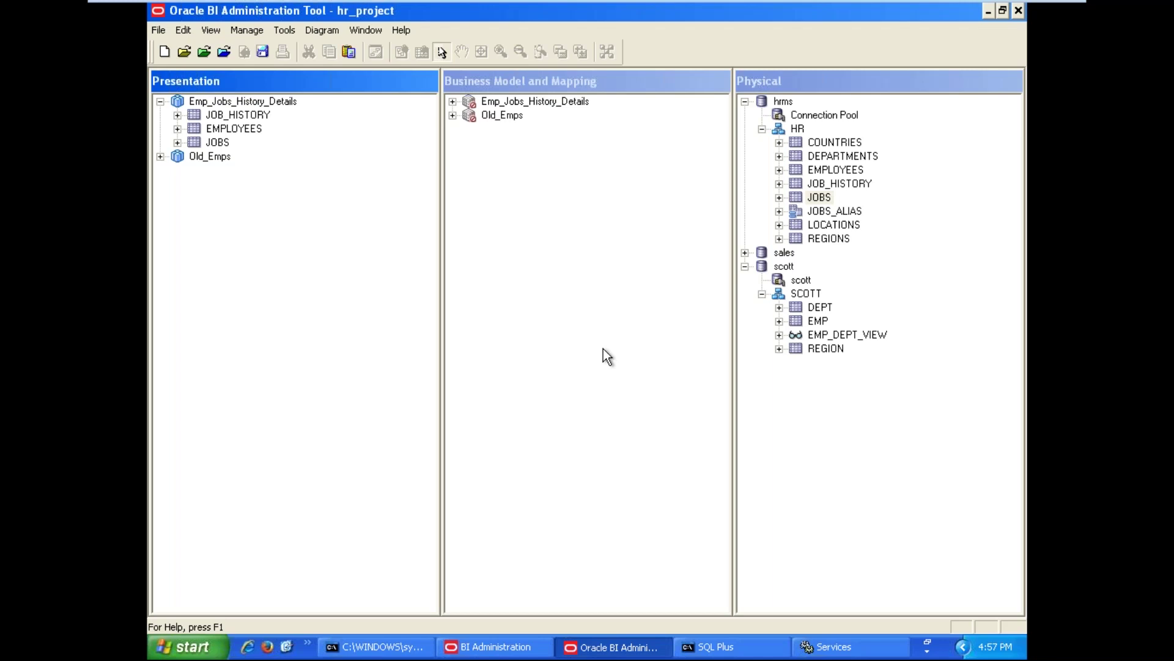
left_click(639, 361)
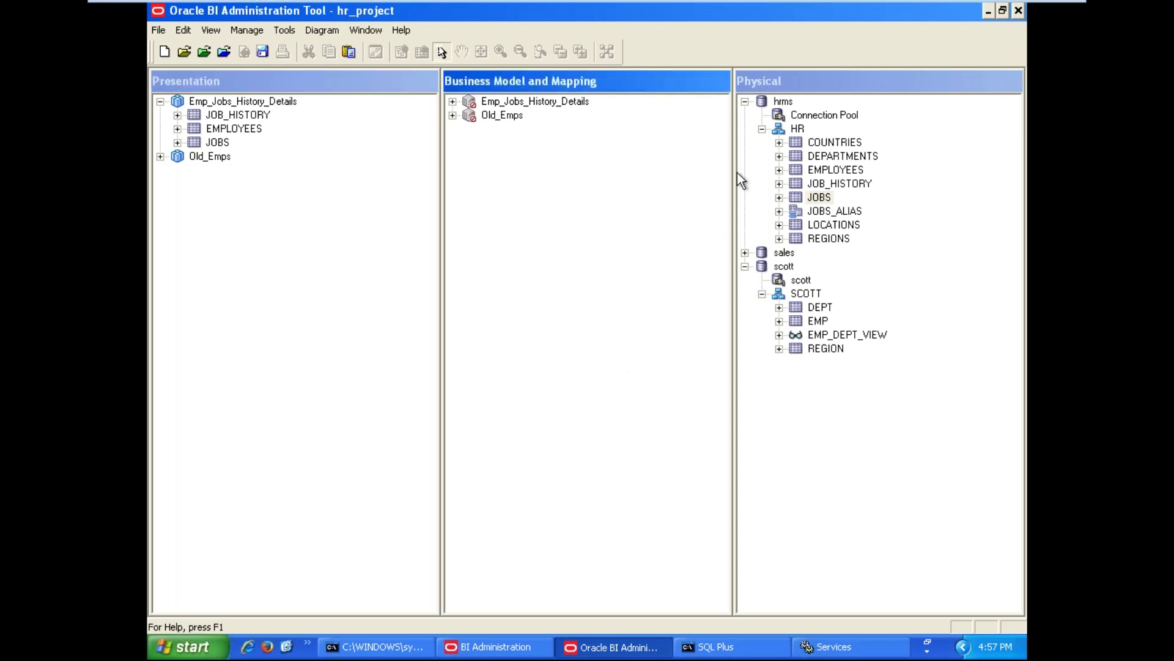
left_click(764, 134)
left_click(764, 128)
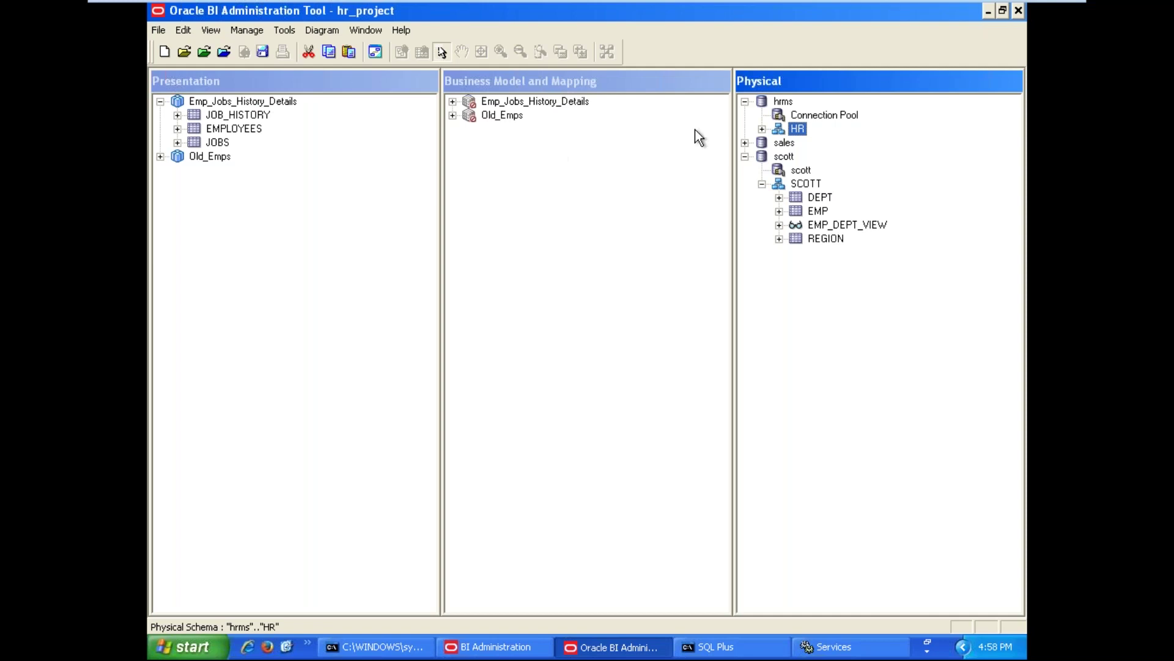
left_click(762, 129)
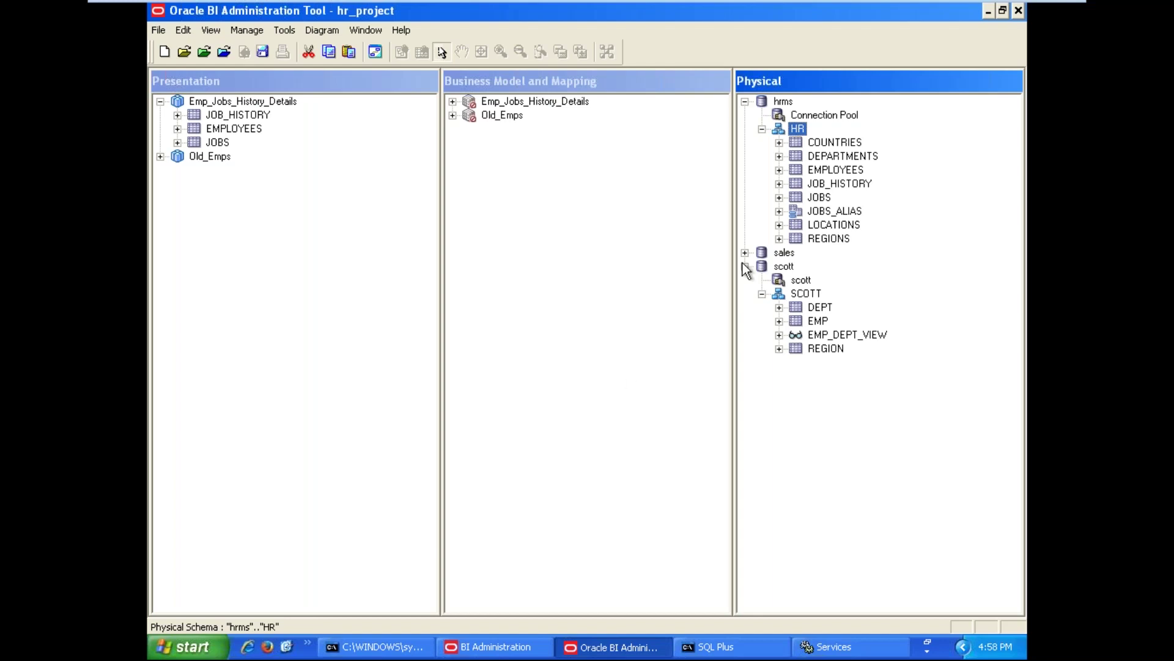
Save the hr_project repository and answer the global consistency prompt
left_click(262, 54)
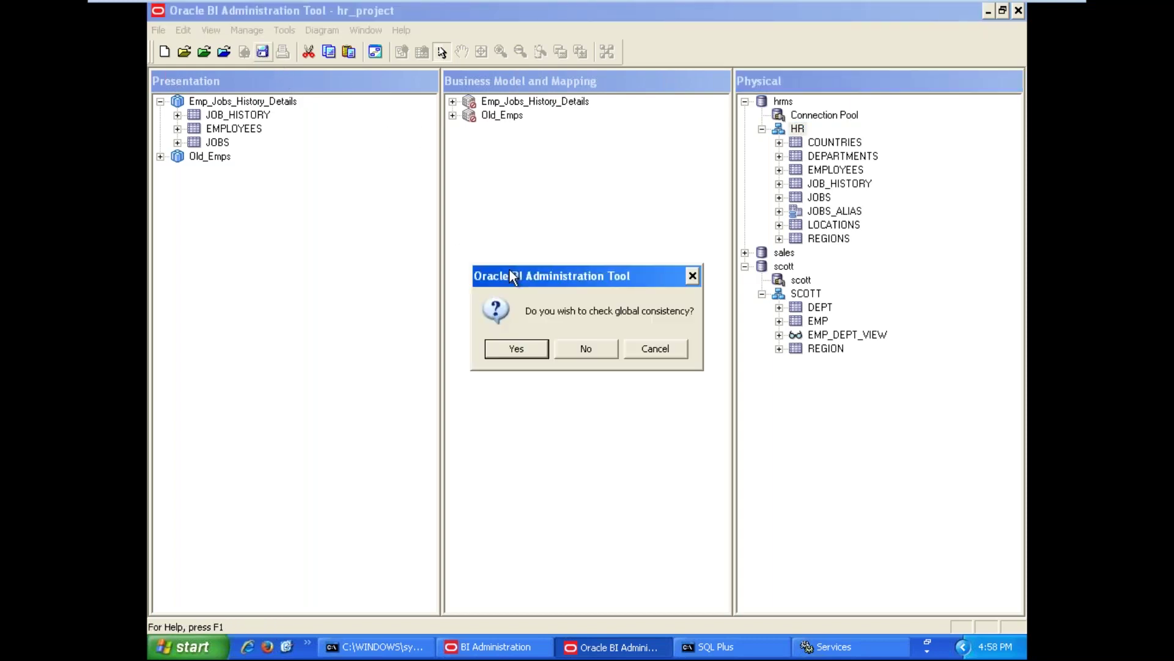
left_click(581, 344)
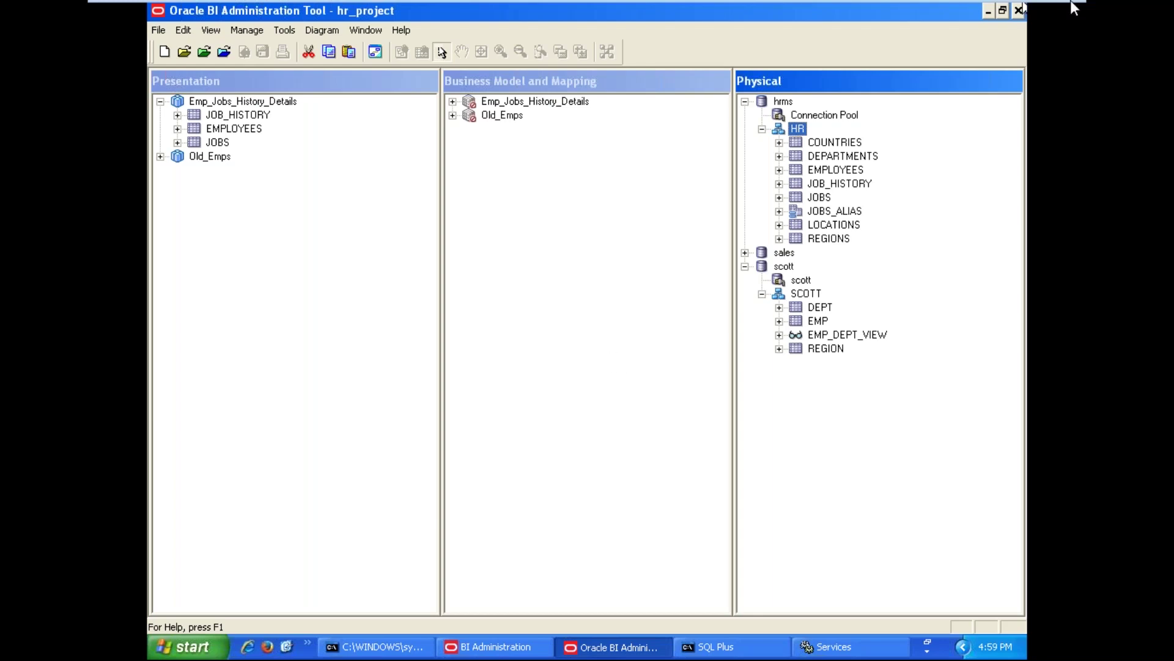
Exit VMware full-screen so the obi virtual machine appears windowed
left_click(1046, 12)
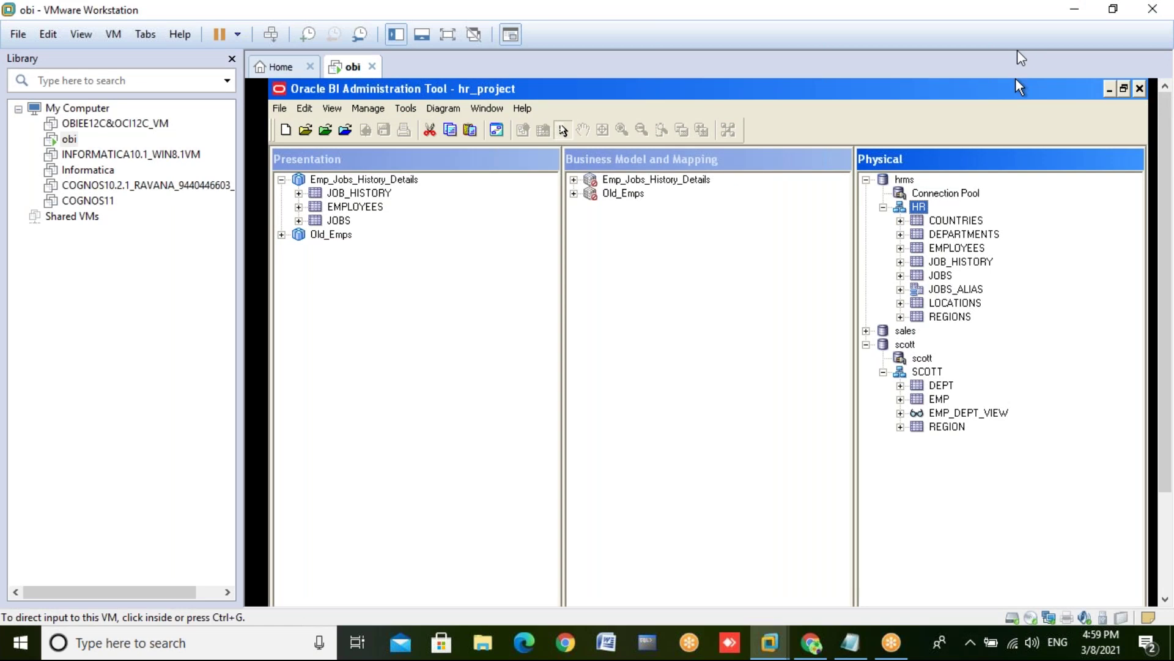
left_click(1037, 24)
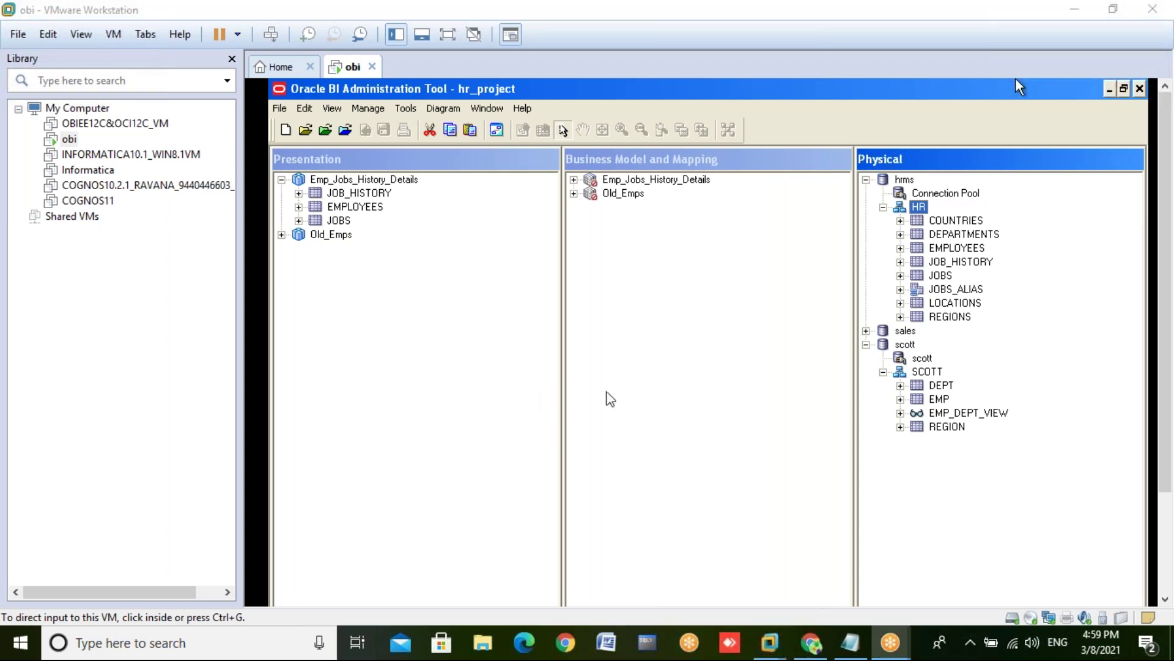